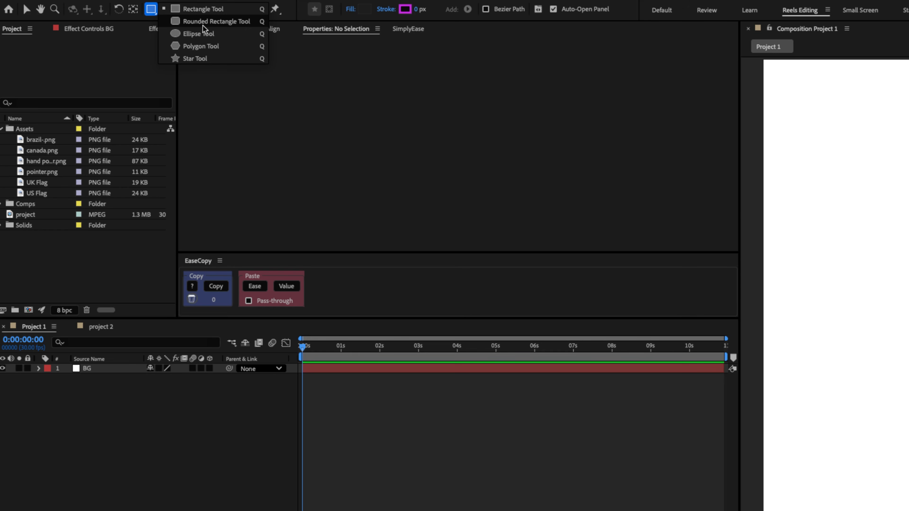
Draw a rounded square about 226 px wide as a new shape layer and centre its anchor point and position in the composition
{"action": "left_click", "coordinate": [203, 25]}
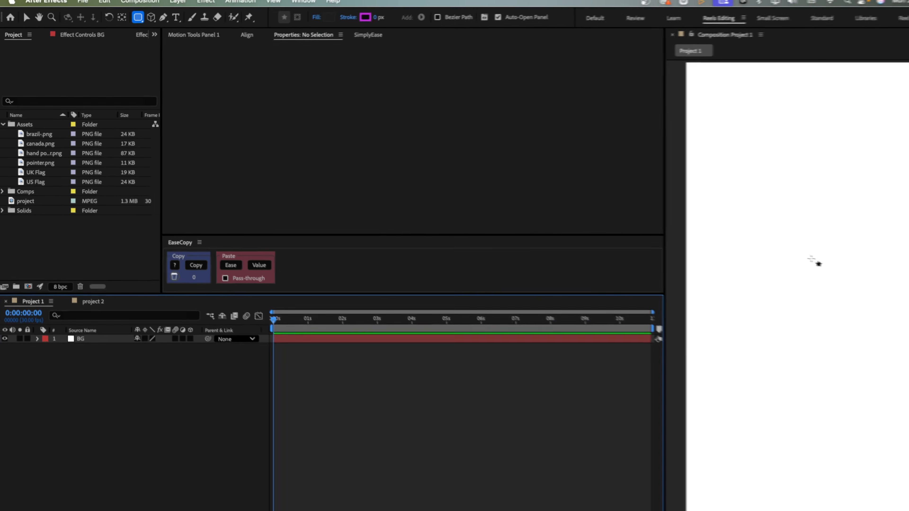
{"action": "left_click_drag", "start_coordinate": [734, 260], "coordinate": [785, 310]}
{"action": "key", "text": "super+alt+Home"}
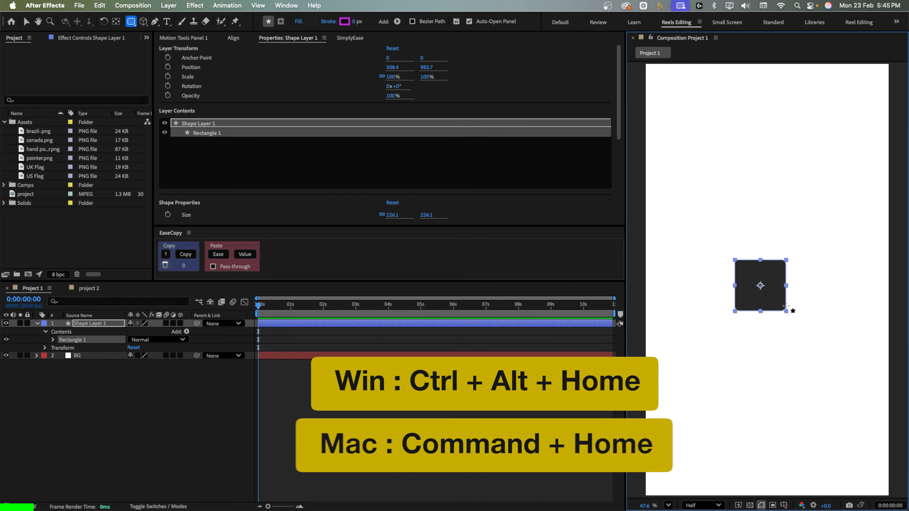
{"action": "key", "text": "super+Home"}
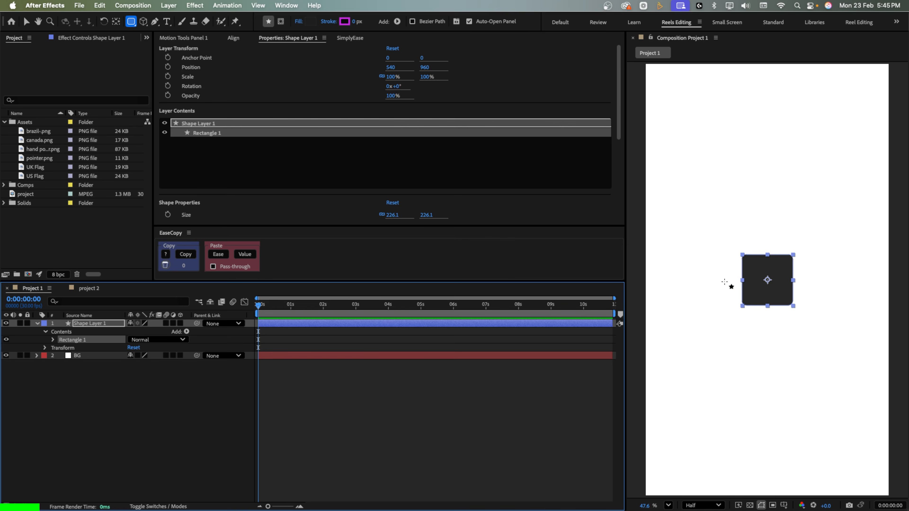
Set the rounded square's fill colour to ACD86A
{"action": "left_click", "coordinate": [308, 21]}
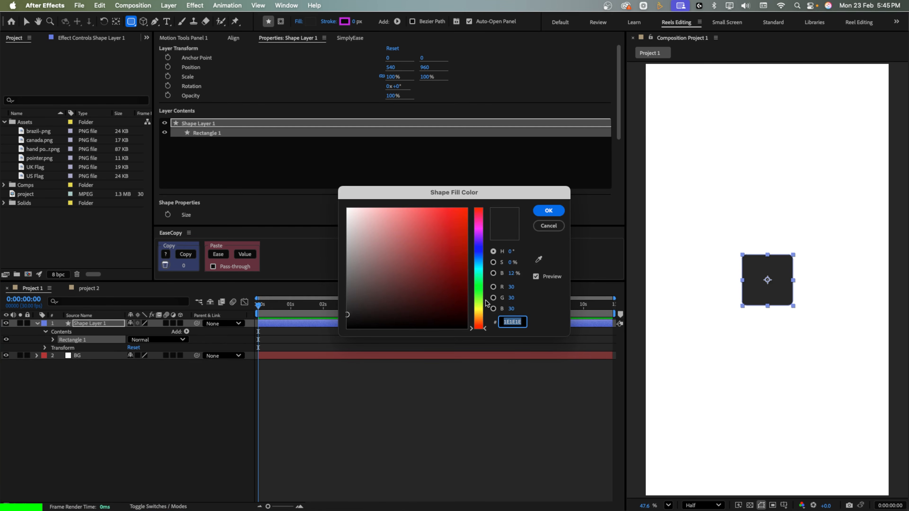
{"action": "type", "text": "ACD86A"}
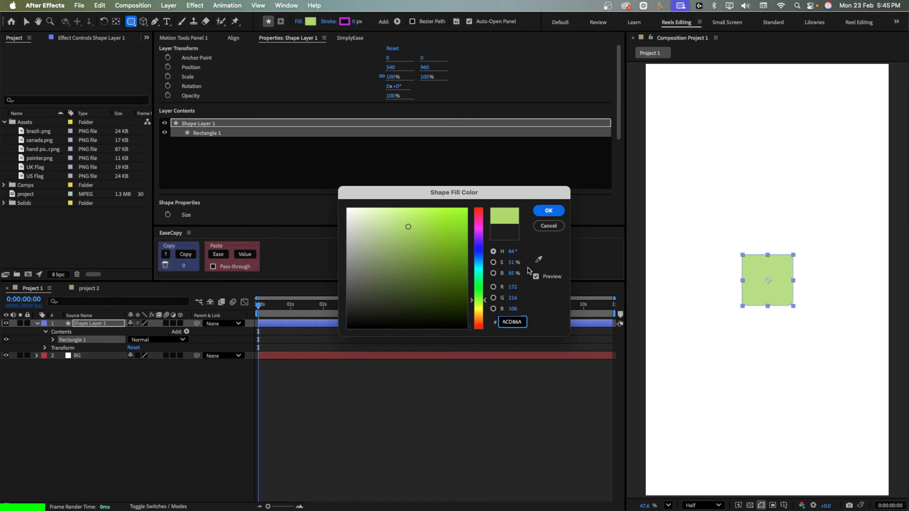
{"action": "left_click", "coordinate": [556, 211]}
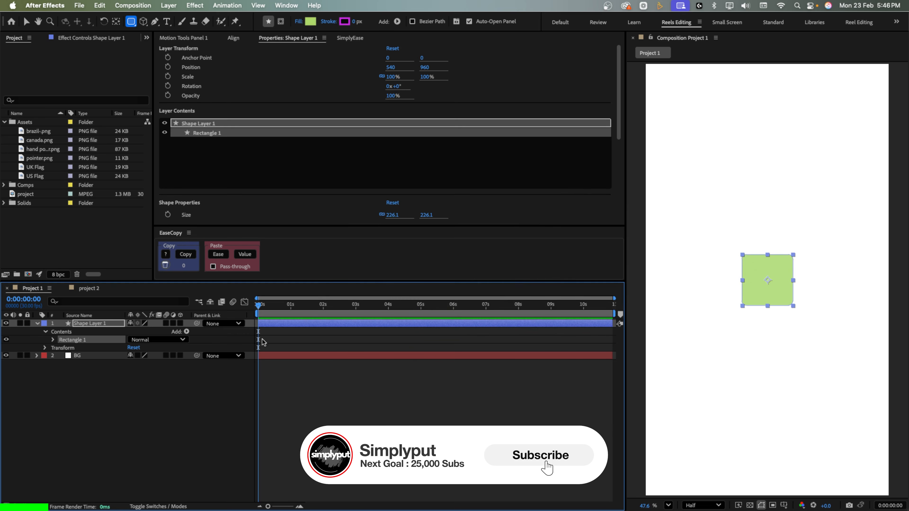
Rename the rounded square's shape layer to Logo
{"action": "left_click", "coordinate": [172, 381]}
{"action": "left_click", "coordinate": [90, 322]}
{"action": "key", "text": "Return"}
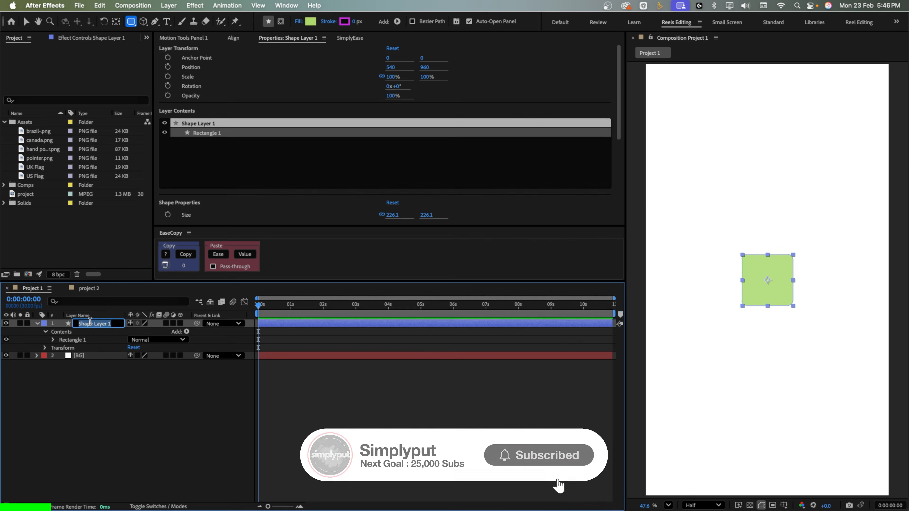
{"action": "type", "text": "L"}
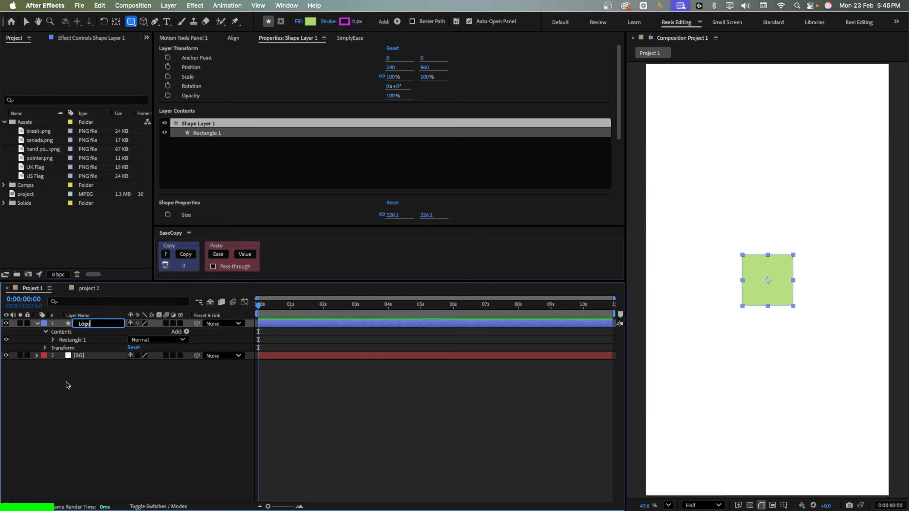
{"action": "type", "text": "ogo"}
{"action": "left_click", "coordinate": [66, 382]}
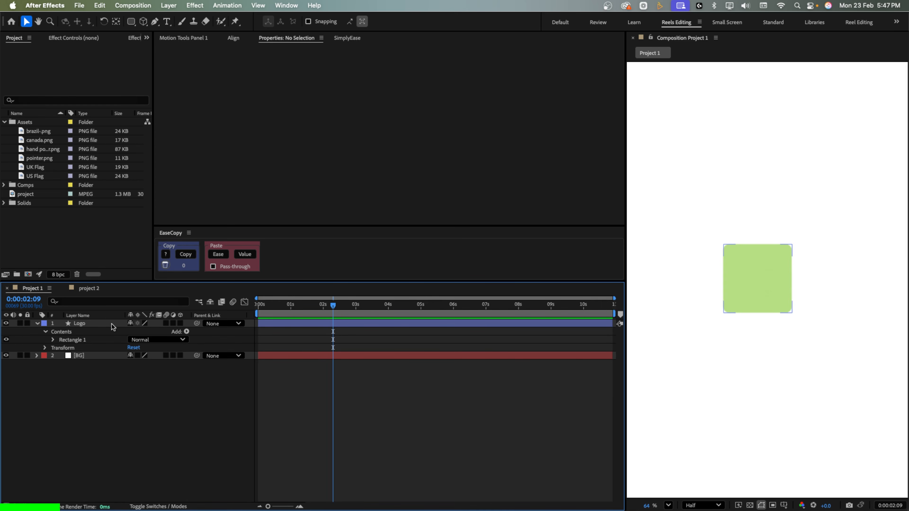
Draw the angular, 7-like arrow symbol over the green square with the Pen tool as a separate shape layer
{"action": "key", "text": "g"}
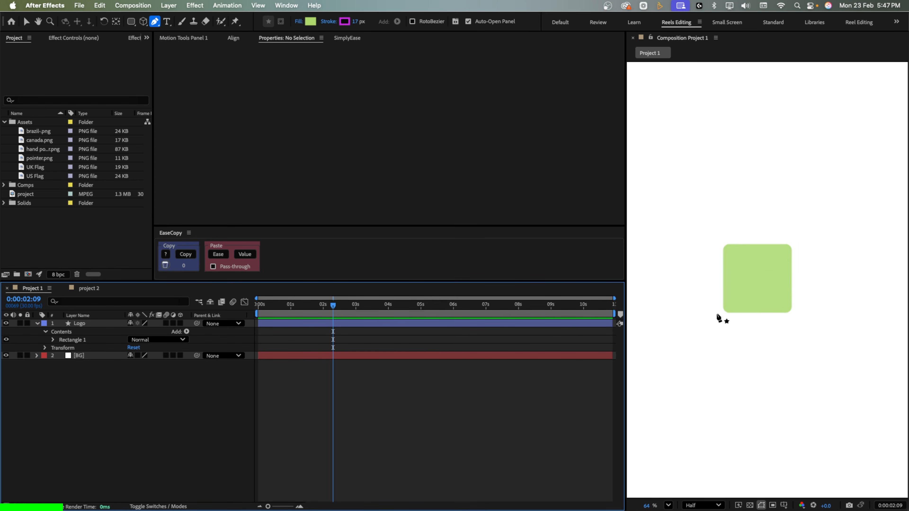
{"action": "left_click", "coordinate": [760, 302]}
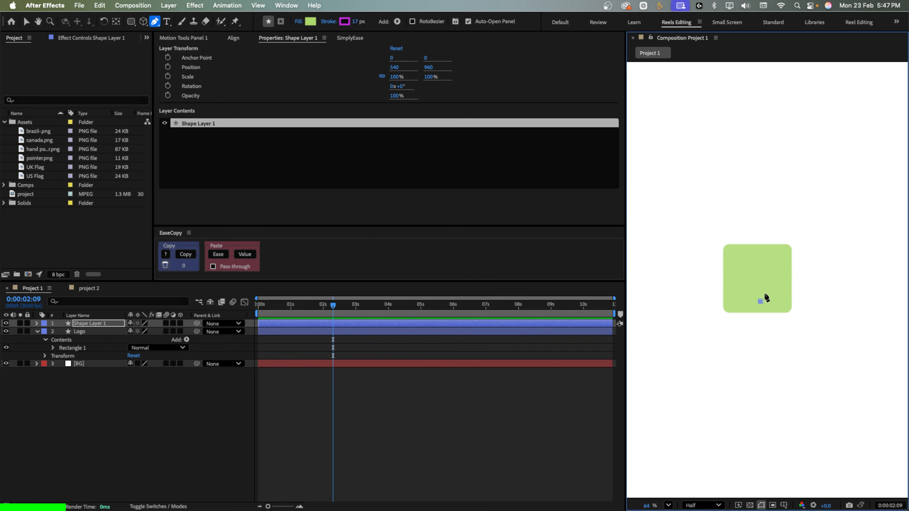
{"action": "left_click", "coordinate": [771, 264]}
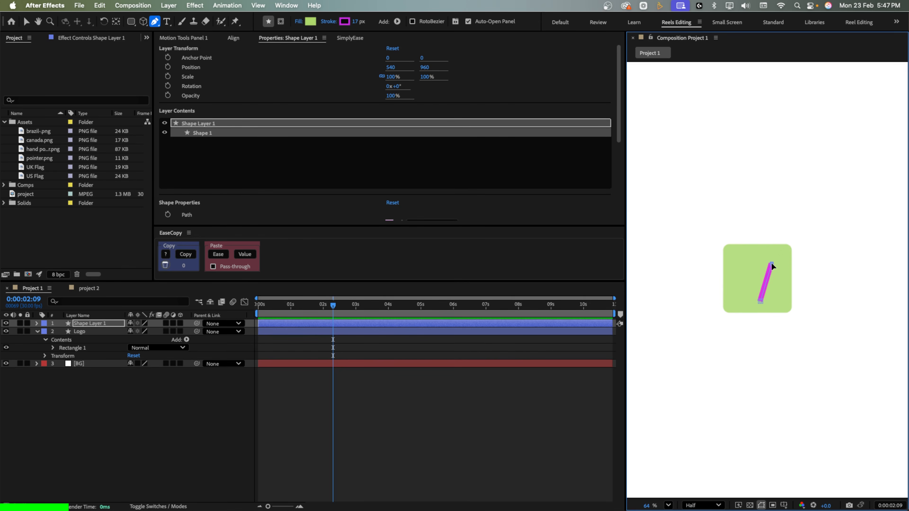
{"action": "left_click_drag", "start_coordinate": [772, 266], "coordinate": [772, 263]}
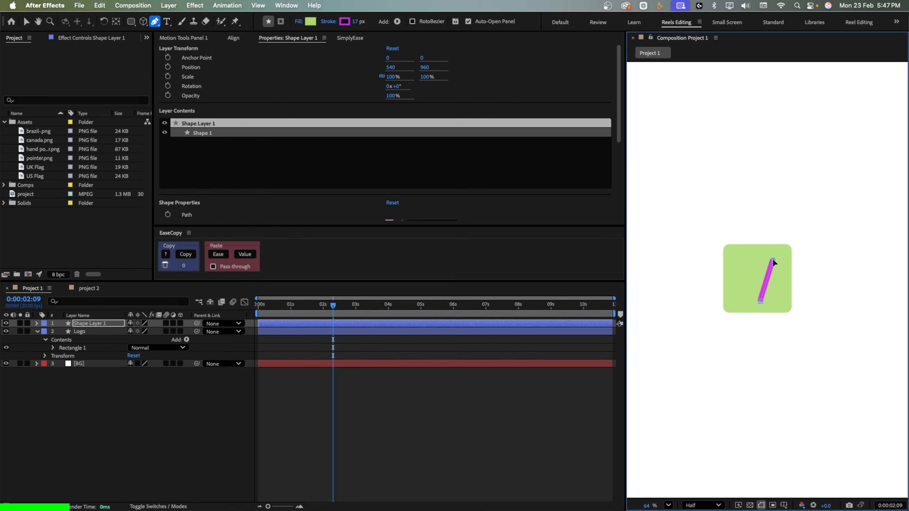
{"action": "left_click", "coordinate": [735, 257]}
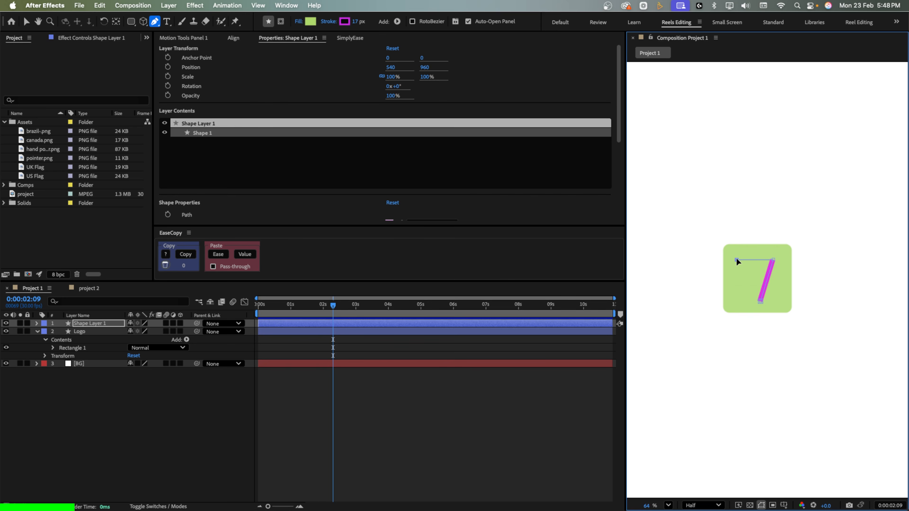
{"action": "left_click", "coordinate": [744, 272]}
{"action": "left_click", "coordinate": [752, 280]}
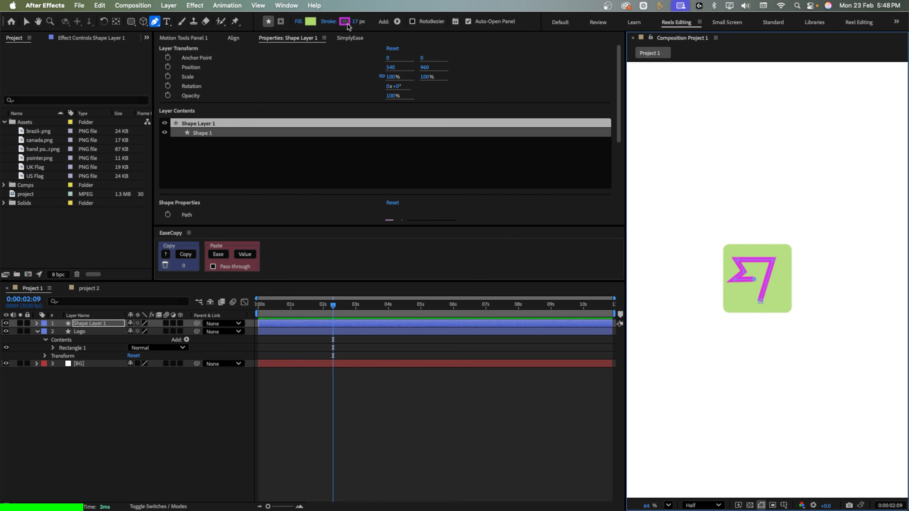
Set the arrow symbol's stroke colour to black (000000) and deselect the layer
{"action": "left_click", "coordinate": [344, 22]}
{"action": "left_click_drag", "start_coordinate": [400, 247], "coordinate": [314, 357]}
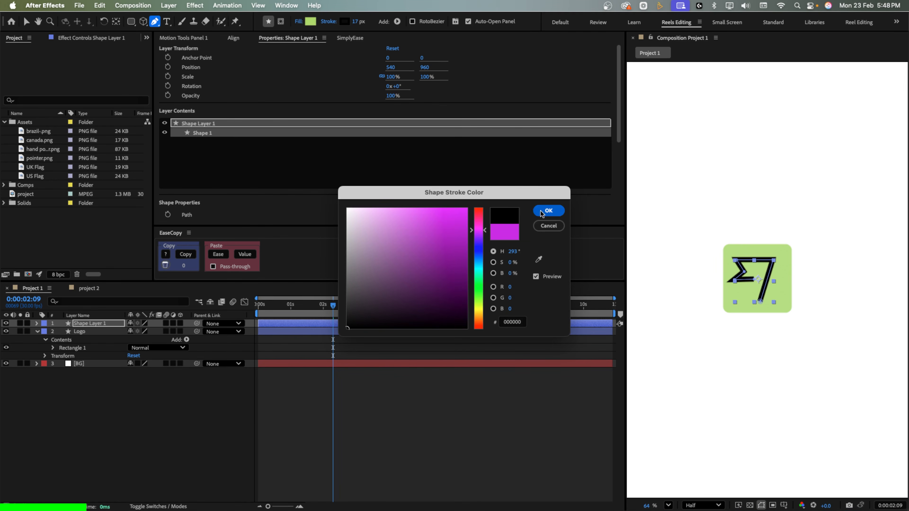
{"action": "left_click", "coordinate": [548, 210]}
{"action": "left_click", "coordinate": [208, 415]}
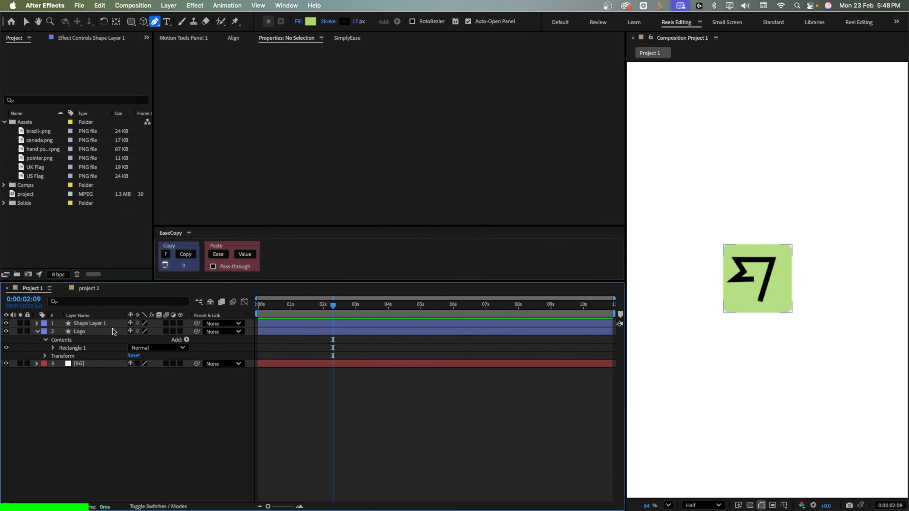
Centre the arrow symbol's anchor point and place the symbol in the middle of the green square
{"action": "left_click", "coordinate": [99, 324]}
{"action": "key", "text": "super+Home"}
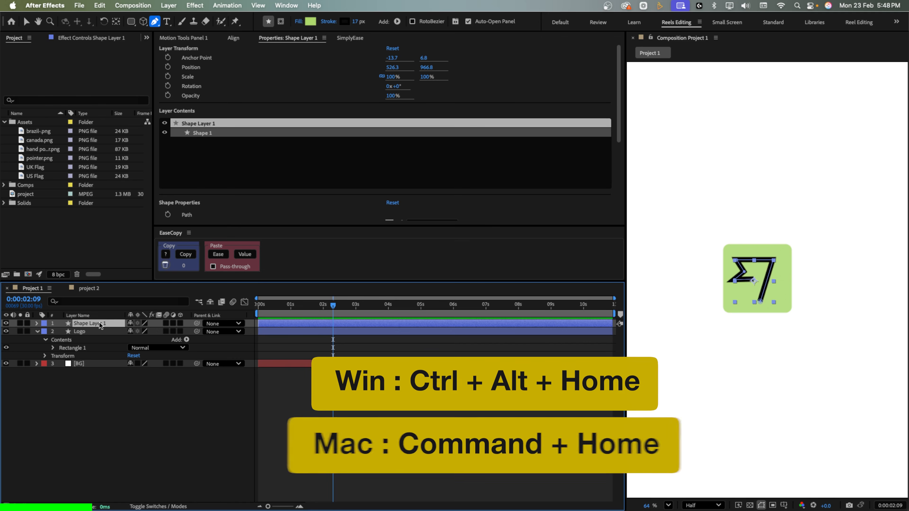
{"action": "key", "text": "super+Home"}
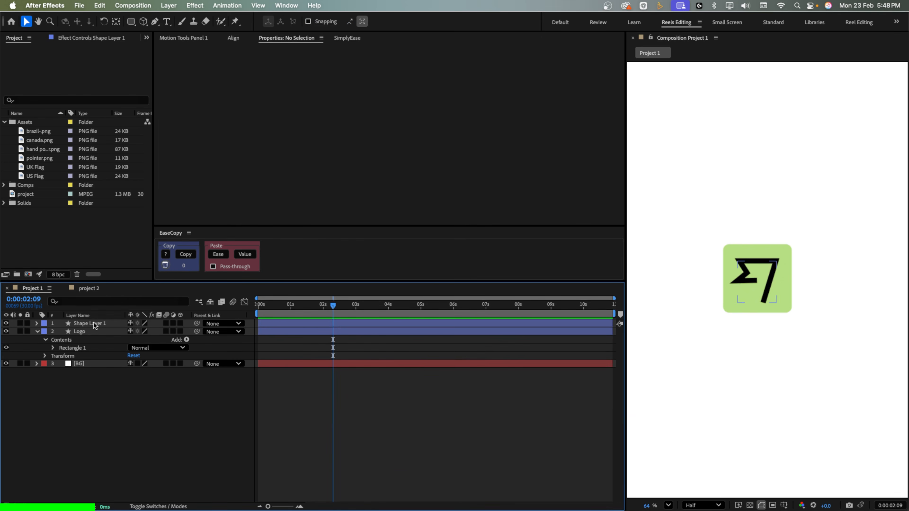
Rename the arrow symbol's shape layer to Wise
{"action": "left_click", "coordinate": [94, 323]}
{"action": "key", "text": "BackSpace"}
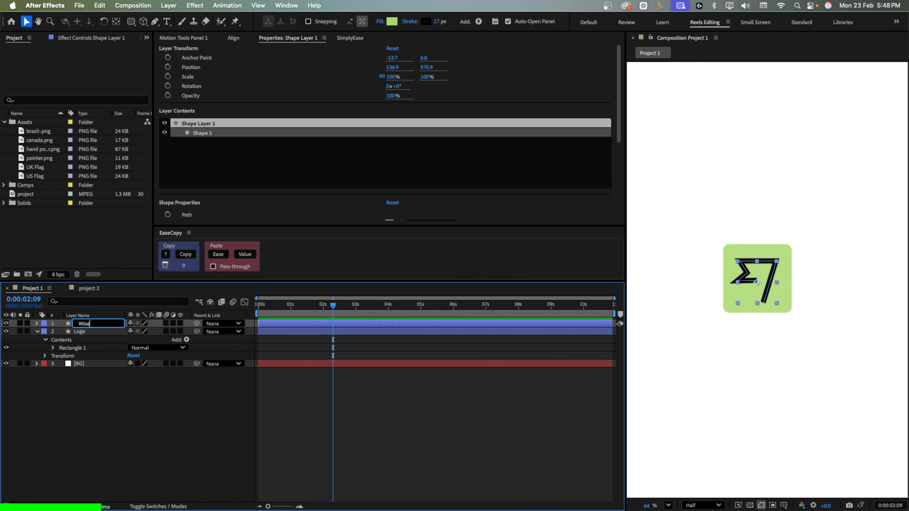
{"action": "type", "text": "Wise"}
{"action": "left_click", "coordinate": [103, 390]}
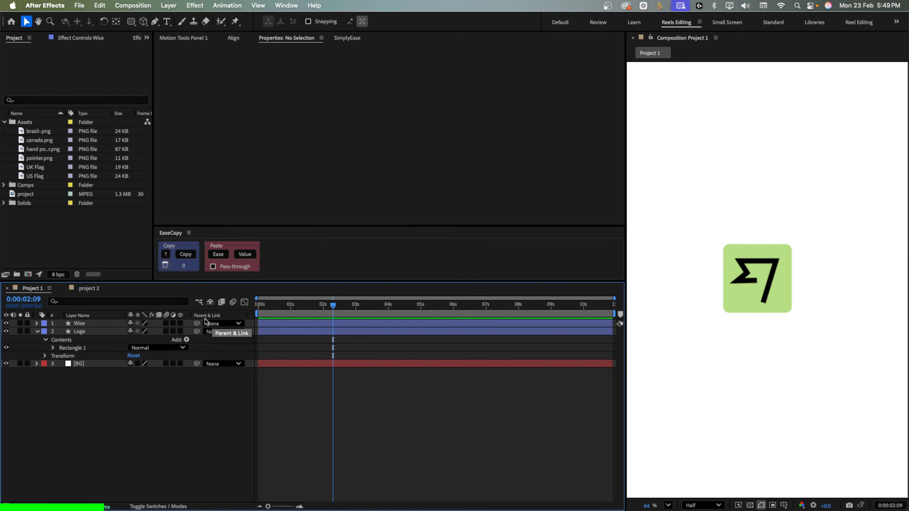
Parent the Wise layer to the Logo layer
{"action": "left_click_drag", "start_coordinate": [196, 323], "coordinate": [95, 336]}
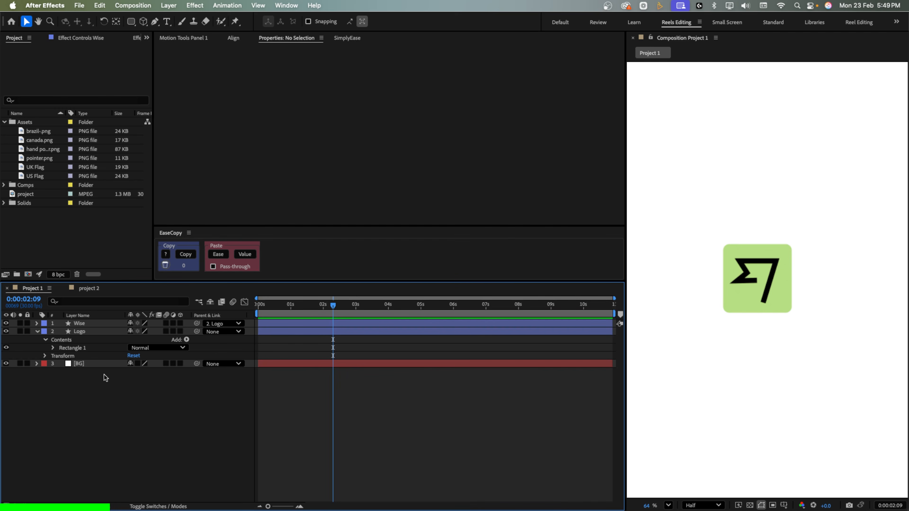
{"action": "scroll", "coordinate": [773, 306], "scroll_direction": "down", "scroll_amount": 3}
{"action": "left_click", "coordinate": [769, 324]}
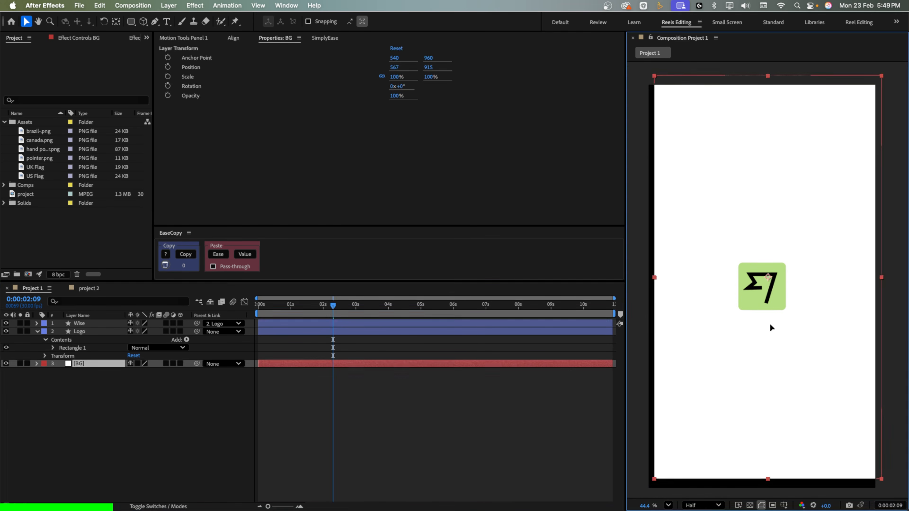
{"action": "left_click", "coordinate": [115, 410]}
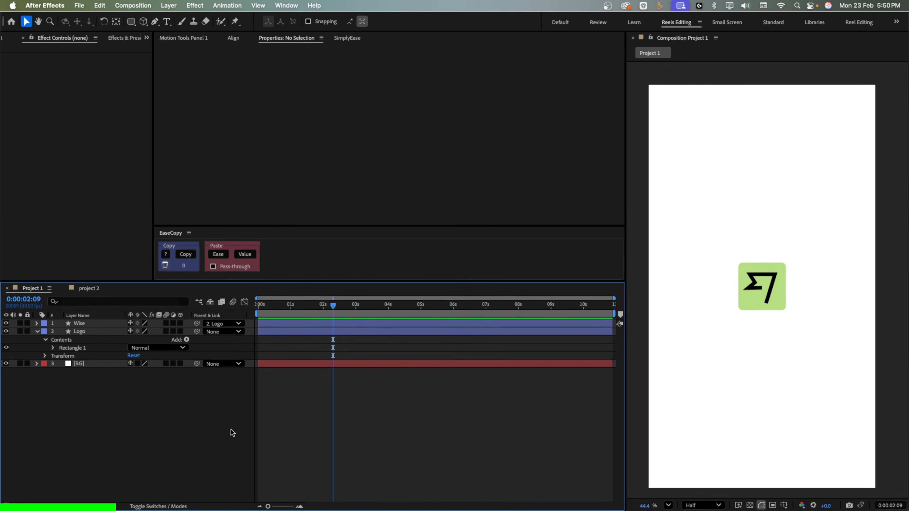
Animate the Logo layer's Position from outside the composition's upper-right edge at frame 0 to the centre at frame 20
{"action": "left_click", "coordinate": [85, 333]}
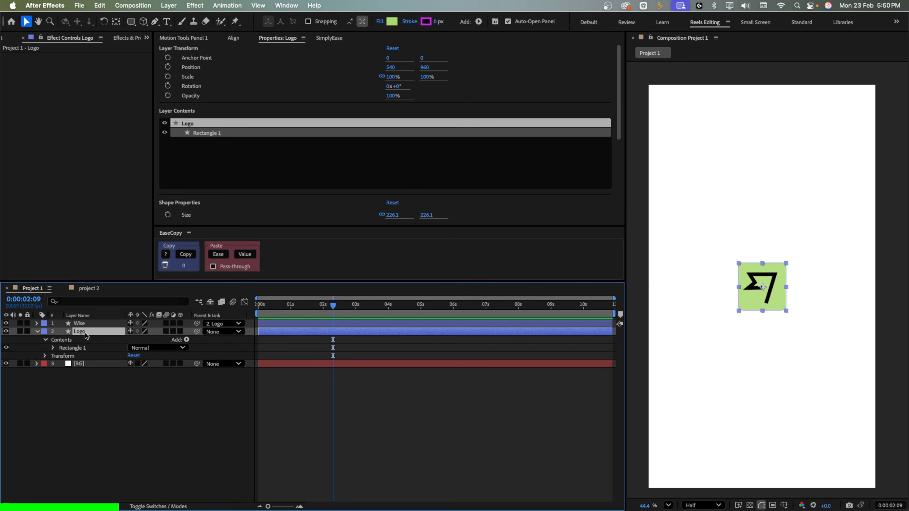
{"action": "key", "text": "p"}
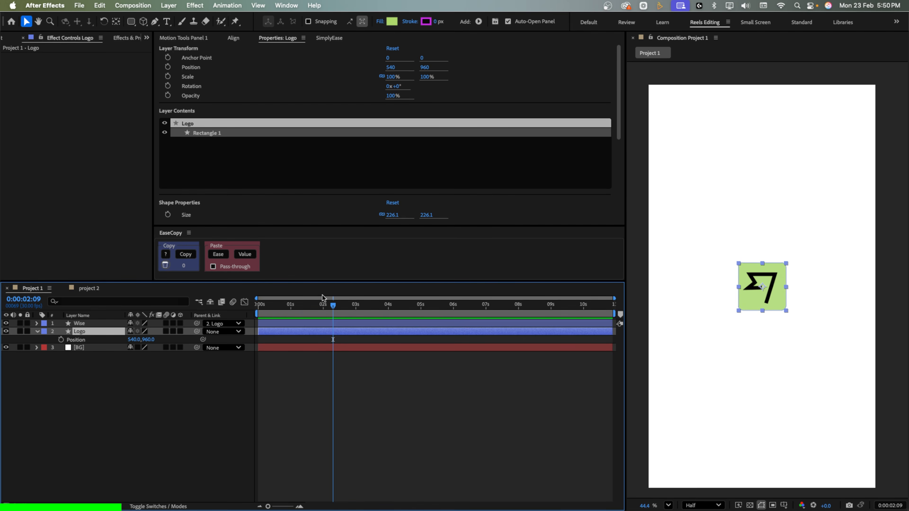
{"action": "left_click_drag", "start_coordinate": [304, 304], "coordinate": [259, 311]}
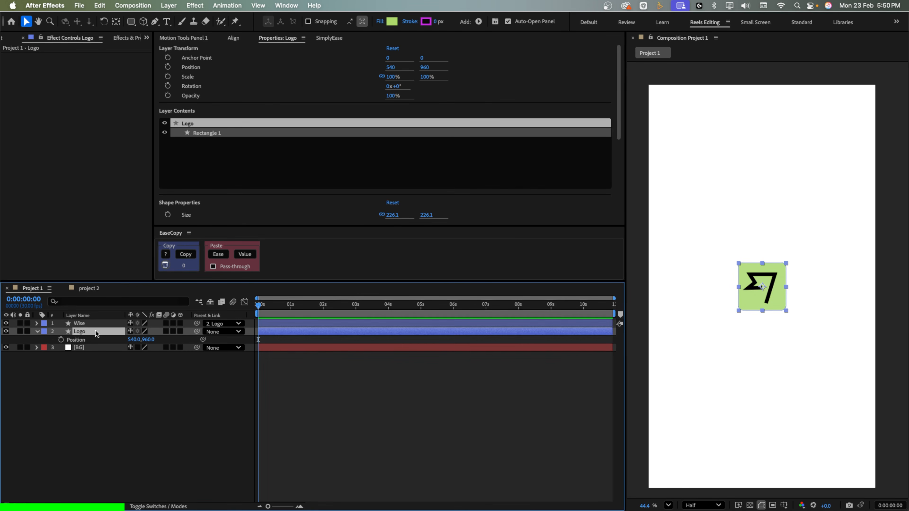
{"action": "key", "text": "alt+shift+p"}
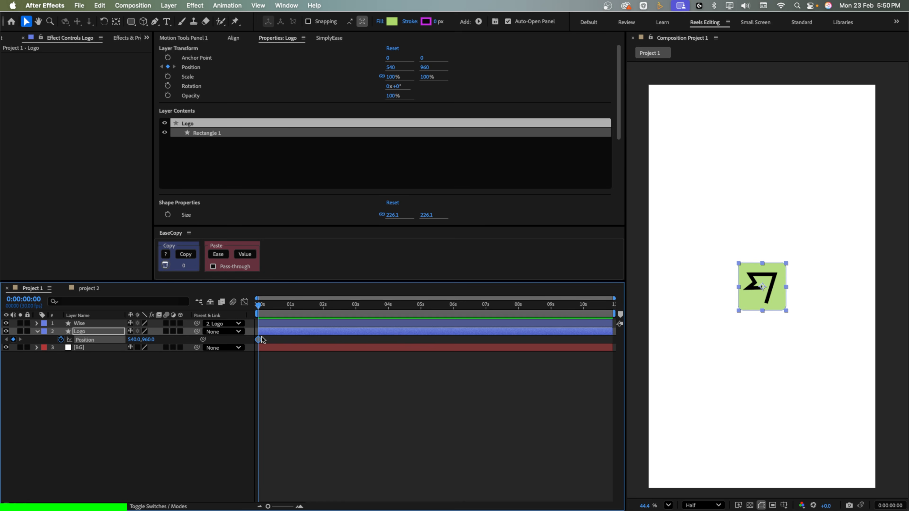
{"action": "left_click", "coordinate": [299, 505]}
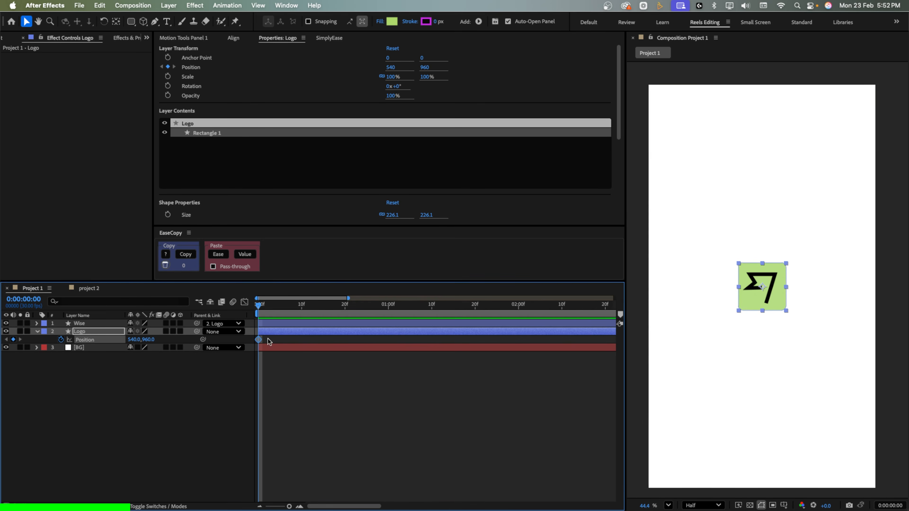
{"action": "left_click_drag", "start_coordinate": [258, 342], "coordinate": [344, 339]}
{"action": "left_click_drag", "start_coordinate": [777, 294], "coordinate": [859, 149]}
{"action": "scroll", "coordinate": [878, 188], "scroll_direction": "down", "scroll_amount": 2}
Add a Position keyframe at frame 14 that overshoots the logo towards the lower left, at about 321.7, 1190.6, and preview the motion
{"action": "left_click_drag", "start_coordinate": [258, 305], "coordinate": [306, 310]}
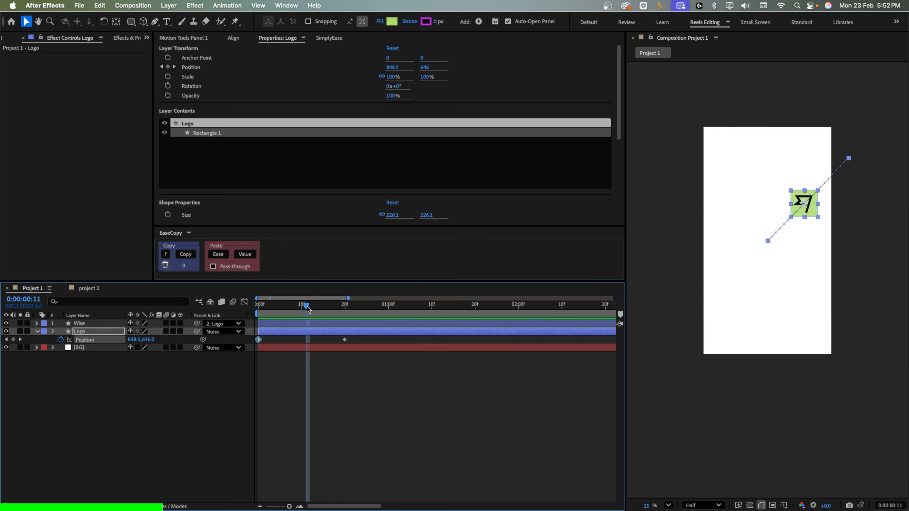
{"action": "left_click_drag", "start_coordinate": [308, 309], "coordinate": [320, 312]}
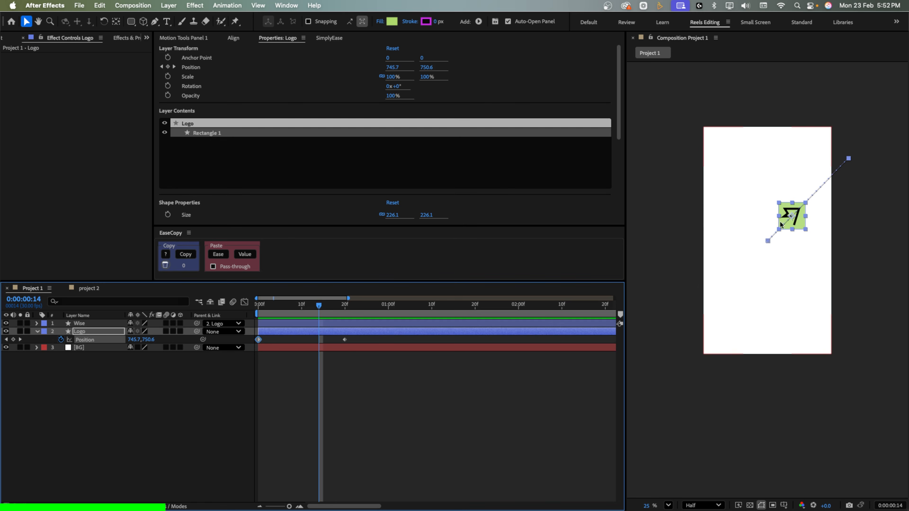
{"action": "left_click_drag", "start_coordinate": [789, 223], "coordinate": [738, 274]}
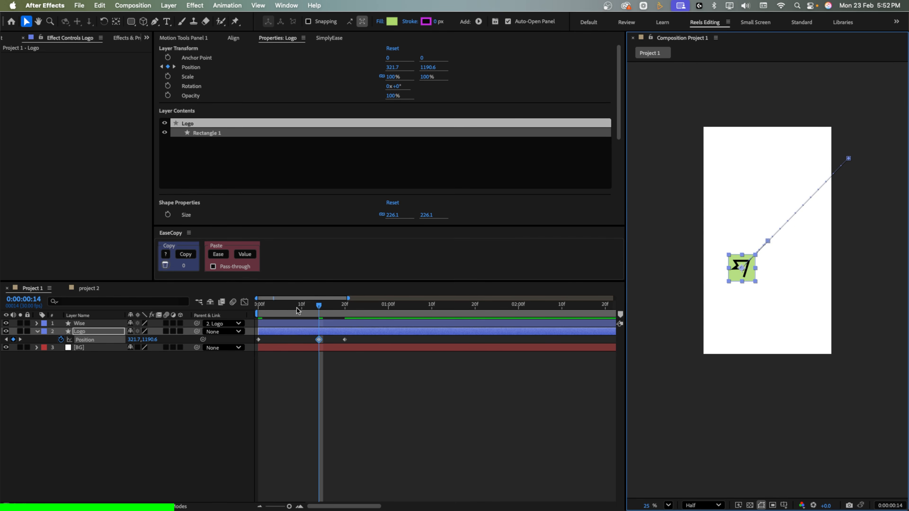
{"action": "left_click", "coordinate": [270, 312]}
{"action": "left_click_drag", "start_coordinate": [270, 313], "coordinate": [289, 313]}
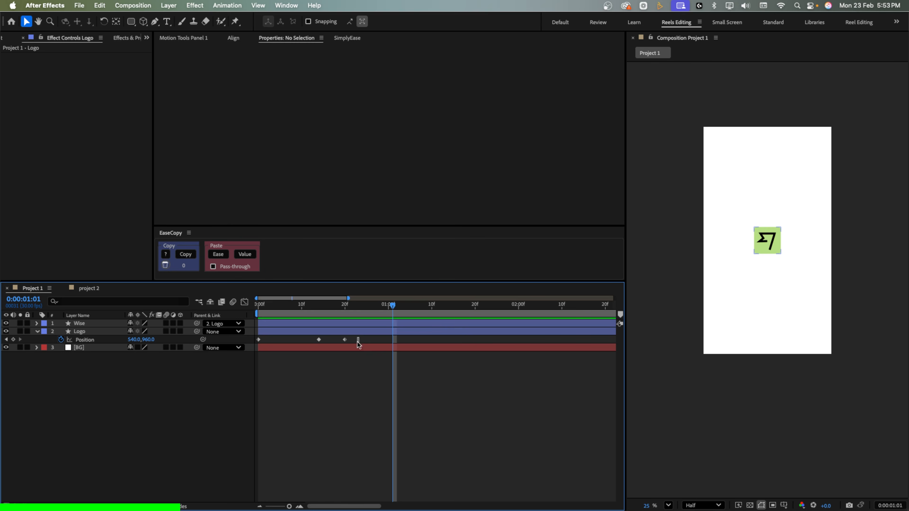
Apply Easy Ease to all three Position keyframes of the Logo layer
{"action": "left_click_drag", "start_coordinate": [358, 339], "coordinate": [248, 349]}
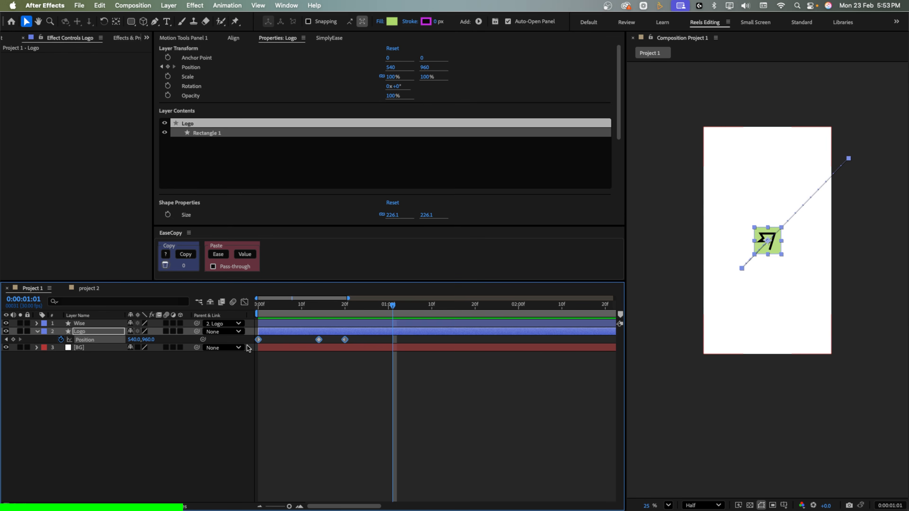
{"action": "key", "text": "F9"}
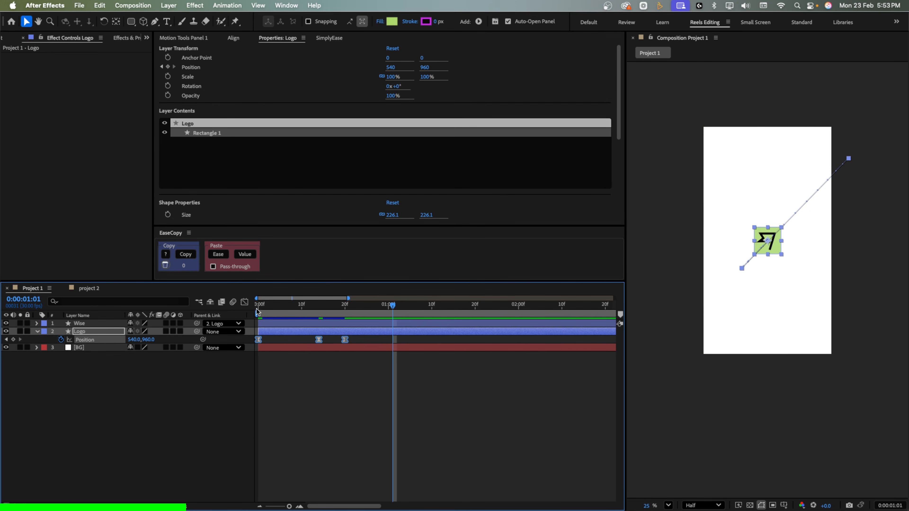
Reshape the Logo's Position speed graph so speed peaks early in the first move and late in the second, and preview it
{"action": "left_click", "coordinate": [244, 303]}
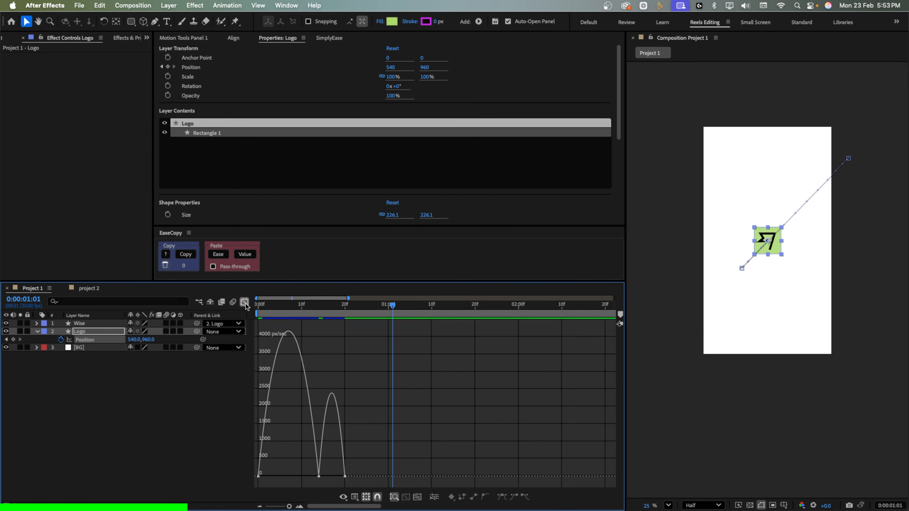
{"action": "left_click", "coordinate": [311, 477]}
{"action": "left_click_drag", "start_coordinate": [306, 478], "coordinate": [330, 477]}
{"action": "left_click_drag", "start_coordinate": [267, 306], "coordinate": [282, 320]}
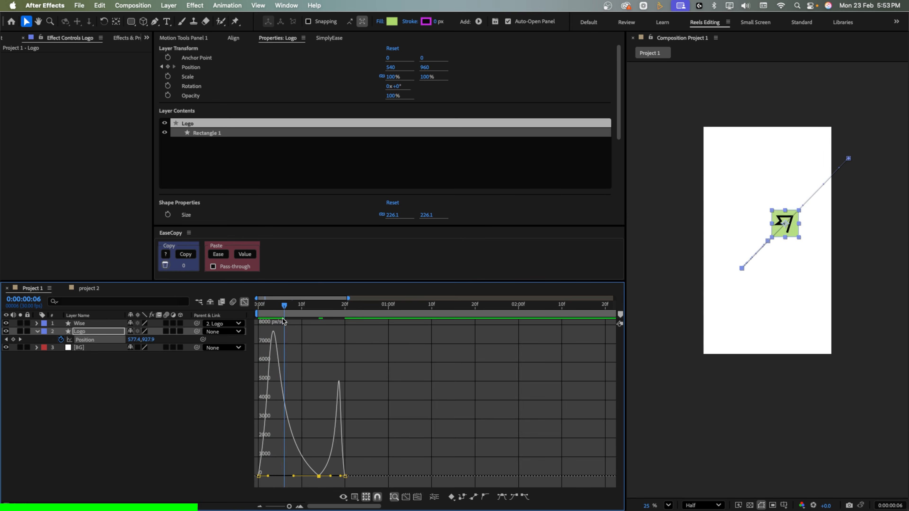
{"action": "key", "text": "space"}
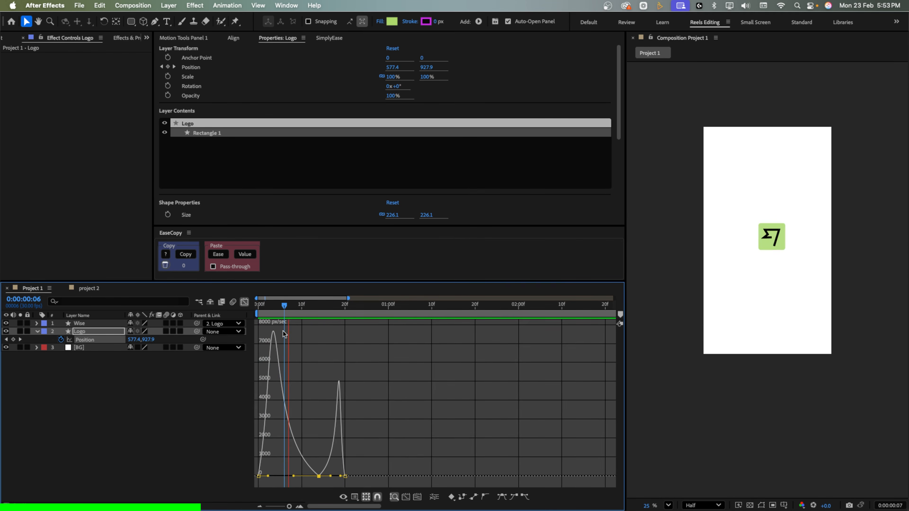
{"action": "key", "text": "space"}
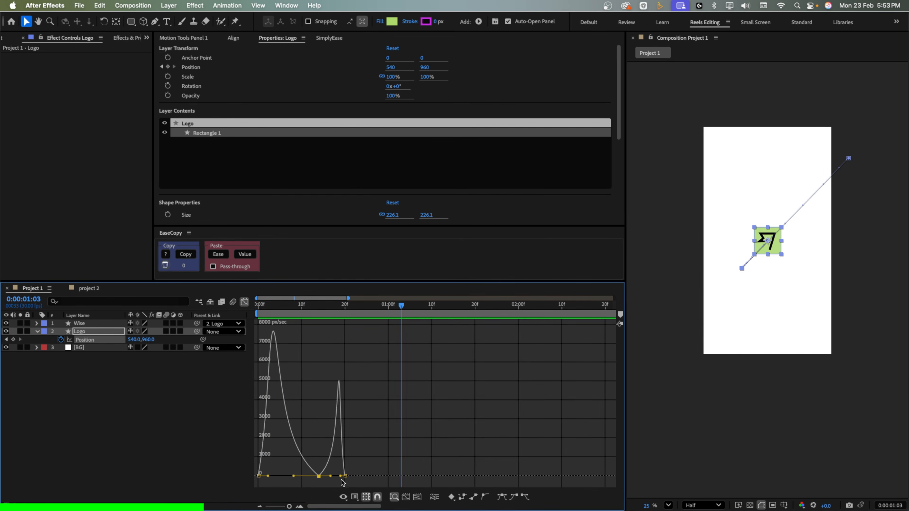
Move the Logo's last Position keyframe to frame 22, raise the middle keyframe's speed slightly above zero, and preview the motion
{"action": "left_click_drag", "start_coordinate": [345, 476], "coordinate": [320, 475]}
{"action": "left_click", "coordinate": [319, 476]}
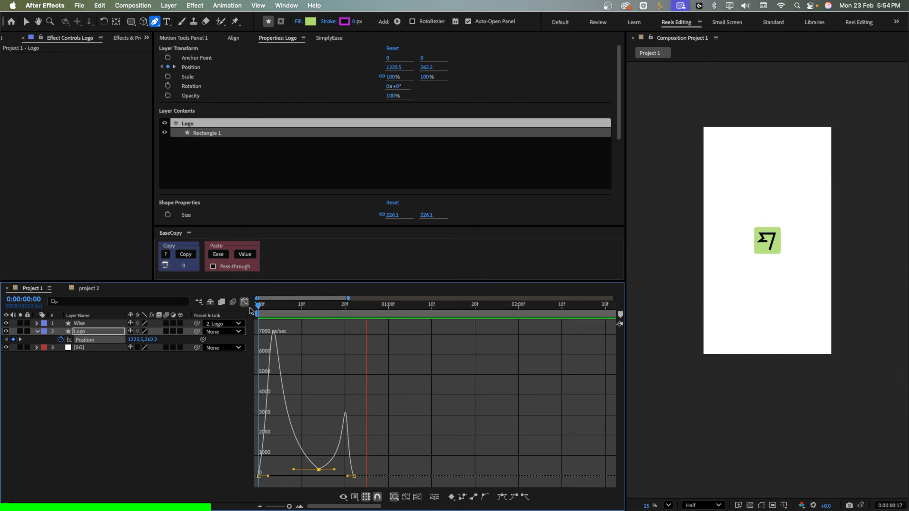
{"action": "key", "text": "space"}
{"action": "left_click", "coordinate": [264, 308]}
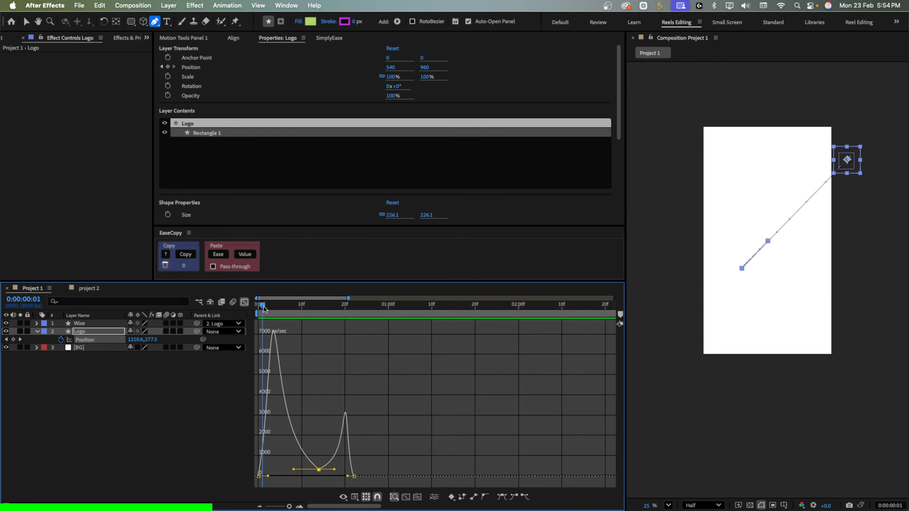
{"action": "key", "text": "space"}
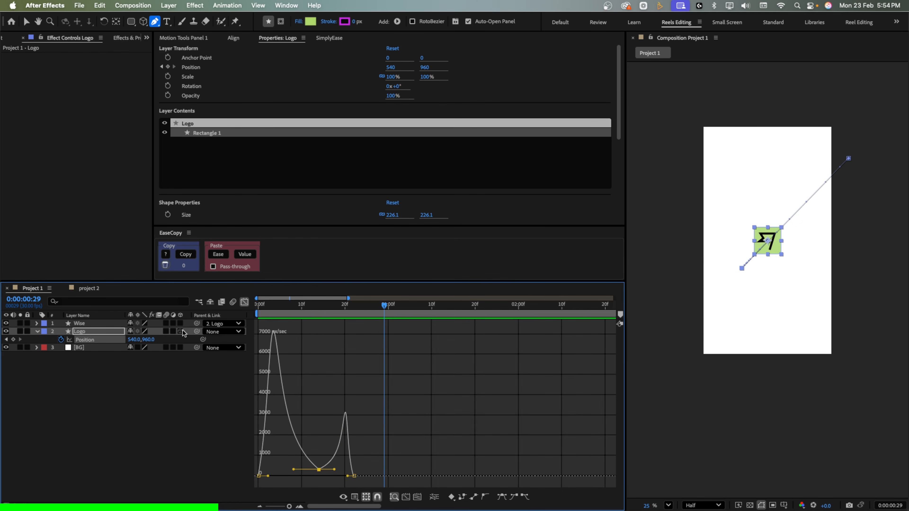
Enable motion blur for the Logo layer, preview it, and return from the speed graph to the layer bars
{"action": "left_click", "coordinate": [166, 331]}
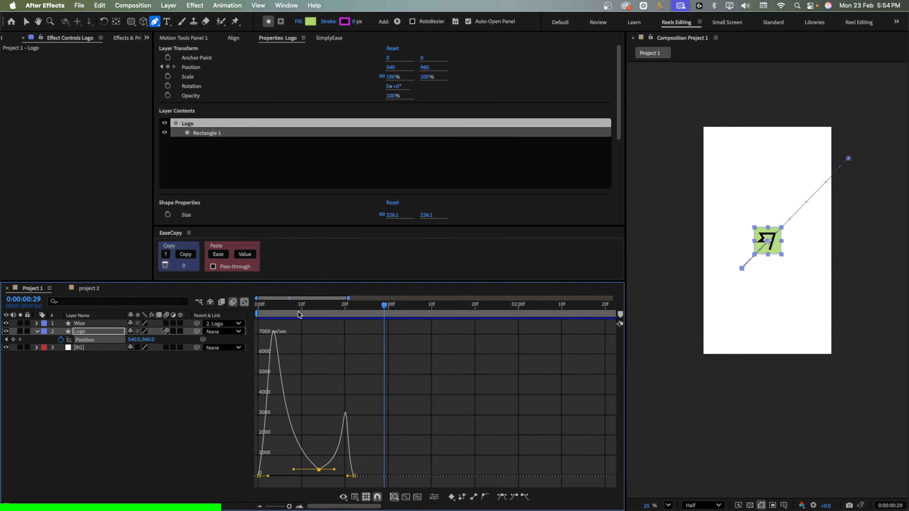
{"action": "left_click", "coordinate": [262, 307]}
{"action": "key", "text": "space"}
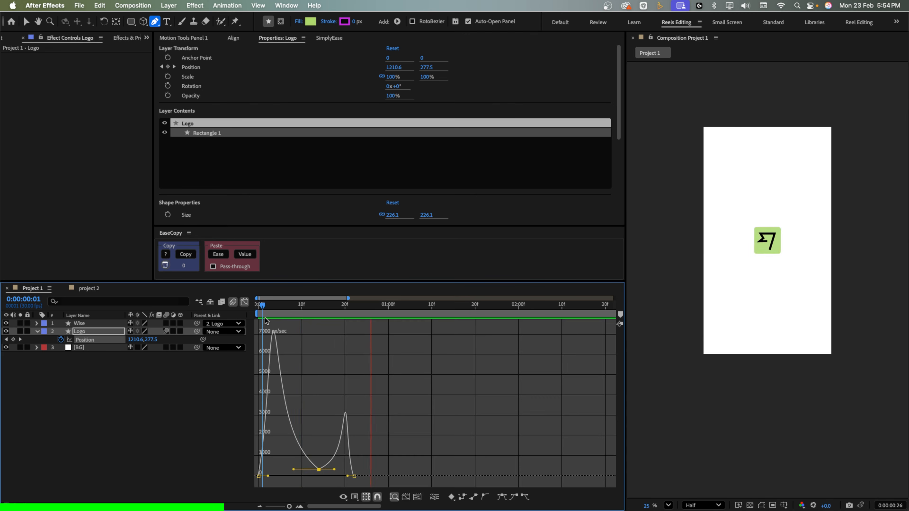
{"action": "key", "text": "j"}
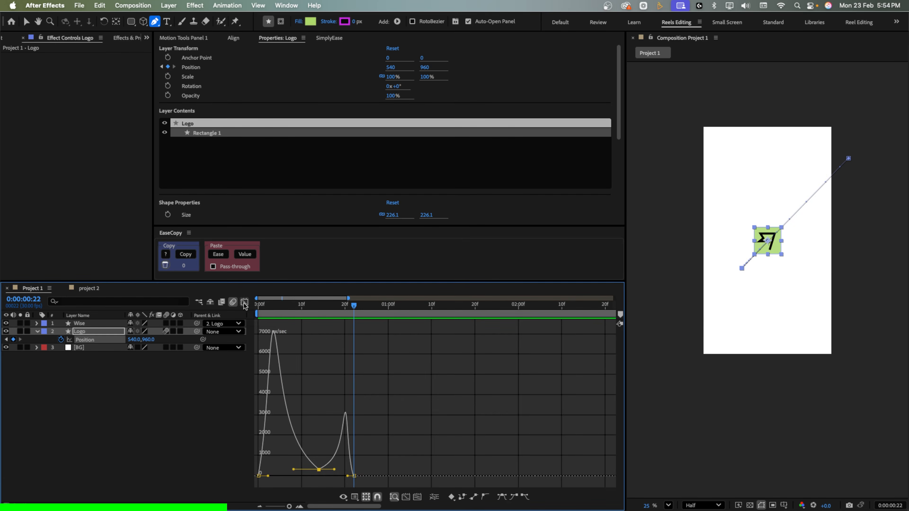
{"action": "left_click", "coordinate": [244, 302]}
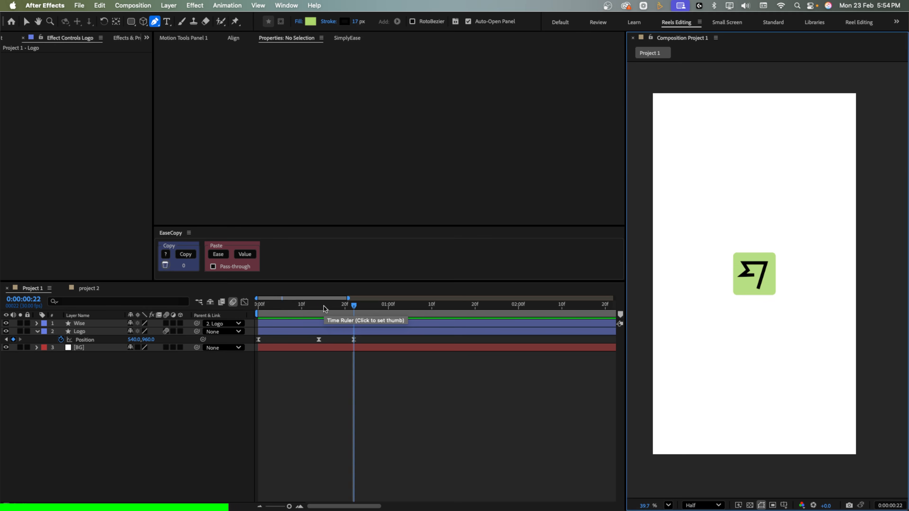
{"action": "left_click_drag", "start_coordinate": [325, 308], "coordinate": [340, 309]}
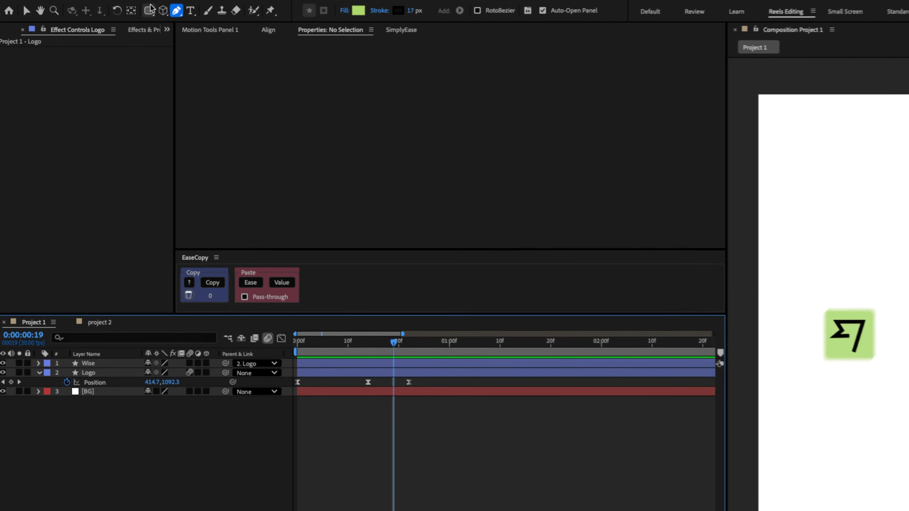
Draw a circle about 2151.6 px in diameter centred in the composition and set its stroke width to 0 px
{"action": "left_click", "coordinate": [131, 21]}
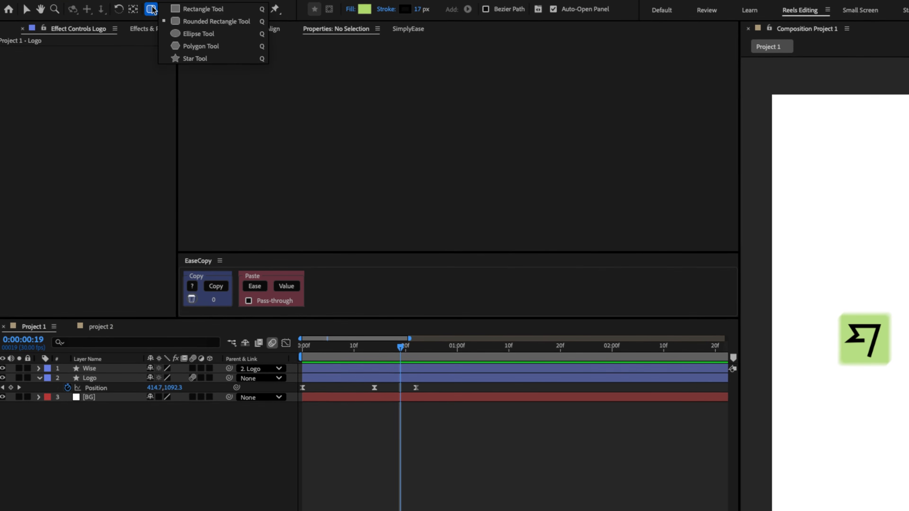
{"action": "left_click", "coordinate": [222, 34]}
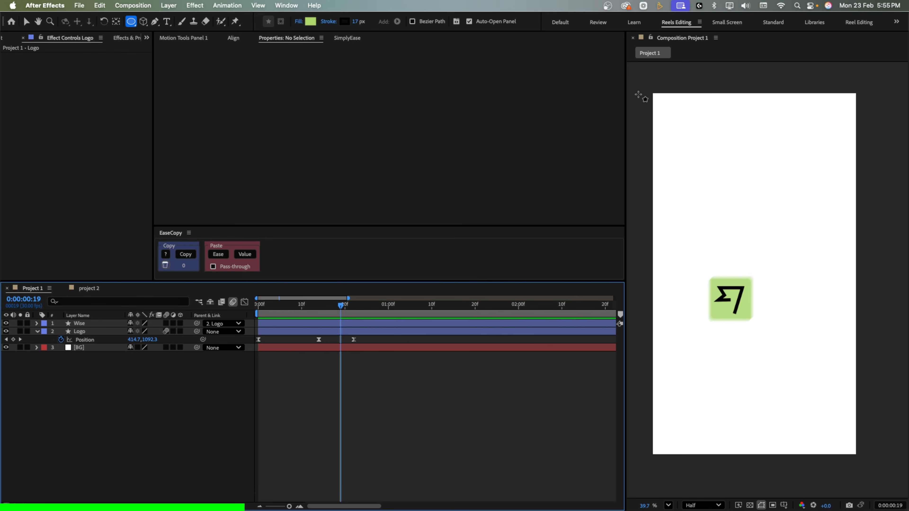
{"action": "left_click_drag", "start_coordinate": [638, 94], "coordinate": [866, 498]}
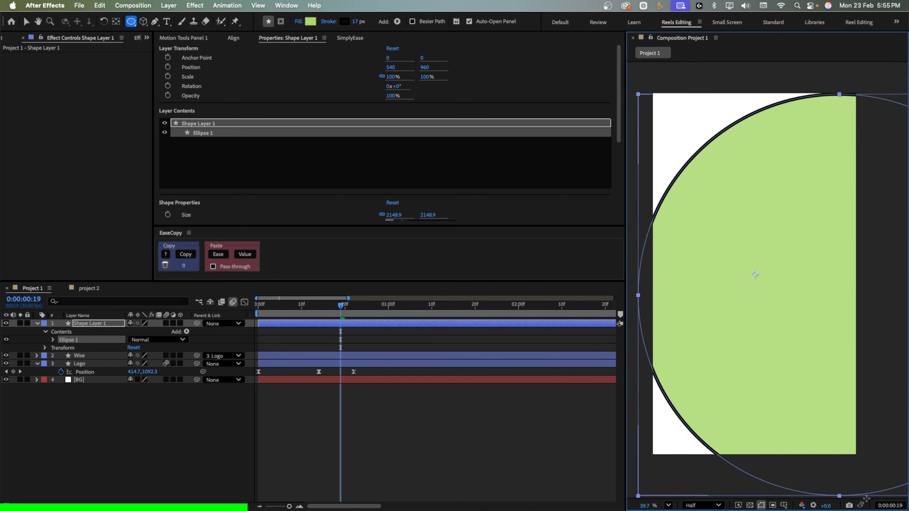
{"action": "key", "text": "super+Home"}
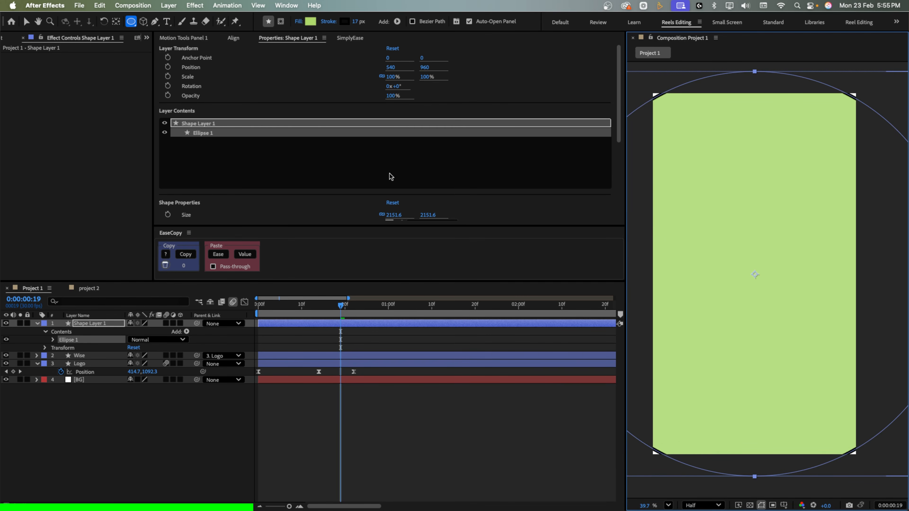
{"action": "left_click_drag", "start_coordinate": [355, 22], "coordinate": [180, 22]}
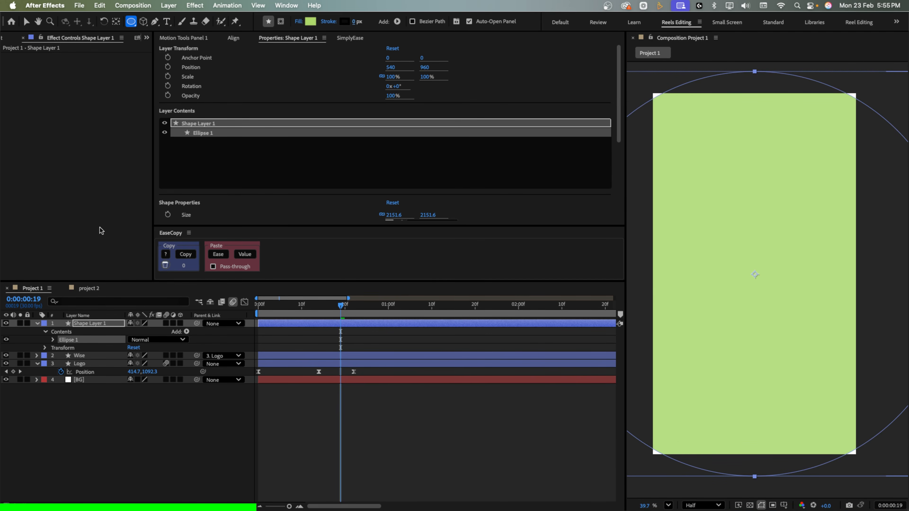
Set the circle layer's Opacity to 50% and place the layer below Logo, above BG
{"action": "left_click", "coordinate": [95, 323]}
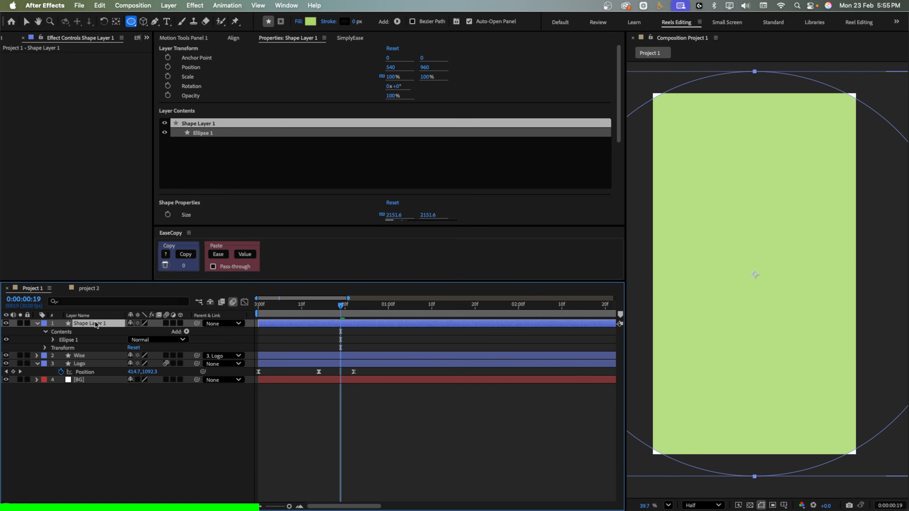
{"action": "type", "text": "t50"}
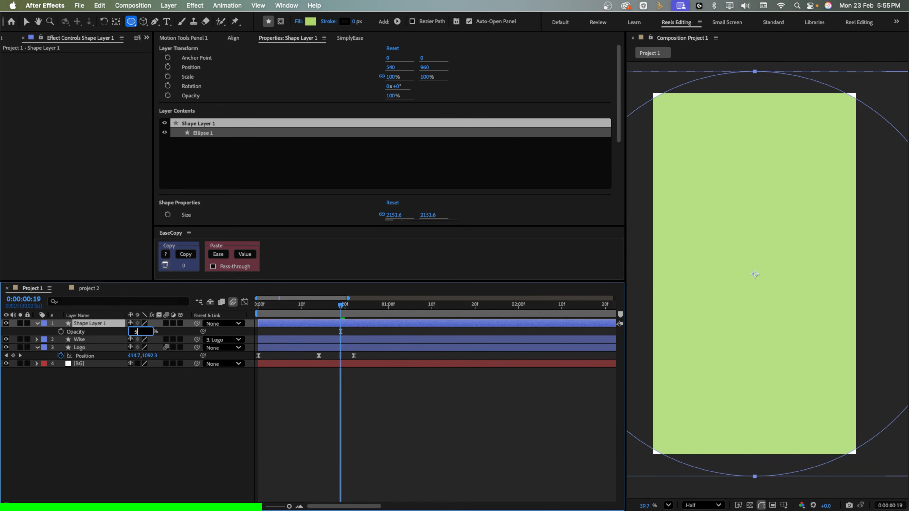
{"action": "key", "text": "Return"}
{"action": "left_click_drag", "start_coordinate": [95, 332], "coordinate": [100, 352]}
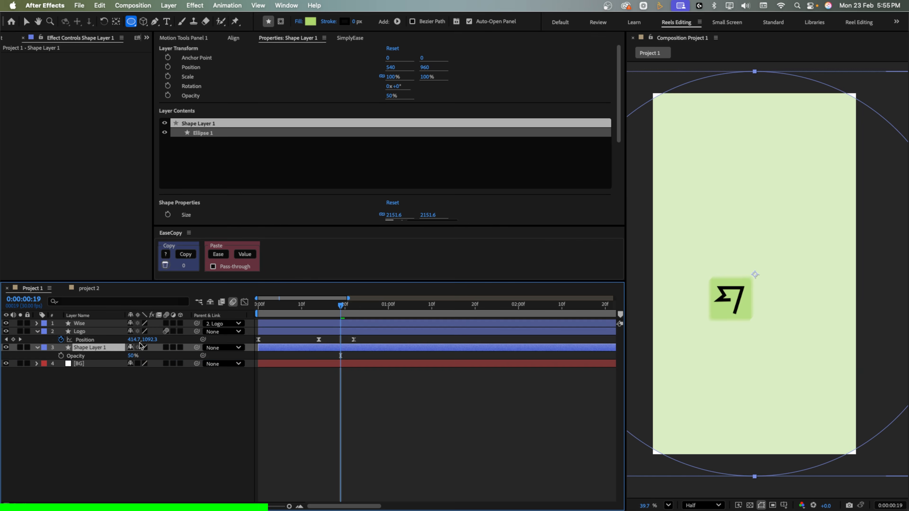
Animate the circle layer's Scale from 0% at frame 22 to 111% at 0:00:01:00
{"action": "left_click_drag", "start_coordinate": [341, 311], "coordinate": [354, 313]}
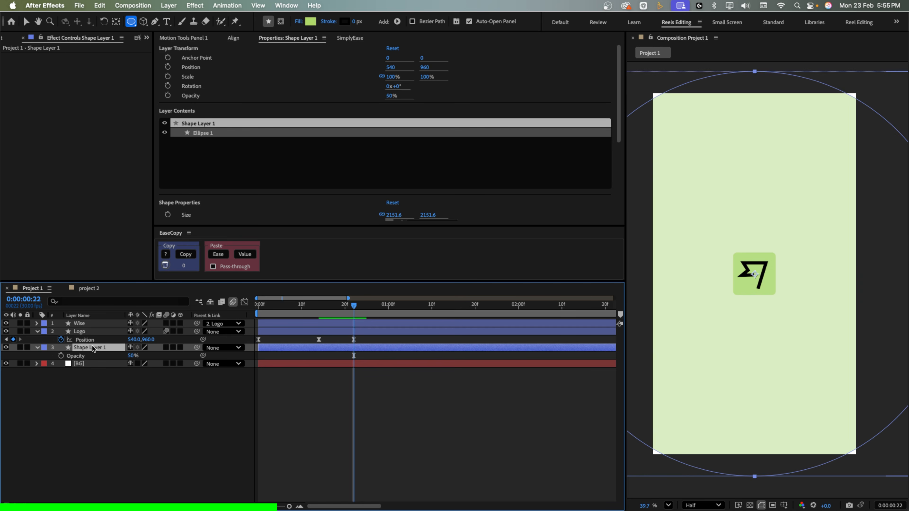
{"action": "key", "text": "s"}
{"action": "left_click_drag", "start_coordinate": [156, 355], "coordinate": [117, 362]}
{"action": "left_click", "coordinate": [149, 355]}
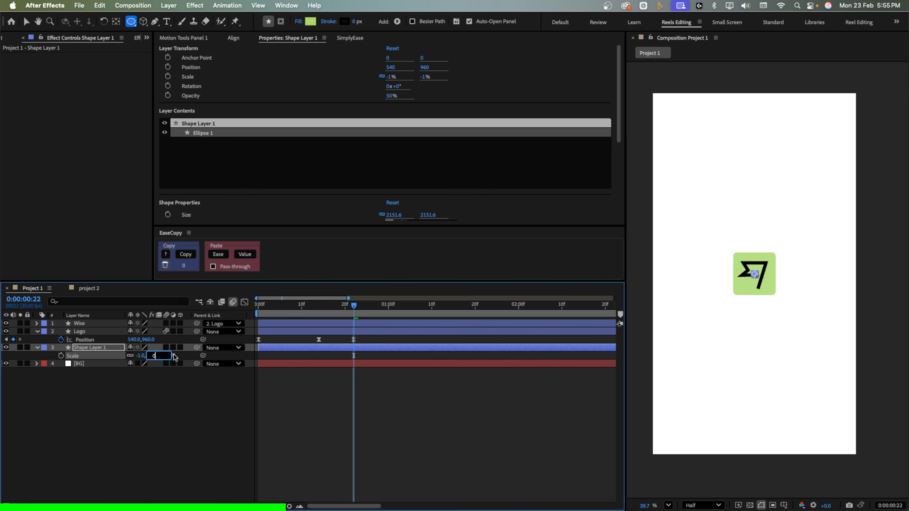
{"action": "key", "text": "Return"}
{"action": "left_click", "coordinate": [61, 356]}
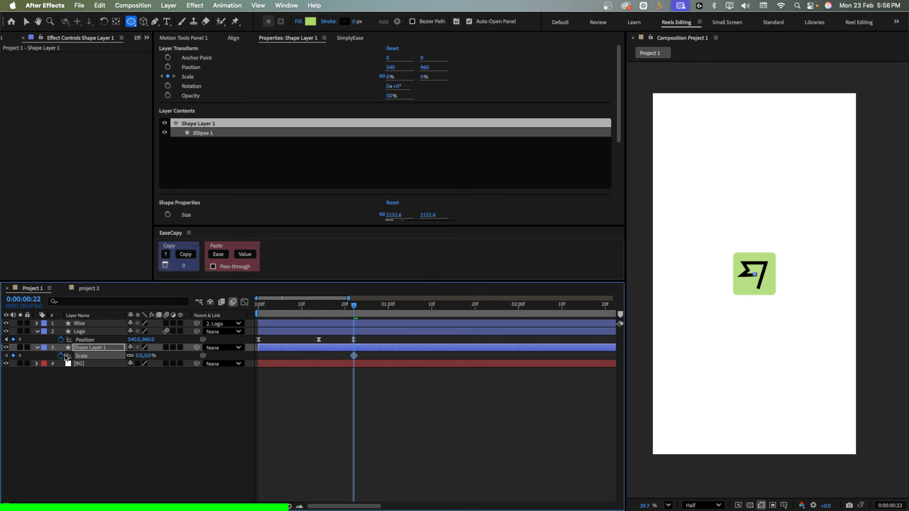
{"action": "left_click_drag", "start_coordinate": [353, 310], "coordinate": [388, 309]}
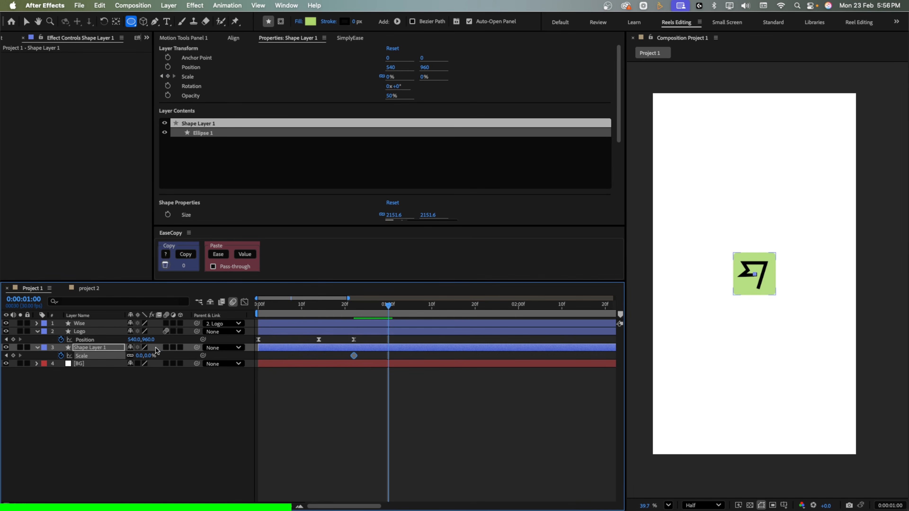
{"action": "left_click_drag", "start_coordinate": [147, 355], "coordinate": [217, 356]}
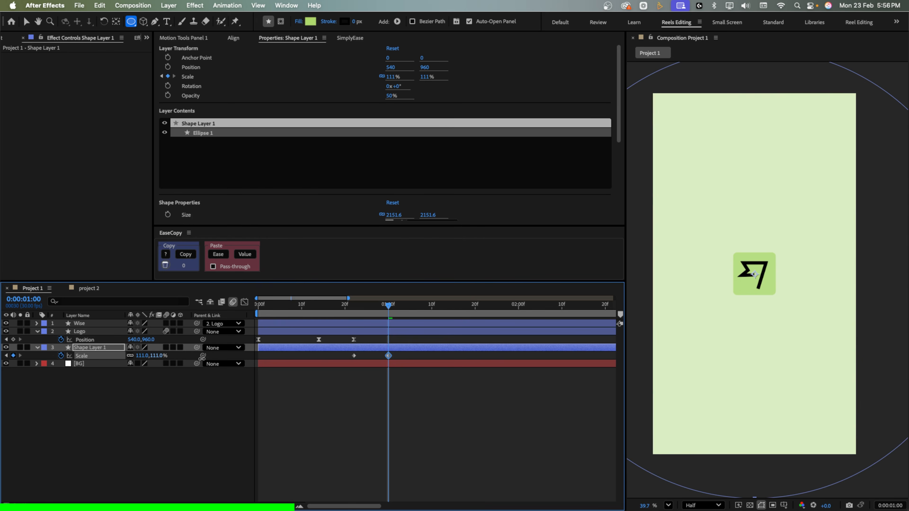
Draw a circular mask on Shape Layer 1 that roughly follows the outline of the large circle
{"action": "left_click", "coordinate": [90, 348]}
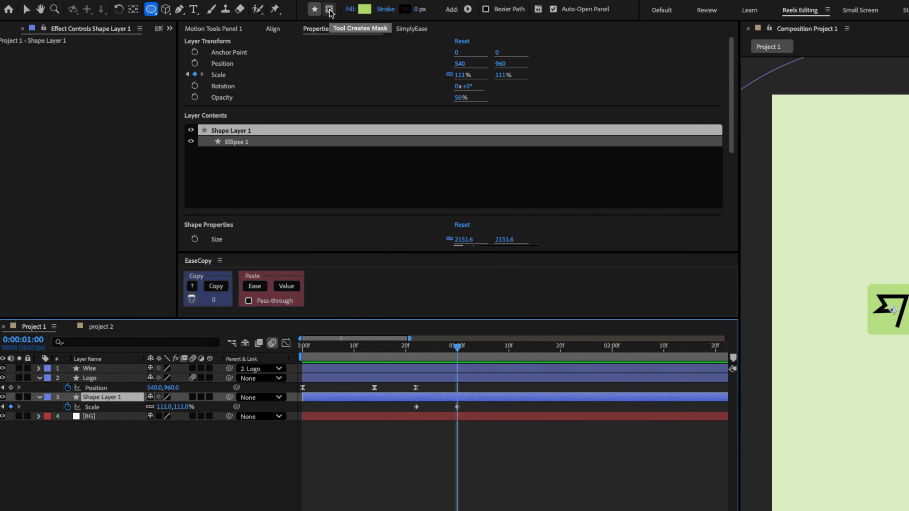
{"action": "left_click", "coordinate": [329, 10]}
{"action": "scroll", "coordinate": [770, 187], "scroll_direction": "down", "scroll_amount": 2}
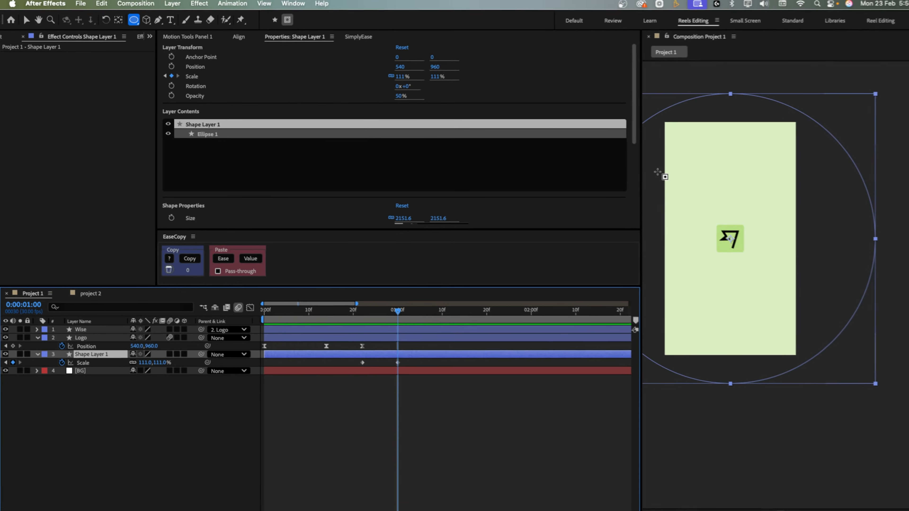
{"action": "key", "text": "space"}
{"action": "left_click_drag", "start_coordinate": [788, 200], "coordinate": [838, 213]}
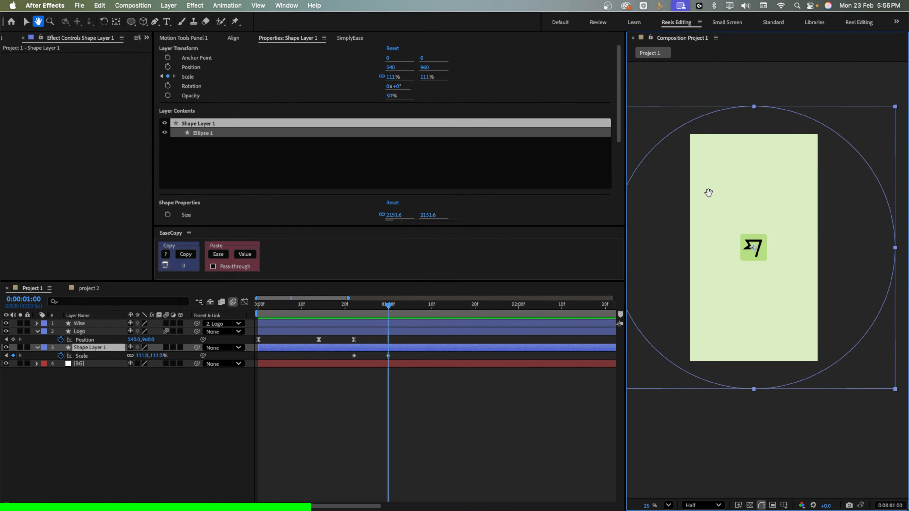
{"action": "left_click_drag", "start_coordinate": [708, 192], "coordinate": [731, 187]}
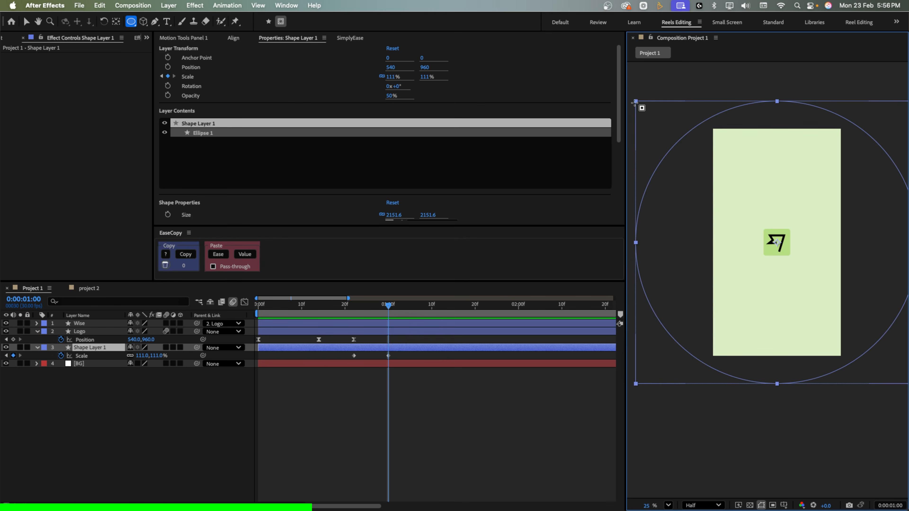
{"action": "left_click_drag", "start_coordinate": [633, 98], "coordinate": [639, 104]}
{"action": "left_click_drag", "start_coordinate": [823, 310], "coordinate": [908, 374]}
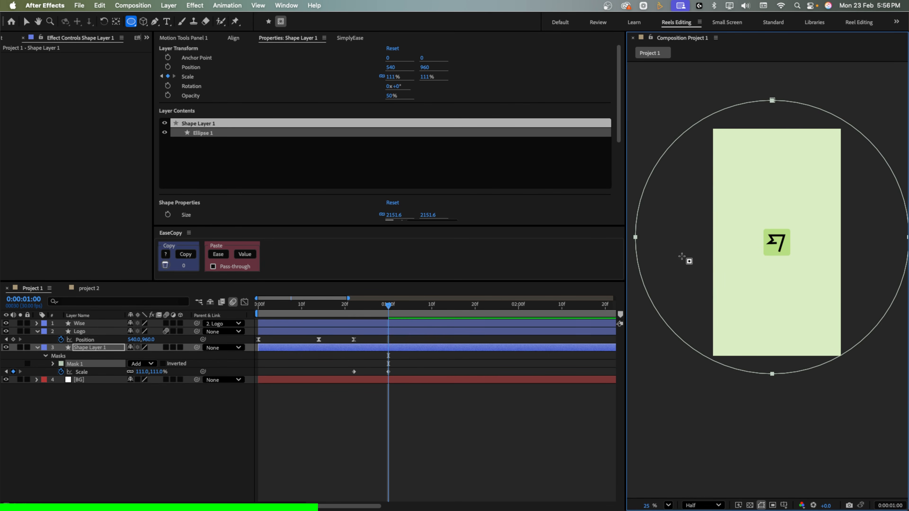
Soften the circle's mask at frame 26 with a Mask Feather of 114 pixels and a Mask Expansion of -41 pixels
{"action": "left_click", "coordinate": [94, 435]}
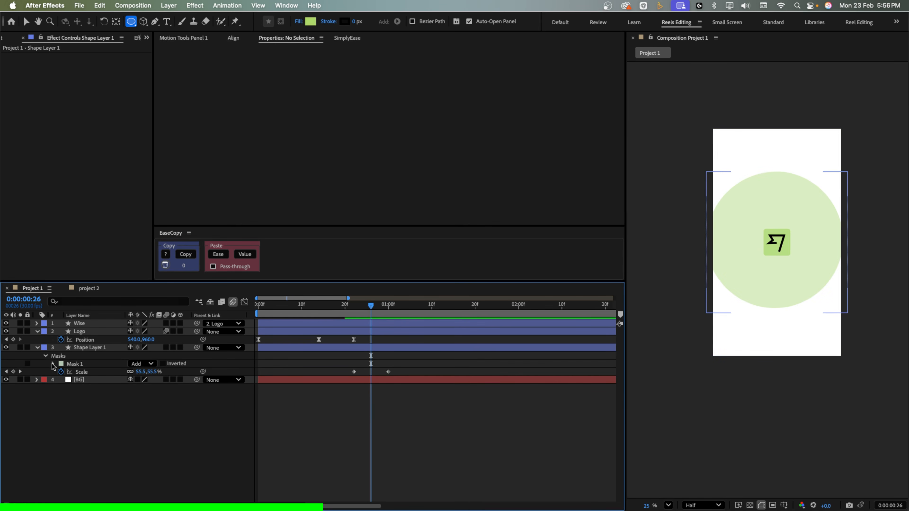
{"action": "left_click", "coordinate": [53, 363]}
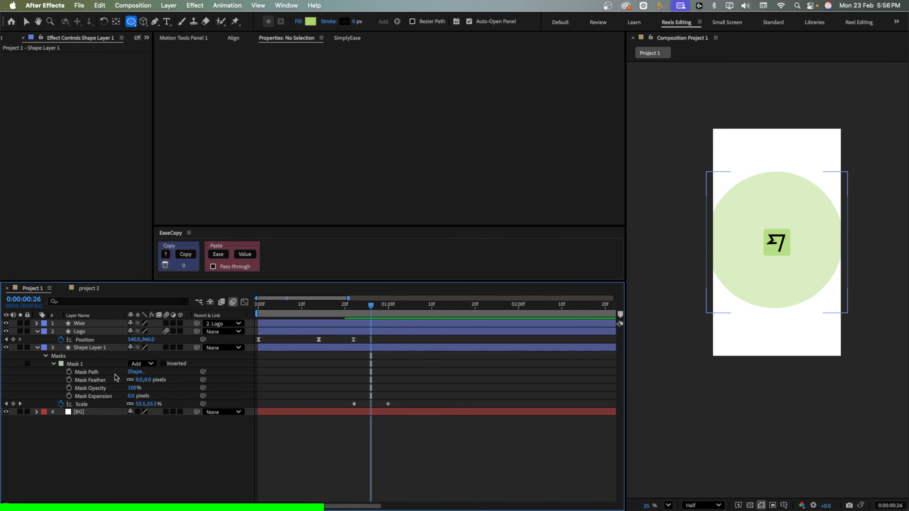
{"action": "left_click", "coordinate": [147, 381]}
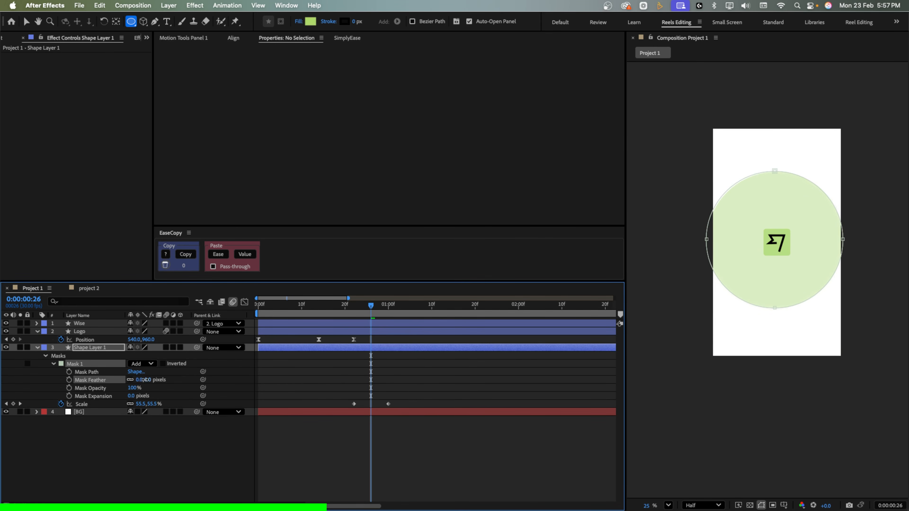
{"action": "left_click_drag", "start_coordinate": [131, 379], "coordinate": [105, 396]}
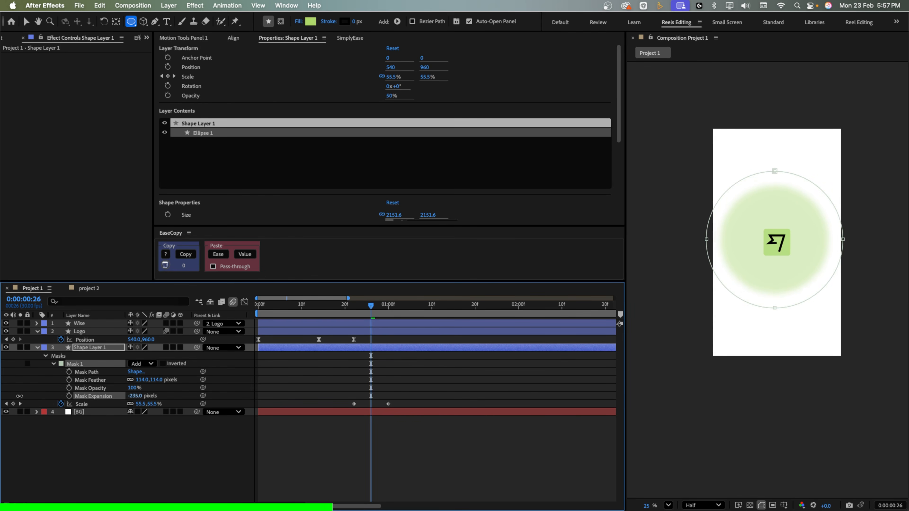
{"action": "left_click_drag", "start_coordinate": [9, 396], "coordinate": [103, 392]}
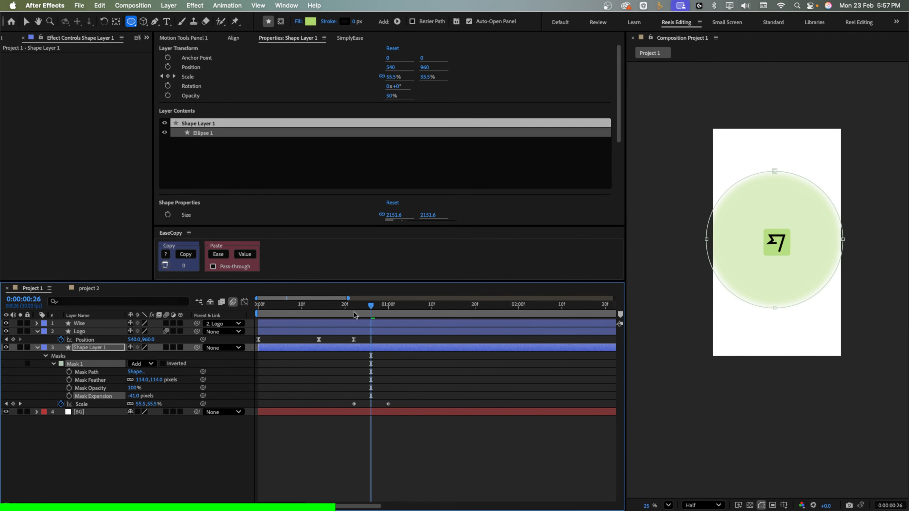
Apply Easy Ease to both Scale keyframes of Shape Layer 1
{"action": "left_click_drag", "start_coordinate": [353, 309], "coordinate": [380, 312]}
{"action": "left_click_drag", "start_coordinate": [401, 388], "coordinate": [316, 399]}
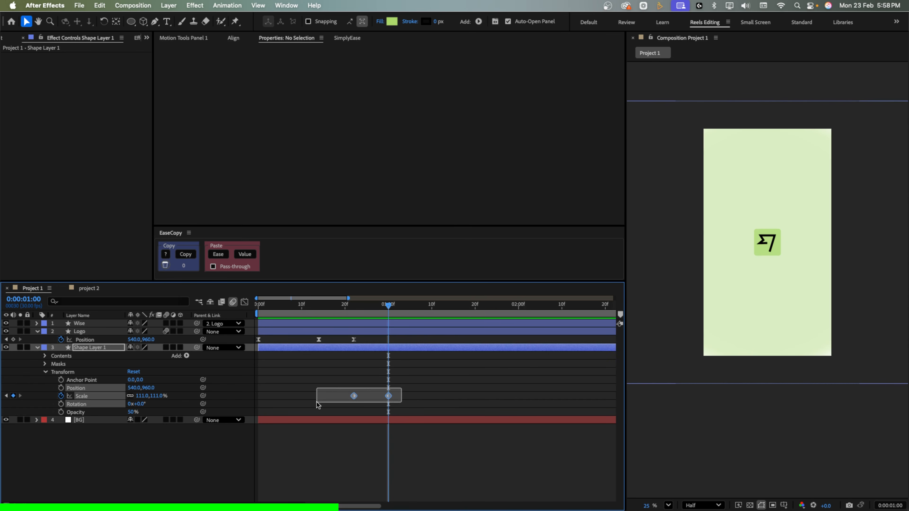
{"action": "key", "text": "F9"}
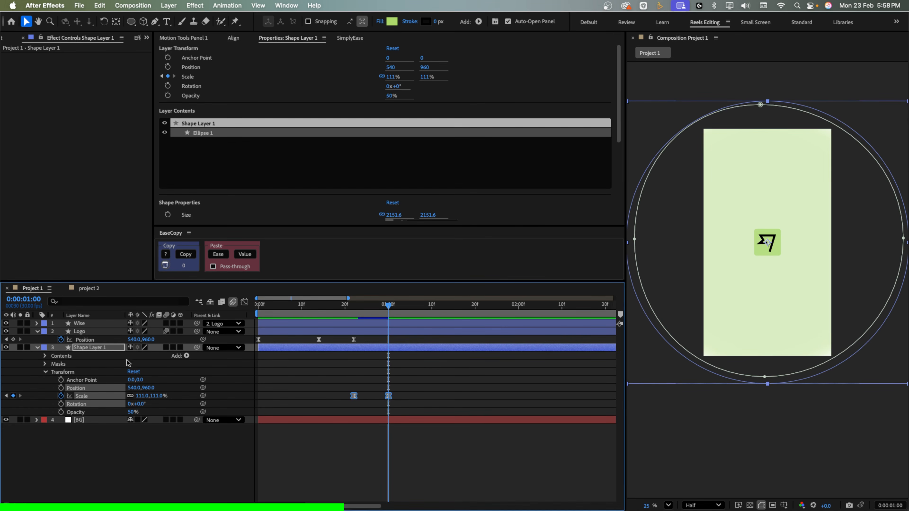
Add an Opacity keyframe of 0% to Shape Layer 1 at 0:00:01:00
{"action": "left_click", "coordinate": [102, 349]}
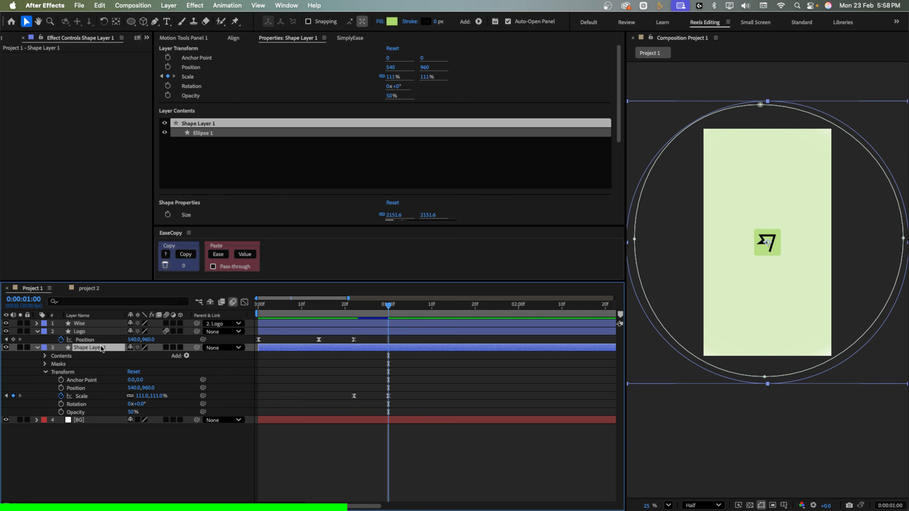
{"action": "key", "text": "t"}
{"action": "left_click", "coordinate": [61, 355]}
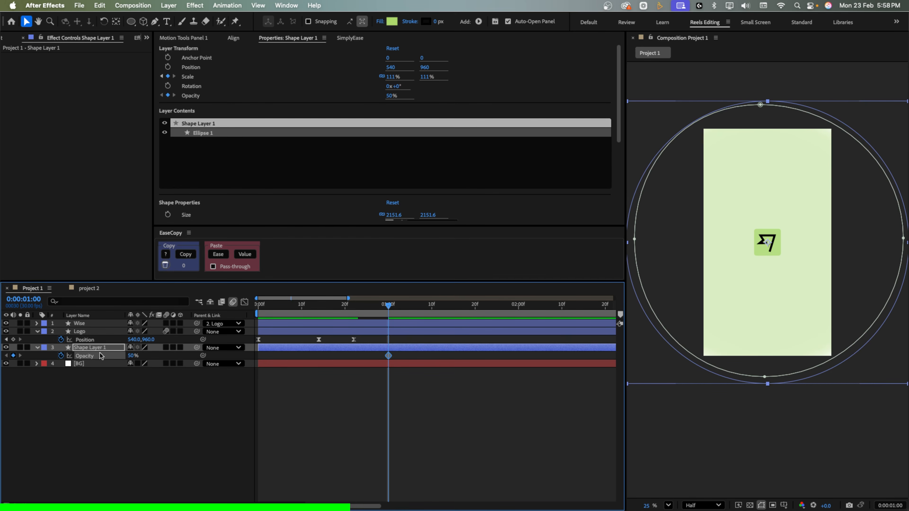
{"action": "mouse_move", "coordinate": [388, 356]}
{"action": "left_click_drag", "start_coordinate": [131, 357], "coordinate": [73, 357]}
Keyframe the circle layer's Opacity at 12% on frame 25 and 0% on frame 18, and preview the fade
{"action": "left_click", "coordinate": [362, 310]}
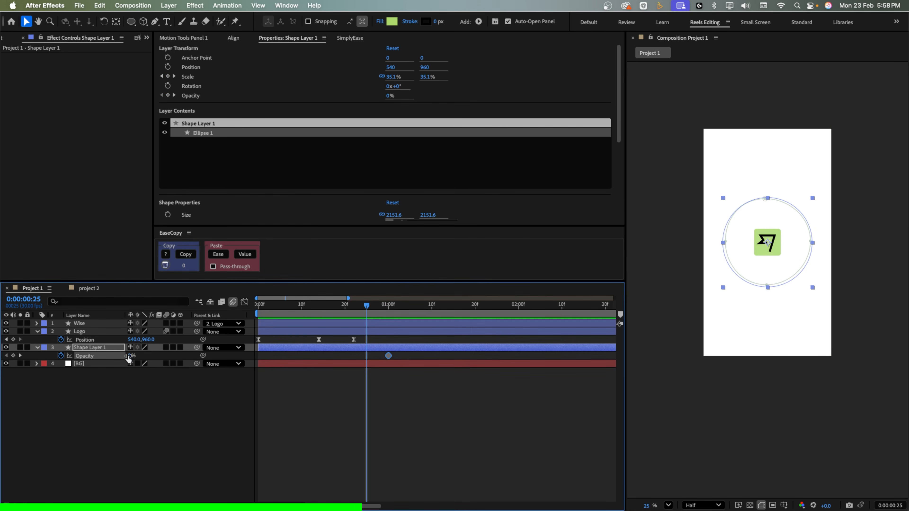
{"action": "left_click_drag", "start_coordinate": [129, 358], "coordinate": [133, 356]}
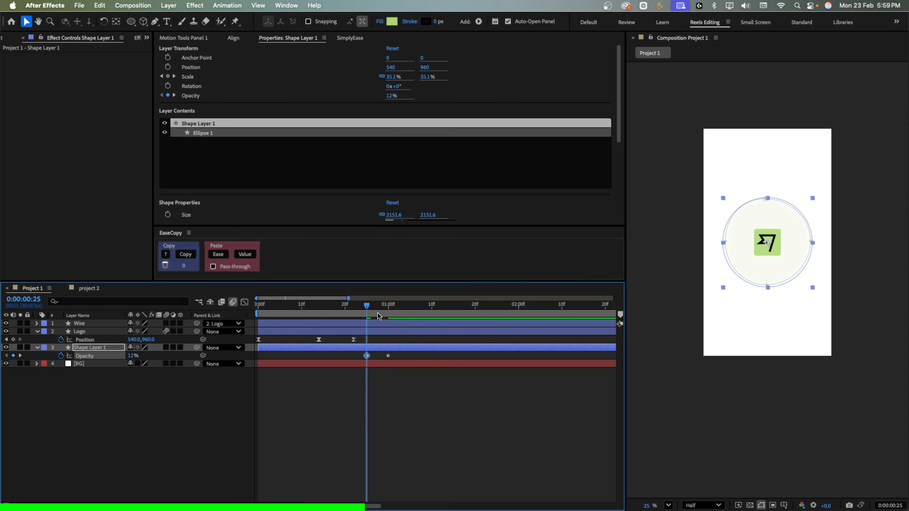
{"action": "left_click_drag", "start_coordinate": [378, 316], "coordinate": [331, 314]}
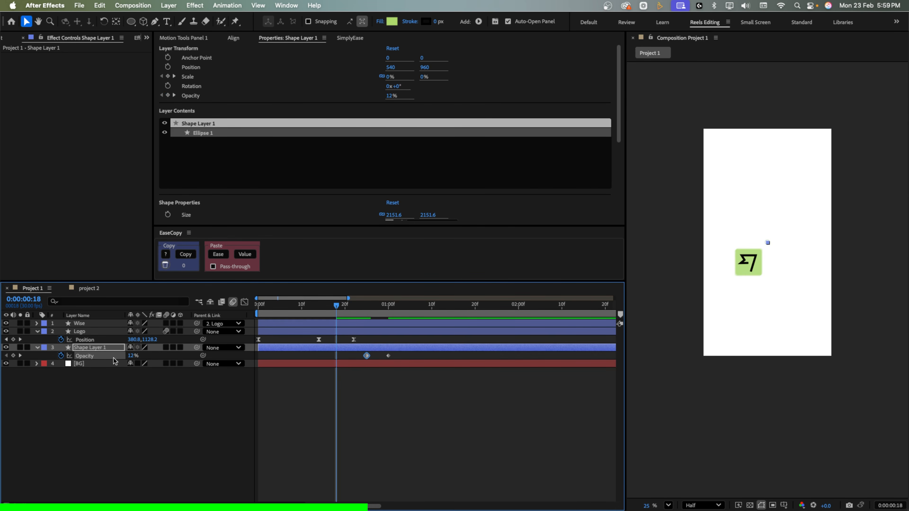
{"action": "left_click_drag", "start_coordinate": [132, 357], "coordinate": [100, 356]}
{"action": "mouse_move", "coordinate": [346, 307]}
{"action": "left_mouse_down"}
{"action": "mouse_move", "coordinate": [383, 311]}
{"action": "mouse_move", "coordinate": [362, 314]}
{"action": "left_mouse_up"}
{"action": "key", "text": "space"}
{"action": "key", "text": "space"}
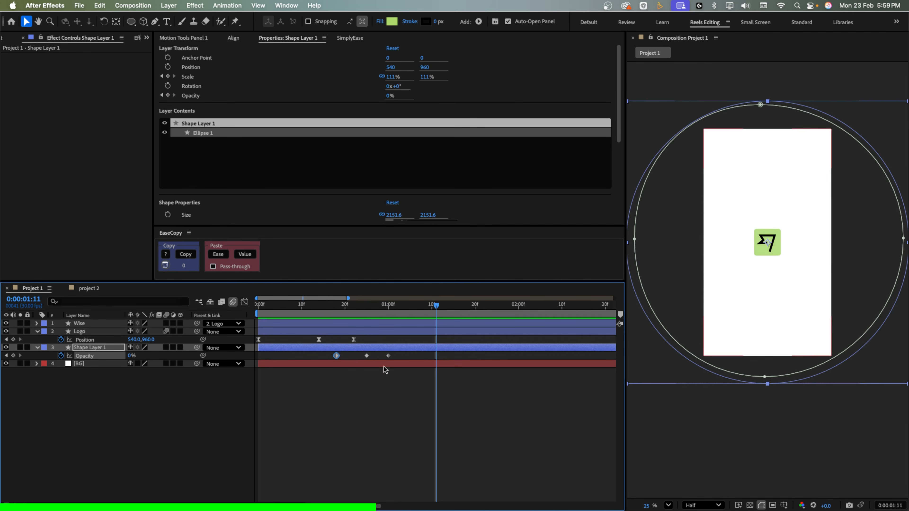
Retime the circle's Opacity keyframes to frames 13, 27 and 0:00:01:11, raising the middle keyframe's opacity, and preview the longer fade
{"action": "mouse_move", "coordinate": [388, 356]}
{"action": "left_mouse_down"}
{"action": "mouse_move", "coordinate": [410, 356]}
{"action": "mouse_move", "coordinate": [374, 356]}
{"action": "left_mouse_up"}
{"action": "left_click_drag", "start_coordinate": [349, 311], "coordinate": [375, 317]}
{"action": "left_click_drag", "start_coordinate": [129, 358], "coordinate": [142, 356]}
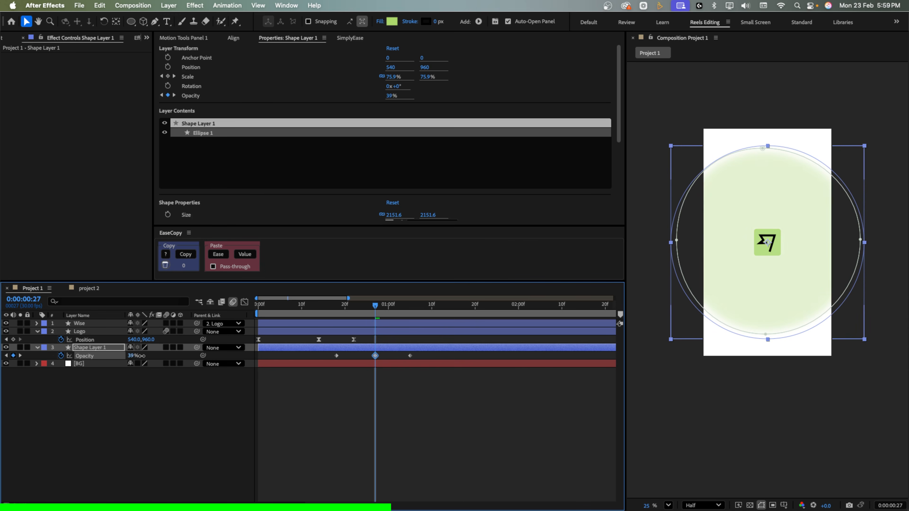
{"action": "left_click_drag", "start_coordinate": [344, 314], "coordinate": [382, 321]}
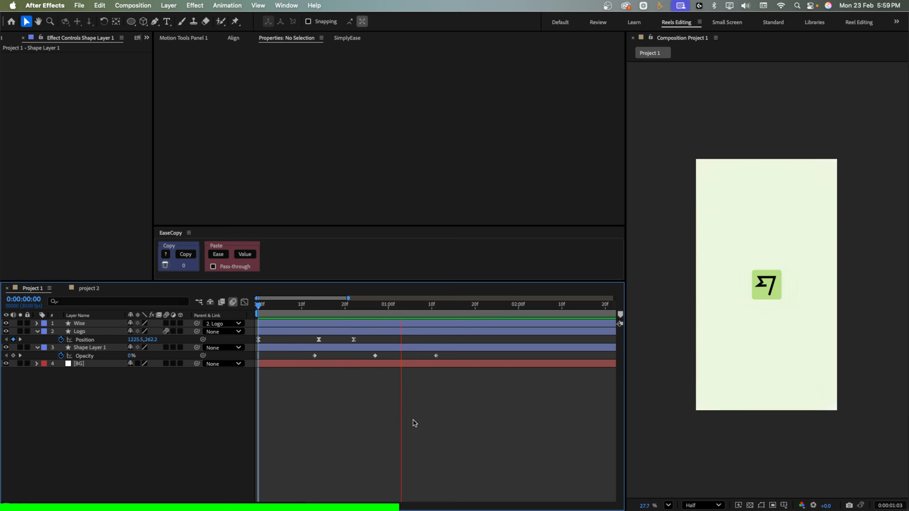
{"action": "key", "text": "space"}
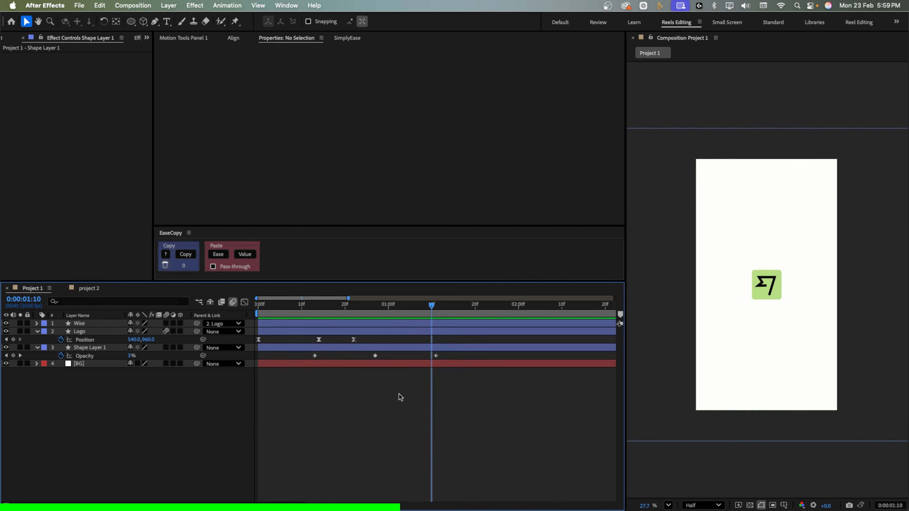
{"action": "left_click_drag", "start_coordinate": [359, 307], "coordinate": [356, 337]}
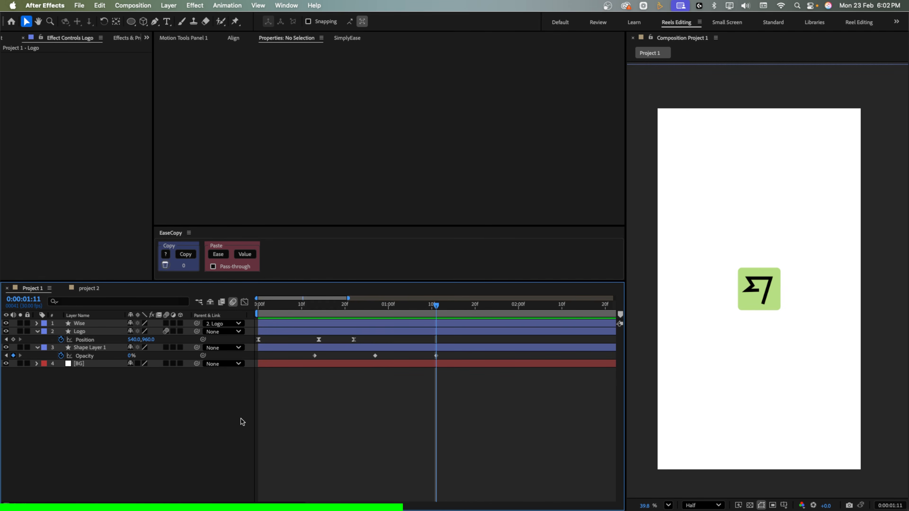
Add hand pointer.png from the project assets above the Wise layer and set its Scale to 25%
{"action": "left_click", "coordinate": [147, 38]}
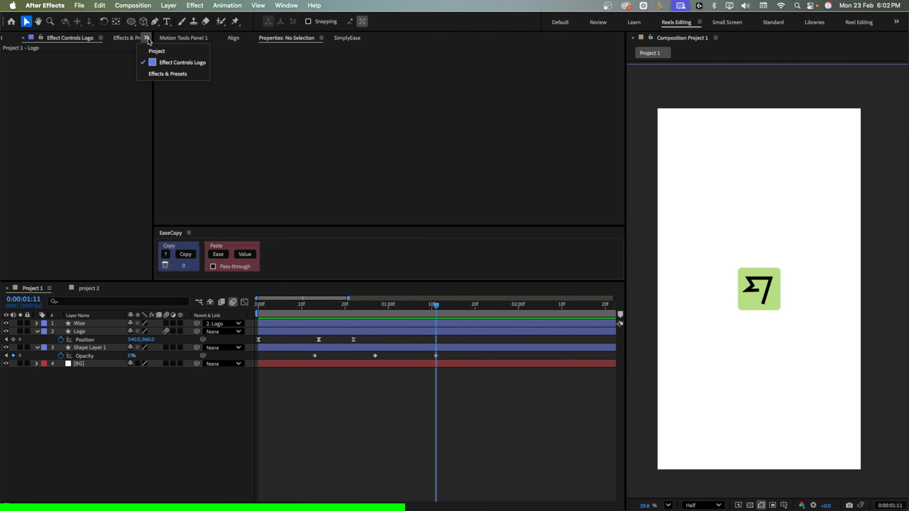
{"action": "left_click", "coordinate": [158, 51]}
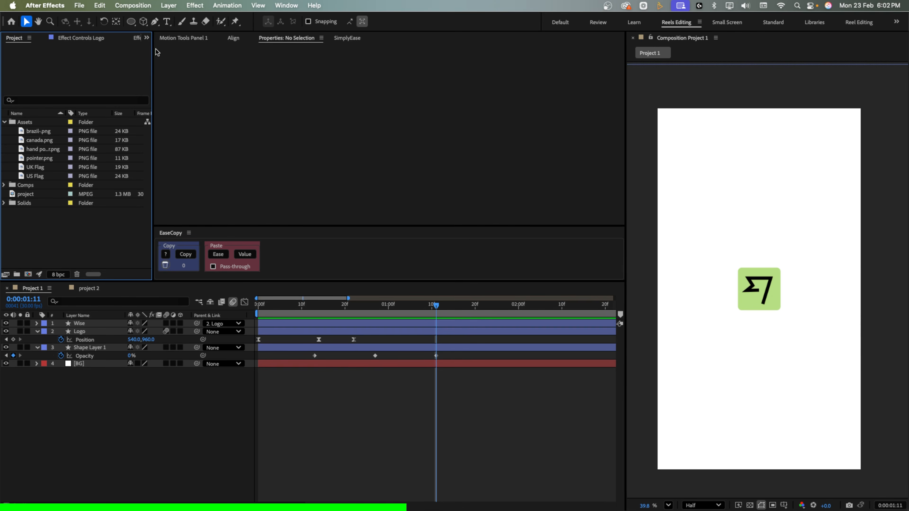
{"action": "left_click", "coordinate": [39, 149]}
{"action": "left_click_drag", "start_coordinate": [39, 150], "coordinate": [82, 324]}
{"action": "key", "text": "s"}
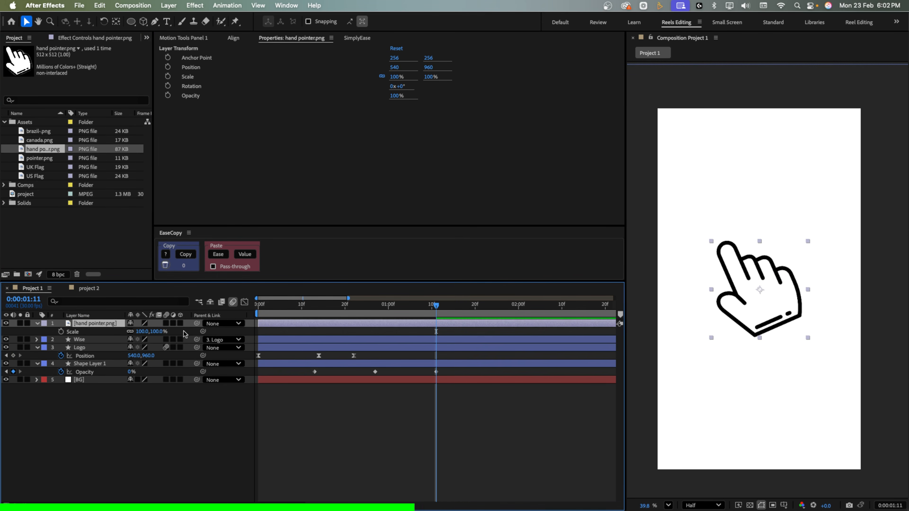
{"action": "left_click_drag", "start_coordinate": [157, 332], "coordinate": [134, 334]}
{"action": "left_click", "coordinate": [150, 334]}
{"action": "left_click", "coordinate": [189, 333]}
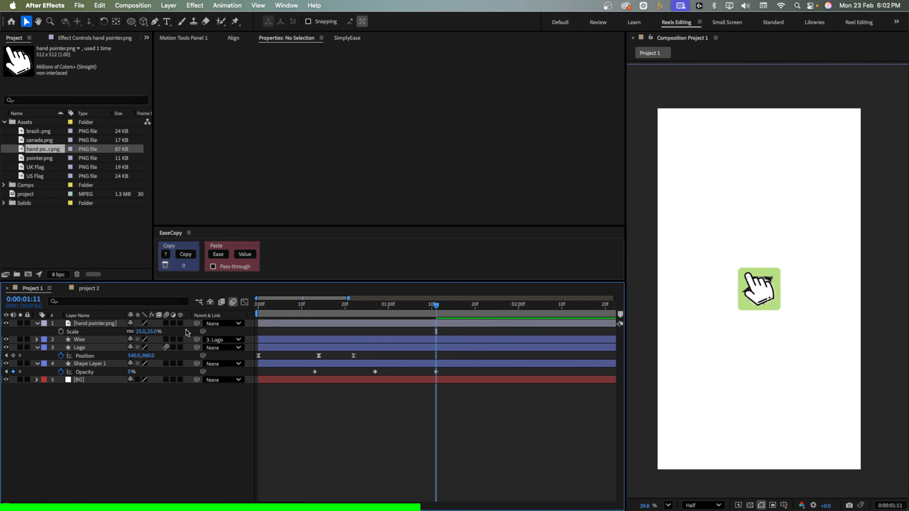
Animate the hand's Position from outside the canvas at about (-61, 200) on frame 0 to the logo at about (555, 978) on frame 22
{"action": "left_click_drag", "start_coordinate": [761, 294], "coordinate": [647, 155]}
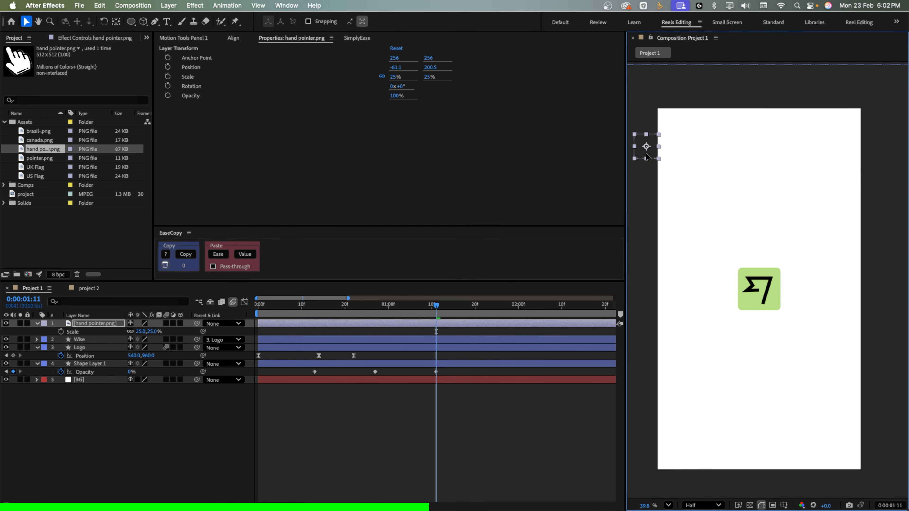
{"action": "left_click", "coordinate": [84, 324]}
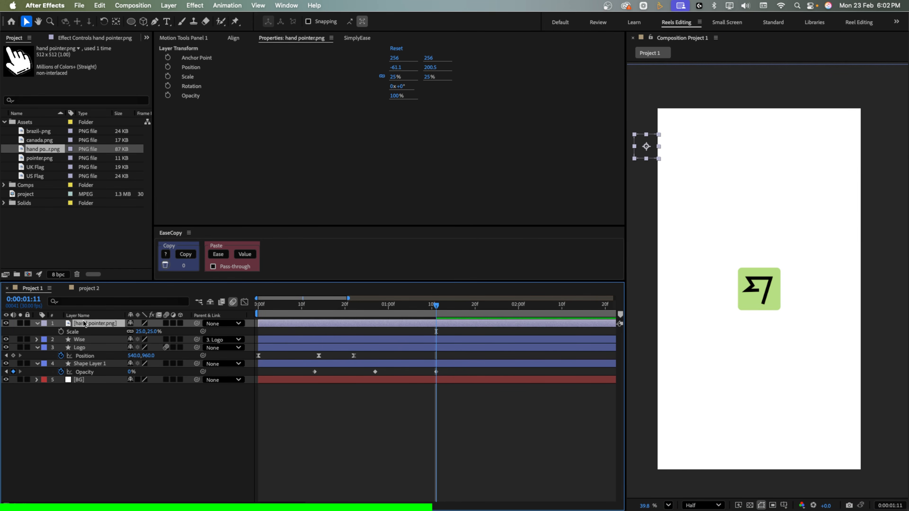
{"action": "key", "text": "p"}
{"action": "mouse_move", "coordinate": [346, 307]}
{"action": "left_mouse_down"}
{"action": "mouse_move", "coordinate": [340, 319]}
{"action": "mouse_move", "coordinate": [256, 323]}
{"action": "mouse_move", "coordinate": [355, 314]}
{"action": "left_mouse_up"}
{"action": "left_click", "coordinate": [61, 332]}
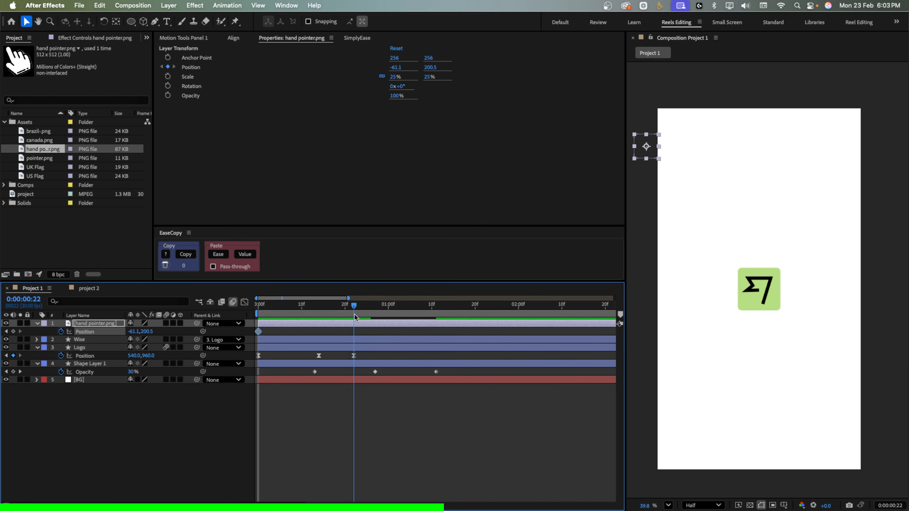
{"action": "left_click_drag", "start_coordinate": [650, 156], "coordinate": [767, 298]}
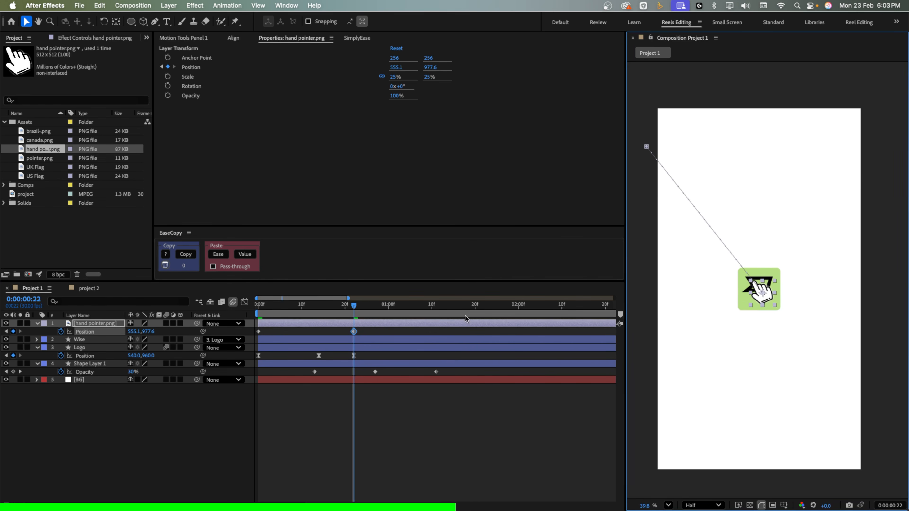
Keyframe the hand below the logo at about (656, 1533) at 0:00:01:00 and move its first Position keyframe to frame 7
{"action": "left_click_drag", "start_coordinate": [315, 313], "coordinate": [386, 314]}
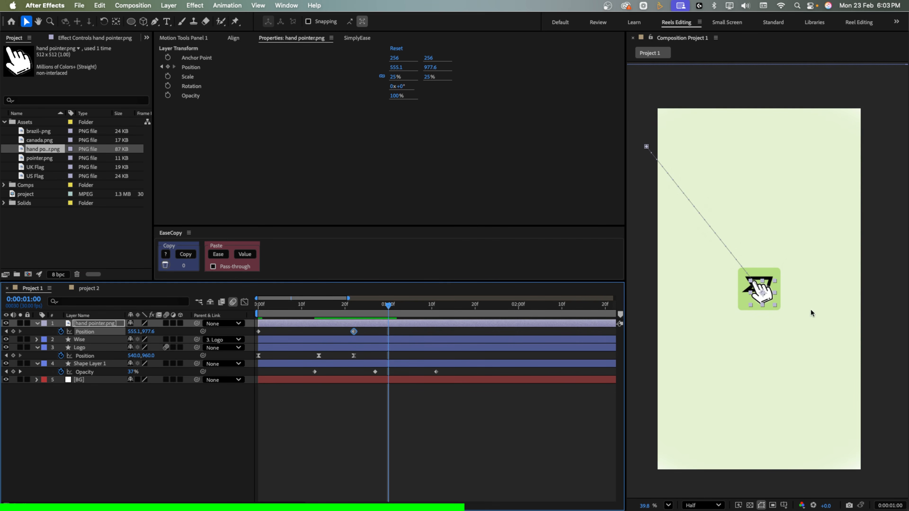
{"action": "left_click_drag", "start_coordinate": [762, 300], "coordinate": [780, 405]}
{"action": "left_click_drag", "start_coordinate": [259, 332], "coordinate": [319, 315]}
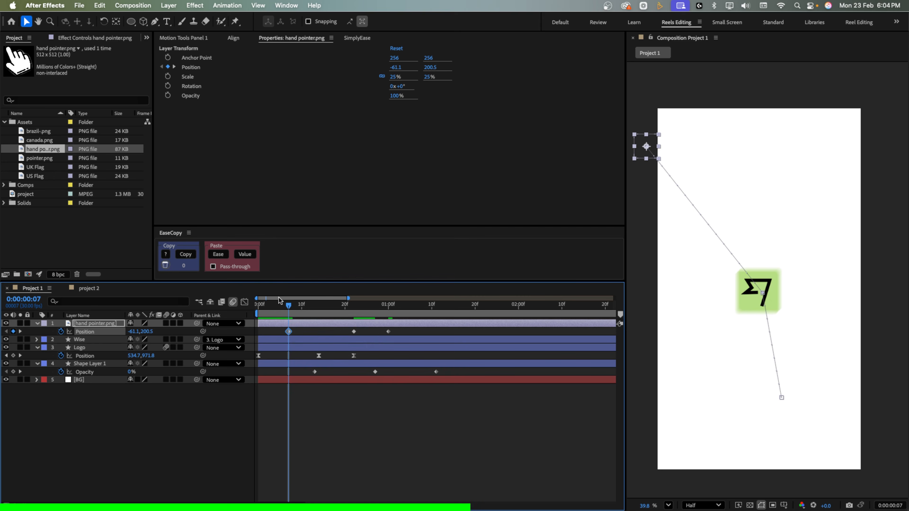
{"action": "key", "text": "space"}
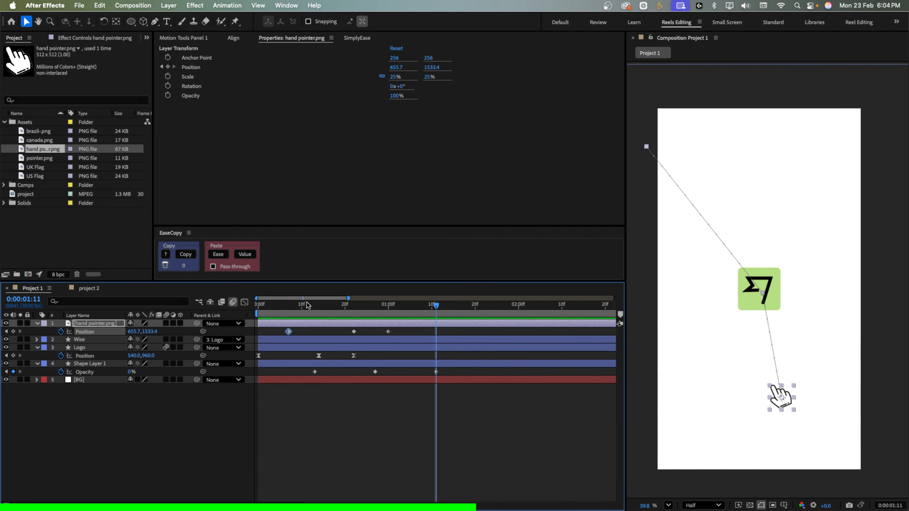
Fade the hand in with Opacity keyframes from frame 7 to 100% at frame 15, and preview the animation
{"action": "left_click", "coordinate": [293, 323]}
{"action": "key", "text": "shift+t"}
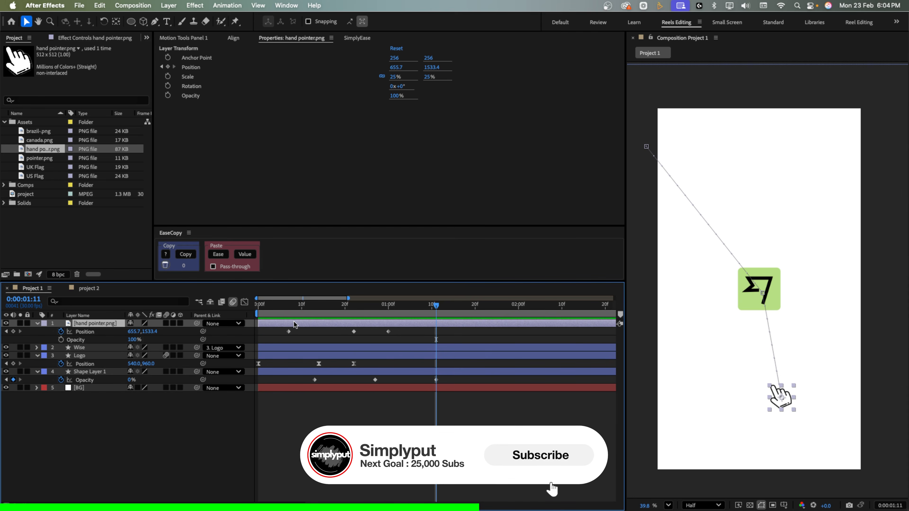
{"action": "left_click", "coordinate": [316, 311]}
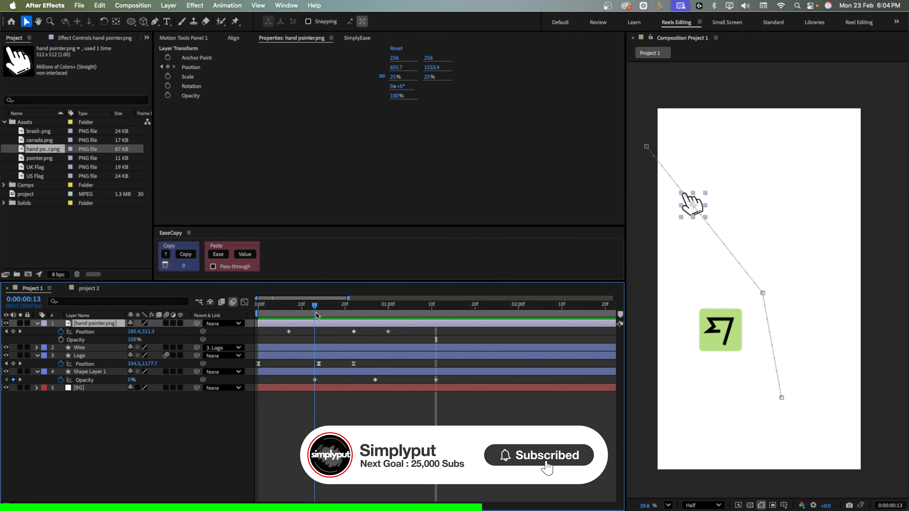
{"action": "left_click", "coordinate": [61, 339]}
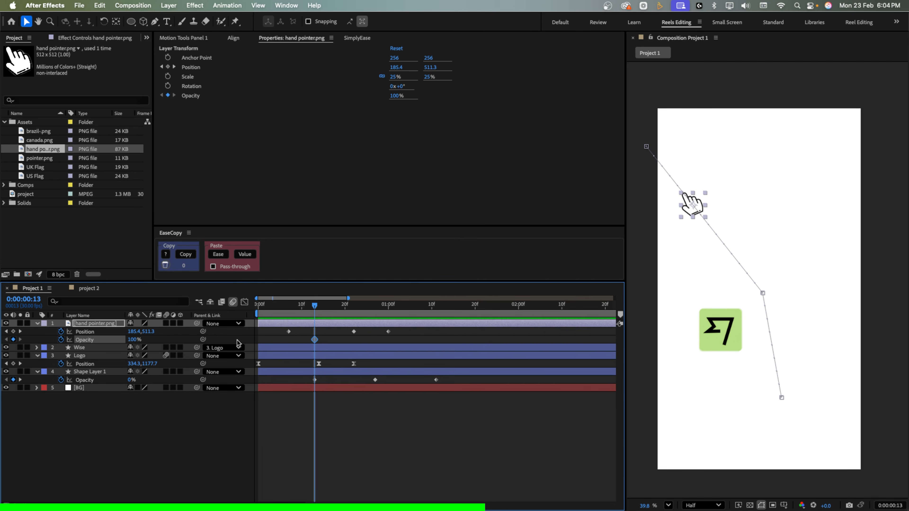
{"action": "left_click_drag", "start_coordinate": [314, 339], "coordinate": [322, 339]}
{"action": "left_click_drag", "start_coordinate": [315, 305], "coordinate": [290, 309]}
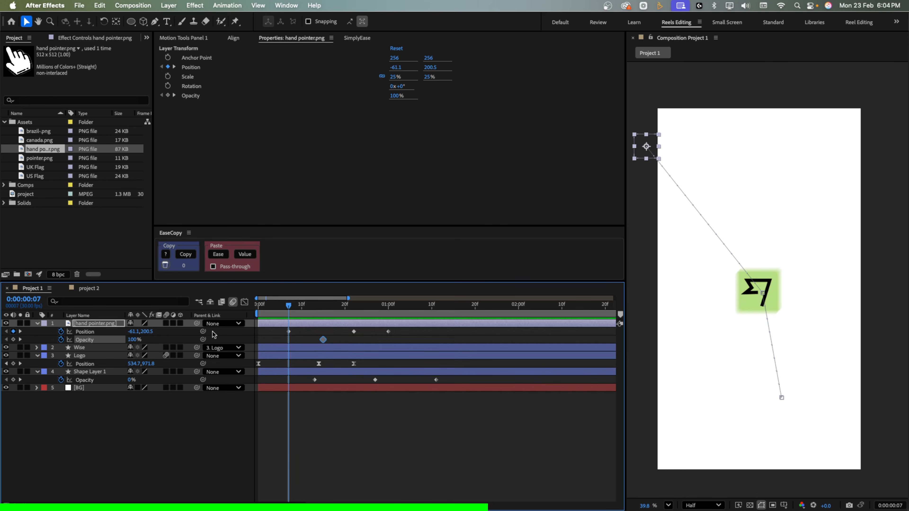
{"action": "left_click_drag", "start_coordinate": [131, 343], "coordinate": [115, 339]}
{"action": "key", "text": "space"}
{"action": "key", "text": "space"}
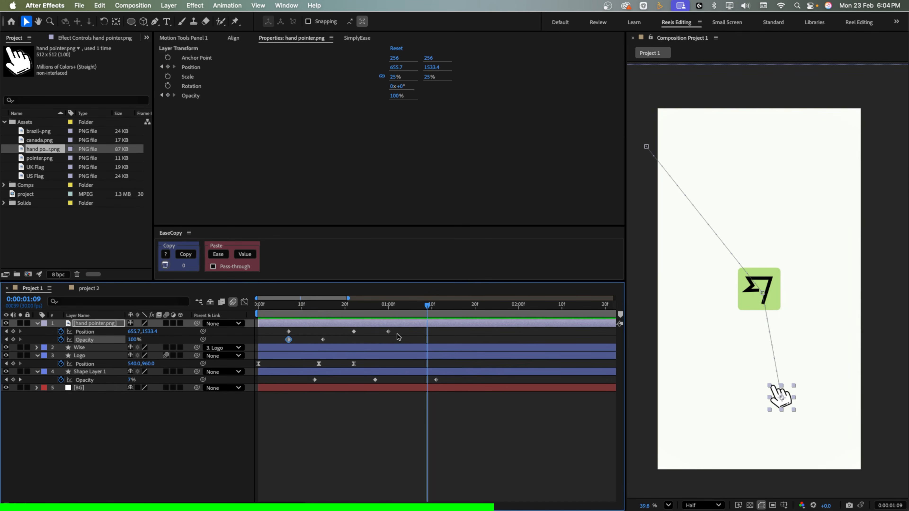
Move the hand's last Position keyframe to about 0:00:01:05 and apply Easy Ease to all its Position and Opacity keyframes
{"action": "left_click_drag", "start_coordinate": [388, 331], "coordinate": [270, 342]}
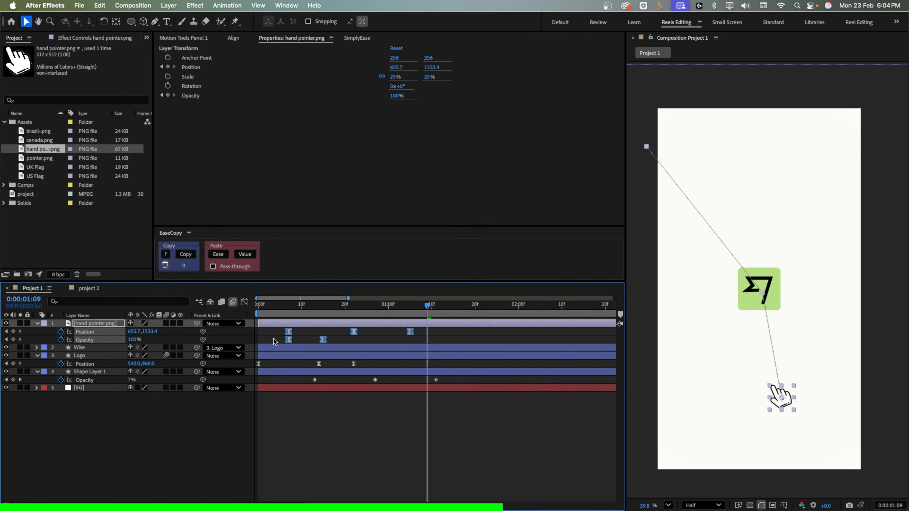
{"action": "key", "text": "F9"}
{"action": "left_click", "coordinate": [274, 339]}
Shape the hand's Position speed curve so its first move peaks early and slows gradually into the logo, and preview it
{"action": "left_click", "coordinate": [93, 332]}
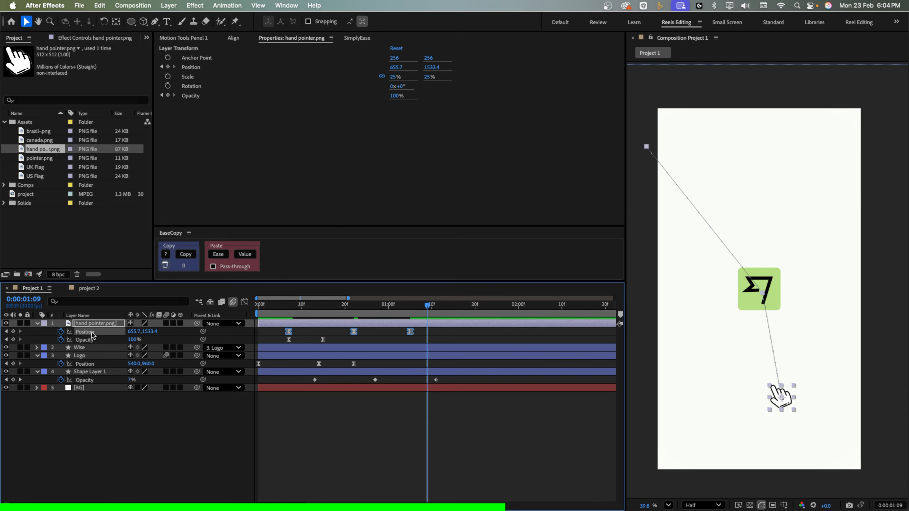
{"action": "left_click", "coordinate": [245, 302]}
{"action": "left_click_drag", "start_coordinate": [343, 475], "coordinate": [294, 476]}
{"action": "left_click_drag", "start_coordinate": [279, 308], "coordinate": [282, 326]}
{"action": "key", "text": "space"}
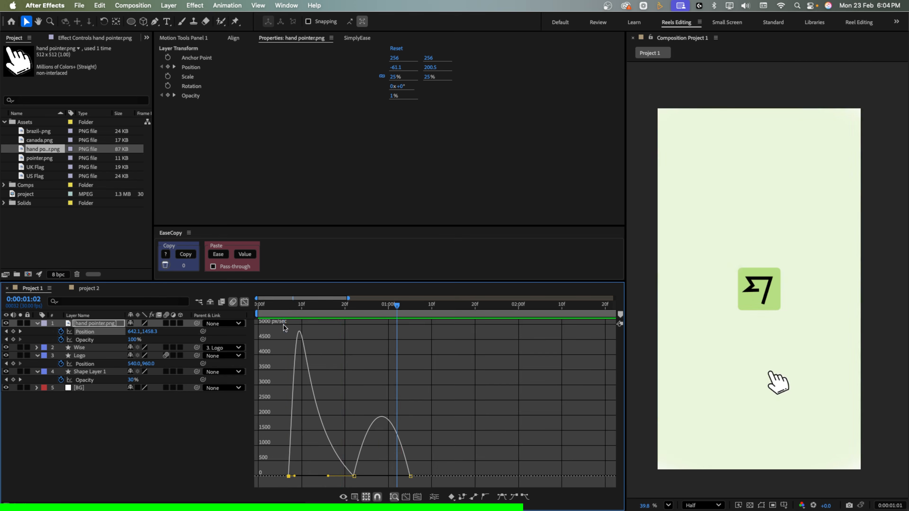
{"action": "key", "text": "space"}
Delay the hand's first Position keyframe to frame 10 and the middle one to frame 26, and preview the motion
{"action": "mouse_move", "coordinate": [354, 476]}
{"action": "left_mouse_down"}
{"action": "mouse_move", "coordinate": [340, 476]}
{"action": "mouse_move", "coordinate": [353, 476]}
{"action": "left_mouse_up"}
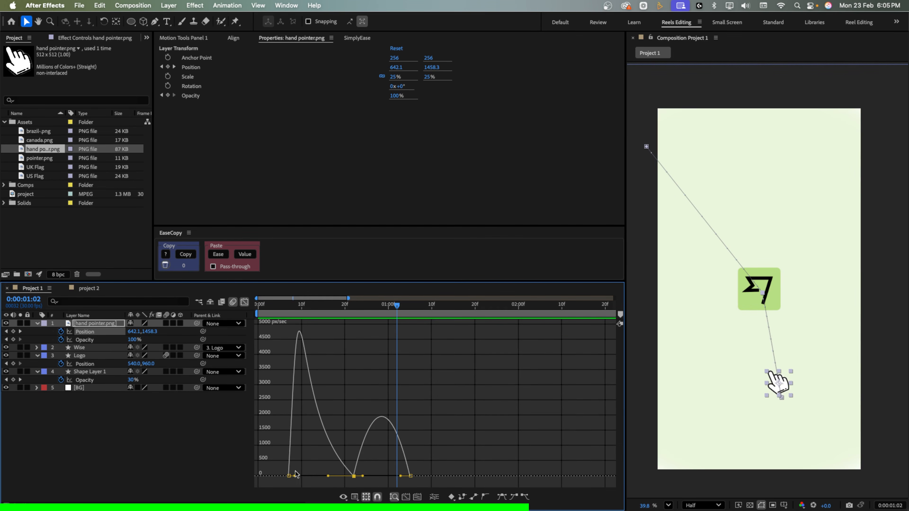
{"action": "left_click_drag", "start_coordinate": [295, 474], "coordinate": [301, 476]}
{"action": "left_click_drag", "start_coordinate": [397, 328], "coordinate": [363, 329]}
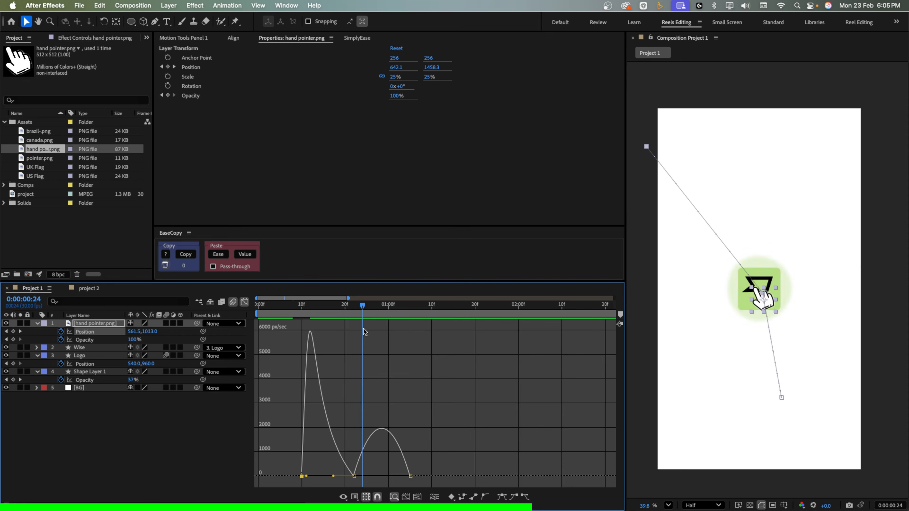
{"action": "left_click_drag", "start_coordinate": [336, 318], "coordinate": [299, 319]}
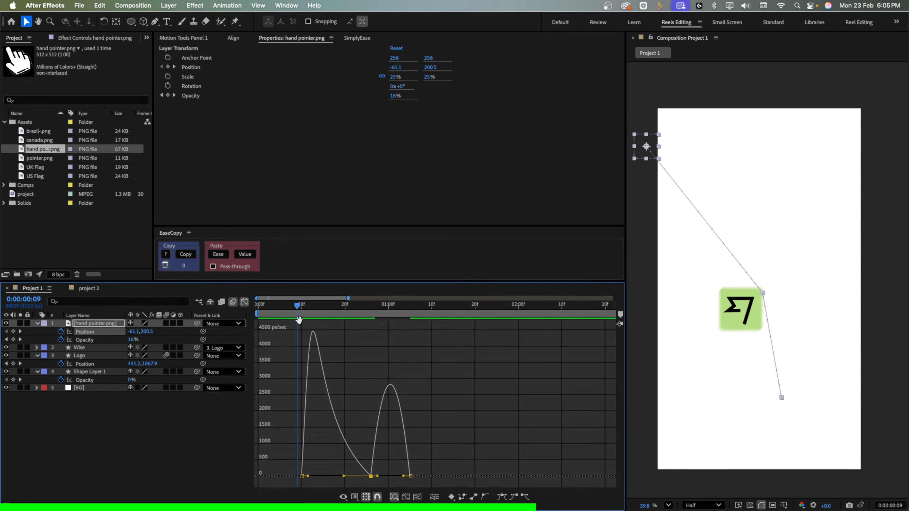
{"action": "key", "text": "space"}
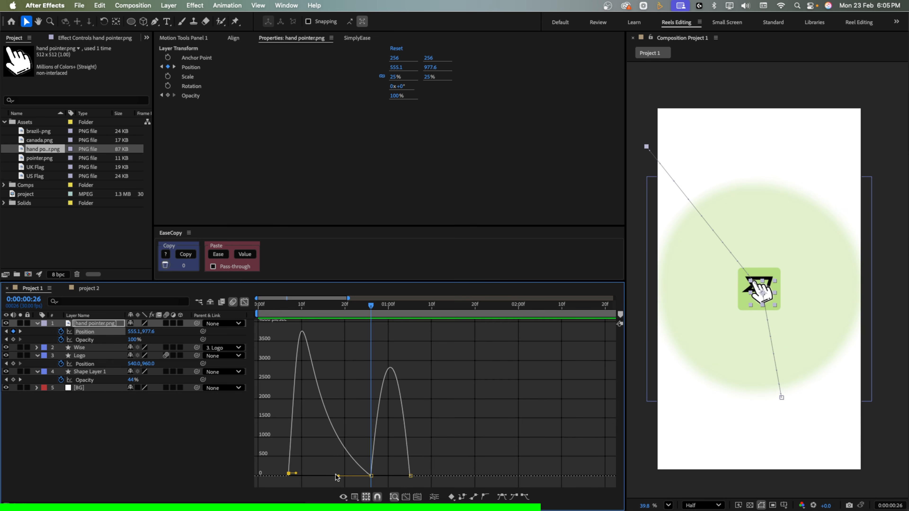
Move the hand's last Position keyframe to 0:00:01:10, ease the exit's speed curve to peak midway, and preview the motion
{"action": "left_click_drag", "start_coordinate": [372, 476], "coordinate": [407, 476]}
{"action": "key", "text": "space"}
{"action": "key", "text": "space"}
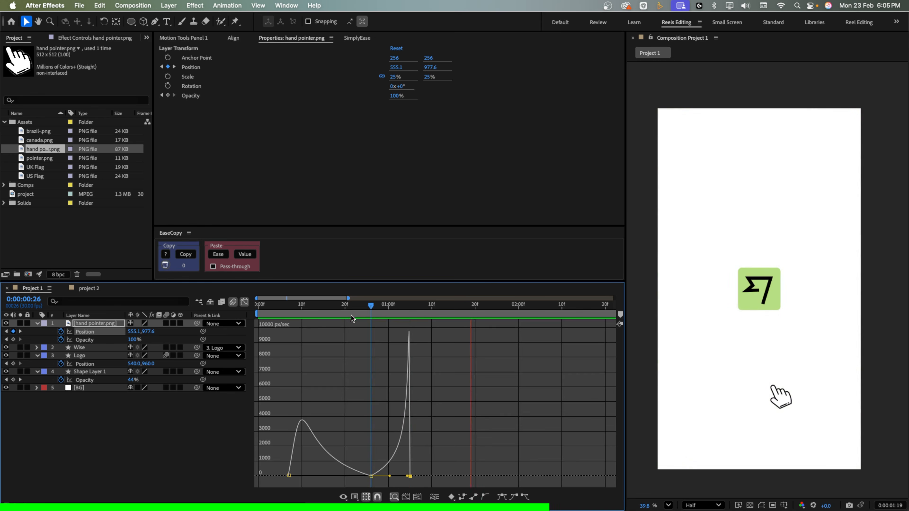
{"action": "left_click_drag", "start_coordinate": [408, 476], "coordinate": [390, 473]}
{"action": "left_click", "coordinate": [352, 308]}
{"action": "key", "text": "space"}
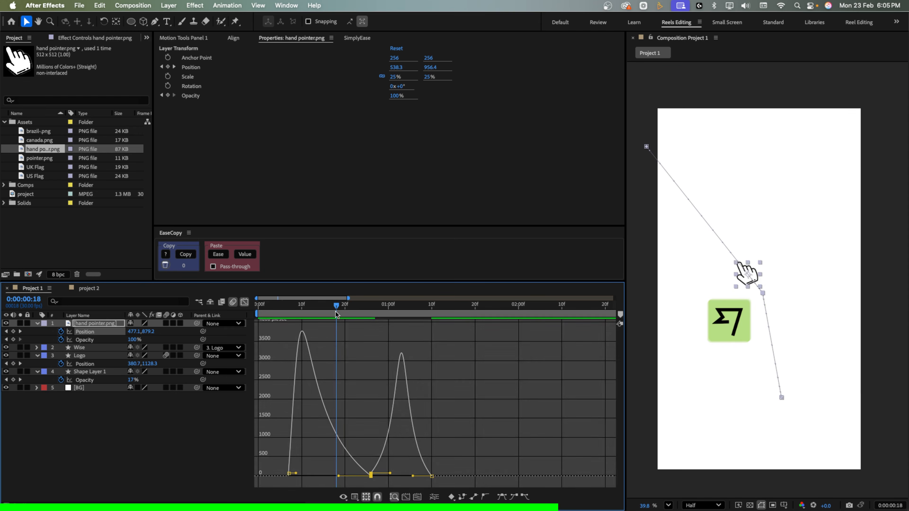
{"action": "left_click", "coordinate": [284, 308]}
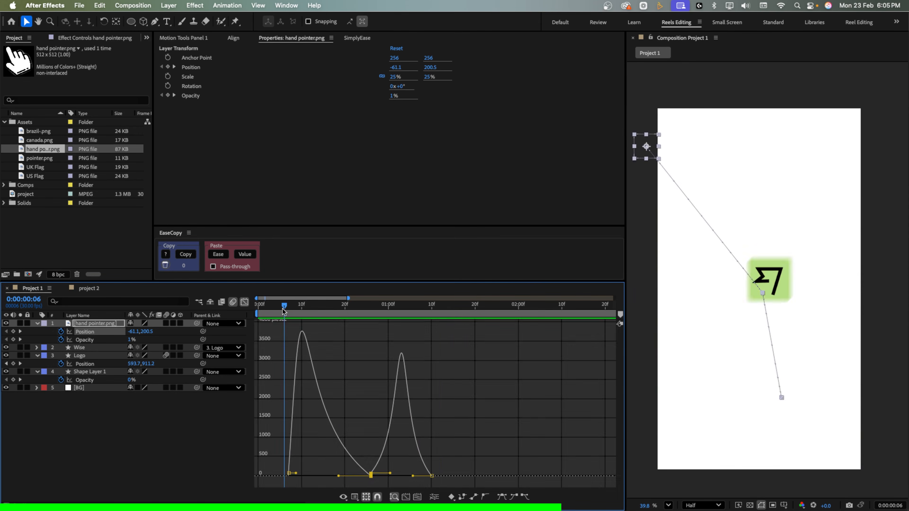
{"action": "key", "text": "space"}
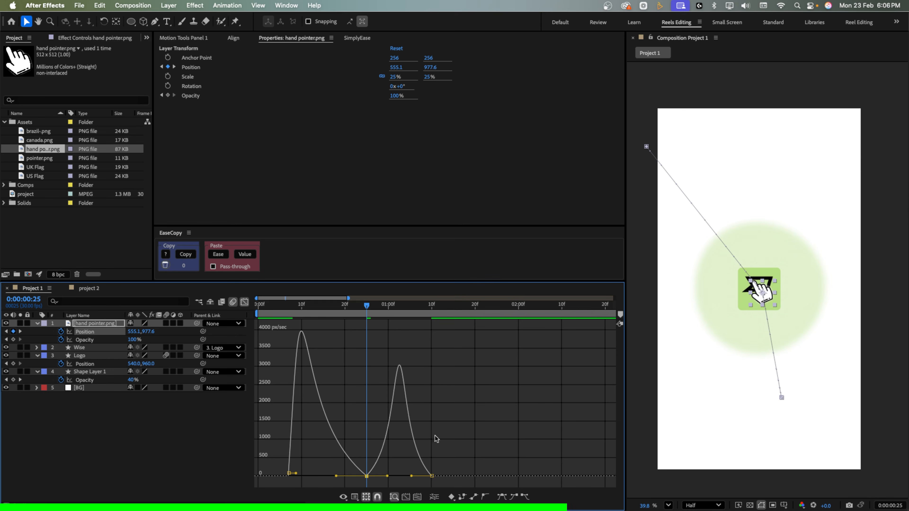
Place the hand's middle Position keyframe at frame 25, raise its speed slightly above zero, and preview the motion
{"action": "left_click_drag", "start_coordinate": [363, 477], "coordinate": [367, 466]}
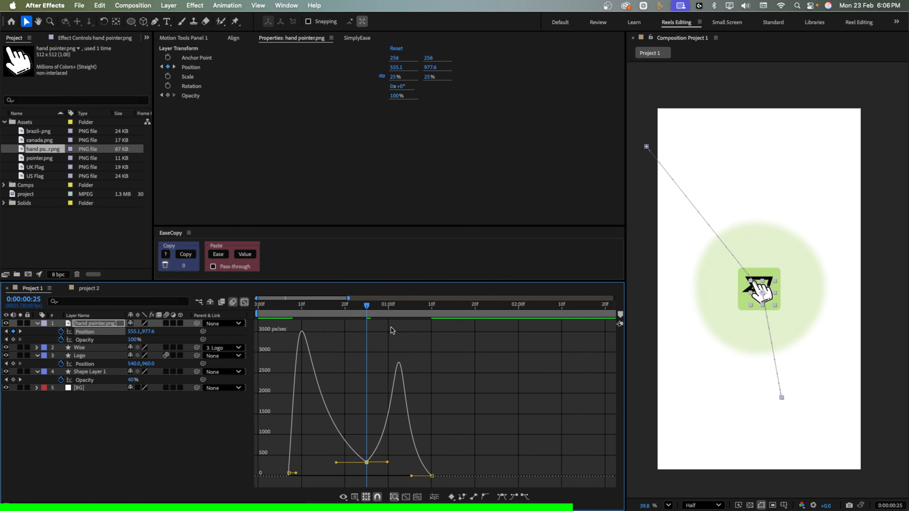
{"action": "key", "text": "space"}
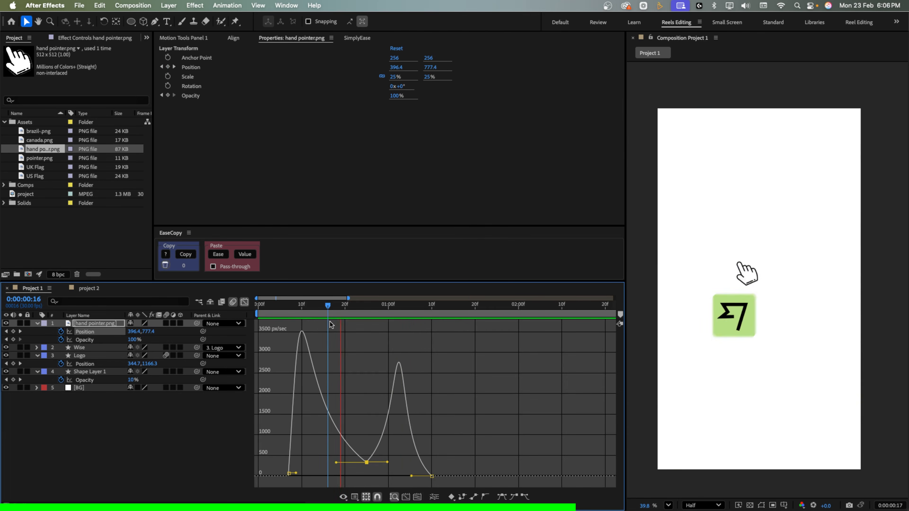
{"action": "left_click_drag", "start_coordinate": [316, 307], "coordinate": [284, 307]}
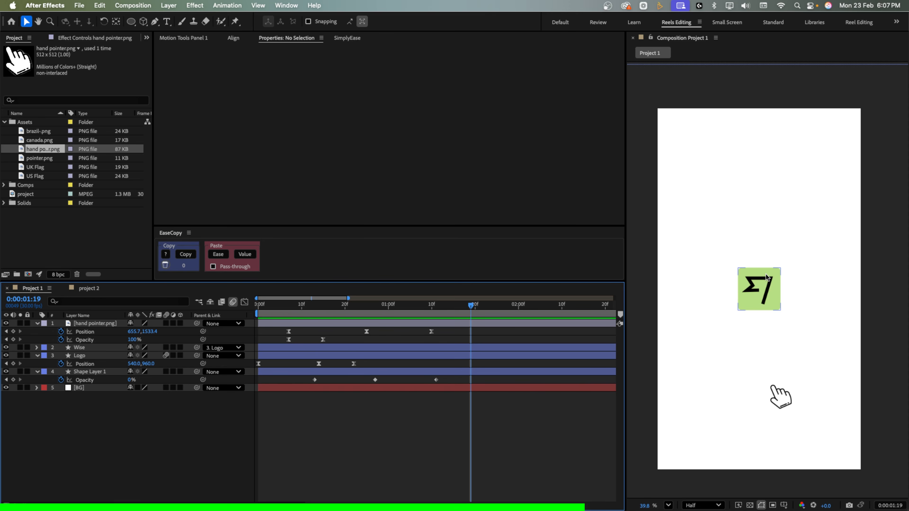
Reveal the Logo layer's Rectangle Path 1 properties and add a Size keyframe at 0:00:00:25
{"action": "left_click", "coordinate": [94, 357]}
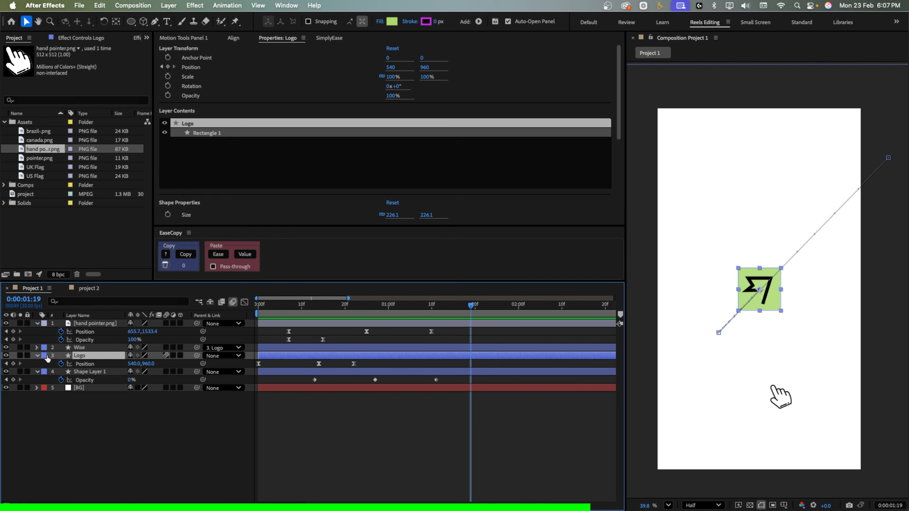
{"action": "left_click", "coordinate": [37, 356]}
{"action": "left_click", "coordinate": [37, 355]}
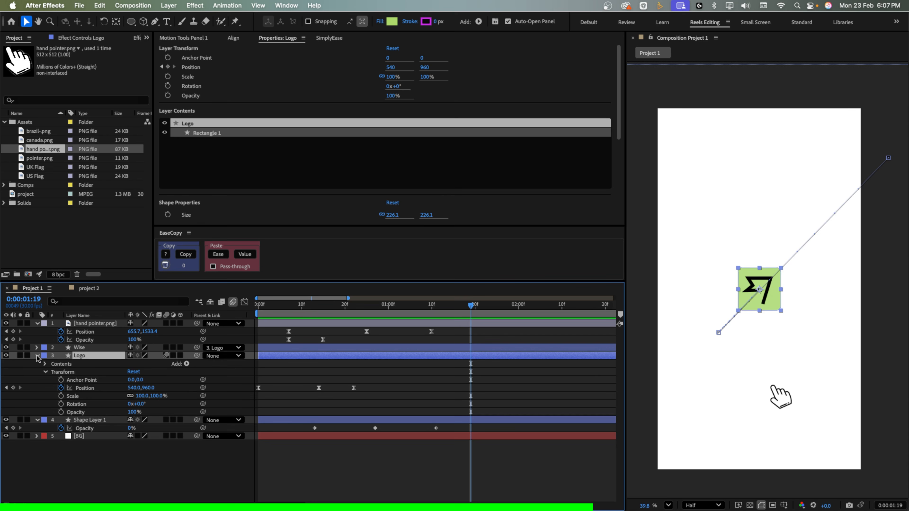
{"action": "left_click", "coordinate": [45, 364]}
{"action": "left_click", "coordinate": [53, 372]}
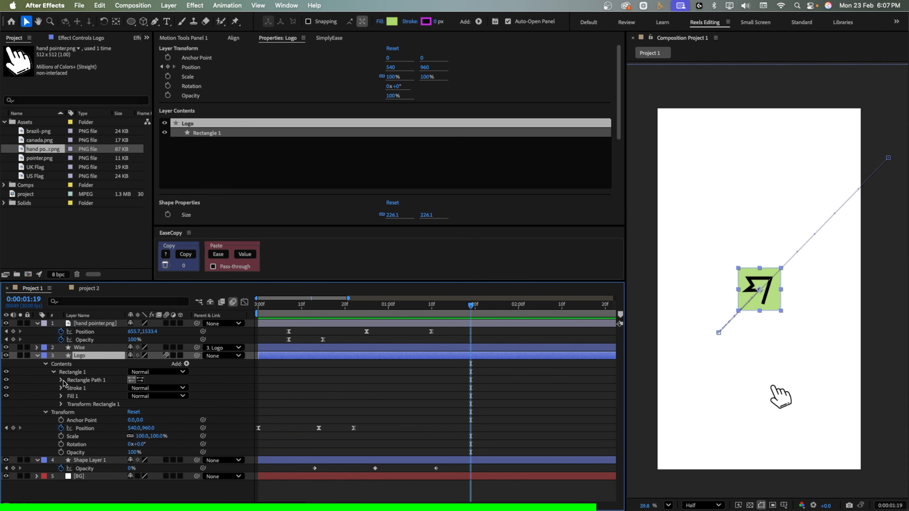
{"action": "left_click", "coordinate": [61, 379]}
{"action": "mouse_move", "coordinate": [388, 308]}
{"action": "left_mouse_down"}
{"action": "mouse_move", "coordinate": [349, 317]}
{"action": "mouse_move", "coordinate": [365, 323]}
{"action": "mouse_move", "coordinate": [374, 310]}
{"action": "left_mouse_up"}
{"action": "left_click", "coordinate": [77, 388]}
Unlink the Logo rectangle's Size dimensions and widen it to 757.1 at 0:00:01:00
{"action": "left_click_drag", "start_coordinate": [370, 313], "coordinate": [388, 312]}
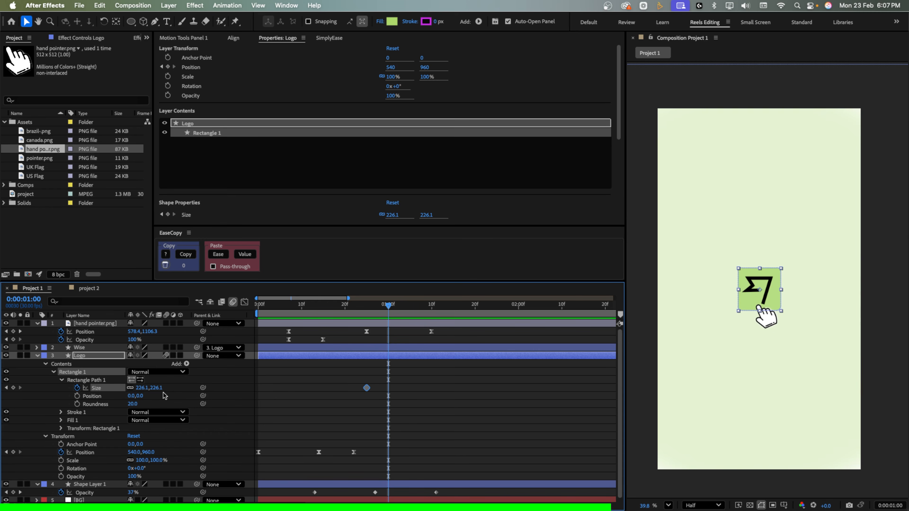
{"action": "left_click", "coordinate": [130, 388]}
{"action": "left_click_drag", "start_coordinate": [142, 388], "coordinate": [393, 392]}
Keyframe the Logo rectangle's Roundness from 20 at 0:00:00:25 to 127 at 0:00:01:00
{"action": "left_click", "coordinate": [367, 312]}
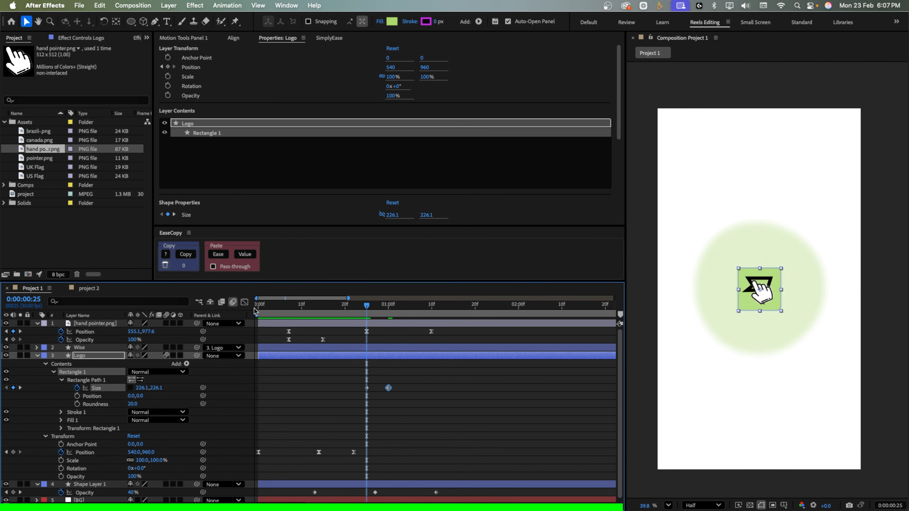
{"action": "left_click", "coordinate": [77, 404]}
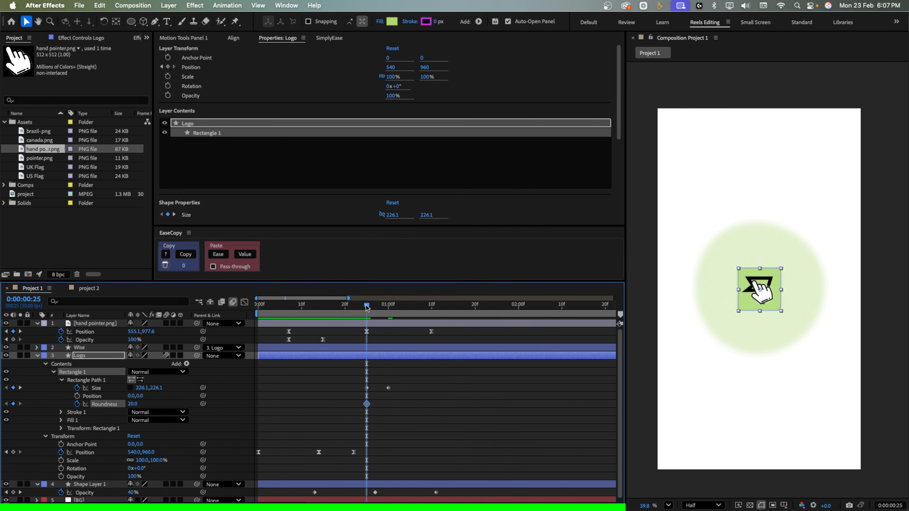
{"action": "left_click_drag", "start_coordinate": [367, 307], "coordinate": [388, 307]}
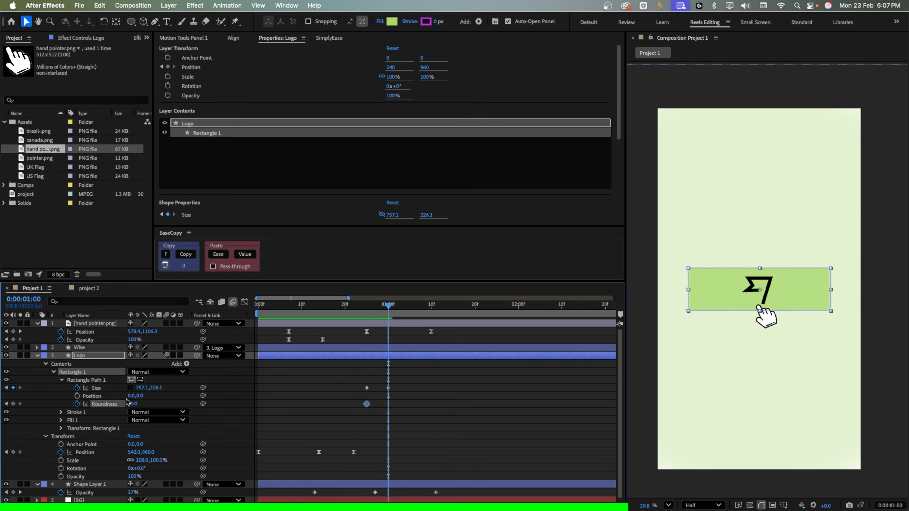
{"action": "left_click_drag", "start_coordinate": [132, 404], "coordinate": [140, 404]}
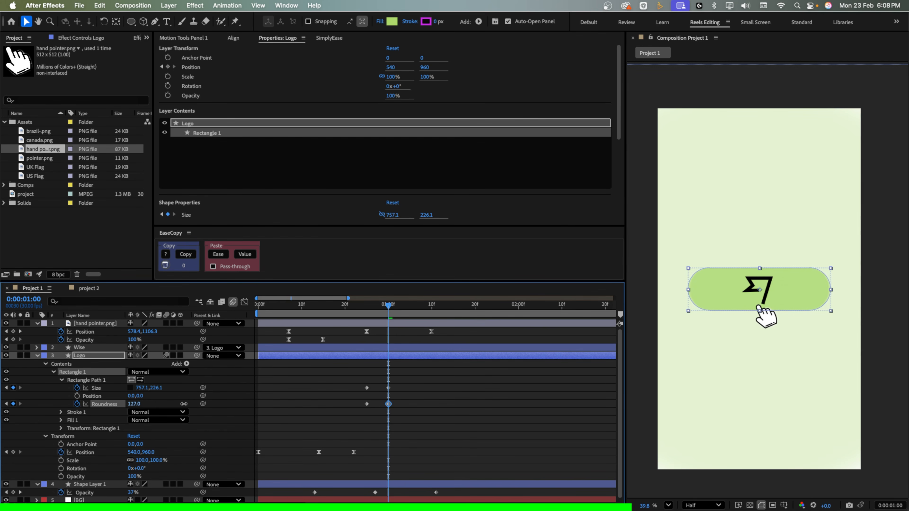
Preview the logo's expansion and set the width of its Size keyframe at 0:00:01:00 to 868.1
{"action": "left_click", "coordinate": [363, 314]}
{"action": "left_click_drag", "start_coordinate": [363, 313], "coordinate": [336, 321]}
{"action": "key", "text": "space"}
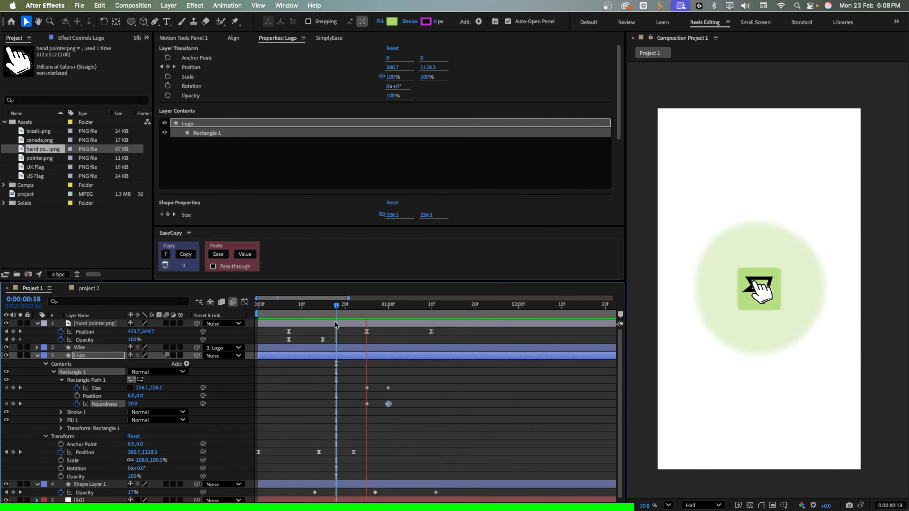
{"action": "key", "text": "space"}
{"action": "left_click", "coordinate": [389, 315]}
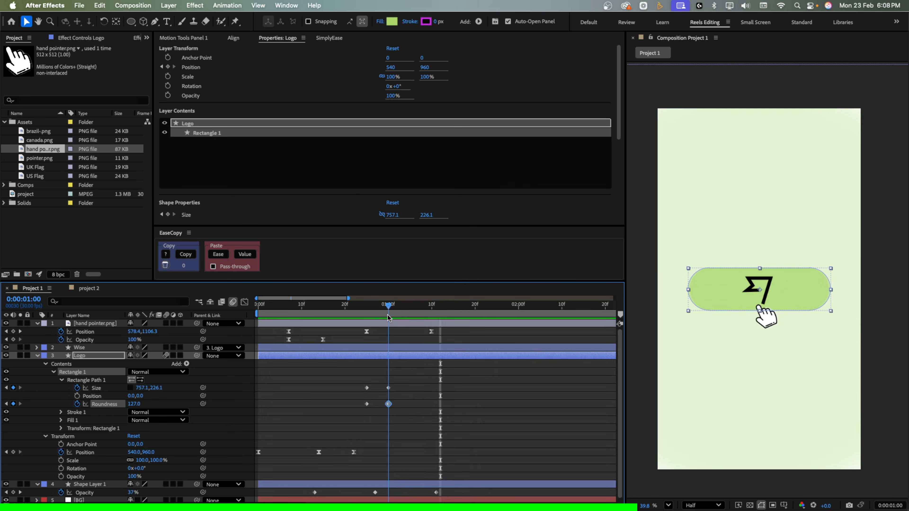
{"action": "left_click_drag", "start_coordinate": [140, 390], "coordinate": [191, 389]}
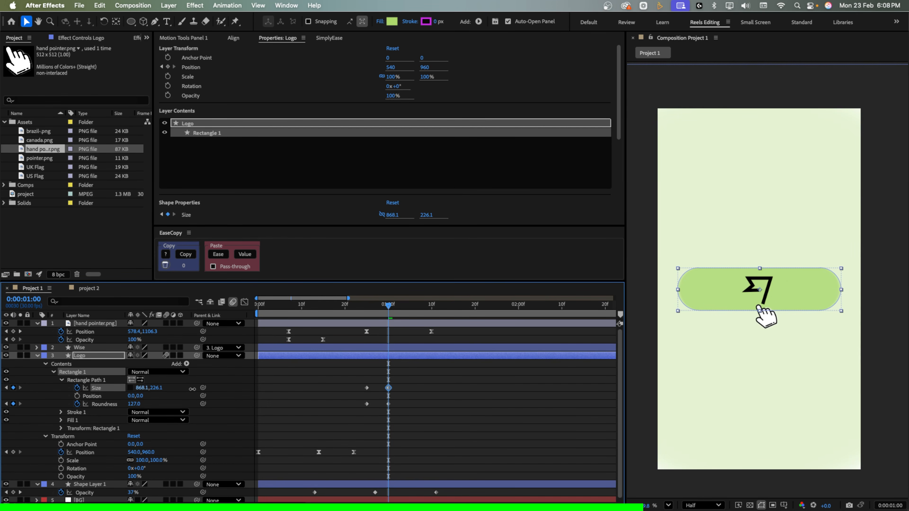
Apply Easy Ease to the Logo's Size and Roundness keyframes, try the cubicIn preset from SimplyEase, and preview the expansion
{"action": "left_click_drag", "start_coordinate": [414, 378], "coordinate": [358, 413]}
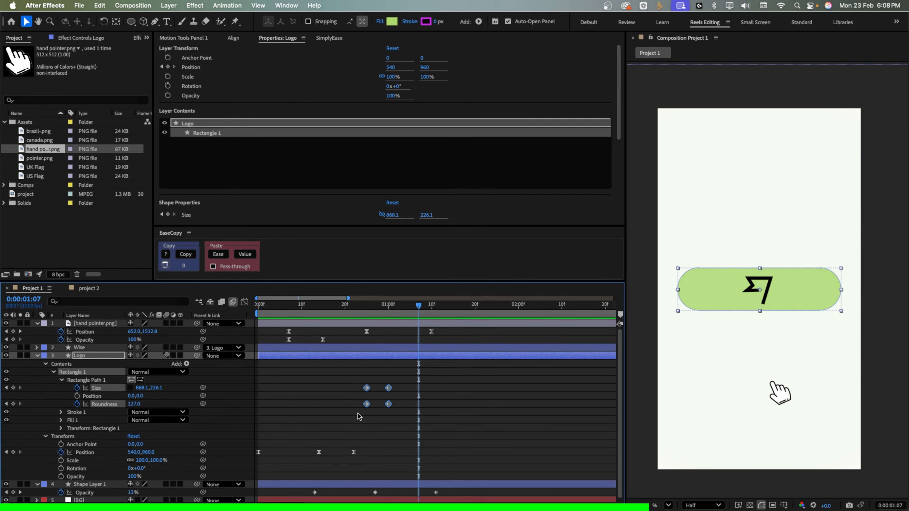
{"action": "key", "text": "F9"}
{"action": "left_click", "coordinate": [333, 38]}
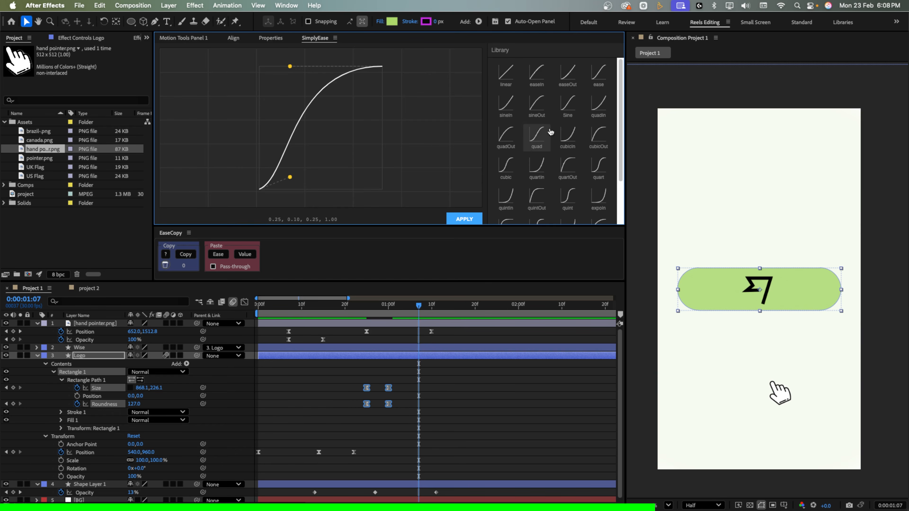
{"action": "left_click", "coordinate": [565, 136]}
{"action": "left_click_drag", "start_coordinate": [418, 312], "coordinate": [357, 313]}
{"action": "key", "text": "space"}
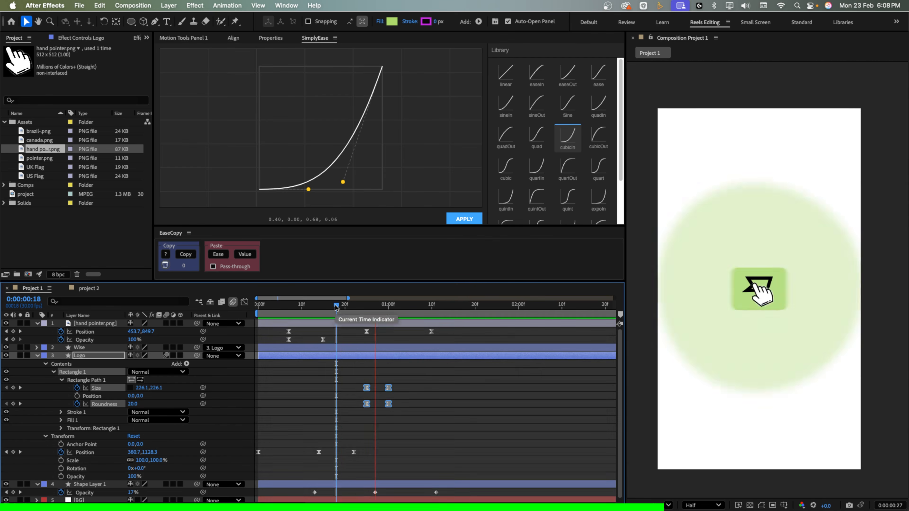
Check the speed graph, choose the Sine preset, and move the Logo's end Size and Roundness keyframes to 0:00:01:02
{"action": "left_click", "coordinate": [244, 301]}
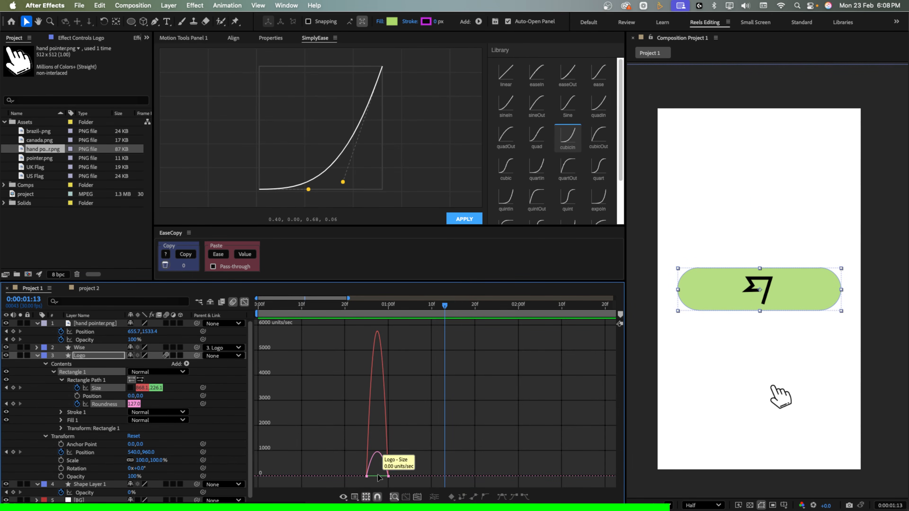
{"action": "left_click", "coordinate": [244, 301]}
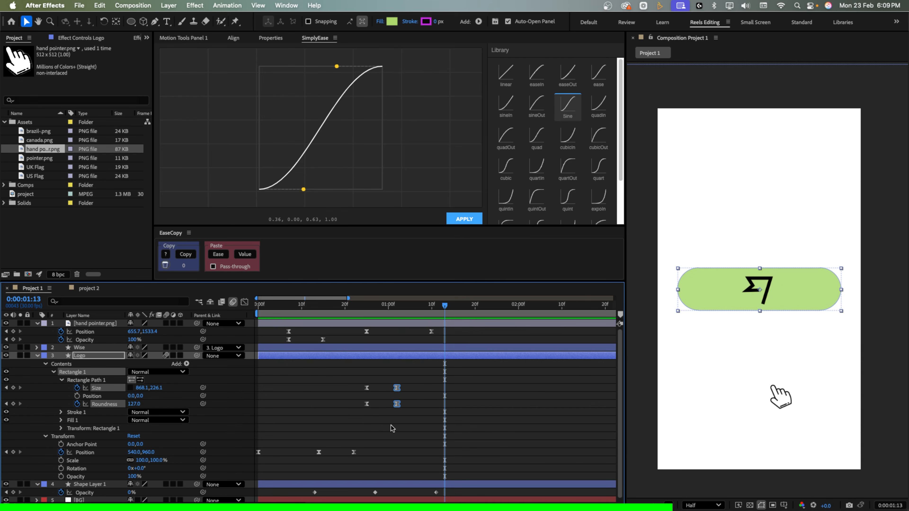
Fade out the Wise layer with Opacity keyframes from 100% at 0:00:00:28 to 0% at 0:00:01:02, and preview it
{"action": "left_click", "coordinate": [107, 348]}
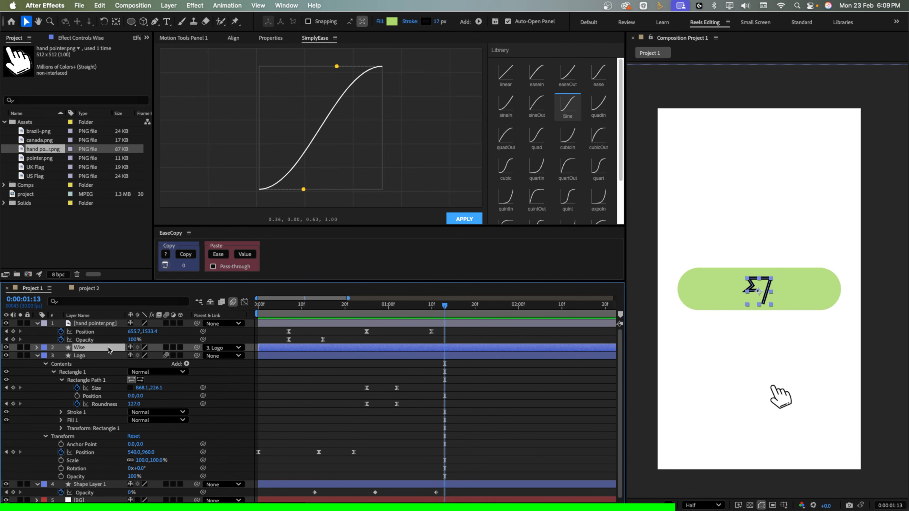
{"action": "key", "text": "t"}
{"action": "left_click", "coordinate": [371, 308]}
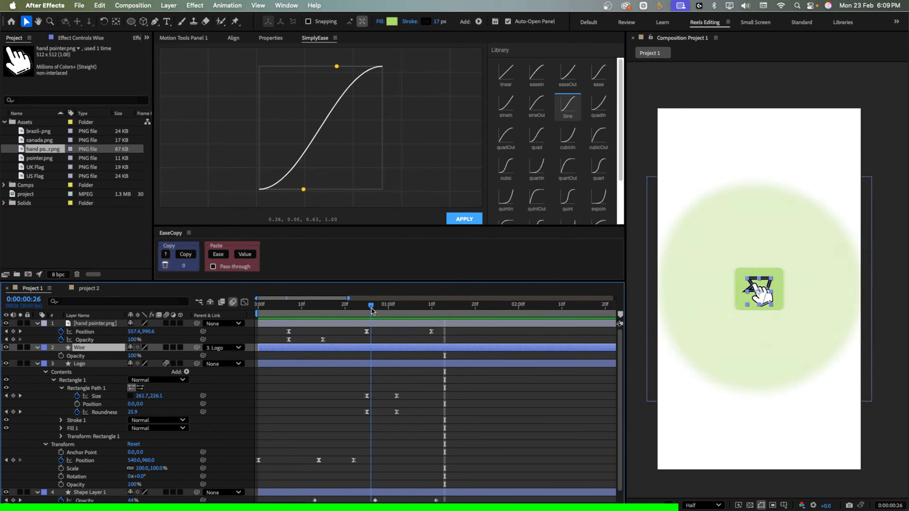
{"action": "left_click_drag", "start_coordinate": [371, 310], "coordinate": [390, 314]}
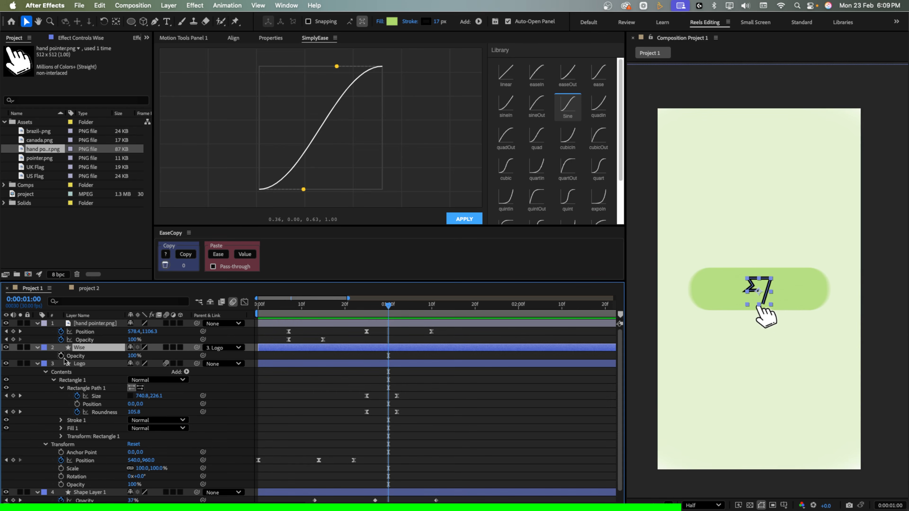
{"action": "left_click", "coordinate": [61, 355]}
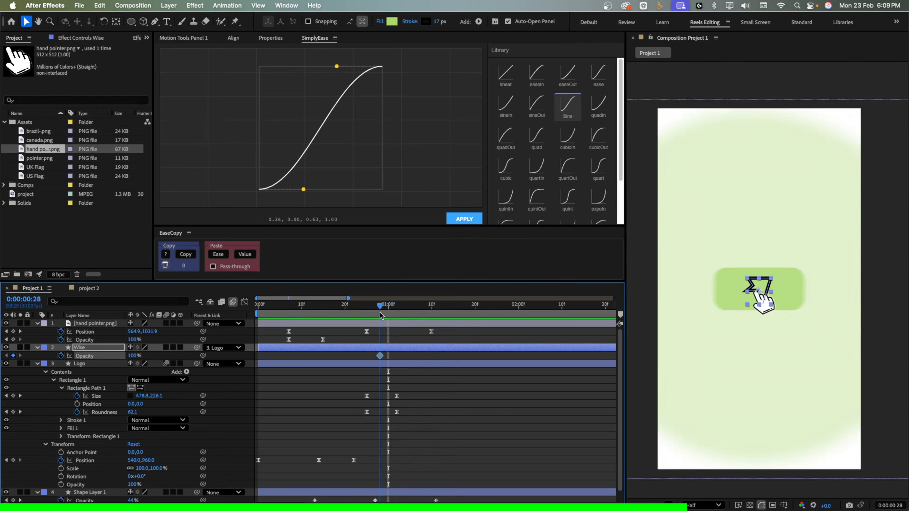
{"action": "left_click_drag", "start_coordinate": [390, 324], "coordinate": [396, 321]}
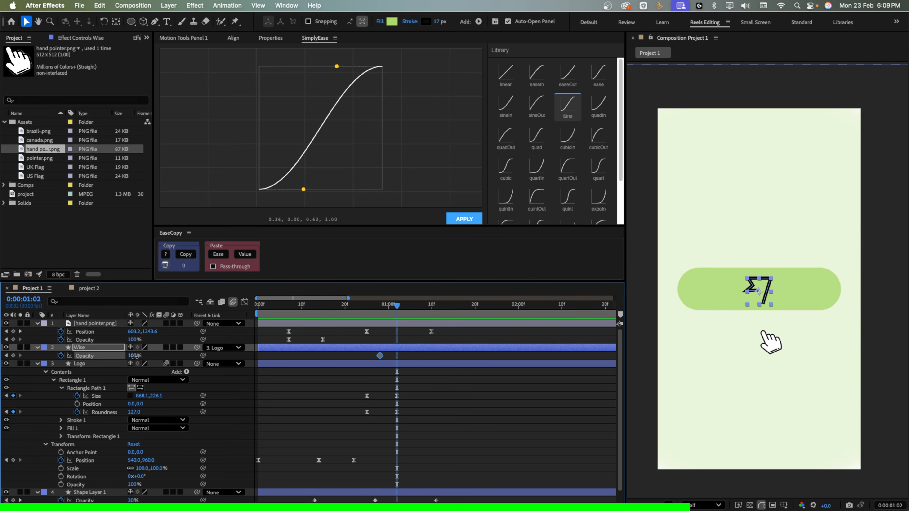
{"action": "left_click_drag", "start_coordinate": [134, 356], "coordinate": [73, 357]}
{"action": "key", "text": "space"}
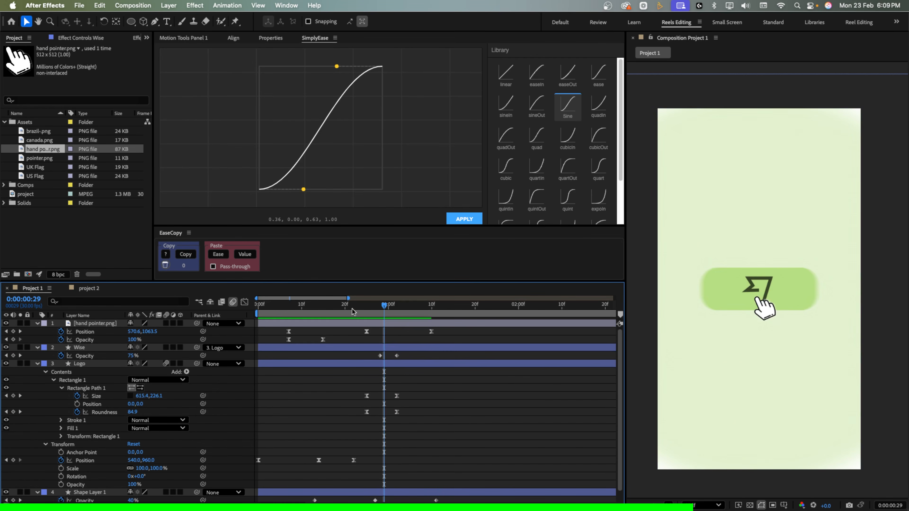
{"action": "left_click", "coordinate": [337, 316]}
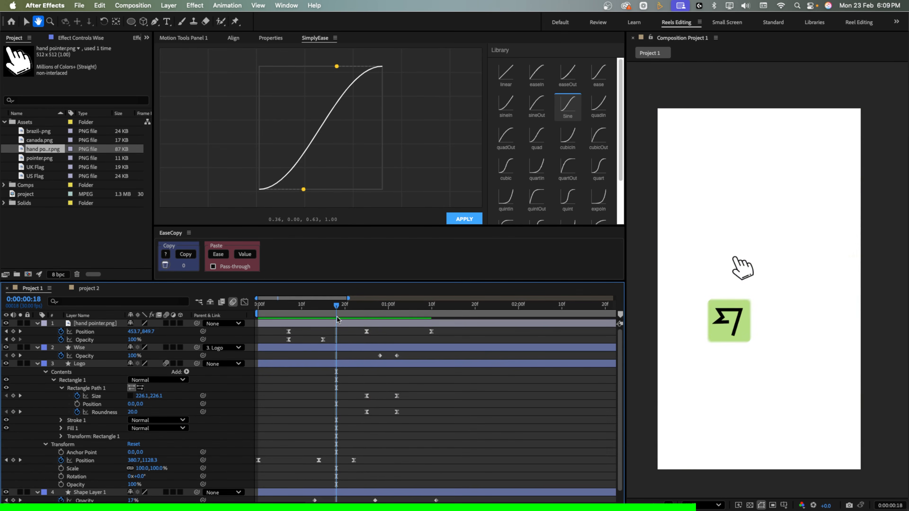
{"action": "left_click_drag", "start_coordinate": [338, 315], "coordinate": [419, 316]}
Fade out the Logo layer with Opacity keyframes from 100% at 0:00:01:00 to 0% at 0:00:01:04, and preview it
{"action": "left_click", "coordinate": [376, 363]}
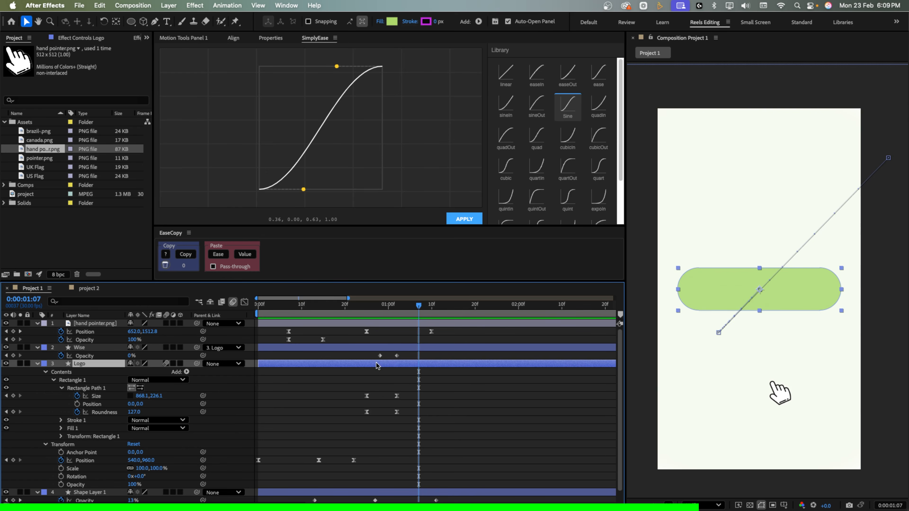
{"action": "left_click", "coordinate": [380, 311]}
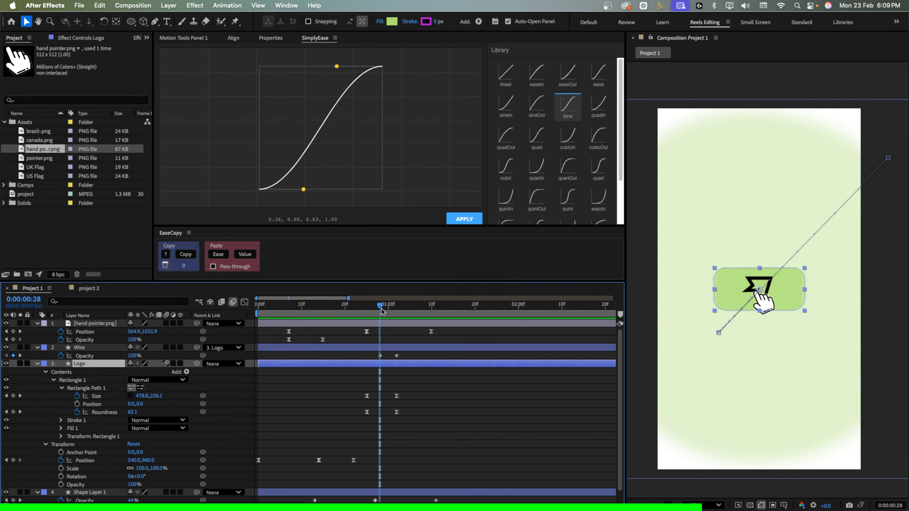
{"action": "key", "text": "t"}
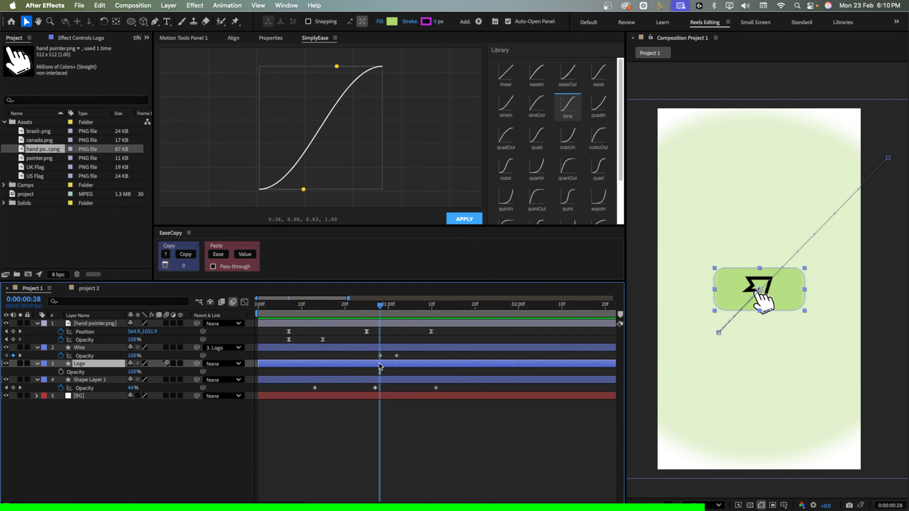
{"action": "left_click", "coordinate": [61, 371]}
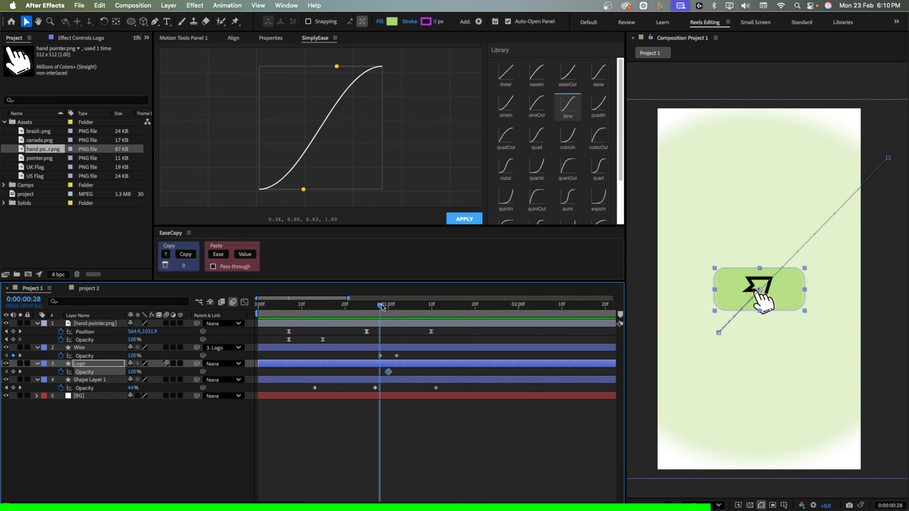
{"action": "left_click_drag", "start_coordinate": [380, 305], "coordinate": [405, 313]}
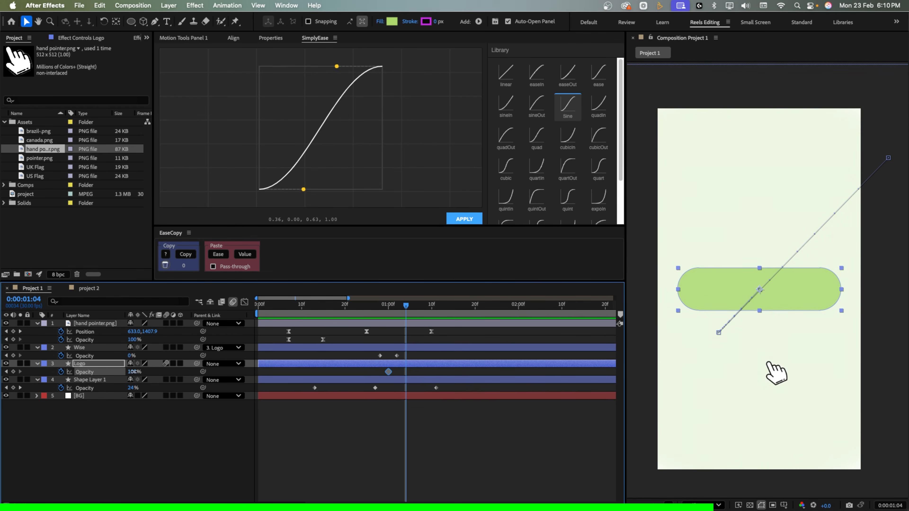
{"action": "left_click_drag", "start_coordinate": [134, 371], "coordinate": [80, 372]}
{"action": "left_click_drag", "start_coordinate": [372, 308], "coordinate": [423, 324]}
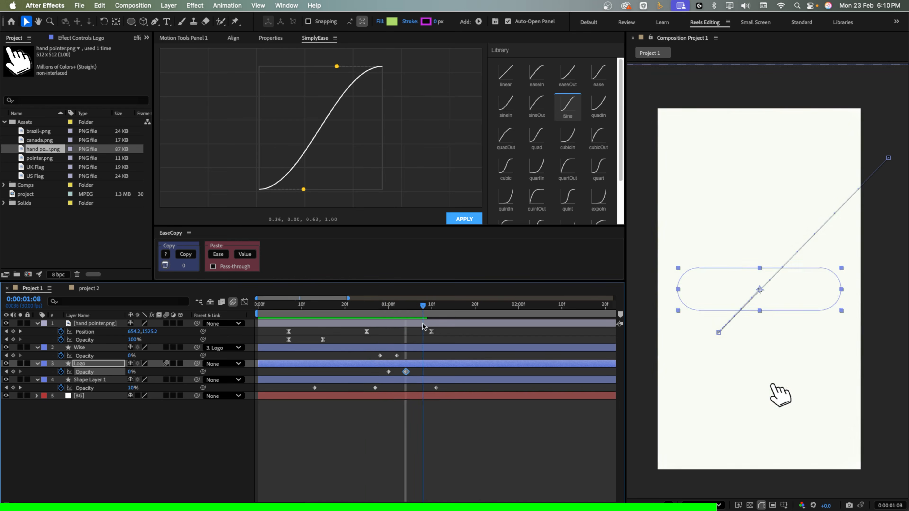
{"action": "key", "text": "space"}
{"action": "key", "text": "space"}
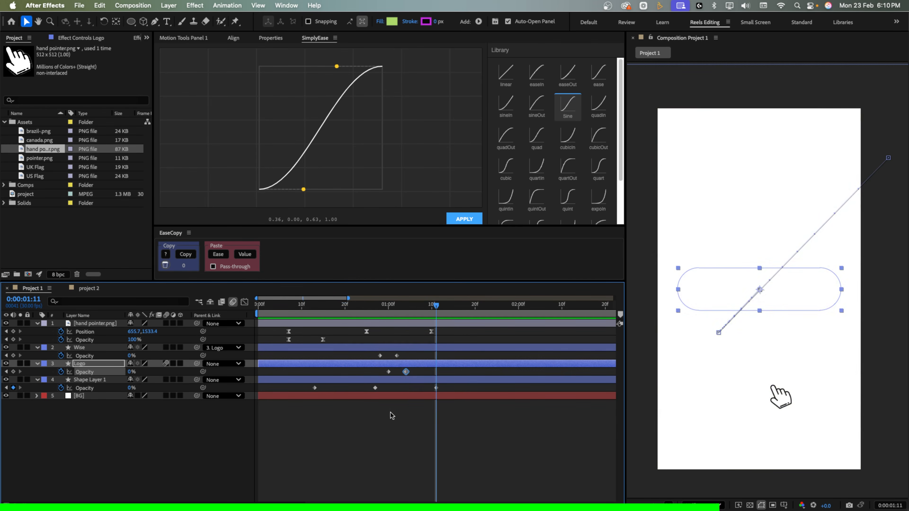
Apply Easy Ease to the Opacity keyframes of the Wise and Logo layers and preview the fades
{"action": "left_click_drag", "start_coordinate": [417, 354], "coordinate": [365, 378]}
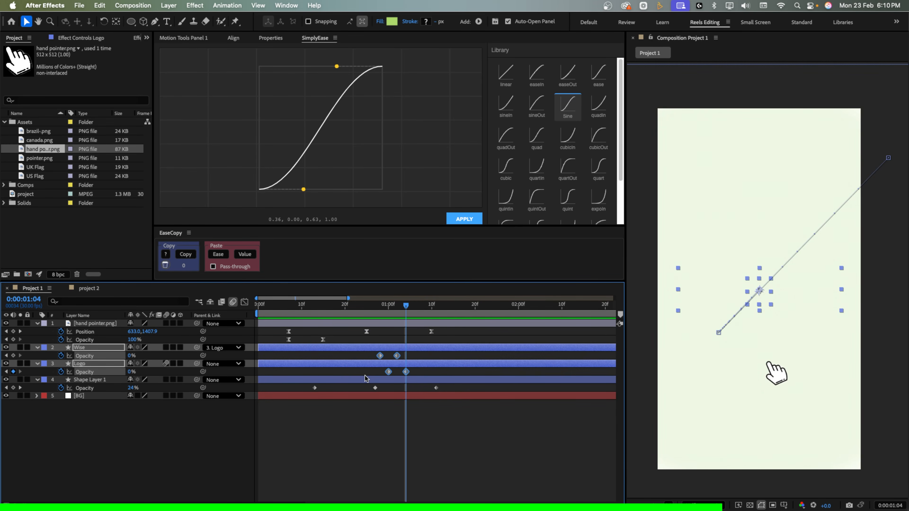
{"action": "key", "text": "F9"}
{"action": "key", "text": "Home"}
{"action": "key", "text": "space"}
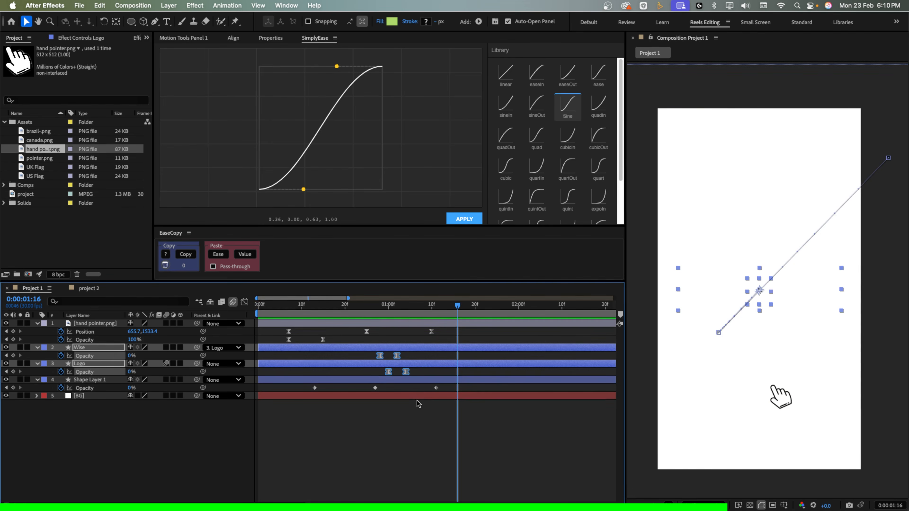
{"action": "left_click", "coordinate": [417, 401]}
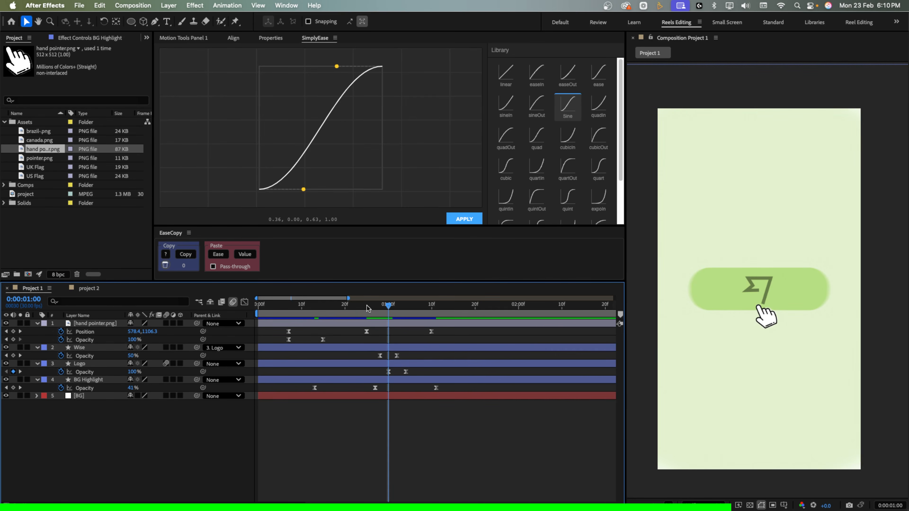
Add brazil-.png as the topmost layer, scale it to 31%, and place it just left of the pill's centre at 0:00:01:02
{"action": "mouse_move", "coordinate": [371, 308]}
{"action": "left_mouse_down"}
{"action": "mouse_move", "coordinate": [410, 308]}
{"action": "mouse_move", "coordinate": [384, 307]}
{"action": "left_mouse_up"}
{"action": "left_click_drag", "start_coordinate": [38, 131], "coordinate": [95, 324]}
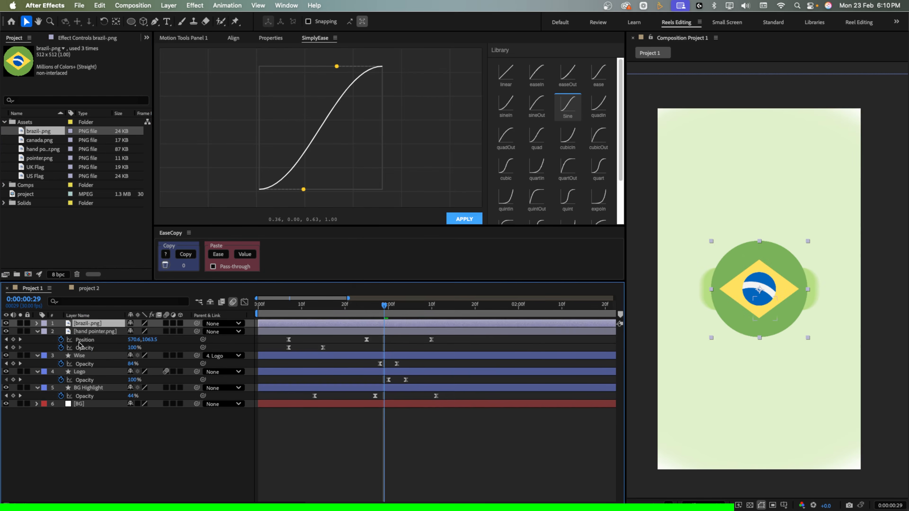
{"action": "key", "text": "s"}
{"action": "left_click_drag", "start_coordinate": [154, 332], "coordinate": [122, 334]}
{"action": "left_click", "coordinate": [759, 292]}
{"action": "mouse_move", "coordinate": [384, 306]}
{"action": "left_mouse_down"}
{"action": "mouse_move", "coordinate": [407, 307]}
{"action": "mouse_move", "coordinate": [397, 307]}
{"action": "left_mouse_up"}
{"action": "left_click_drag", "start_coordinate": [759, 291], "coordinate": [740, 291]}
Add canada.png on top, scale it to 32%, and place it to the right of the Brazil flag
{"action": "key", "text": "s"}
{"action": "left_click_drag", "start_coordinate": [36, 140], "coordinate": [109, 332]}
{"action": "left_click_drag", "start_coordinate": [754, 298], "coordinate": [771, 298]}
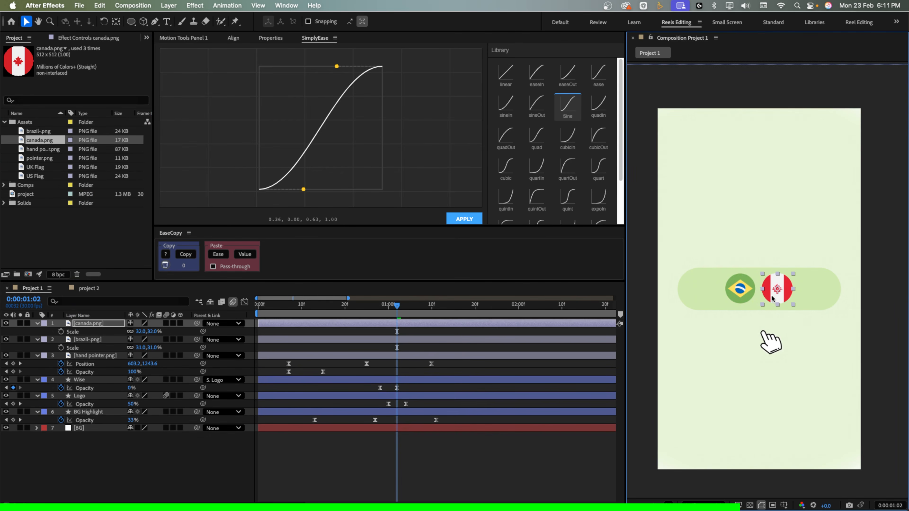
Add the UK Flag on top, scale it to 33%, and place it at the pill's left end
{"action": "left_click_drag", "start_coordinate": [36, 167], "coordinate": [91, 323]}
{"action": "key", "text": "s"}
{"action": "left_click_drag", "start_coordinate": [141, 331], "coordinate": [110, 331]}
{"action": "left_click_drag", "start_coordinate": [752, 297], "coordinate": [695, 297]}
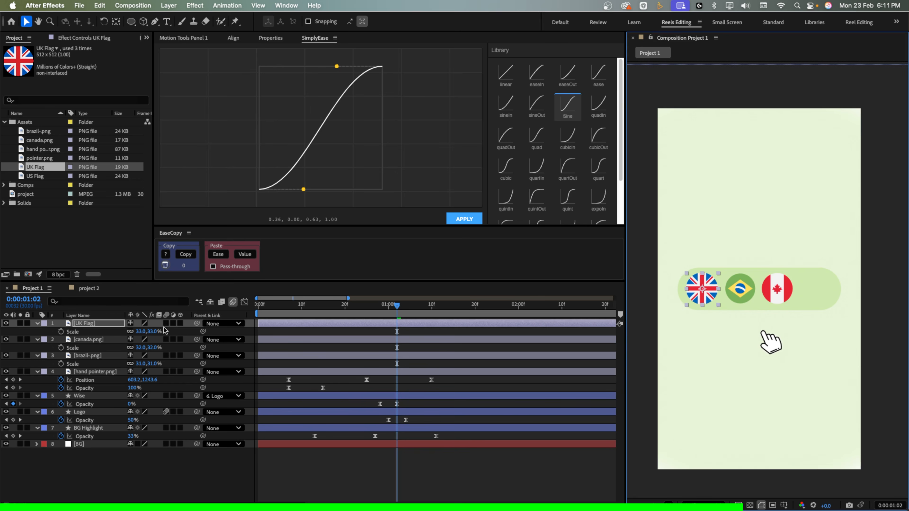
Set the Scale of the UK and Canada flags to 31%
{"action": "left_click", "coordinate": [154, 332]}
{"action": "type", "text": "31"}
{"action": "left_click", "coordinate": [154, 348]}
{"action": "type", "text": "31"}
Add the US Flag at 31% scale, placing it between the Brazil flag and the Canada flag at the pill's right end
{"action": "left_click_drag", "start_coordinate": [35, 176], "coordinate": [85, 308]}
{"action": "key", "text": "s"}
{"action": "left_click", "coordinate": [139, 332]}
{"action": "type", "text": "31"}
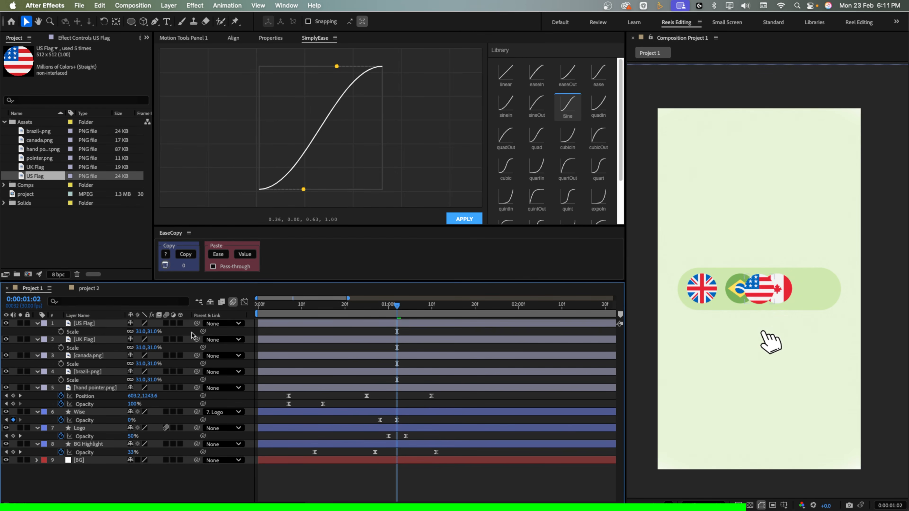
{"action": "mouse_move", "coordinate": [784, 291]}
{"action": "left_mouse_down"}
{"action": "mouse_move", "coordinate": [827, 293]}
{"action": "mouse_move", "coordinate": [777, 293]}
{"action": "left_mouse_up"}
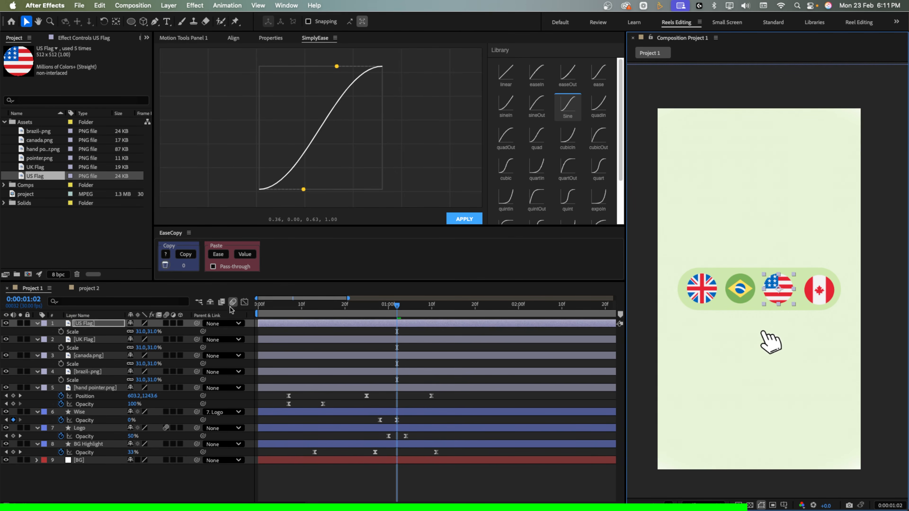
Align the four flag layers vertically to the selection and distribute them horizontally across the pill
{"action": "left_click", "coordinate": [122, 327]}
{"action": "left_click", "coordinate": [103, 375], "text": "shift"}
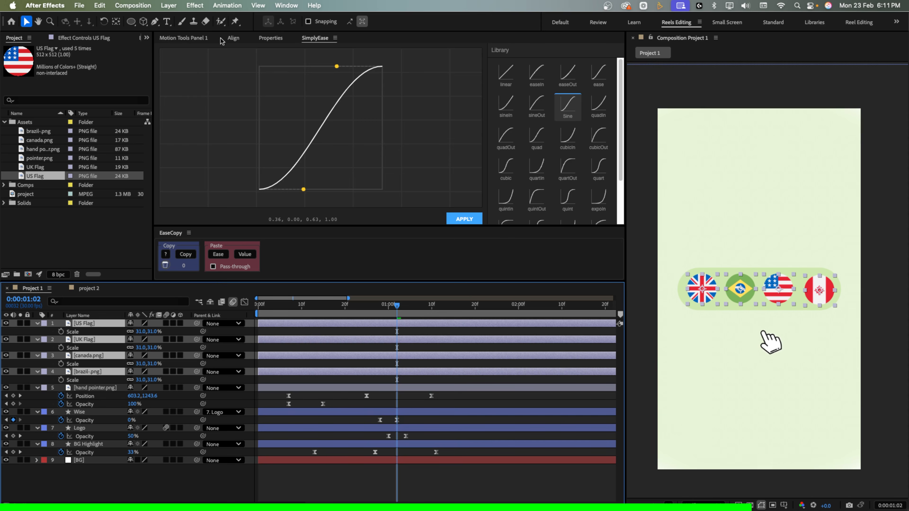
{"action": "left_click", "coordinate": [232, 38]}
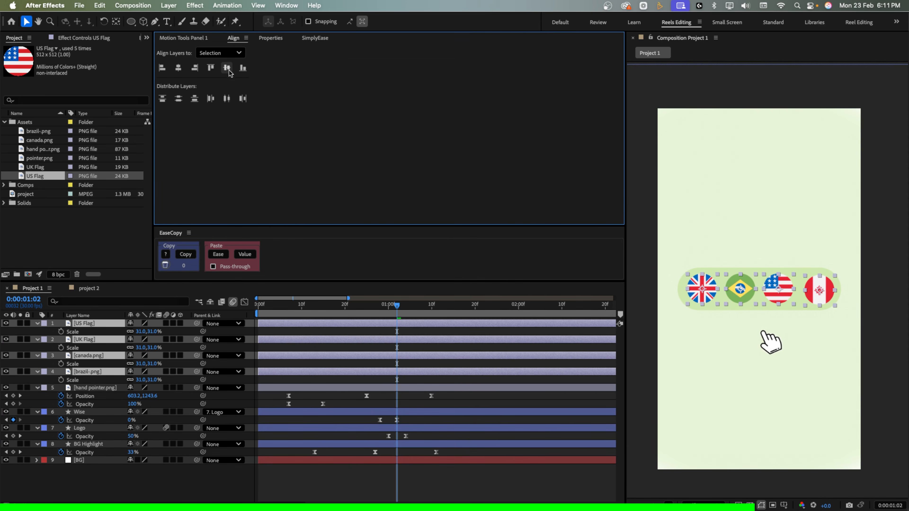
{"action": "left_click", "coordinate": [227, 68]}
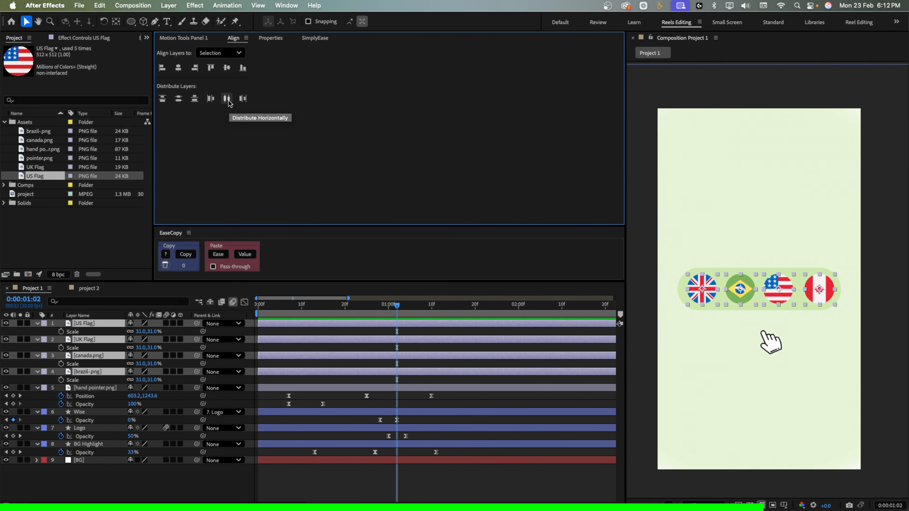
{"action": "left_click", "coordinate": [226, 99]}
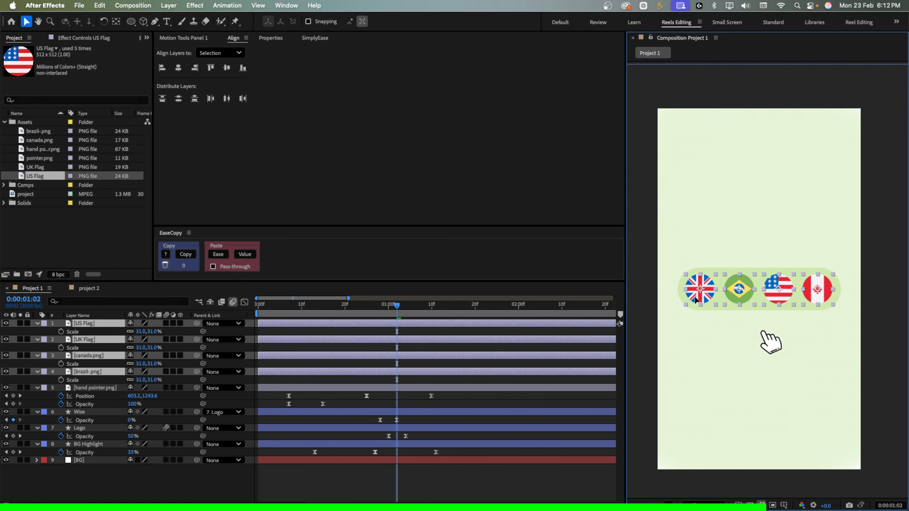
{"action": "left_click", "coordinate": [707, 335]}
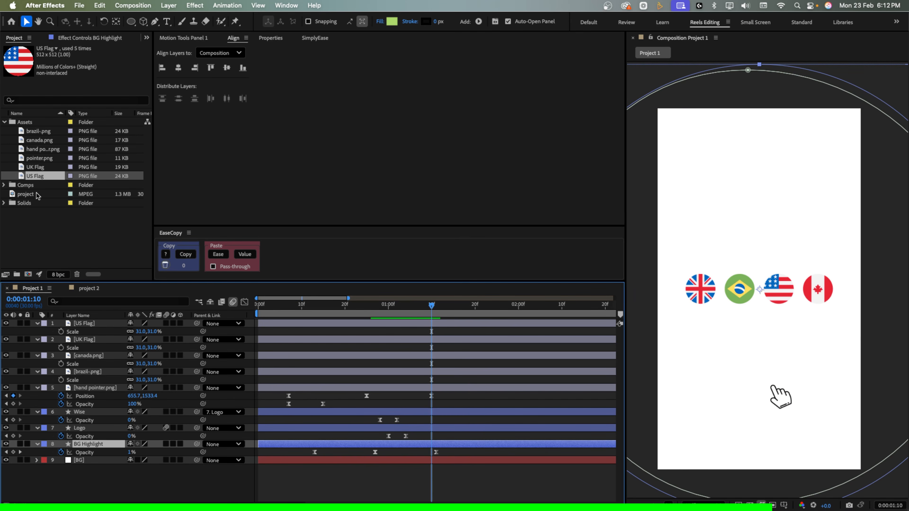
Add the project video clip beneath the BG layer and preview the composition
{"action": "left_click_drag", "start_coordinate": [37, 195], "coordinate": [92, 476]}
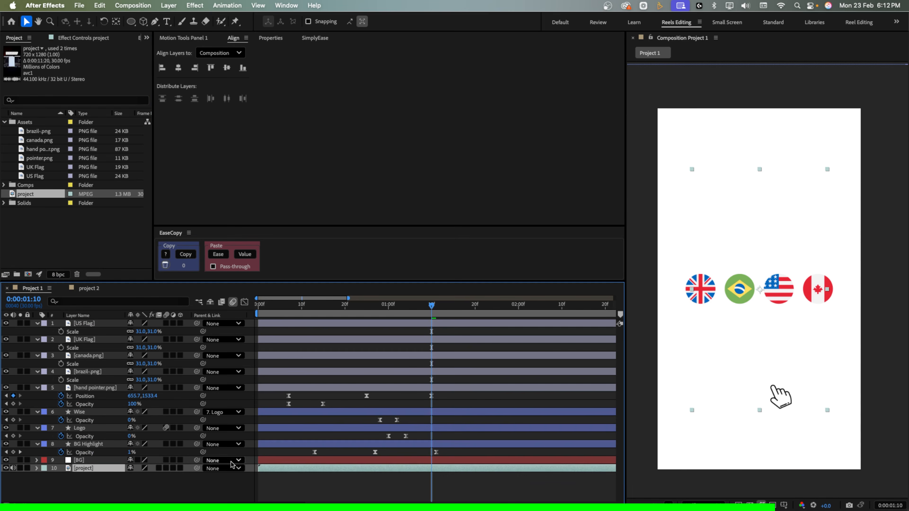
{"action": "key", "text": "space"}
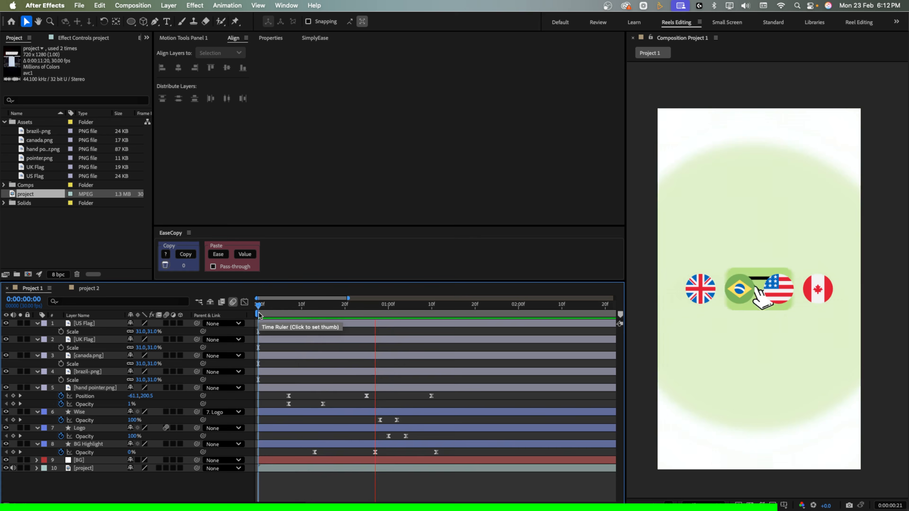
{"action": "key", "text": "space"}
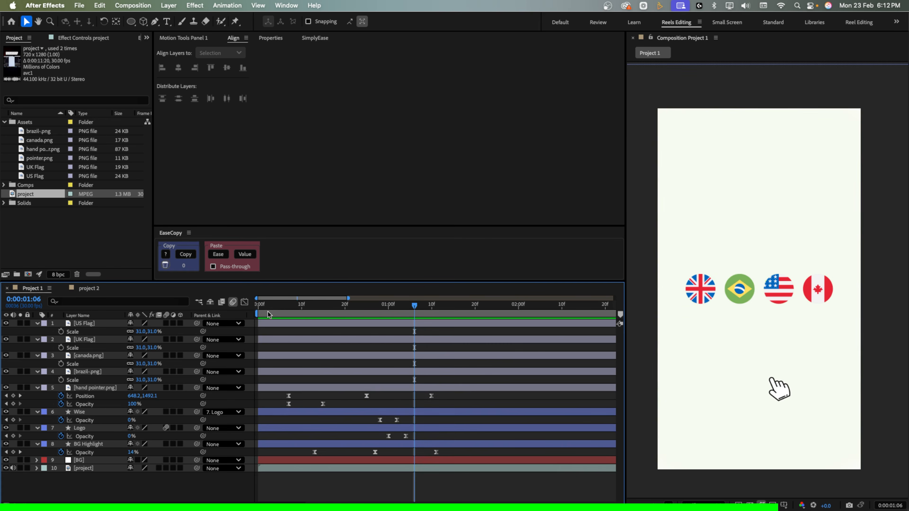
Create Position keyframes on all four flag layers at 0:00:01:08
{"action": "mouse_move", "coordinate": [427, 309]}
{"action": "left_mouse_down"}
{"action": "mouse_move", "coordinate": [395, 310]}
{"action": "mouse_move", "coordinate": [422, 310]}
{"action": "left_mouse_up"}
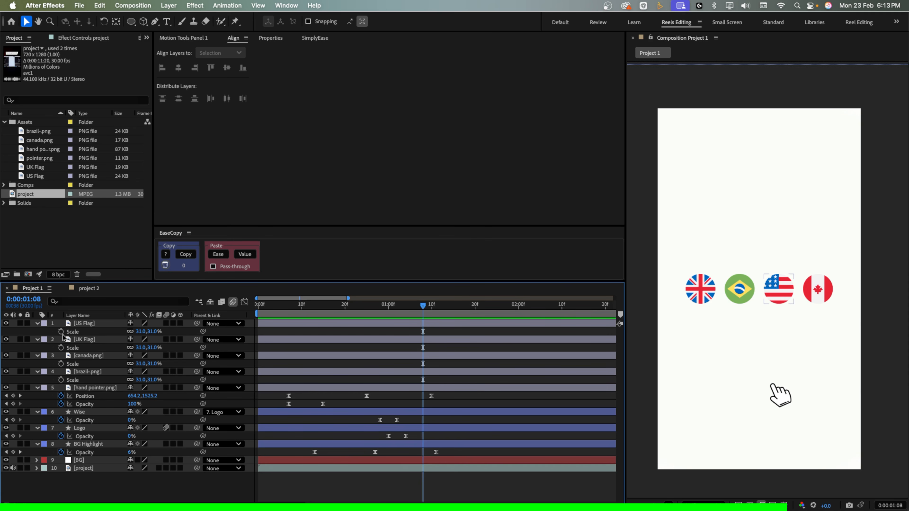
{"action": "left_click", "coordinate": [82, 324]}
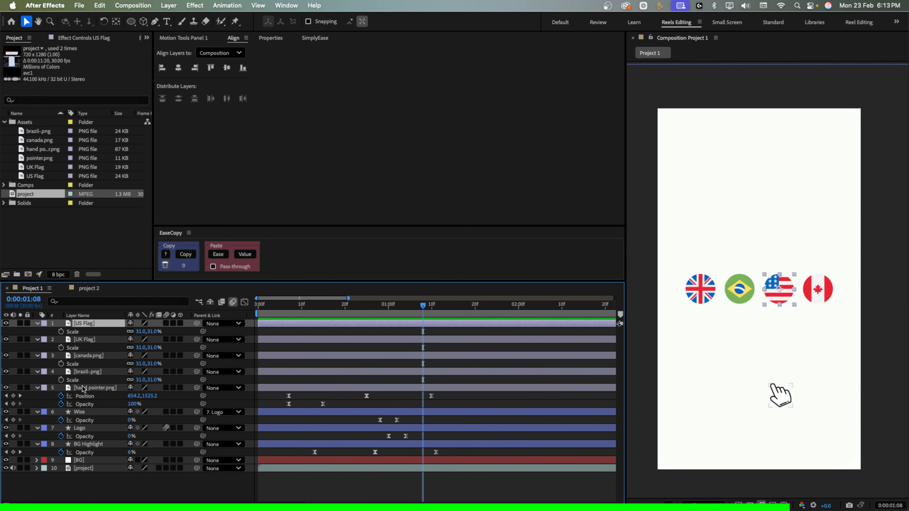
{"action": "left_click", "coordinate": [86, 372], "text": "shift"}
{"action": "key", "text": "p"}
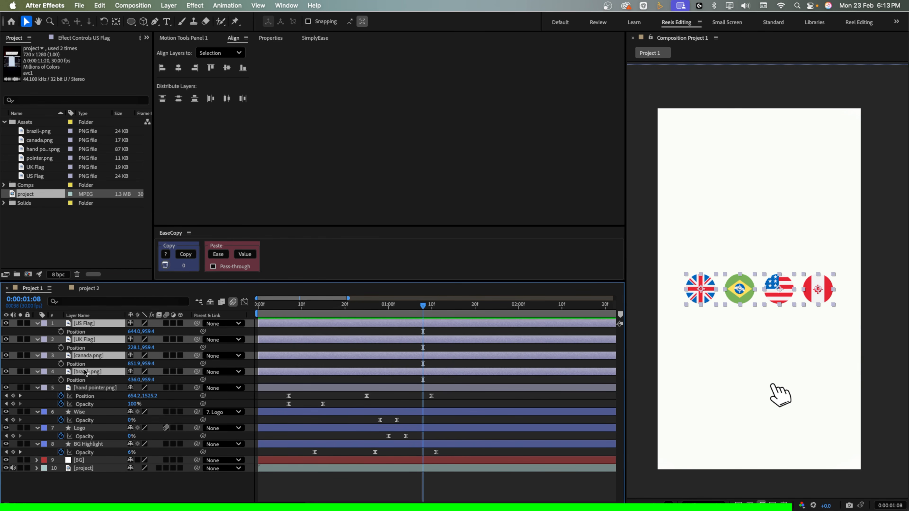
{"action": "left_click", "coordinate": [60, 331]}
{"action": "left_click", "coordinate": [60, 347]}
{"action": "left_click", "coordinate": [61, 364]}
{"action": "left_click", "coordinate": [61, 380]}
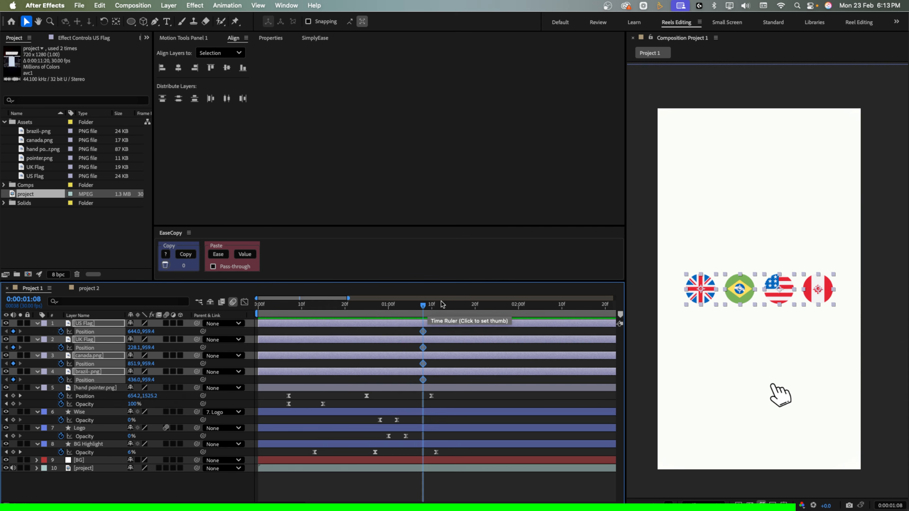
At 0:00:01:05, set the US Flag's horizontal Position to 665.0
{"action": "left_click_drag", "start_coordinate": [423, 306], "coordinate": [410, 308]}
{"action": "left_click", "coordinate": [402, 385]}
{"action": "left_click", "coordinate": [77, 324]}
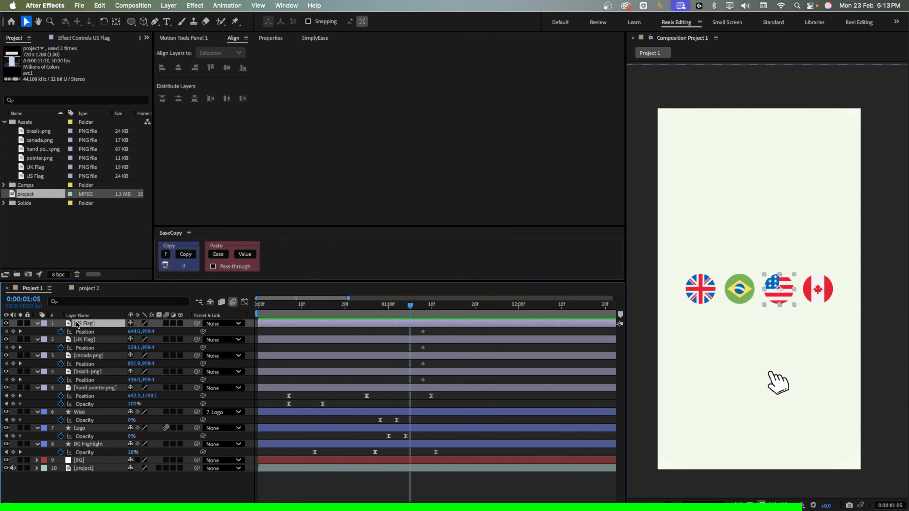
{"action": "left_click_drag", "start_coordinate": [133, 332], "coordinate": [143, 333]}
Reorder the flag layers so Canada is on top, followed by US, Brazil and UK
{"action": "left_click", "coordinate": [114, 341]}
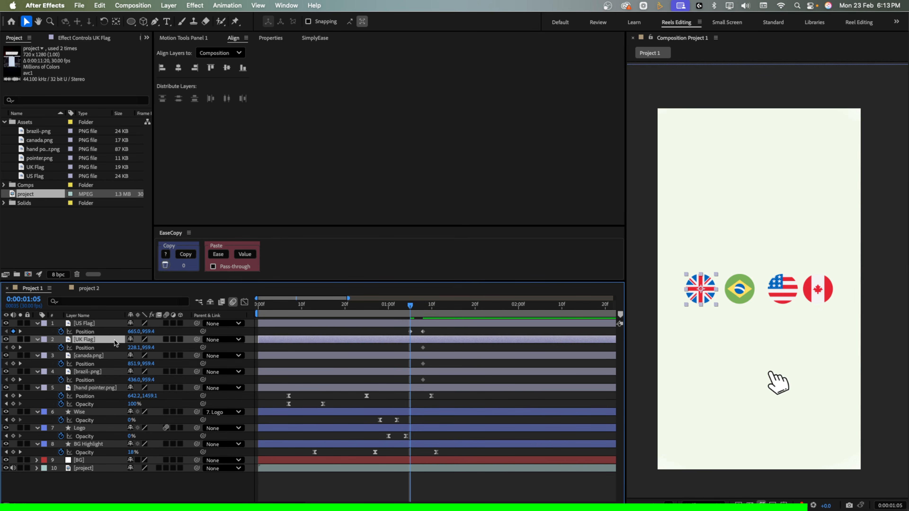
{"action": "left_click", "coordinate": [102, 357]}
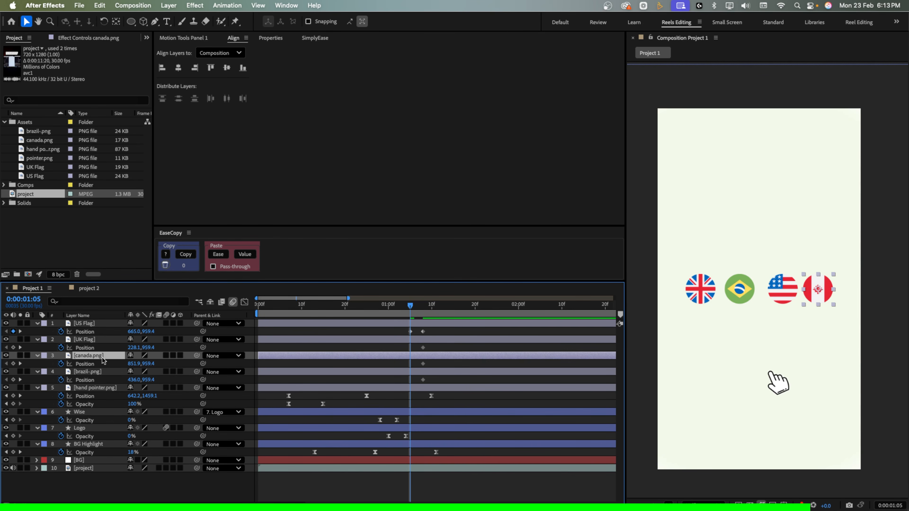
{"action": "key", "text": "super+shift+bracketright"}
{"action": "left_click", "coordinate": [103, 338]}
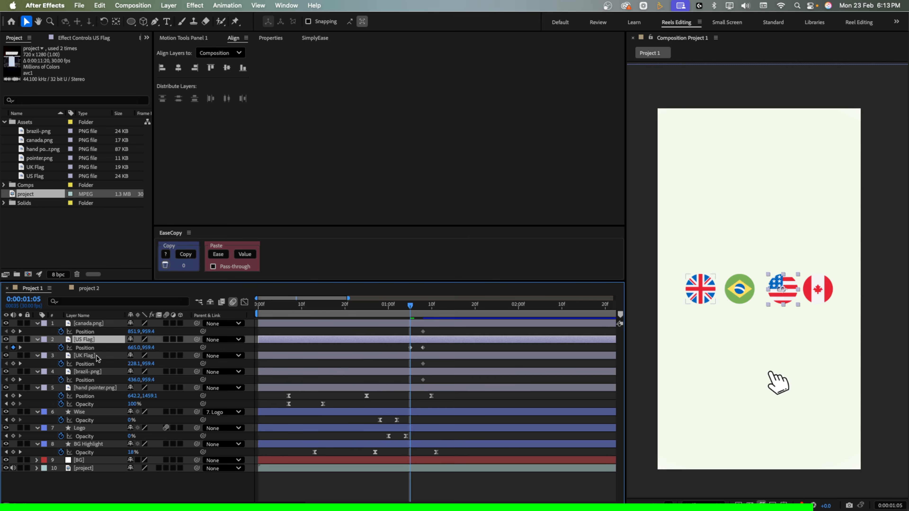
{"action": "left_click_drag", "start_coordinate": [97, 371], "coordinate": [97, 356]}
At 0:00:01:05, set the horizontal Position of the Canada flag to 890.9, Brazil to 407.0 and UK to 184.1
{"action": "left_click", "coordinate": [142, 325]}
{"action": "left_click_drag", "start_coordinate": [132, 332], "coordinate": [143, 331]}
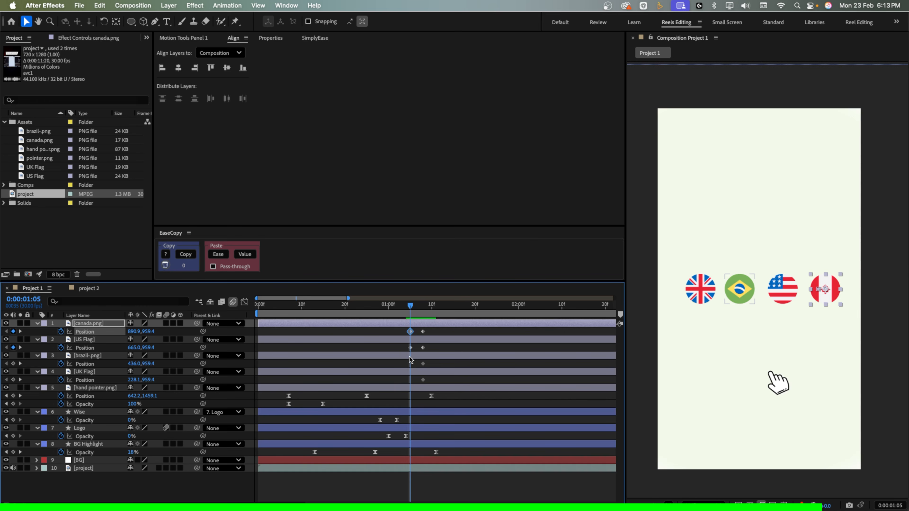
{"action": "left_click", "coordinate": [408, 356]}
{"action": "left_click_drag", "start_coordinate": [132, 363], "coordinate": [119, 382]}
{"action": "left_click", "coordinate": [131, 379]}
At 0:00:01:00, stack the flags near centre with horizontal Positions of 548.9 for Canada, 550.0 for US, 551.0 for Brazil and 553.1 for UK
{"action": "left_click_drag", "start_coordinate": [368, 310], "coordinate": [388, 314]}
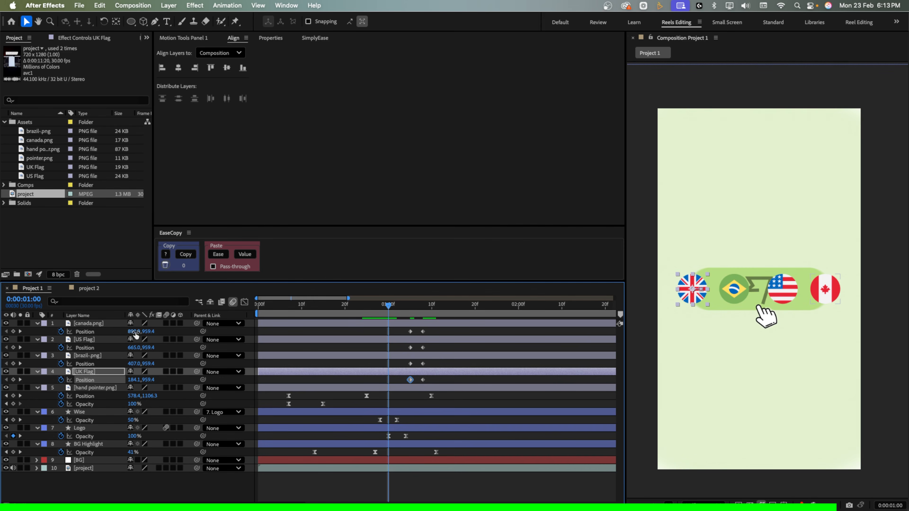
{"action": "left_click_drag", "start_coordinate": [133, 334], "coordinate": [49, 333]}
{"action": "key", "text": "super+z"}
{"action": "left_click", "coordinate": [88, 340]}
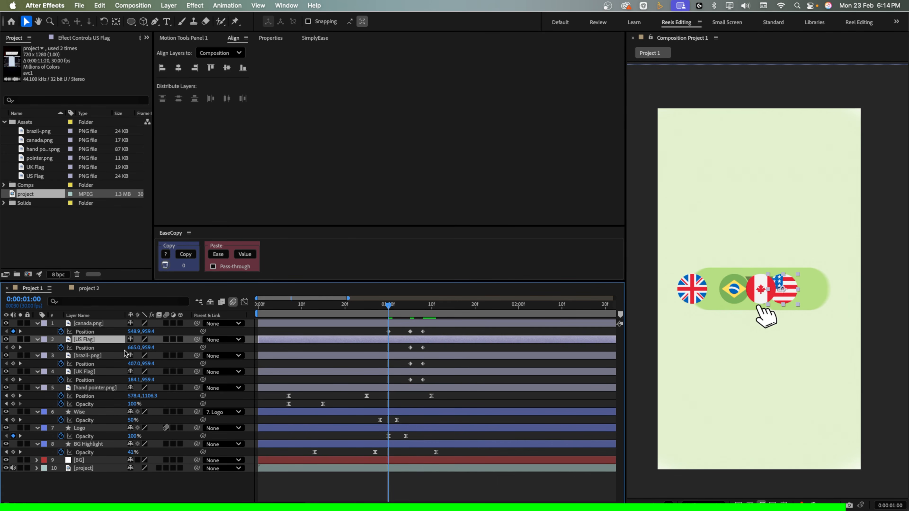
{"action": "left_click_drag", "start_coordinate": [134, 350], "coordinate": [200, 364]}
{"action": "left_click_drag", "start_coordinate": [135, 380], "coordinate": [309, 378]}
{"action": "left_click", "coordinate": [378, 310]}
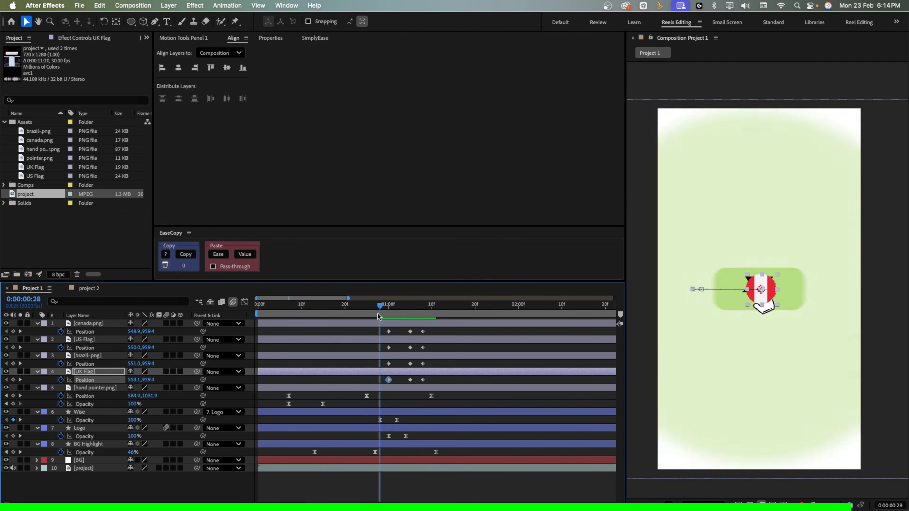
Move the four flags' first Position keyframes to 0:00:00:28 and their last Position keyframes to 0:00:01:10
{"action": "key", "text": "space"}
{"action": "key", "text": "space"}
{"action": "left_click_drag", "start_coordinate": [394, 328], "coordinate": [382, 382]}
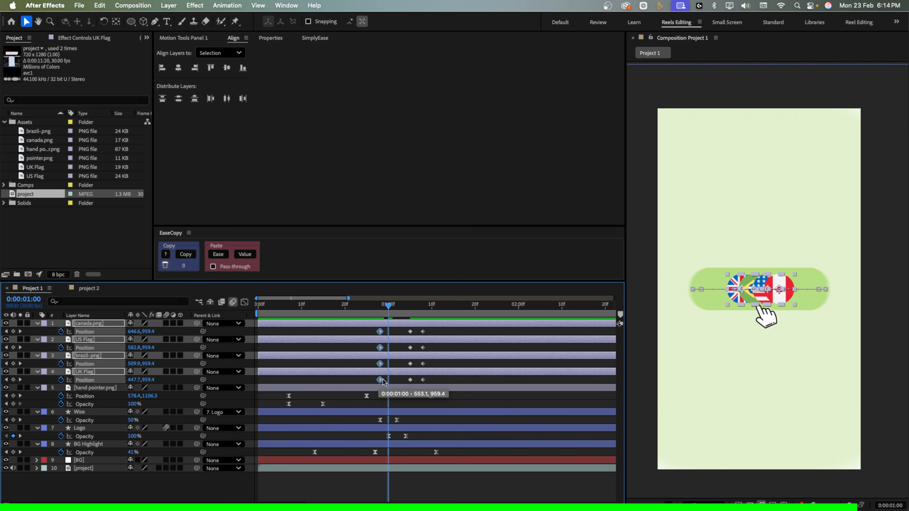
{"action": "left_click_drag", "start_coordinate": [363, 308], "coordinate": [431, 380]}
Apply Easy Ease to all flag Position keyframes and lengthen both influence handles of the middle keyframes in the speed graph
{"action": "left_click_drag", "start_coordinate": [445, 329], "coordinate": [370, 382]}
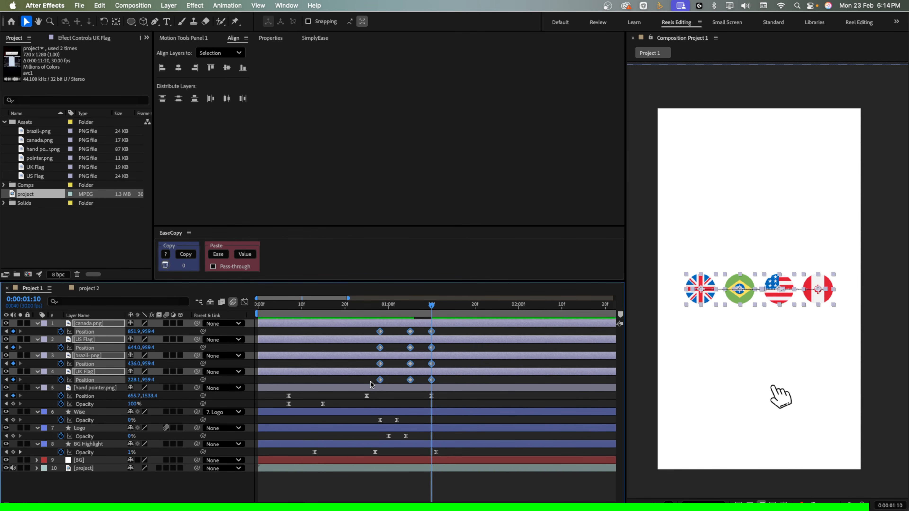
{"action": "key", "text": "F9"}
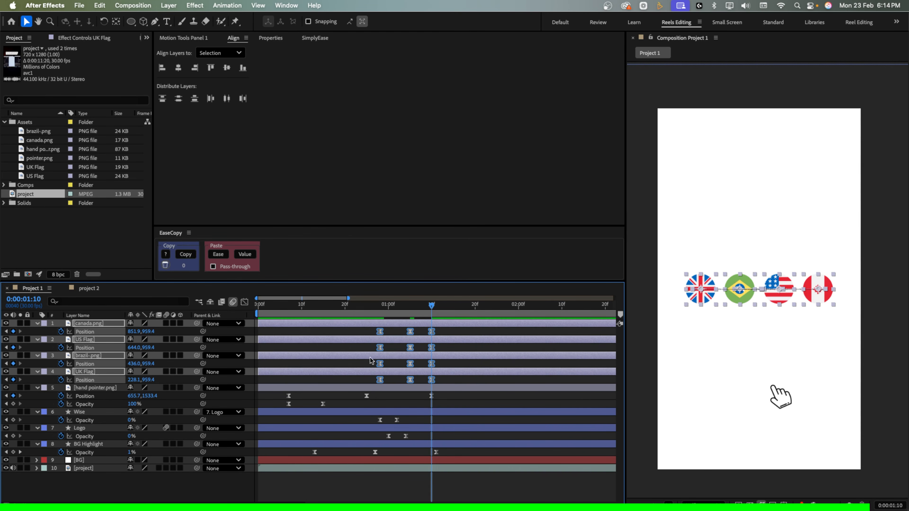
{"action": "left_click", "coordinate": [244, 303]}
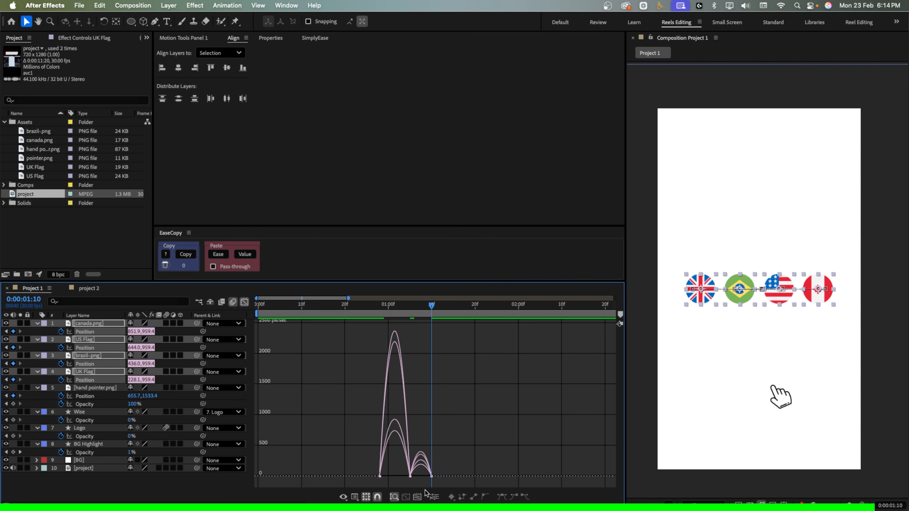
{"action": "left_click_drag", "start_coordinate": [424, 490], "coordinate": [419, 488]}
{"action": "key", "text": "equal"}
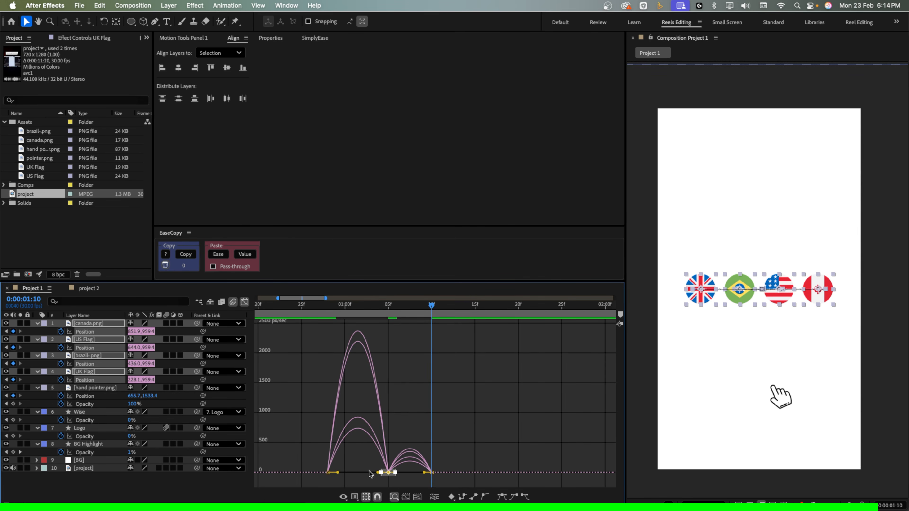
{"action": "left_click_drag", "start_coordinate": [378, 472], "coordinate": [362, 473]}
{"action": "left_click", "coordinate": [418, 447]}
{"action": "left_click_drag", "start_coordinate": [418, 449], "coordinate": [406, 473]}
{"action": "key", "text": "space"}
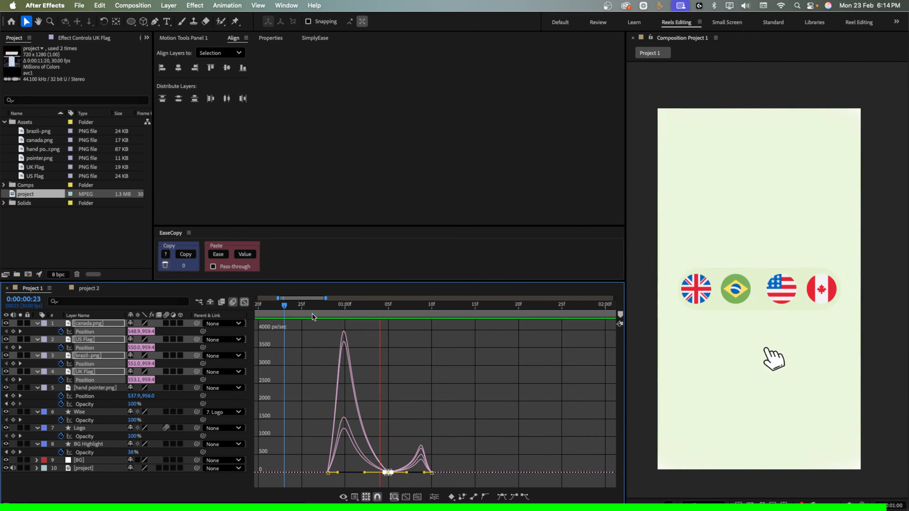
Fade in the four flags with eased Opacity keyframes, from 1% at 0:00:00:28 to 100% at 0:00:01:01
{"action": "left_click", "coordinate": [327, 314]}
{"action": "left_click", "coordinate": [107, 323]}
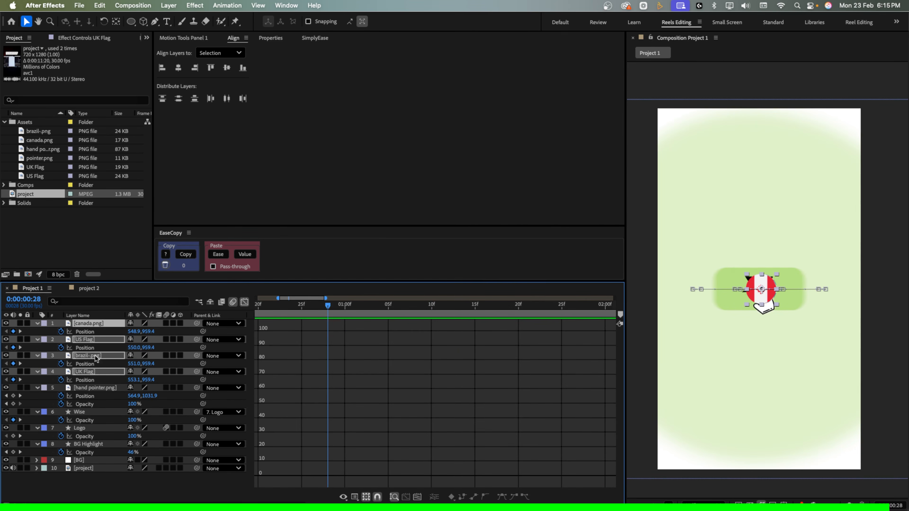
{"action": "left_click", "coordinate": [94, 374], "text": "shift"}
{"action": "key", "text": "t"}
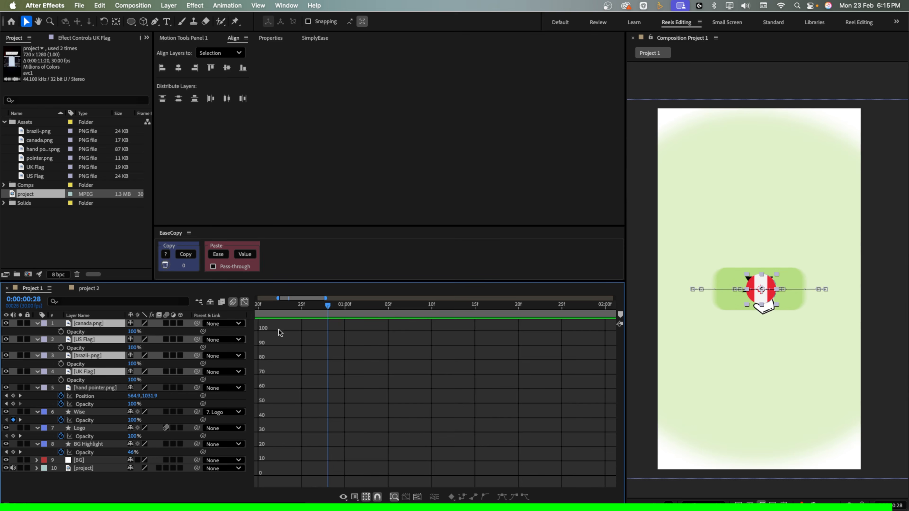
{"action": "left_click", "coordinate": [243, 303]}
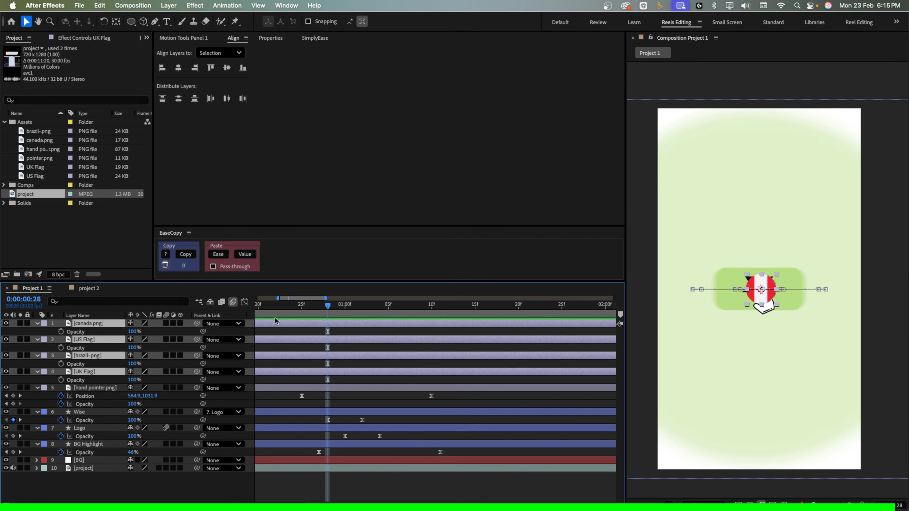
{"action": "left_click", "coordinate": [60, 331]}
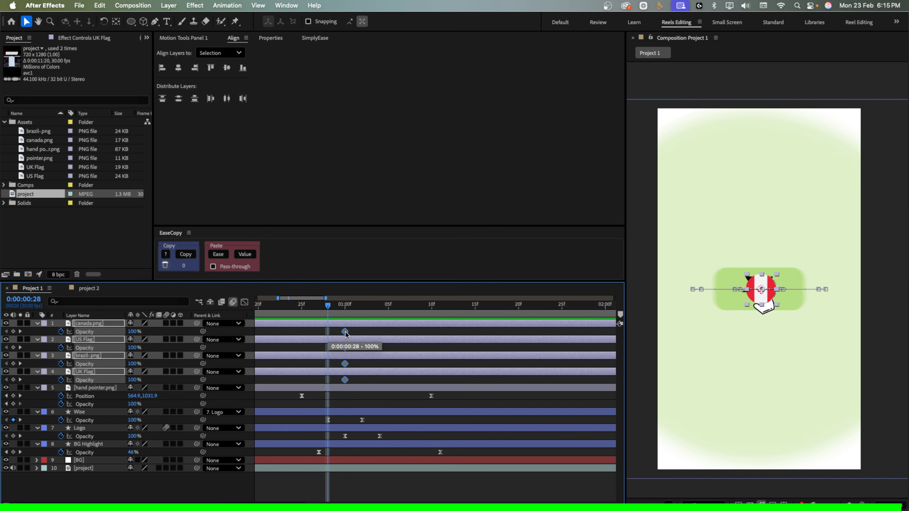
{"action": "left_click_drag", "start_coordinate": [130, 332], "coordinate": [96, 331]}
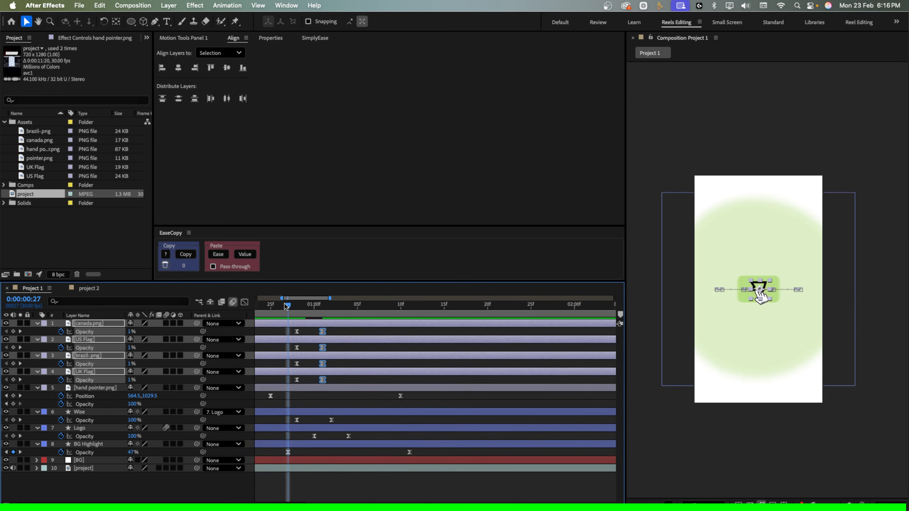
Play back the composition to check how the flags fade in and spread out
{"action": "key", "text": "space"}
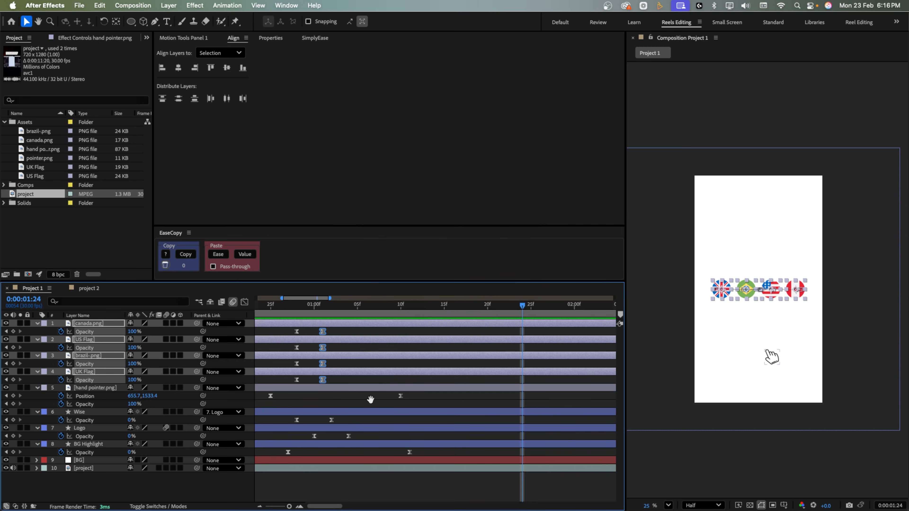
{"action": "scroll", "coordinate": [319, 491], "scroll_direction": "down", "scroll_amount": 3}
{"action": "scroll", "coordinate": [773, 339], "scroll_direction": "up", "scroll_amount": 3}
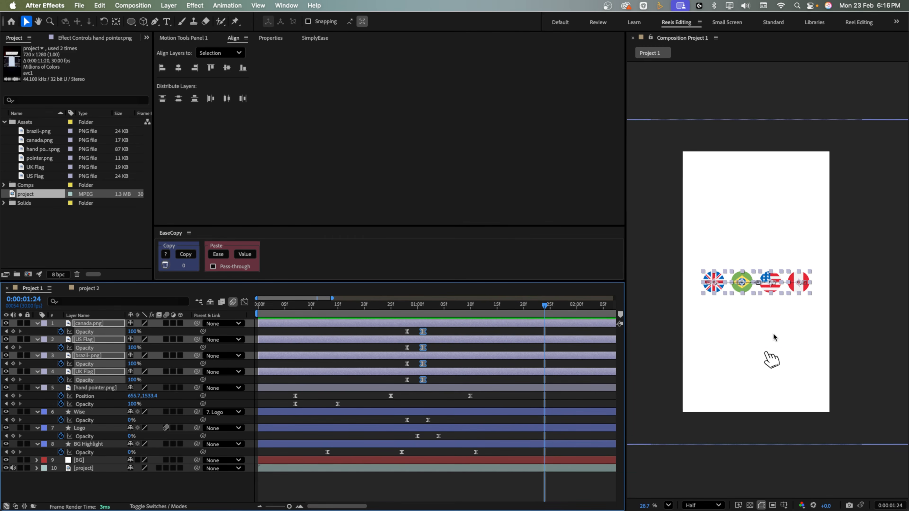
{"action": "left_click", "coordinate": [285, 310]}
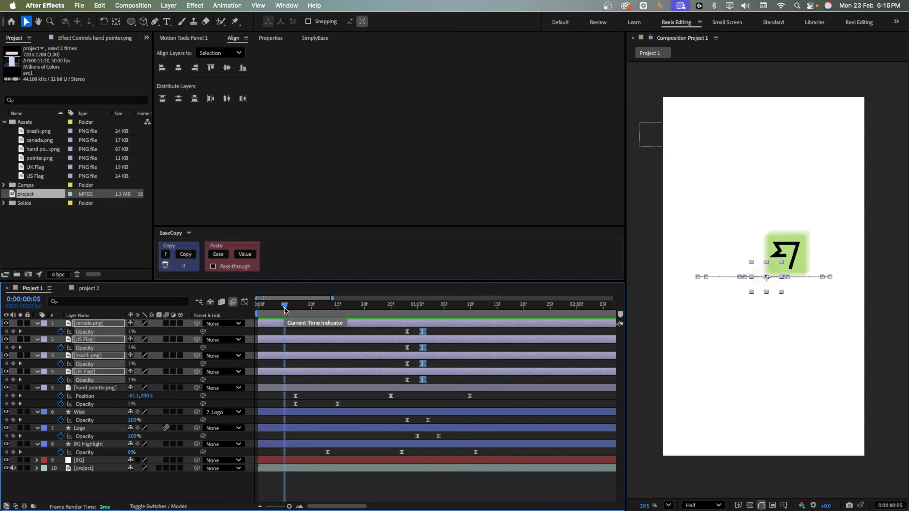
{"action": "left_click", "coordinate": [636, 271]}
{"action": "key", "text": "space"}
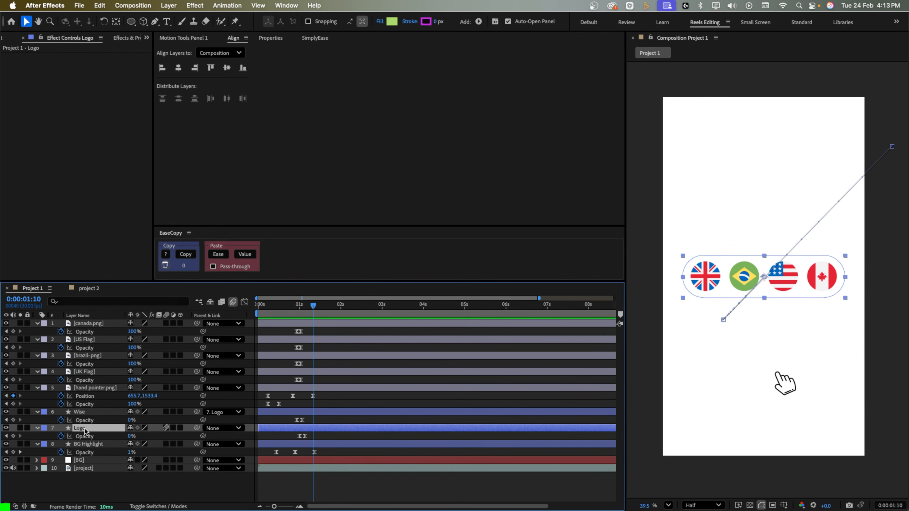
Keyframe the Logo layer's Opacity at 0% at 0:00:01:10 and 100% at 0:00:01:15
{"action": "left_click", "coordinate": [13, 436]}
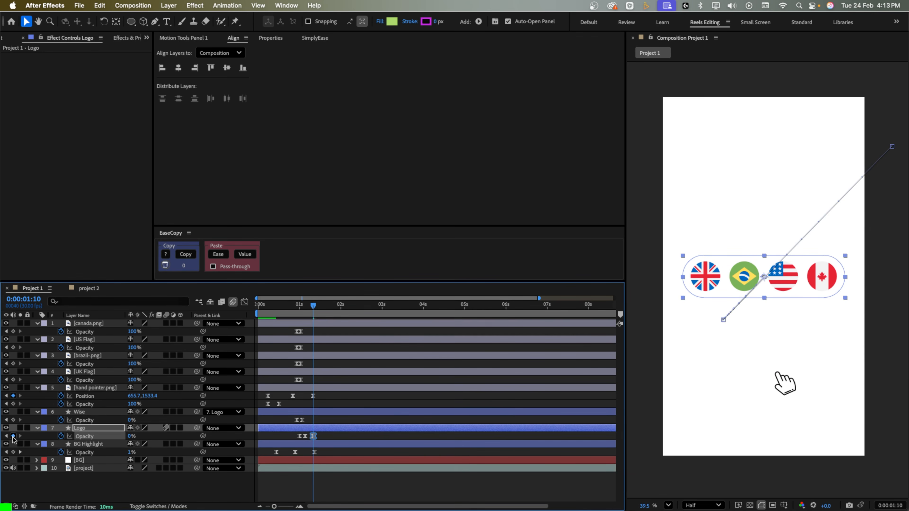
{"action": "left_click", "coordinate": [299, 506]}
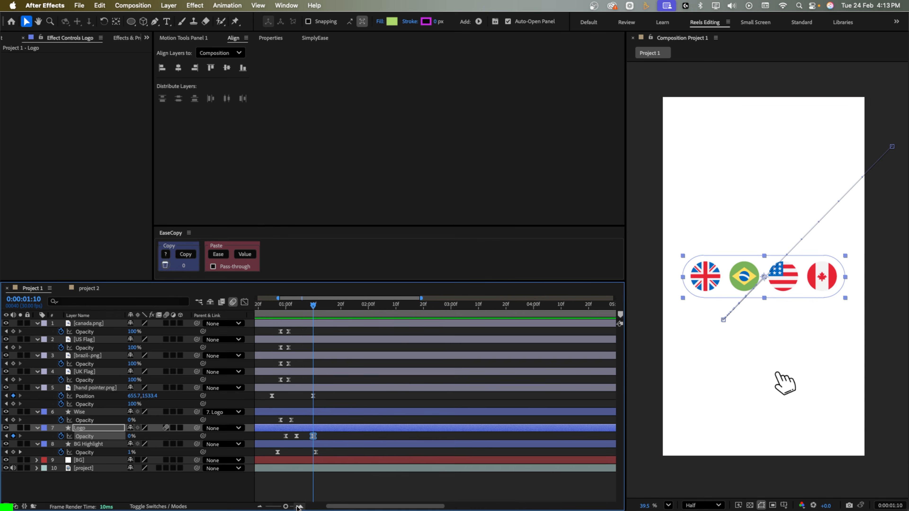
{"action": "left_click", "coordinate": [299, 506]}
{"action": "left_click_drag", "start_coordinate": [426, 308], "coordinate": [442, 311]}
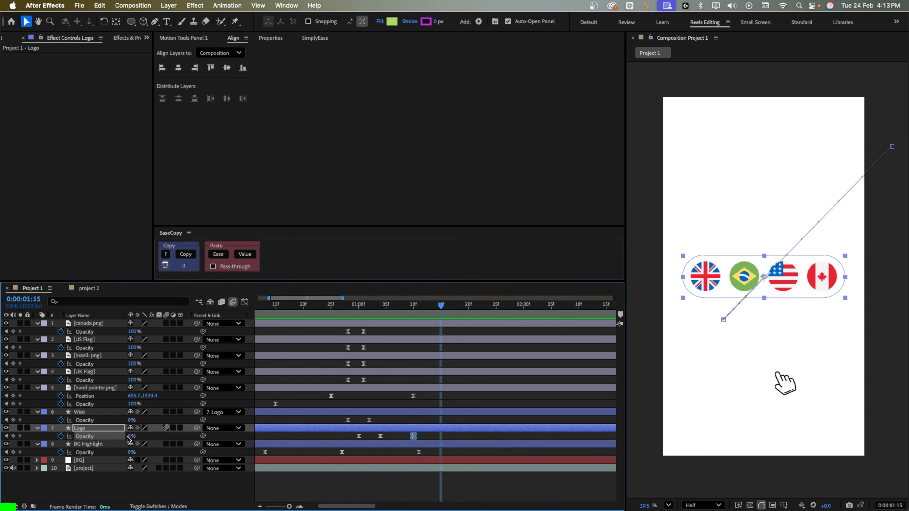
{"action": "left_click_drag", "start_coordinate": [129, 436], "coordinate": [179, 435]}
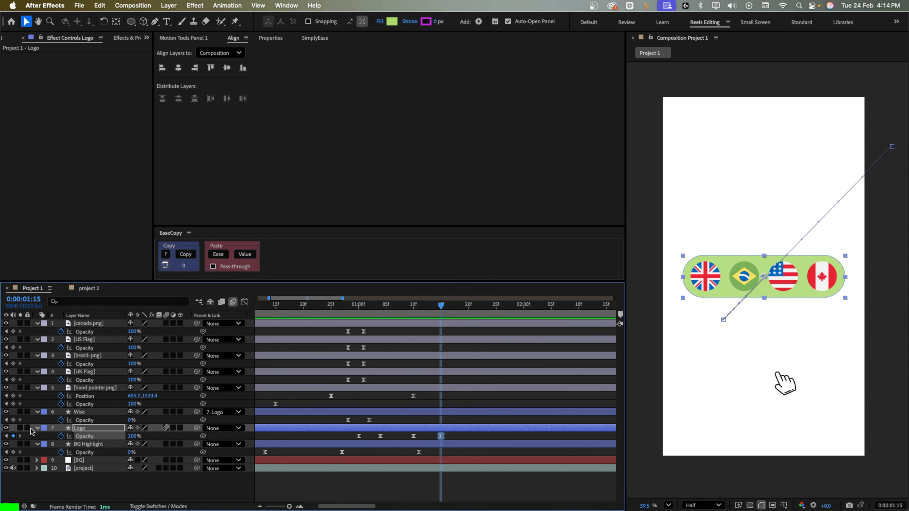
Hold the Logo's Rectangle Path Size with a keyframe at 0:00:01:10, then set its height to 717.1 at 0:00:01:15
{"action": "left_click", "coordinate": [38, 428]}
{"action": "left_click", "coordinate": [37, 428]}
{"action": "left_click", "coordinate": [54, 445]}
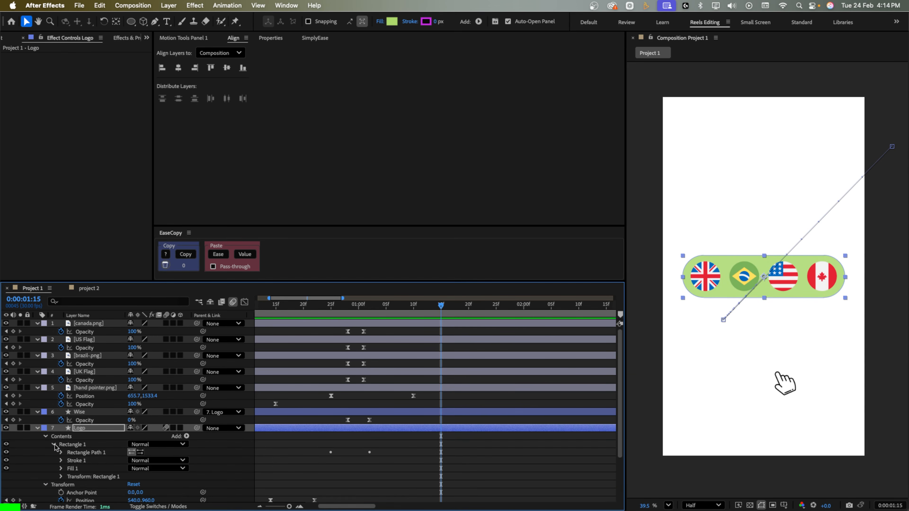
{"action": "left_click", "coordinate": [61, 452]}
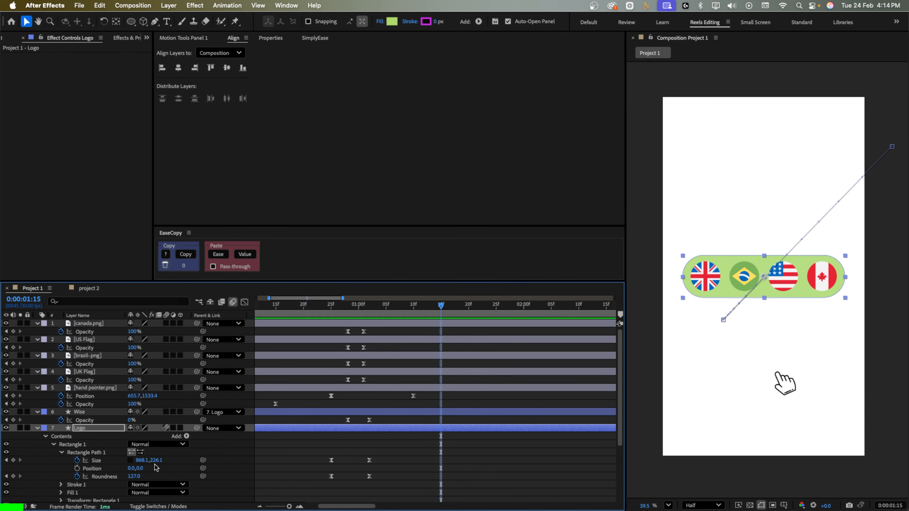
{"action": "left_click", "coordinate": [13, 461]}
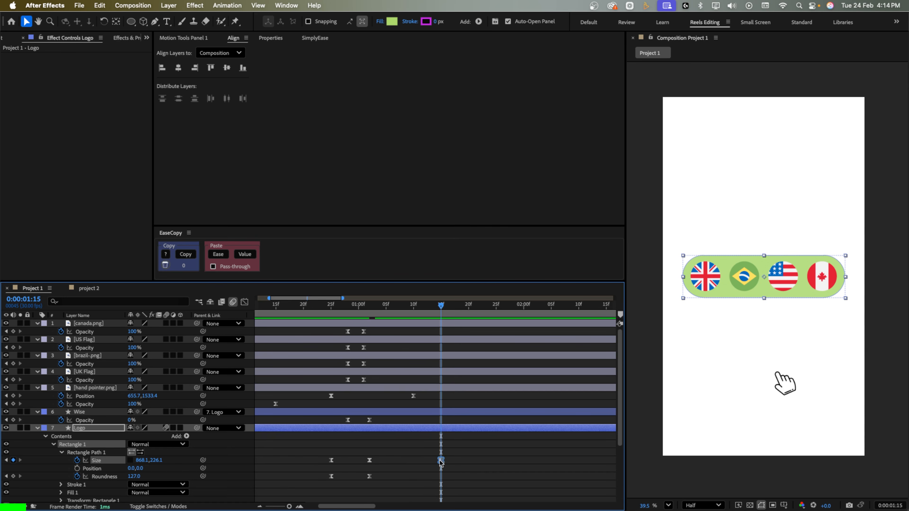
{"action": "left_click_drag", "start_coordinate": [441, 461], "coordinate": [413, 460]}
{"action": "left_click_drag", "start_coordinate": [154, 461], "coordinate": [173, 460]}
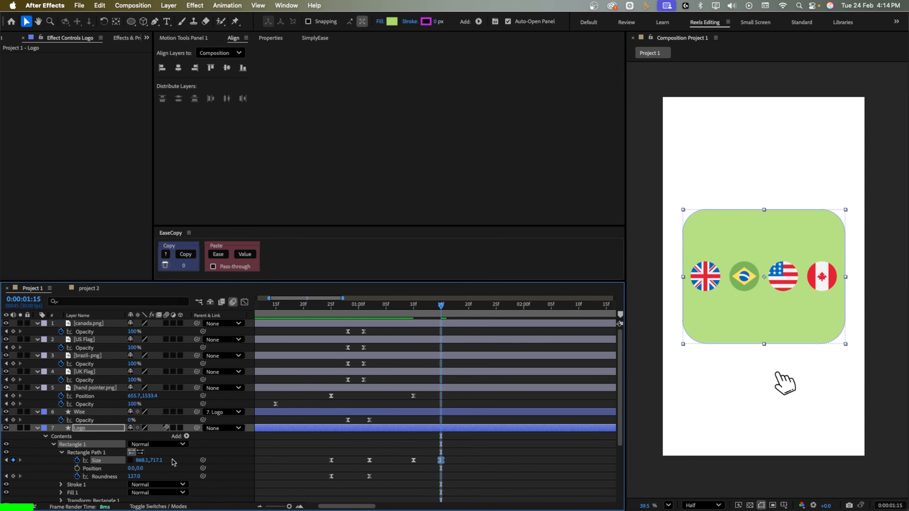
Animate the Logo rectangle's Fill Color from green at 0:00:01:10 to white (FFFFFF) at 0:00:01:15
{"action": "left_click", "coordinate": [99, 428]}
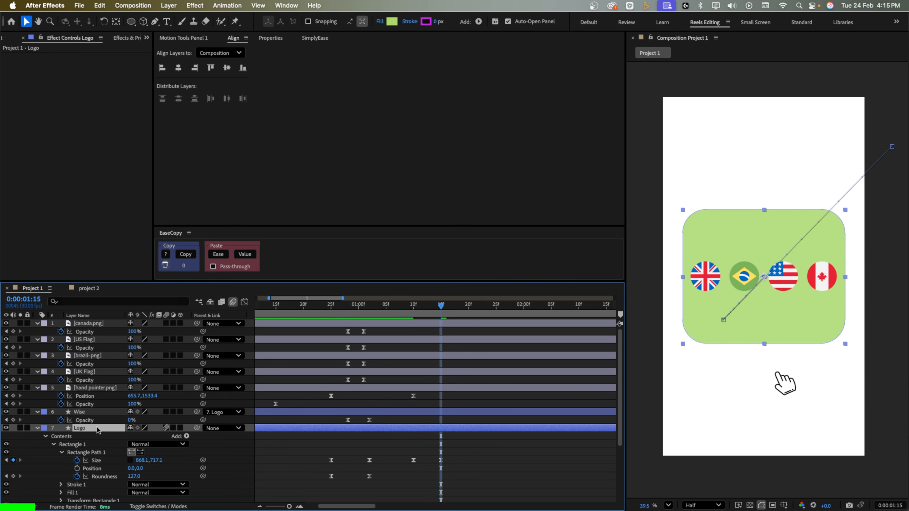
{"action": "left_click", "coordinate": [72, 302]}
{"action": "type", "text": "fill"}
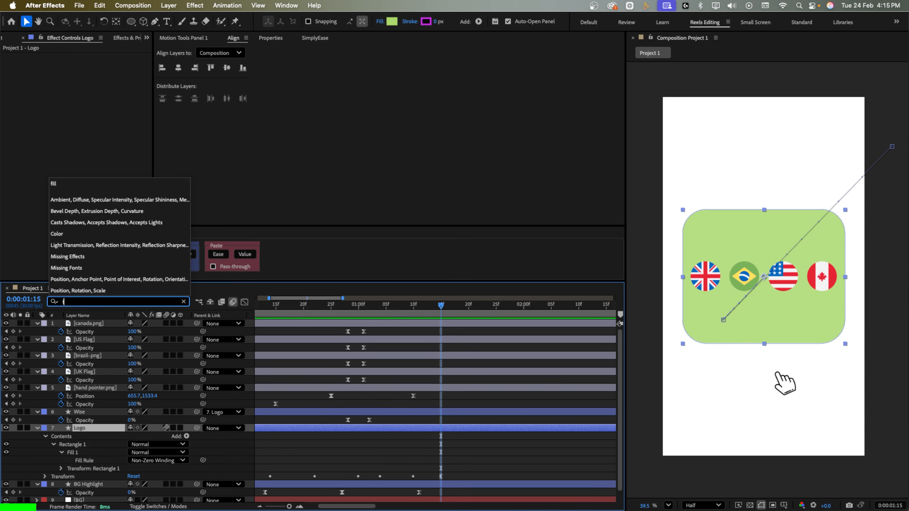
{"action": "left_click", "coordinate": [68, 185]}
{"action": "left_click", "coordinate": [62, 452]}
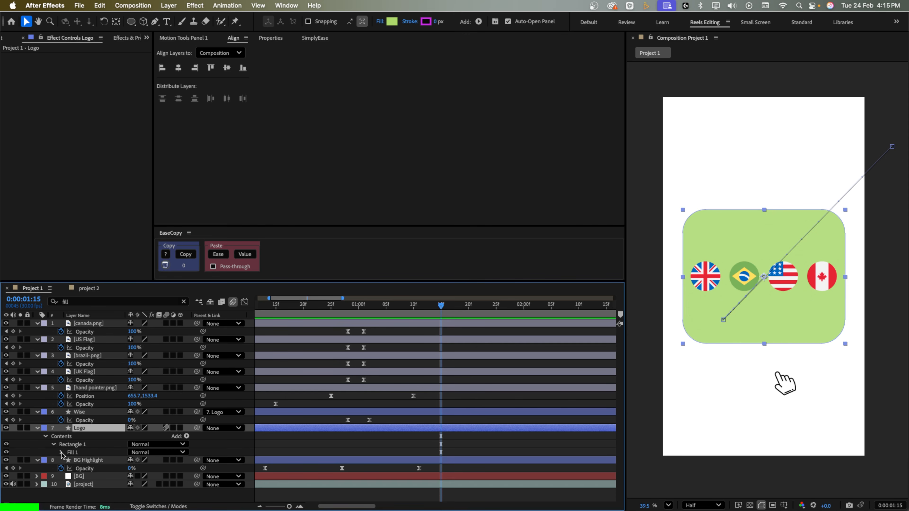
{"action": "left_click", "coordinate": [77, 477]}
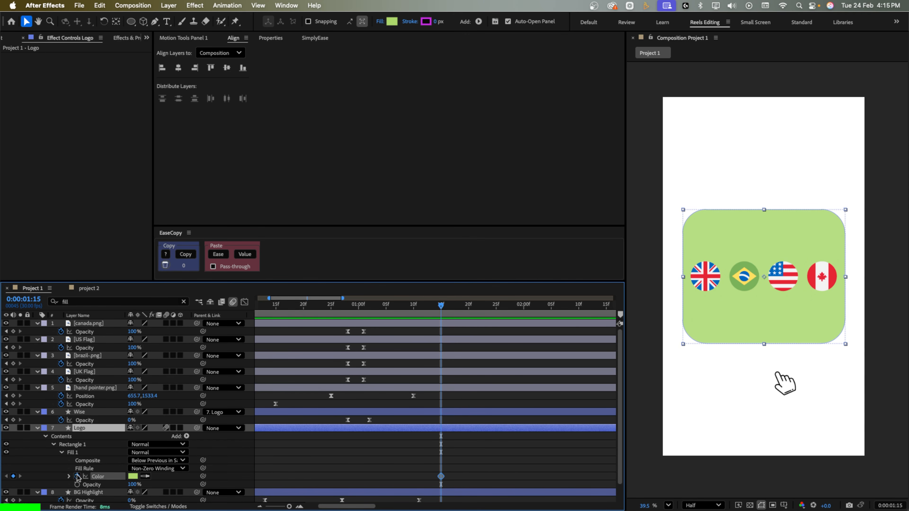
{"action": "left_click_drag", "start_coordinate": [440, 477], "coordinate": [413, 478]}
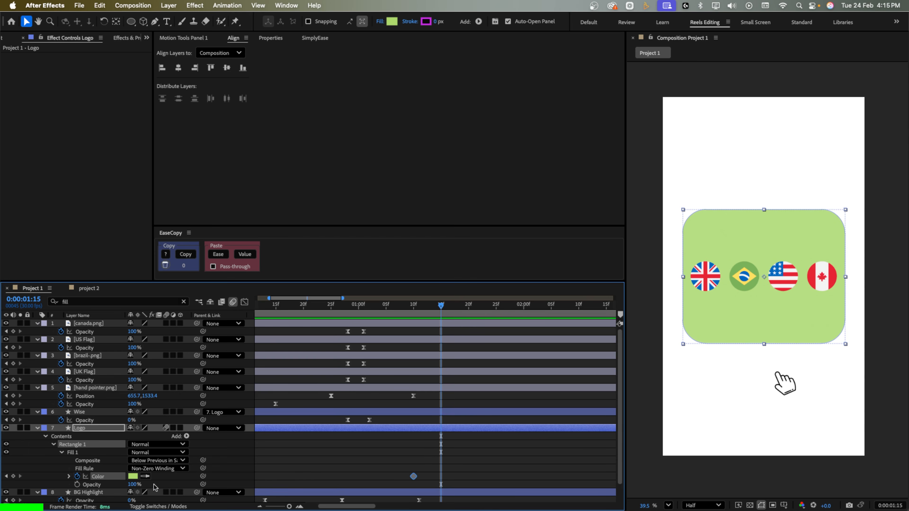
{"action": "left_click", "coordinate": [132, 476]}
{"action": "left_click_drag", "start_coordinate": [390, 295], "coordinate": [274, 160]}
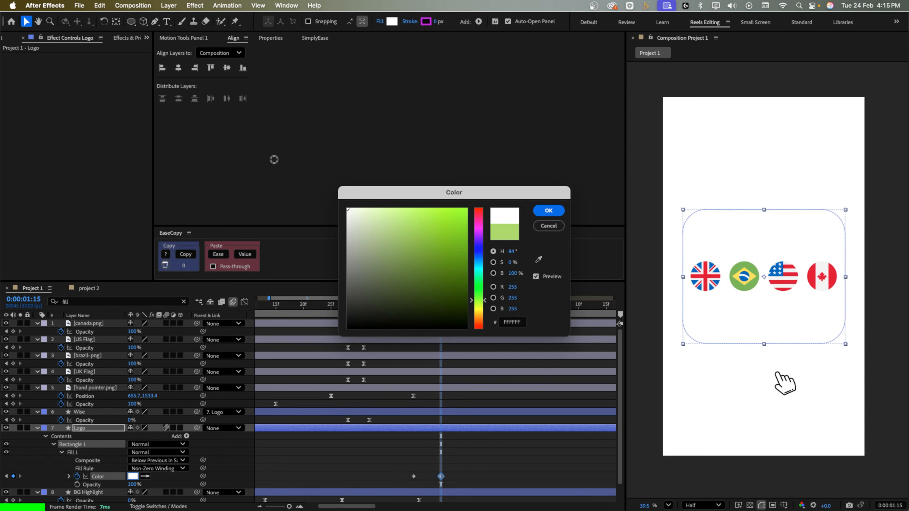
{"action": "left_click", "coordinate": [561, 213]}
{"action": "left_click_drag", "start_coordinate": [376, 313], "coordinate": [440, 314]}
Change the BG solid's color from white to a light grey in its solid settings
{"action": "scroll", "coordinate": [374, 396], "scroll_direction": "down", "scroll_amount": 1}
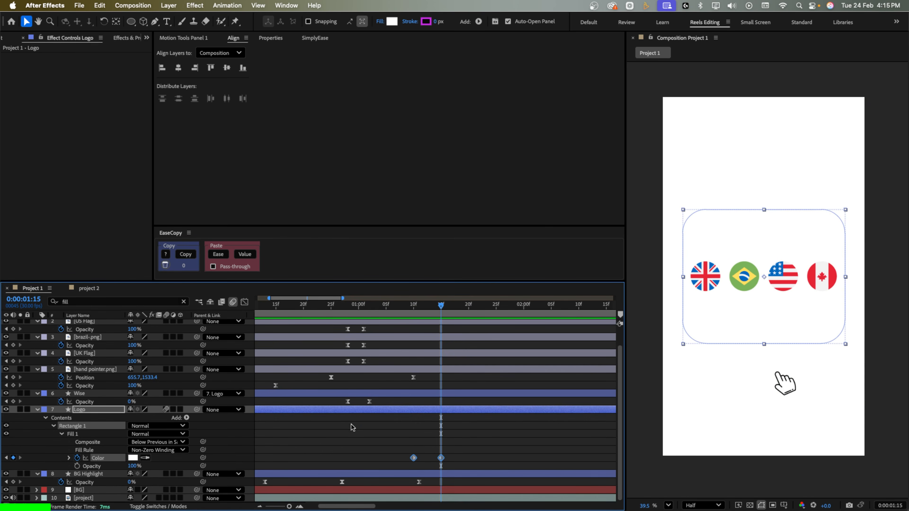
{"action": "left_click", "coordinate": [121, 489]}
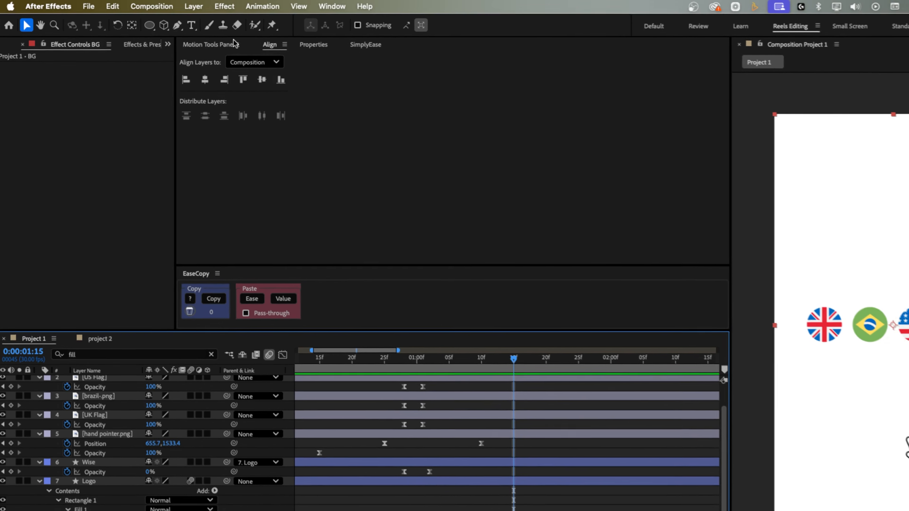
{"action": "left_click", "coordinate": [193, 6]}
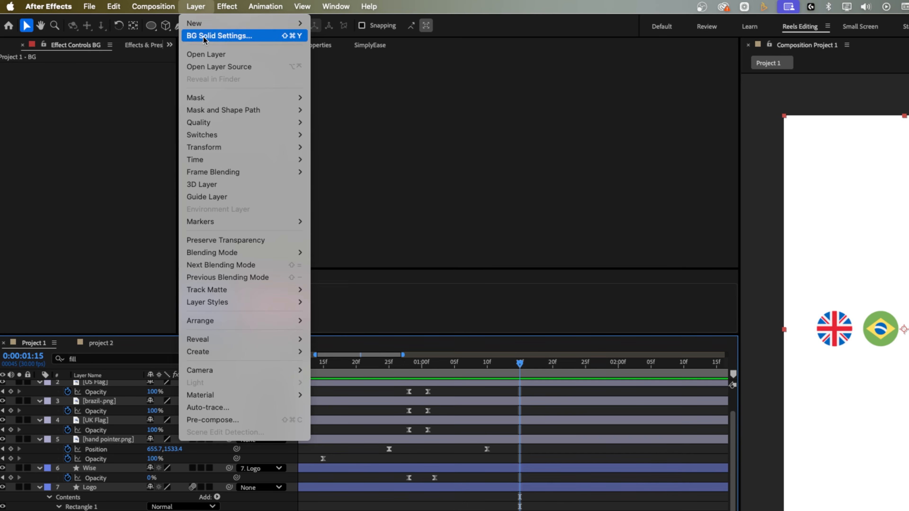
{"action": "left_click", "coordinate": [219, 35]}
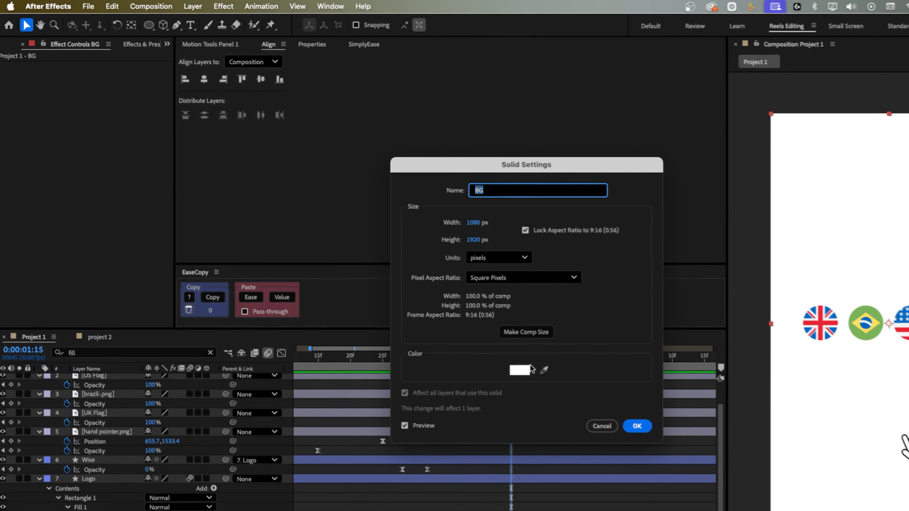
{"action": "left_click", "coordinate": [488, 349]}
{"action": "left_click", "coordinate": [372, 241]}
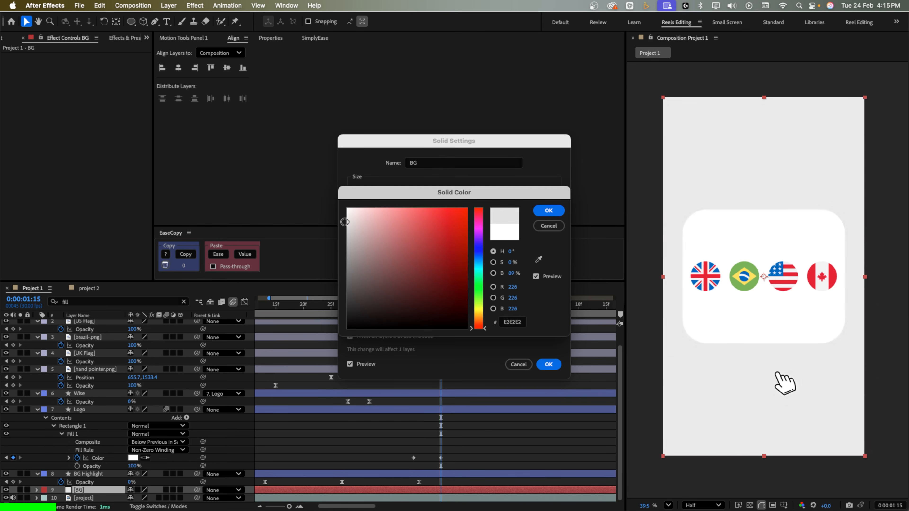
{"action": "left_click_drag", "start_coordinate": [342, 221], "coordinate": [339, 221]}
{"action": "left_click", "coordinate": [549, 211]}
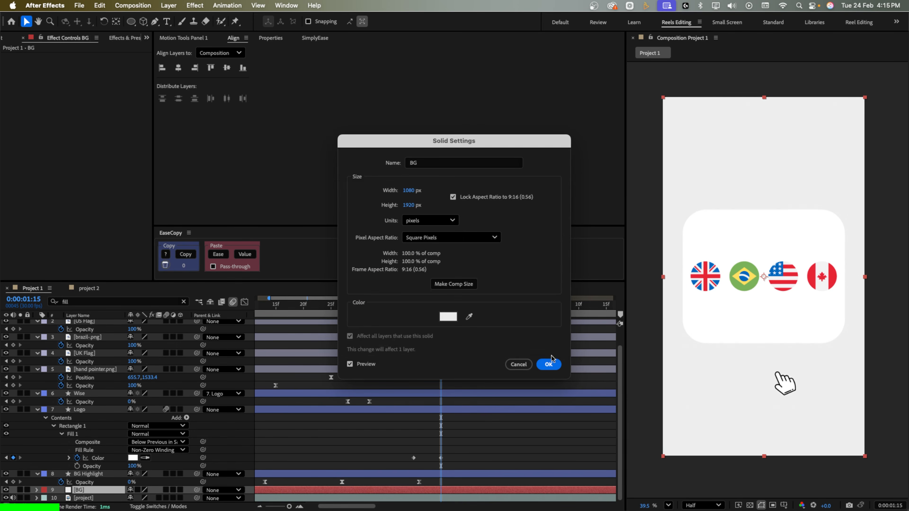
{"action": "left_click", "coordinate": [549, 364]}
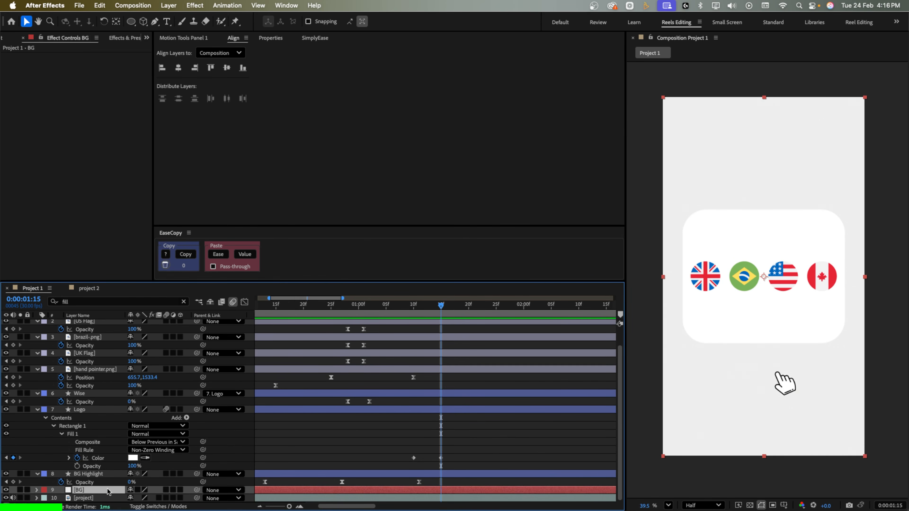
Reveal the Logo layer's keyframes and delay its last Size, Color and Opacity keyframes to 0:00:01:25
{"action": "left_click", "coordinate": [94, 411]}
{"action": "key", "text": "u"}
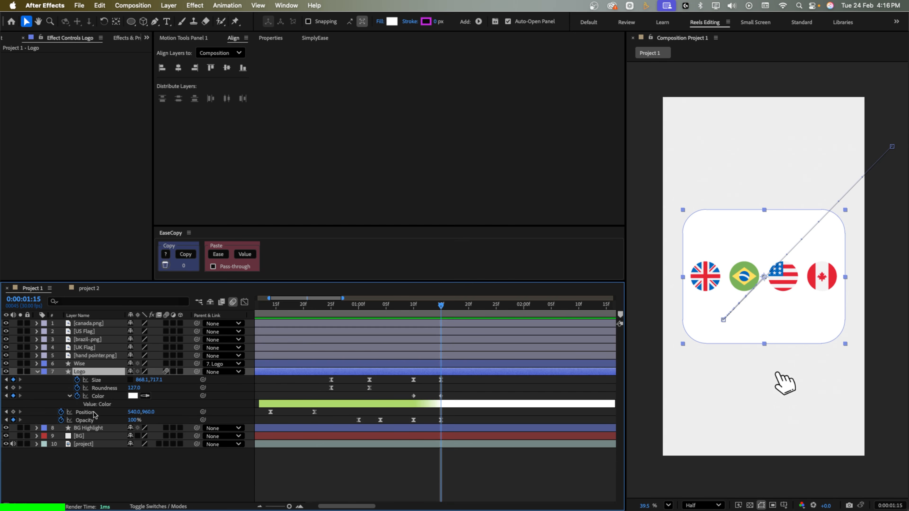
{"action": "left_click_drag", "start_coordinate": [458, 376], "coordinate": [481, 421]}
{"action": "left_click", "coordinate": [419, 305]}
{"action": "key", "text": "space"}
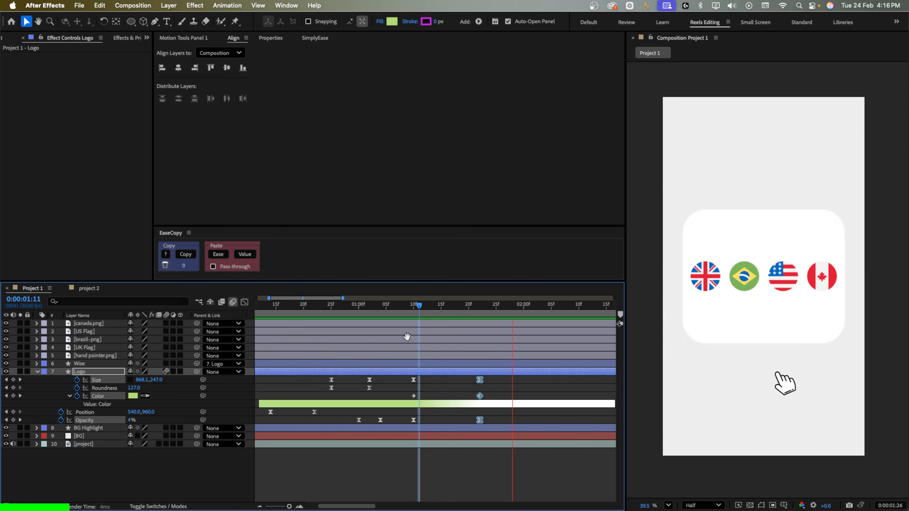
{"action": "left_click", "coordinate": [478, 306]}
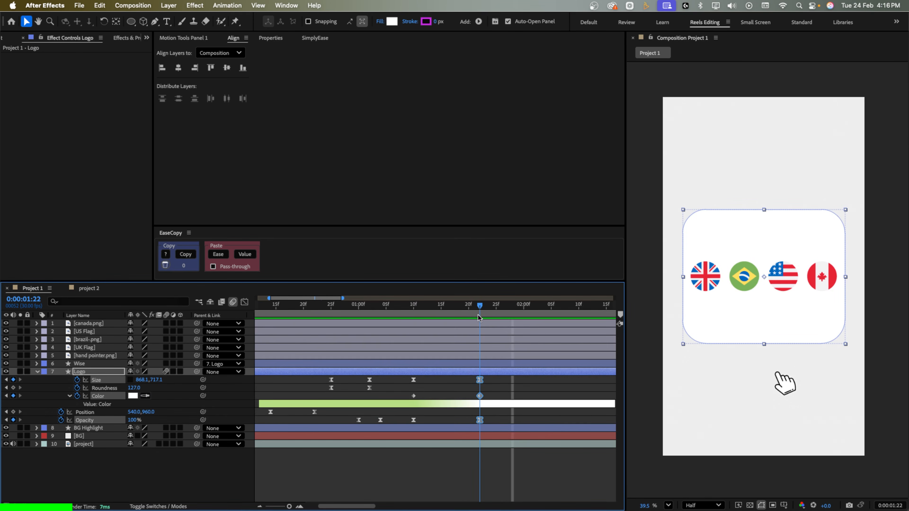
{"action": "left_click_drag", "start_coordinate": [480, 380], "coordinate": [498, 381]}
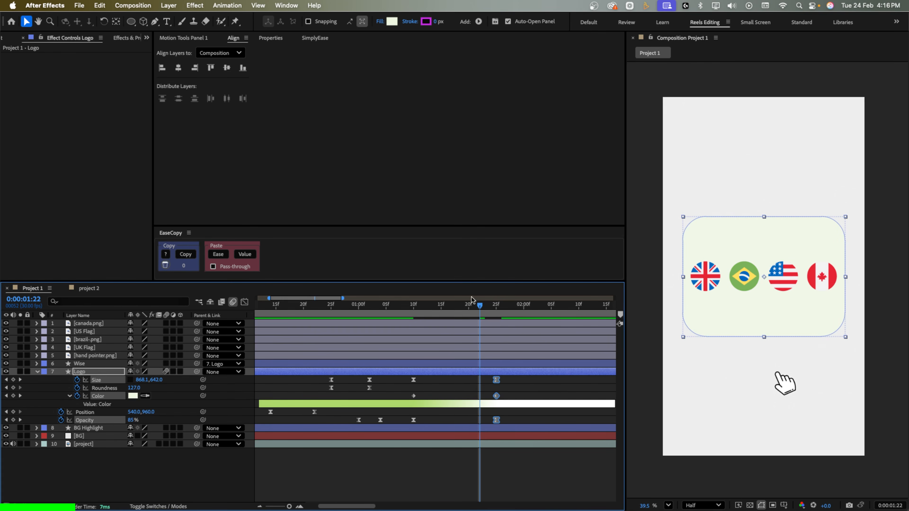
Add an overshoot to the Logo's Size by setting its height to 729.8 at 0:00:01:20, and preview the card growing
{"action": "left_click", "coordinate": [468, 307]}
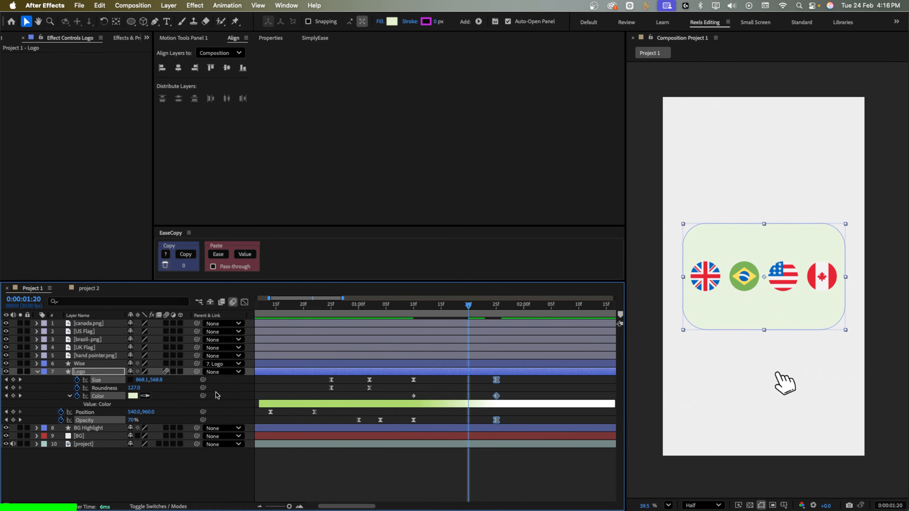
{"action": "left_click_drag", "start_coordinate": [156, 380], "coordinate": [222, 379]}
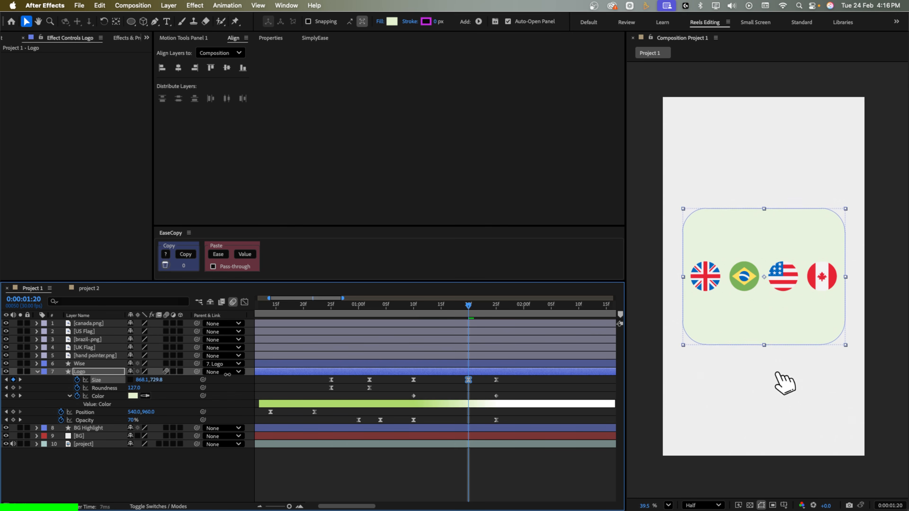
{"action": "left_click_drag", "start_coordinate": [419, 308], "coordinate": [476, 323]}
{"action": "key", "text": "space"}
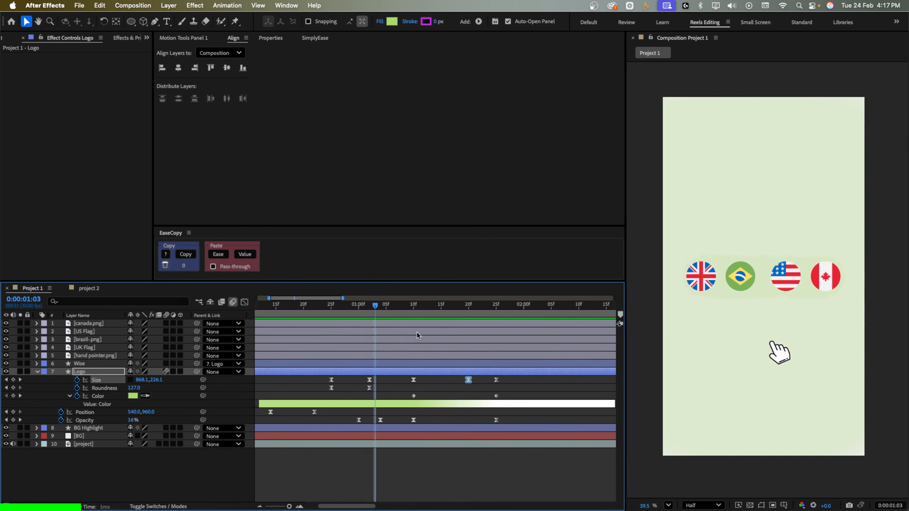
{"action": "mouse_move", "coordinate": [432, 315]}
{"action": "left_mouse_down"}
{"action": "mouse_move", "coordinate": [420, 321]}
{"action": "mouse_move", "coordinate": [462, 324]}
{"action": "mouse_move", "coordinate": [428, 325]}
{"action": "left_mouse_up"}
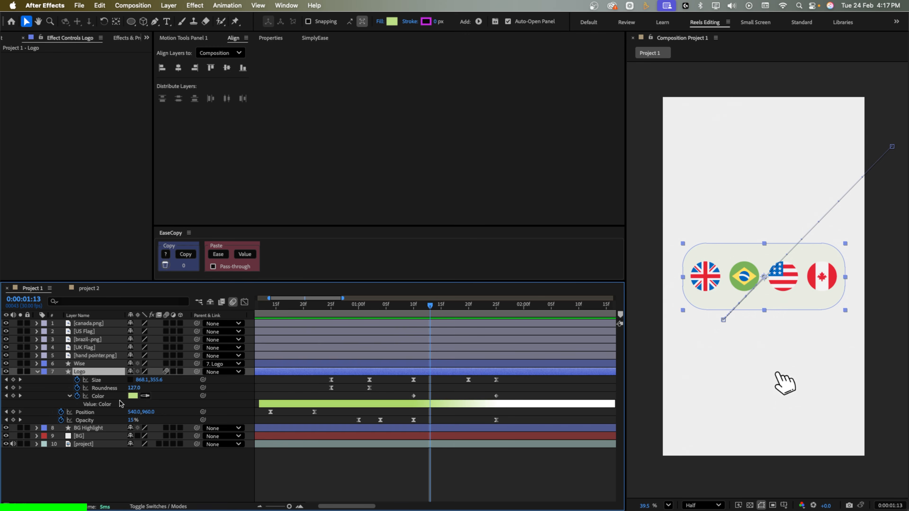
Duplicate the BG Highlight layer, shift the copy to start at about 0:00:00:23, and preview the second highlight
{"action": "left_click", "coordinate": [90, 428]}
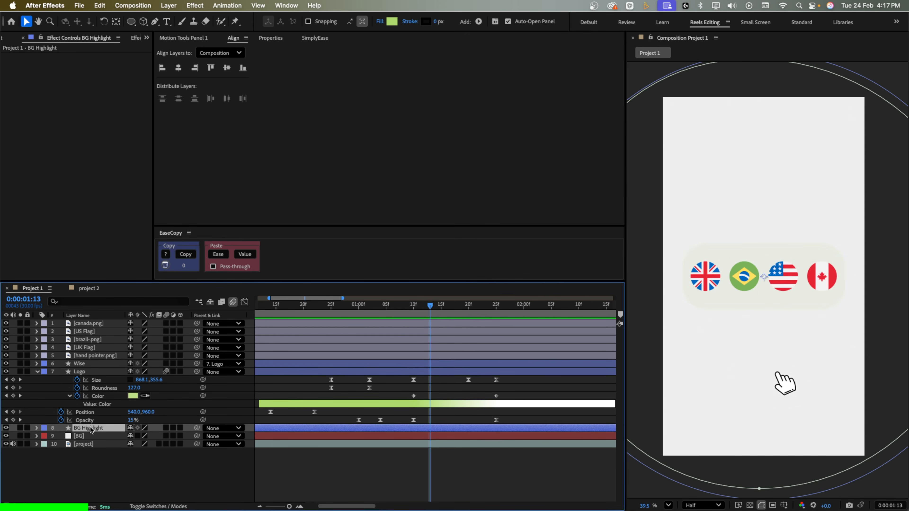
{"action": "key", "text": "u"}
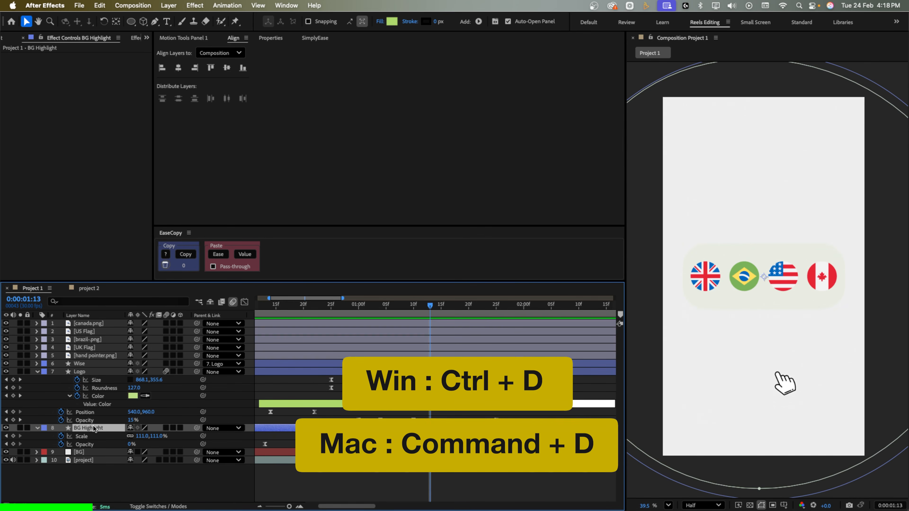
{"action": "key", "text": "super+d"}
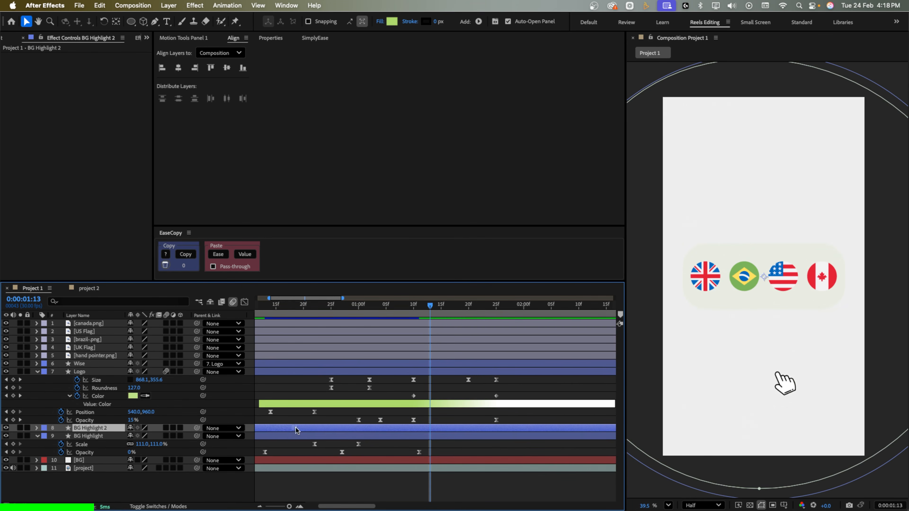
{"action": "left_click_drag", "start_coordinate": [296, 429], "coordinate": [412, 430]}
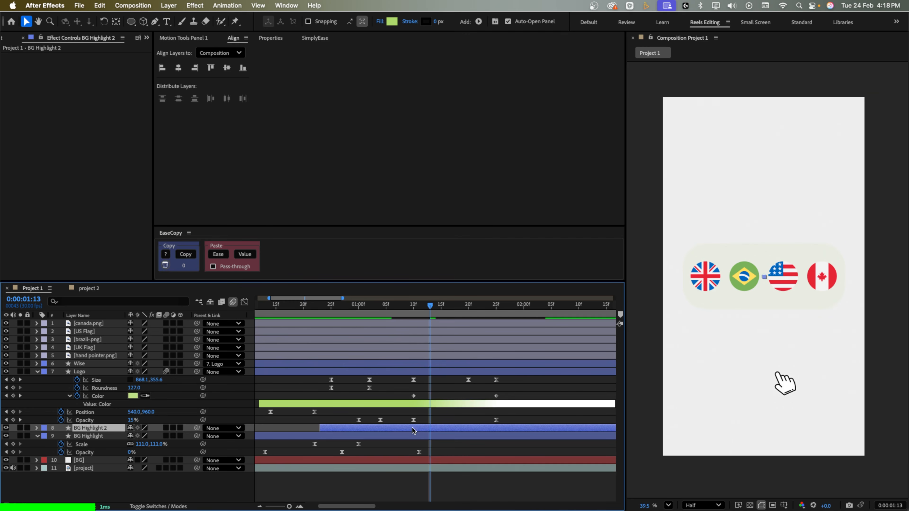
{"action": "key", "text": "space"}
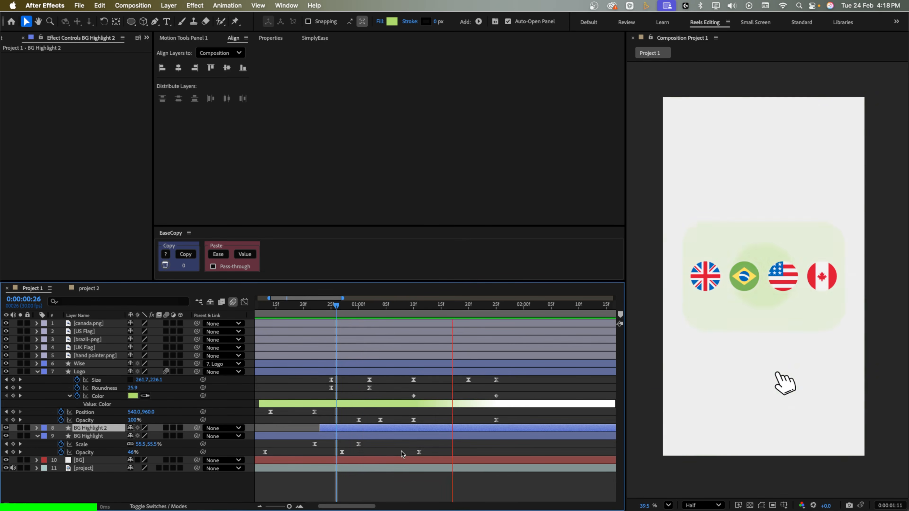
{"action": "key", "text": "space"}
Move BG Highlight 2's Scale keyframes to about 0:00:01:11 and 0:00:01:29 to slow its expansion, and preview the result
{"action": "key", "text": "u"}
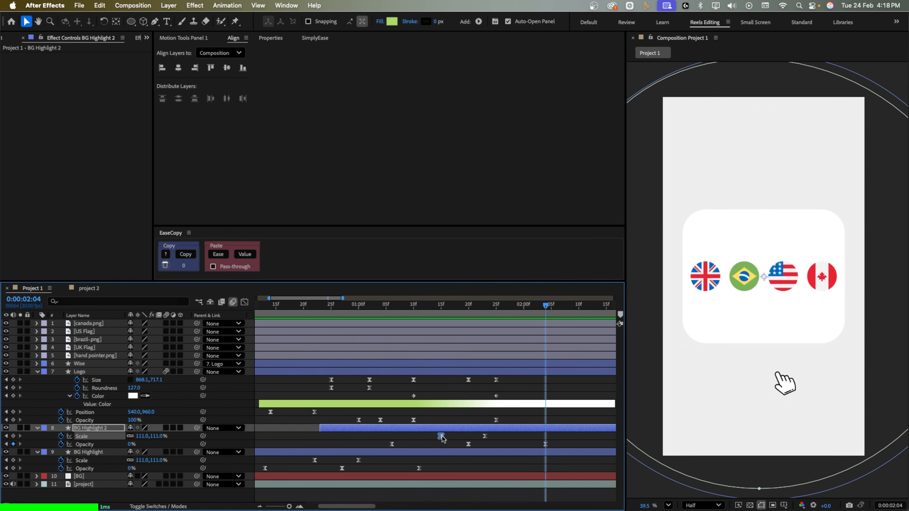
{"action": "left_click_drag", "start_coordinate": [443, 436], "coordinate": [421, 436]}
{"action": "left_click_drag", "start_coordinate": [484, 436], "coordinate": [518, 436]}
{"action": "key", "text": "space"}
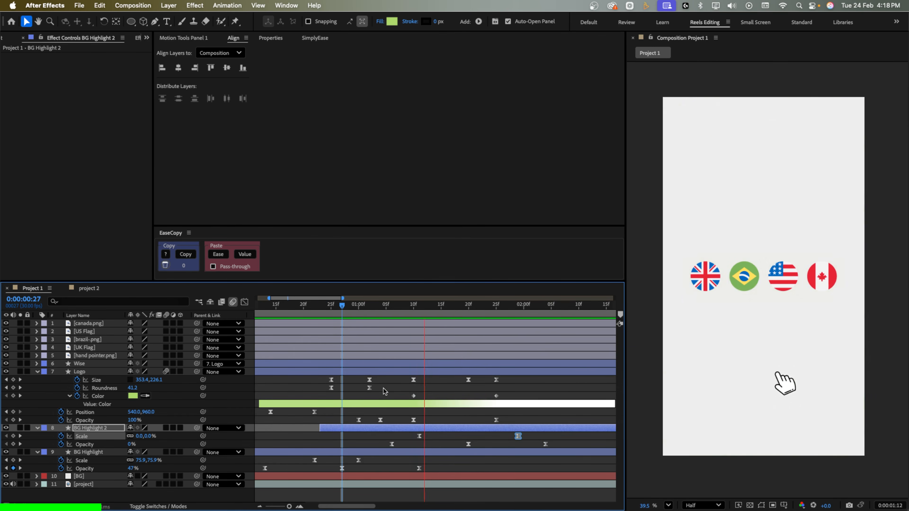
{"action": "key", "text": "space"}
Collapse the revealed properties of all layers in the timeline and clear the selection
{"action": "left_click", "coordinate": [350, 436]}
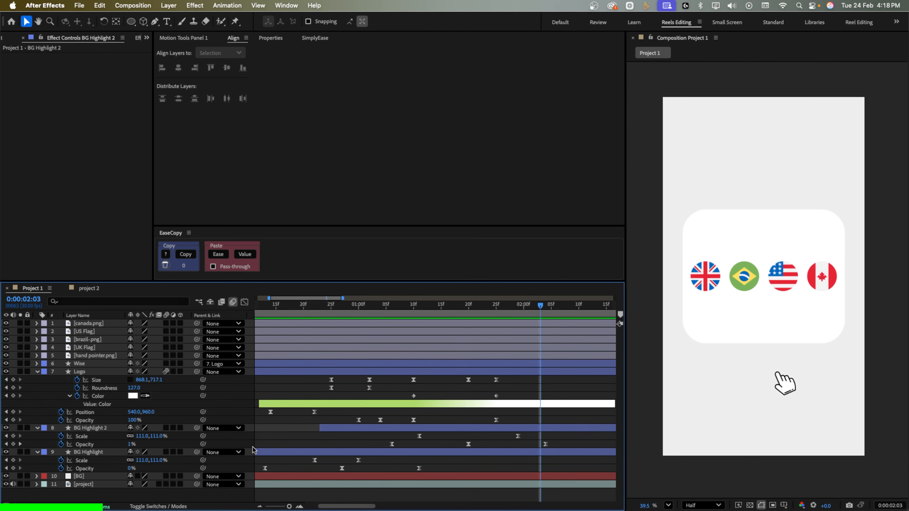
{"action": "key", "text": "super+a"}
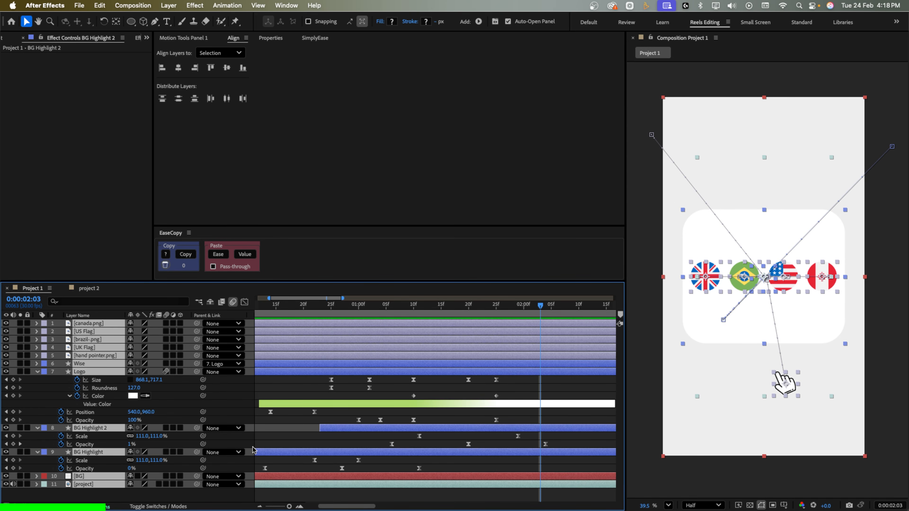
{"action": "key", "text": "u"}
{"action": "key", "text": "u"}
{"action": "left_click", "coordinate": [290, 462]}
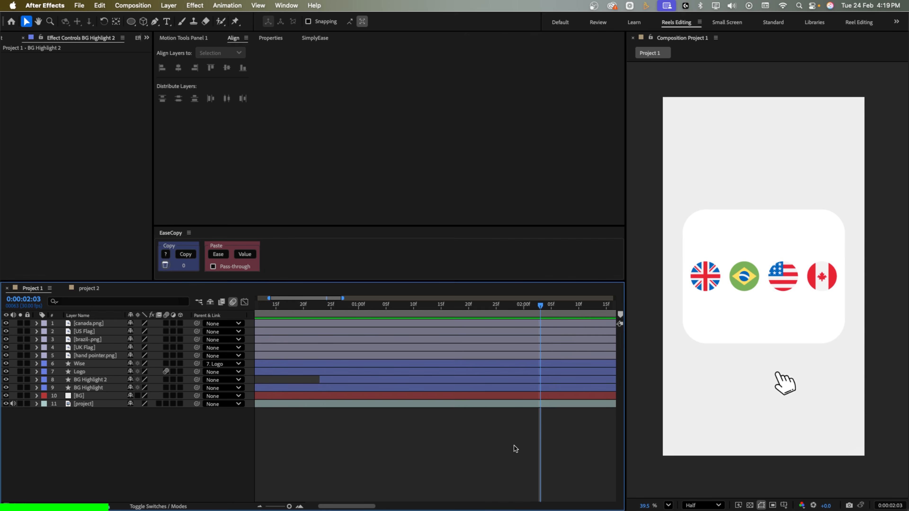
Fade out the UK Flag with Opacity keyframes of 100% at 0:00:01:20 and 0% at 0:00:01:25
{"action": "left_click", "coordinate": [698, 280]}
{"action": "key", "text": "t"}
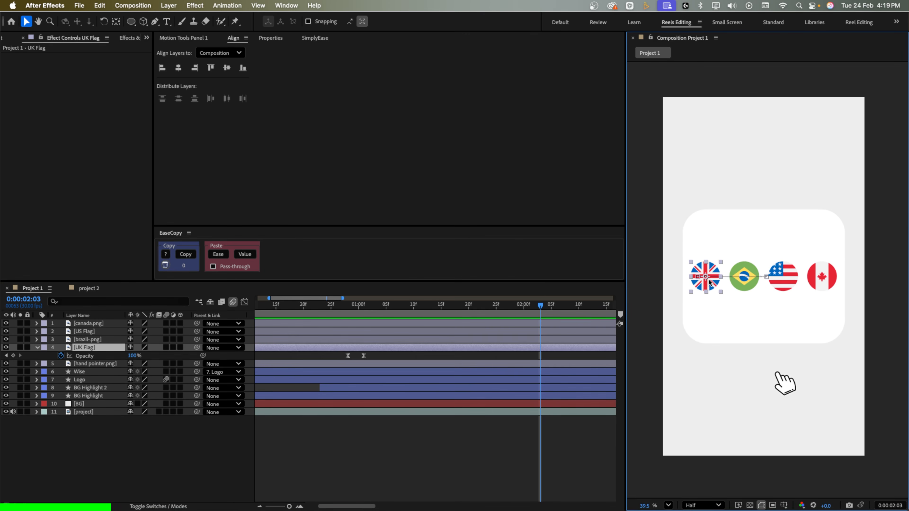
{"action": "left_click", "coordinate": [437, 312]}
{"action": "left_click_drag", "start_coordinate": [437, 313], "coordinate": [480, 312]}
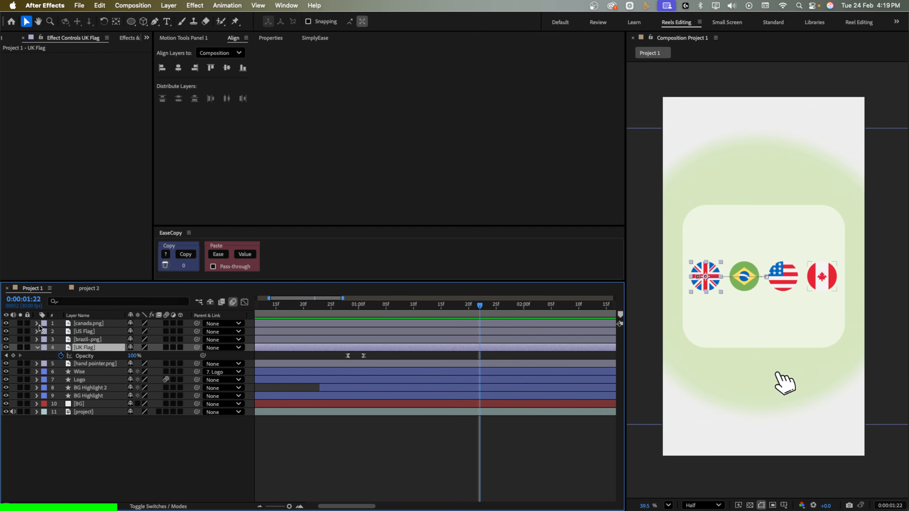
{"action": "left_click", "coordinate": [13, 355]}
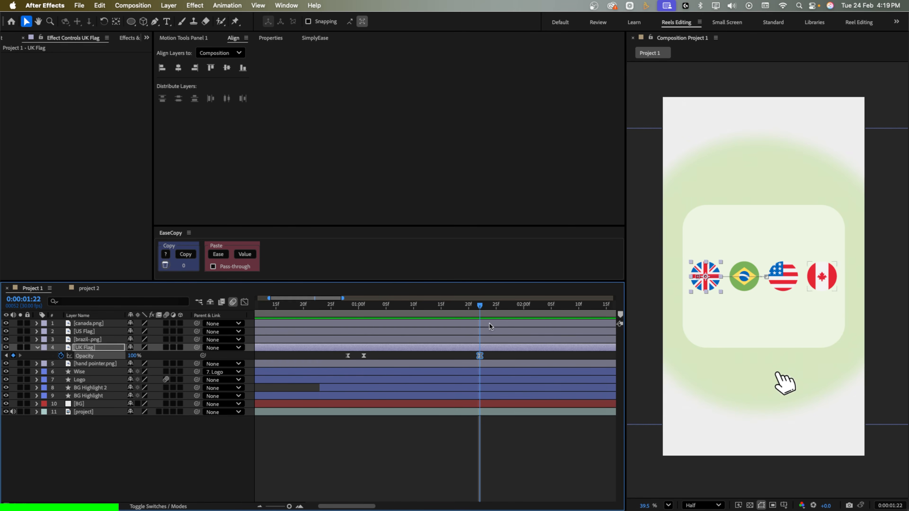
{"action": "left_click_drag", "start_coordinate": [480, 356], "coordinate": [468, 356]}
{"action": "mouse_move", "coordinate": [478, 305]}
{"action": "left_mouse_down"}
{"action": "mouse_move", "coordinate": [468, 309]}
{"action": "mouse_move", "coordinate": [494, 312]}
{"action": "left_mouse_up"}
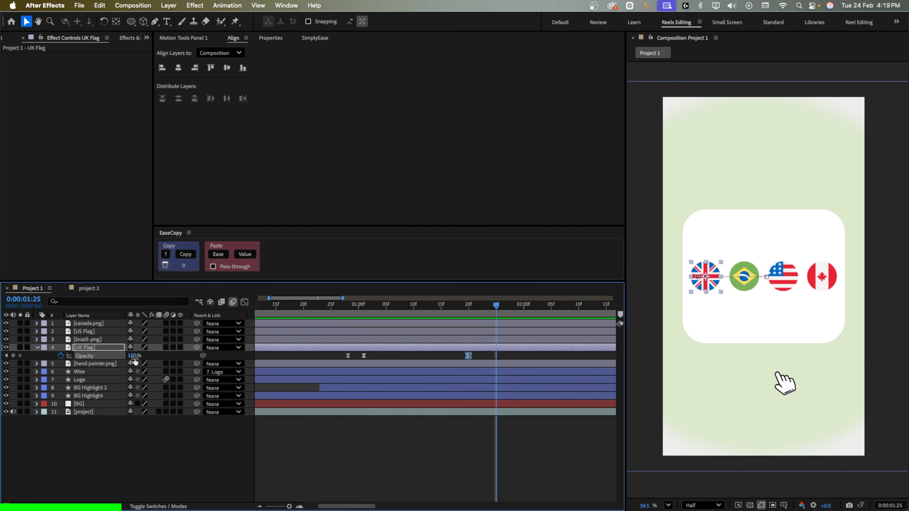
{"action": "left_click_drag", "start_coordinate": [133, 356], "coordinate": [40, 363]}
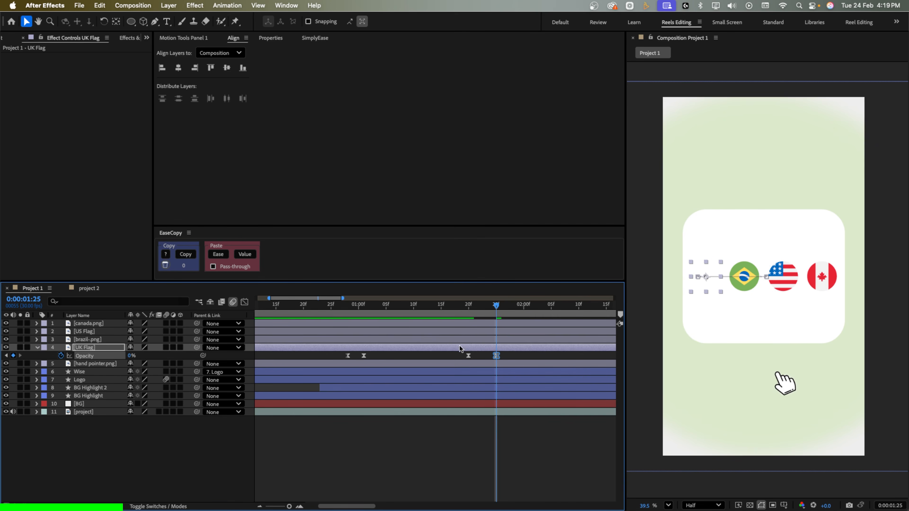
Animate the UK Flag's Position to slide straight up between keyframes at 0:00:01:20 and 0:00:01:25, and preview the exit
{"action": "left_click", "coordinate": [467, 347]}
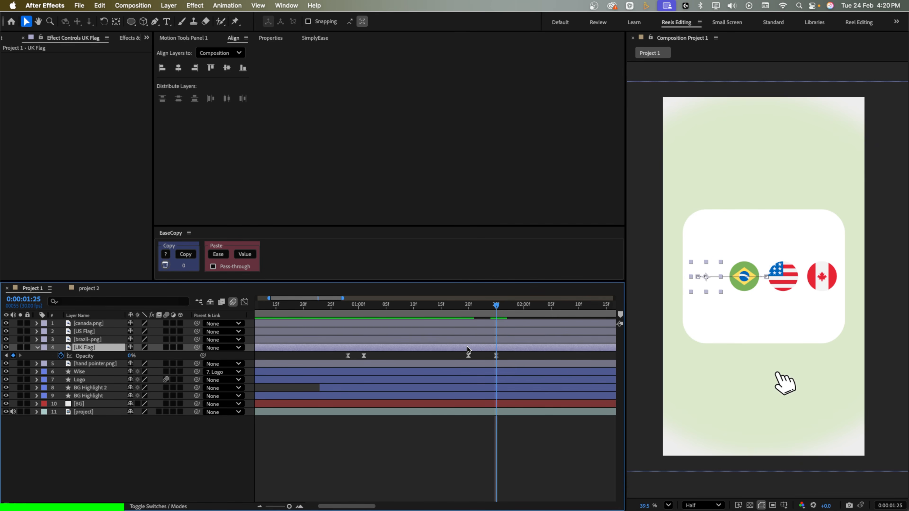
{"action": "key", "text": "shift+p"}
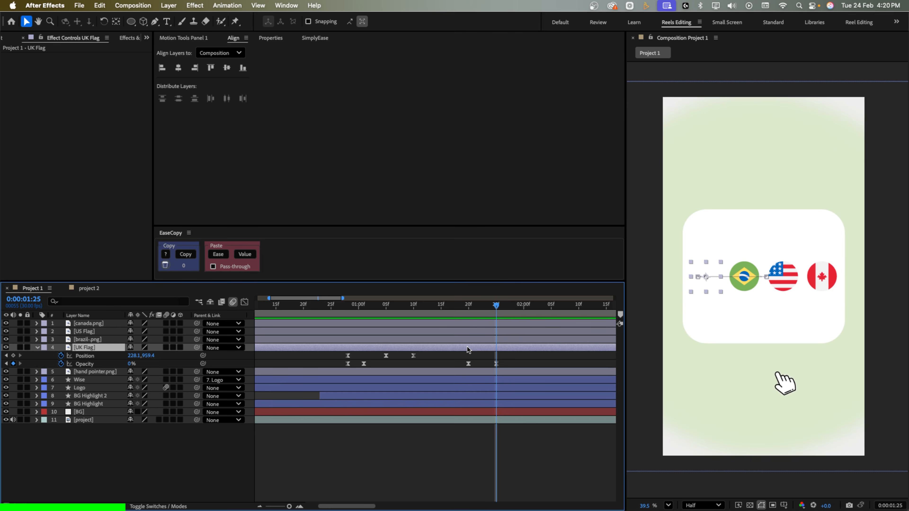
{"action": "left_click", "coordinate": [468, 312]}
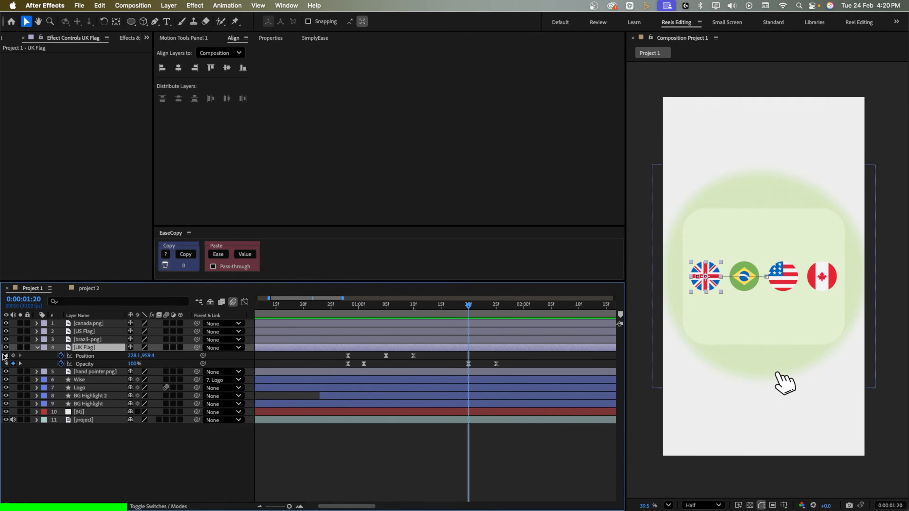
{"action": "left_click", "coordinate": [14, 356]}
{"action": "left_click_drag", "start_coordinate": [472, 307], "coordinate": [497, 308]}
{"action": "left_click_drag", "start_coordinate": [147, 356], "coordinate": [48, 365]}
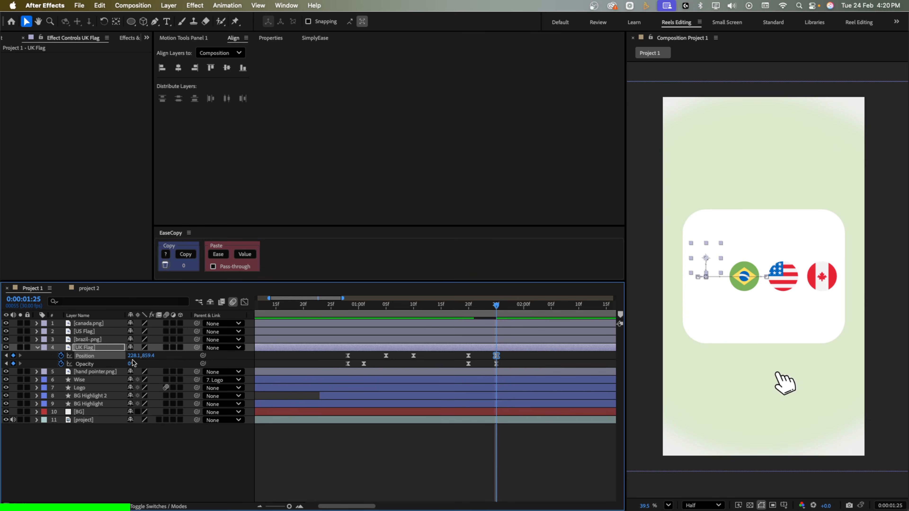
{"action": "left_click", "coordinate": [450, 308]}
{"action": "key", "text": "space"}
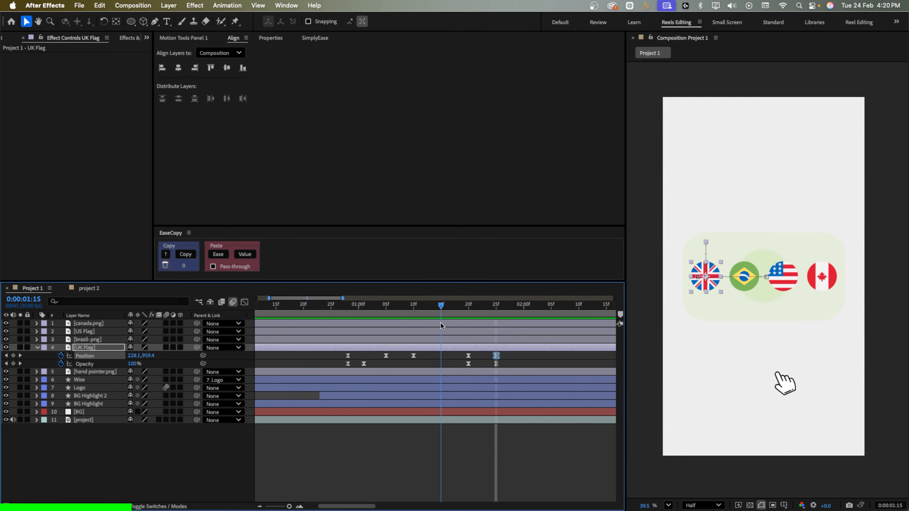
Add starting Position and Scale keyframes to the Brazil flag at 0:00:01:19, keeping its current place in the row
{"action": "left_click", "coordinate": [499, 314]}
{"action": "left_click", "coordinate": [498, 312]}
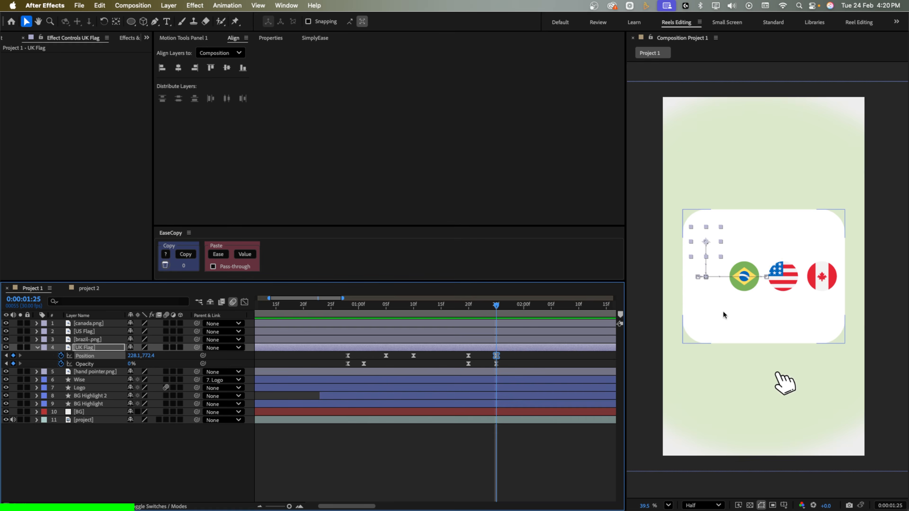
{"action": "left_click", "coordinate": [95, 341]}
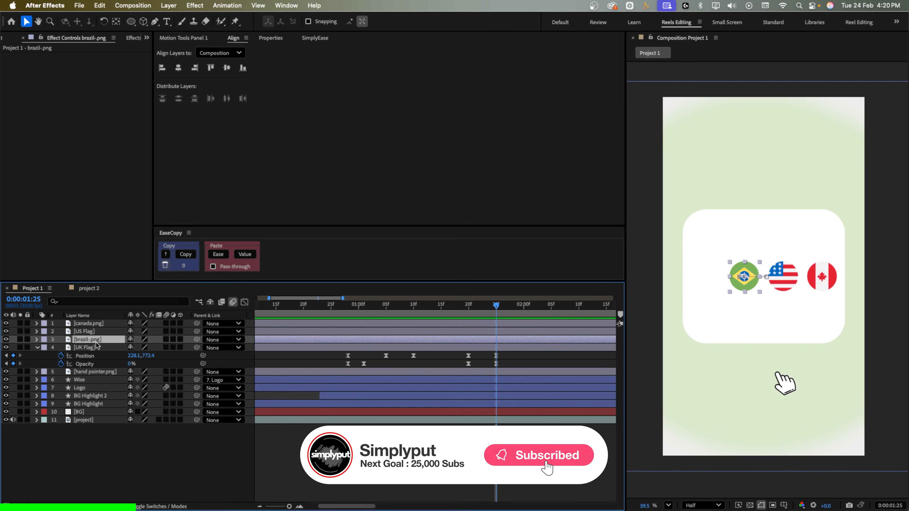
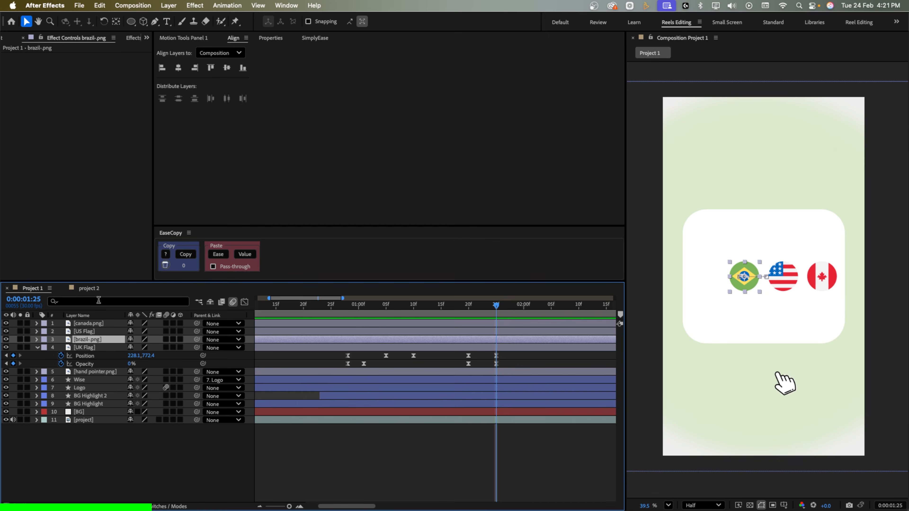
{"action": "key", "text": "p"}
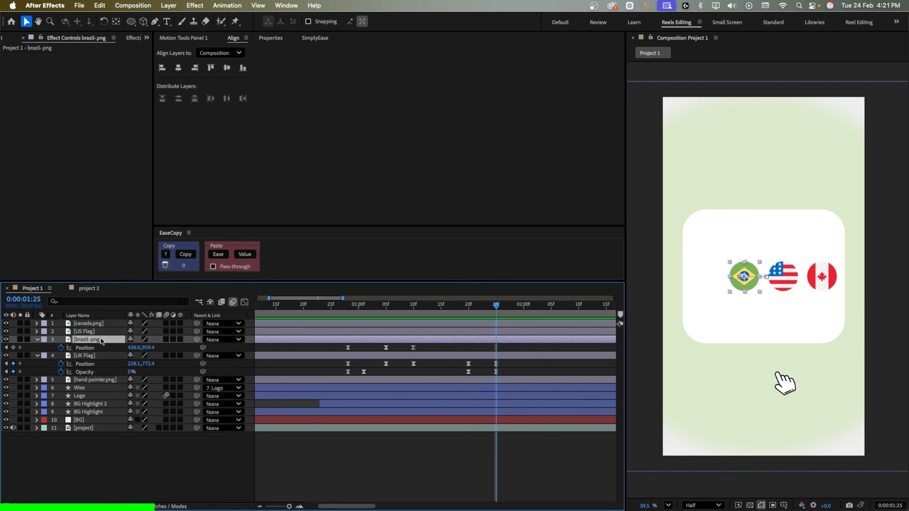
{"action": "key", "text": "shift+s"}
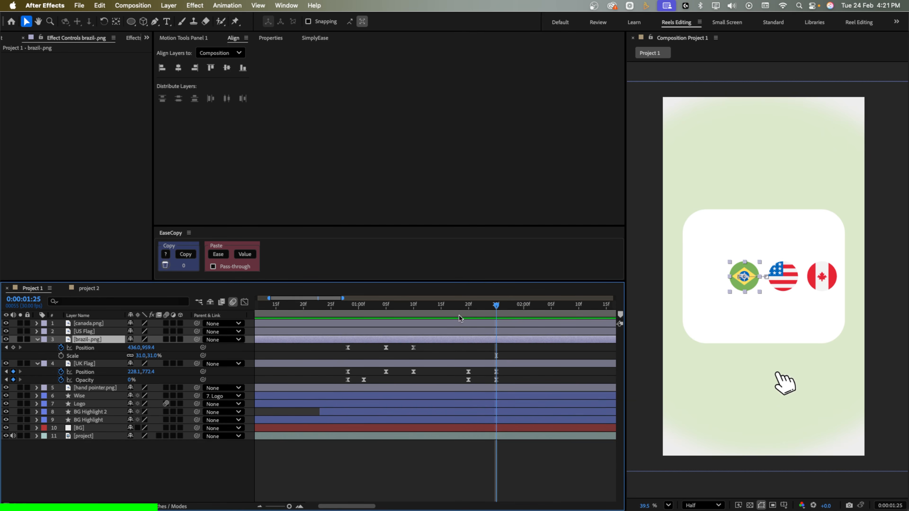
{"action": "mouse_move", "coordinate": [461, 320]}
{"action": "left_mouse_down"}
{"action": "mouse_move", "coordinate": [451, 321]}
{"action": "mouse_move", "coordinate": [461, 322]}
{"action": "left_mouse_up"}
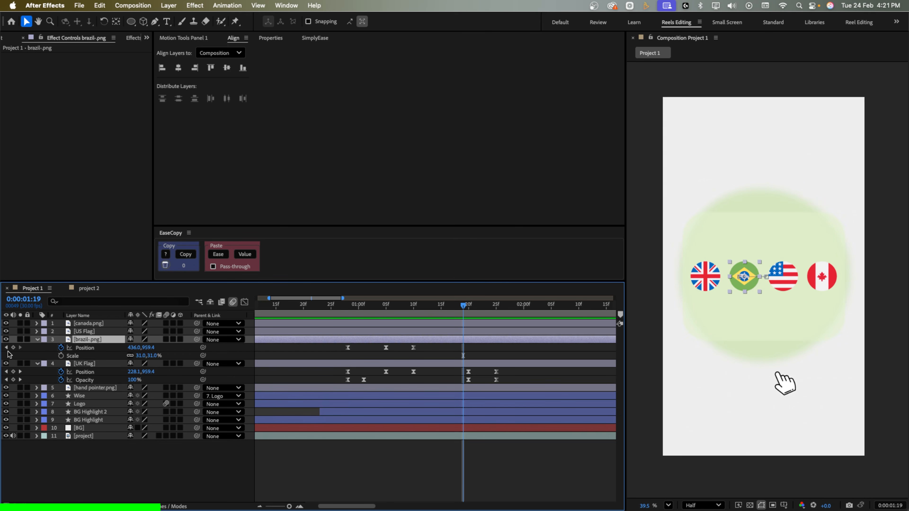
{"action": "left_click", "coordinate": [14, 347]}
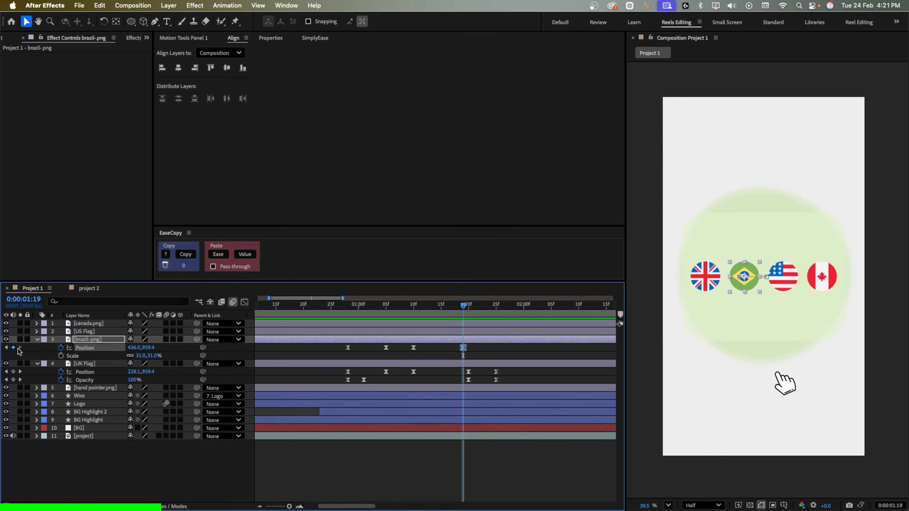
{"action": "left_click", "coordinate": [60, 356]}
At 0:00:01:25, move the Brazil flag to the card's lower-left side at about (207, 1009) and set its Scale to 20%
{"action": "left_click", "coordinate": [479, 318]}
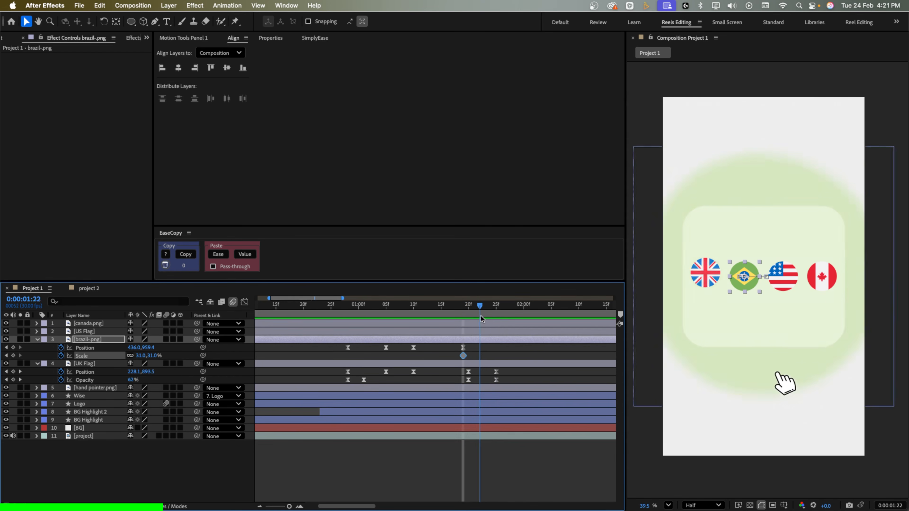
{"action": "left_click_drag", "start_coordinate": [481, 318], "coordinate": [497, 317]}
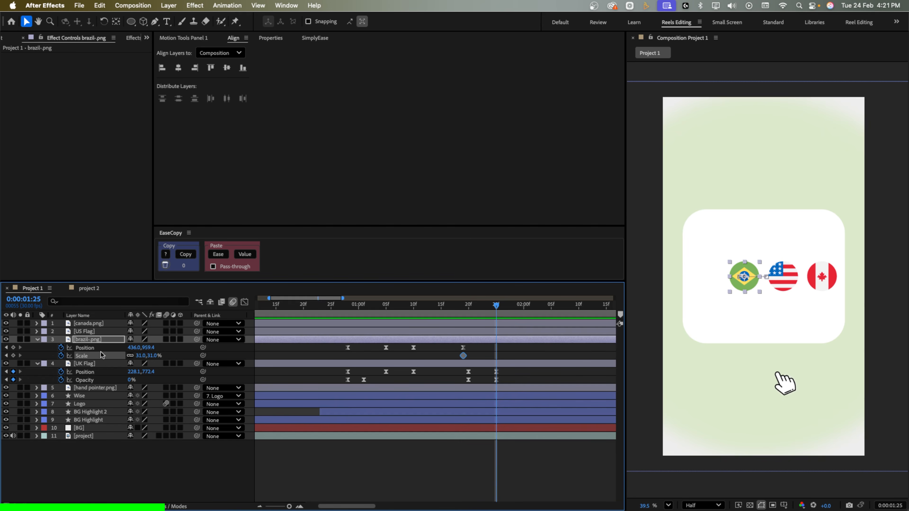
{"action": "left_click", "coordinate": [100, 338]}
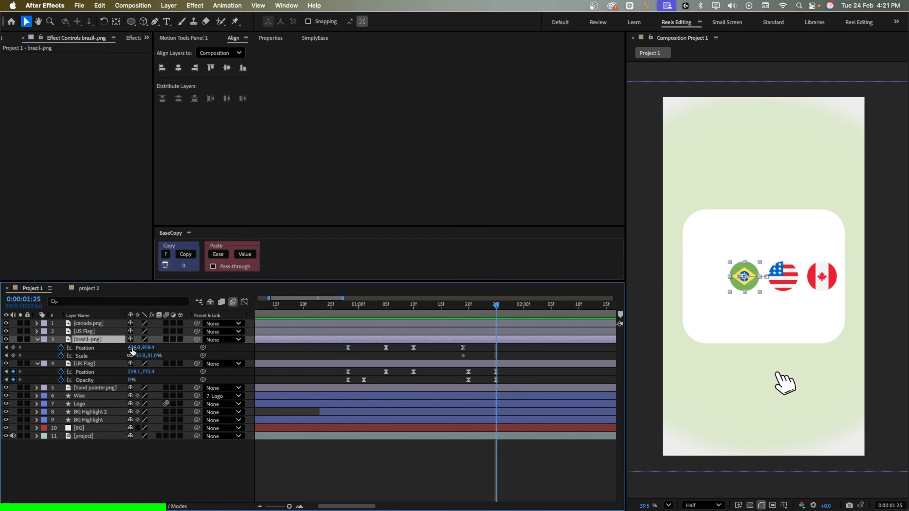
{"action": "left_click_drag", "start_coordinate": [132, 347], "coordinate": [61, 356]}
{"action": "left_click_drag", "start_coordinate": [134, 348], "coordinate": [189, 346]}
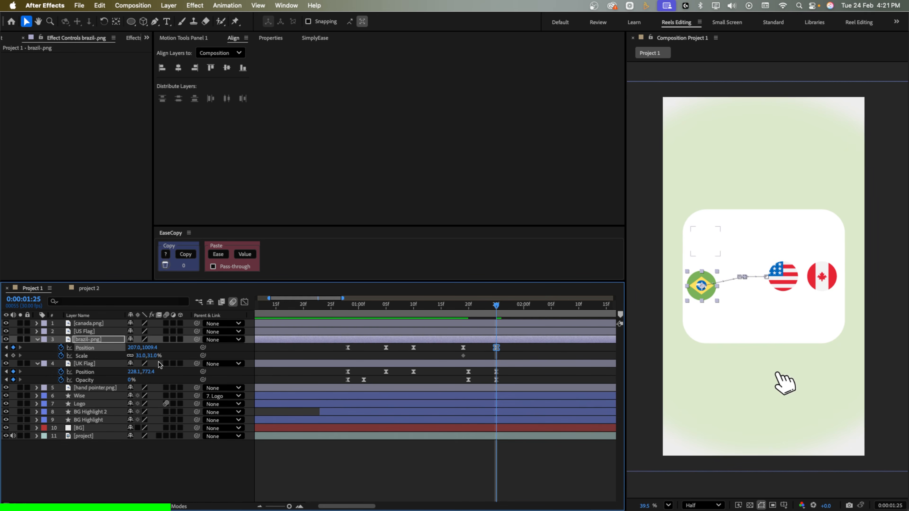
{"action": "left_click", "coordinate": [151, 355]}
{"action": "type", "text": "20"}
{"action": "left_click", "coordinate": [189, 358]}
Shift the Brazil flag's final Position and Scale keyframes one frame later, to 0:00:01:26
{"action": "left_click", "coordinate": [506, 315]}
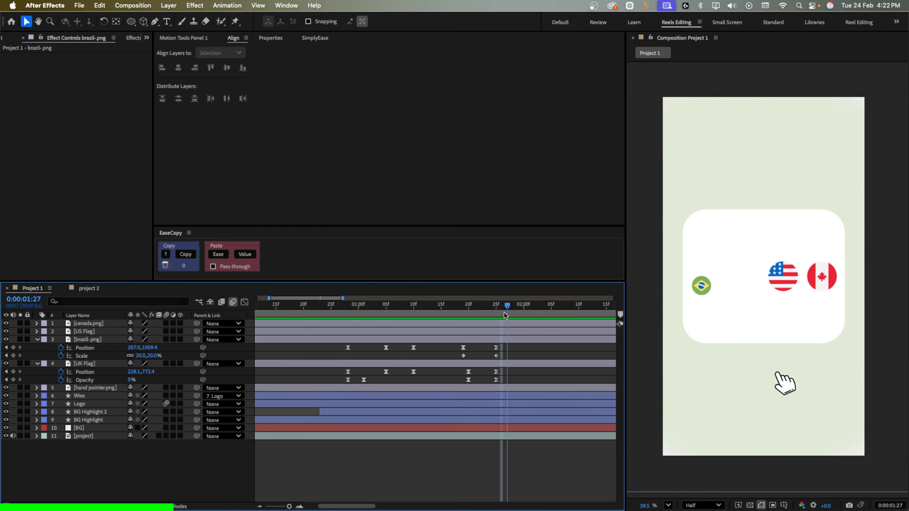
{"action": "mouse_move", "coordinate": [504, 315]}
{"action": "left_mouse_down"}
{"action": "mouse_move", "coordinate": [463, 316]}
{"action": "mouse_move", "coordinate": [496, 313]}
{"action": "left_mouse_up"}
{"action": "left_click_drag", "start_coordinate": [497, 347], "coordinate": [501, 356]}
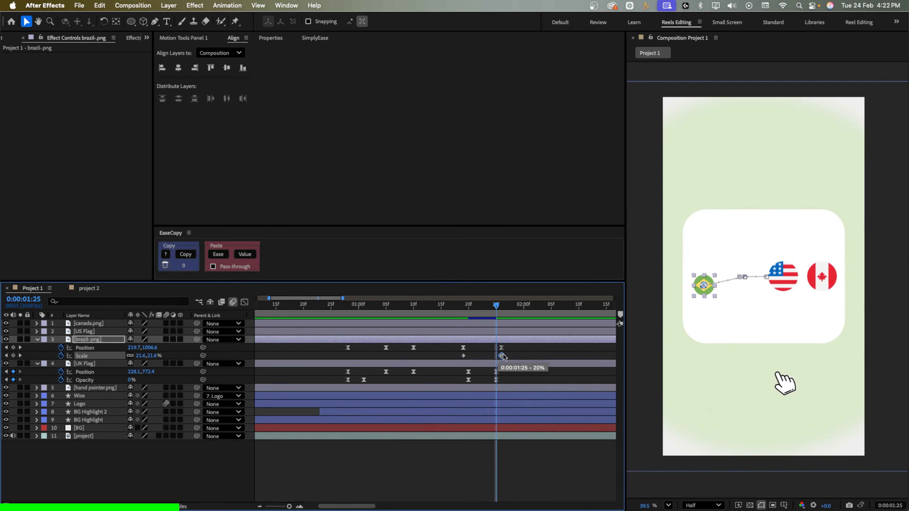
Add an overshoot Position keyframe for the Brazil flag at 0:00:01:24, placing it slightly beyond its final spot at about (173, 1017)
{"action": "left_click", "coordinate": [486, 314]}
{"action": "left_click_drag", "start_coordinate": [485, 314], "coordinate": [490, 314]}
{"action": "left_click_drag", "start_coordinate": [147, 348], "coordinate": [111, 356]}
{"action": "left_click_drag", "start_coordinate": [474, 312], "coordinate": [492, 320]}
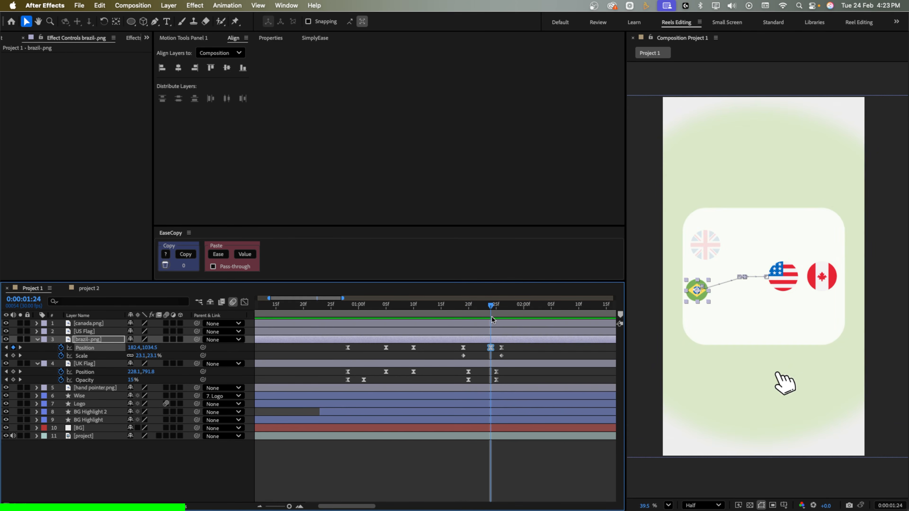
{"action": "scroll", "coordinate": [719, 300], "scroll_direction": "up", "scroll_amount": 5}
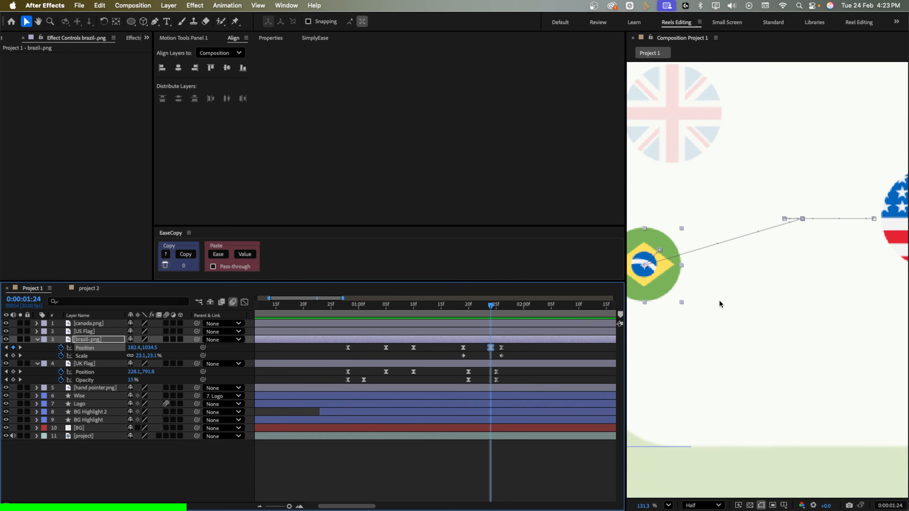
{"action": "left_click_drag", "start_coordinate": [716, 302], "coordinate": [805, 324]}
{"action": "key", "text": "v"}
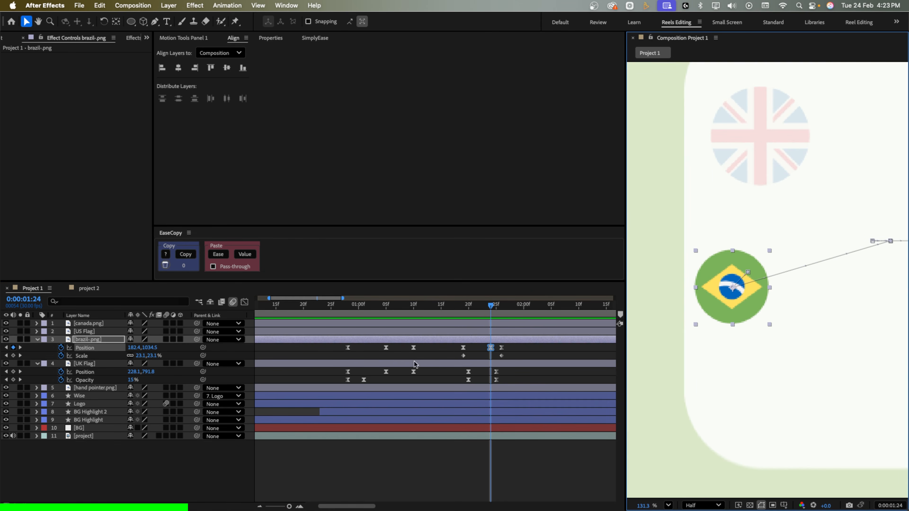
{"action": "left_click_drag", "start_coordinate": [733, 287], "coordinate": [726, 276]}
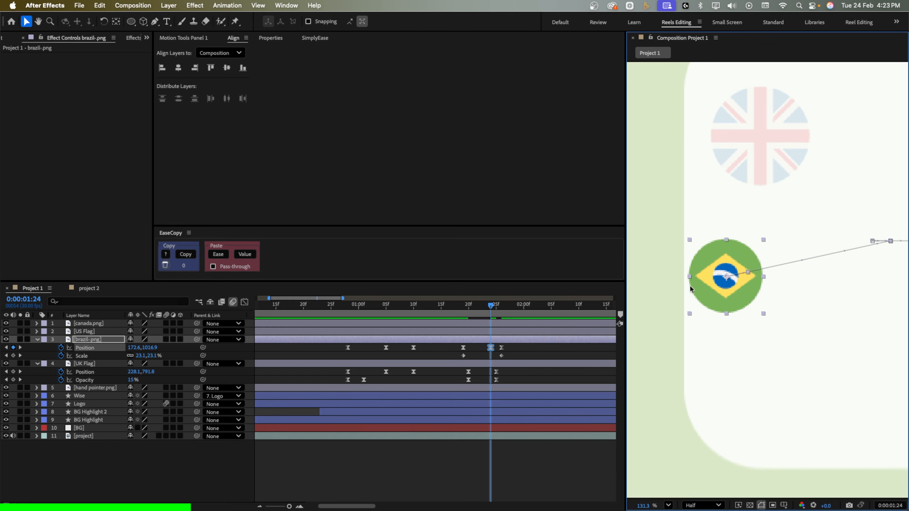
Move the starting exit keyframes two frames earlier, the Brazil flag's to 0:00:01:17 and the UK Flag's to 0:00:01:18, and preview
{"action": "left_click_drag", "start_coordinate": [482, 309], "coordinate": [556, 315]}
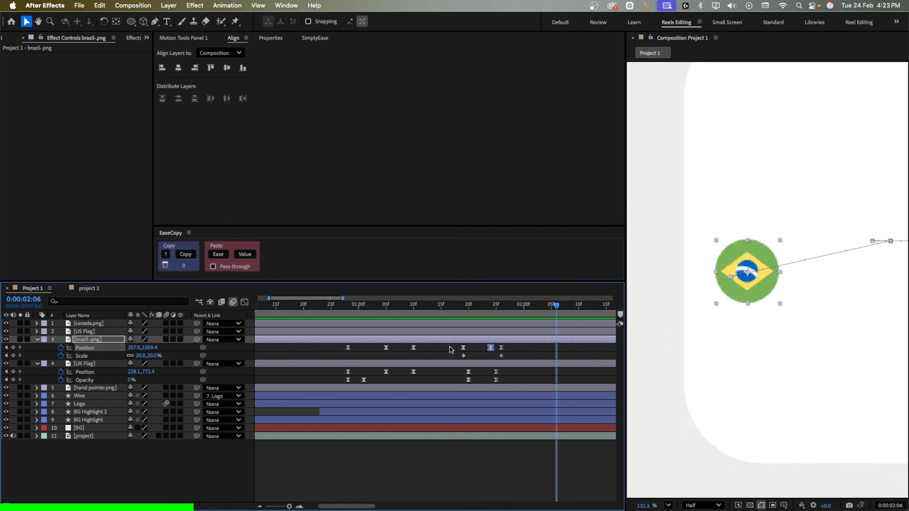
{"action": "left_click_drag", "start_coordinate": [450, 350], "coordinate": [458, 382]}
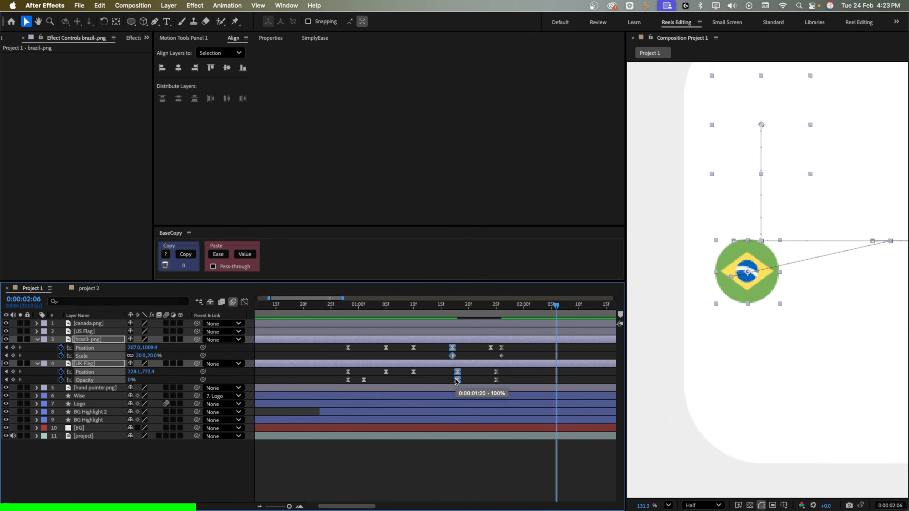
{"action": "left_click", "coordinate": [429, 305]}
{"action": "scroll", "coordinate": [744, 270], "scroll_direction": "down", "scroll_amount": 5}
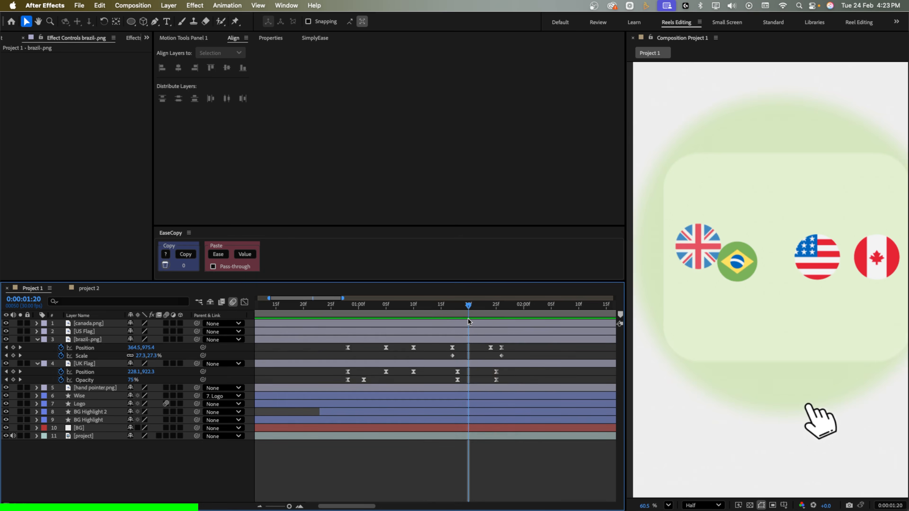
{"action": "key", "text": "space"}
{"action": "key", "text": "space"}
Return to 0:00:01:17 and select the Brazil flag's two Scale keyframes for easing
{"action": "left_click_drag", "start_coordinate": [466, 308], "coordinate": [454, 324]}
{"action": "left_click", "coordinate": [505, 371]}
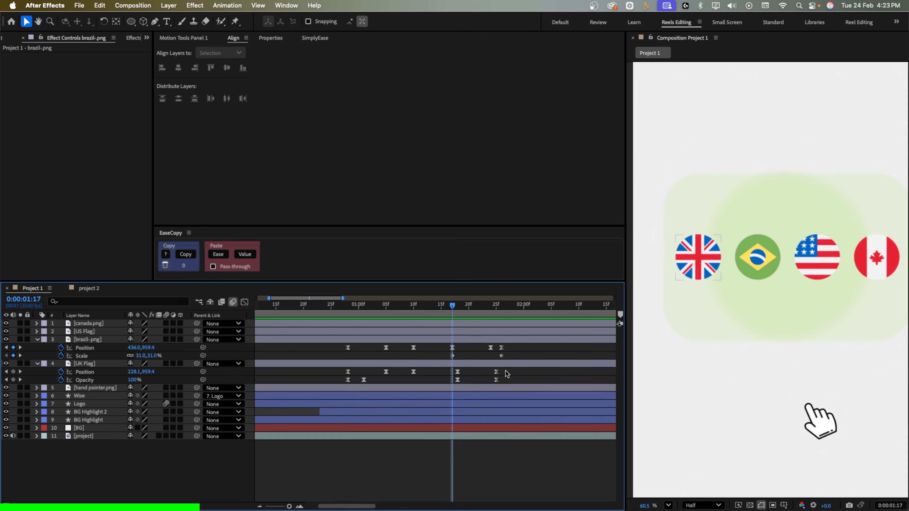
{"action": "left_click_drag", "start_coordinate": [514, 356], "coordinate": [443, 362]}
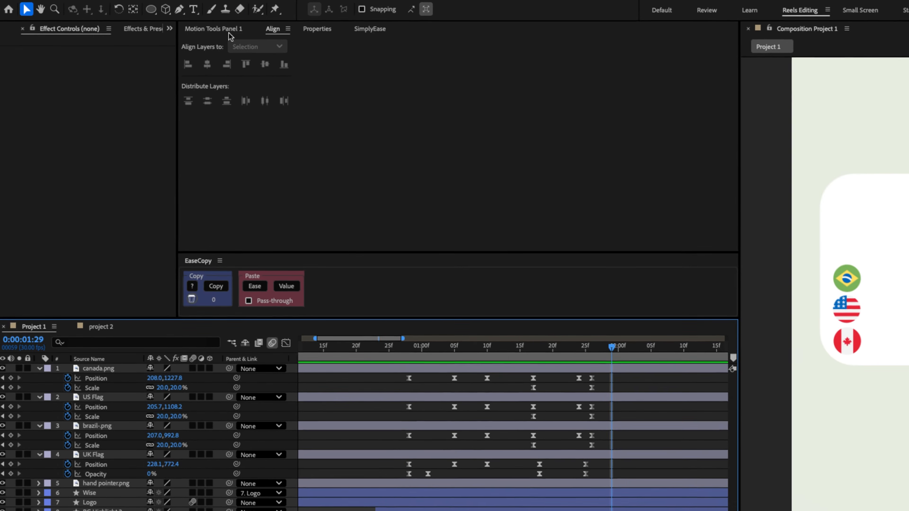
Add a text layer reading "$17,346" on the white card above the flags
{"action": "left_click", "coordinate": [193, 9]}
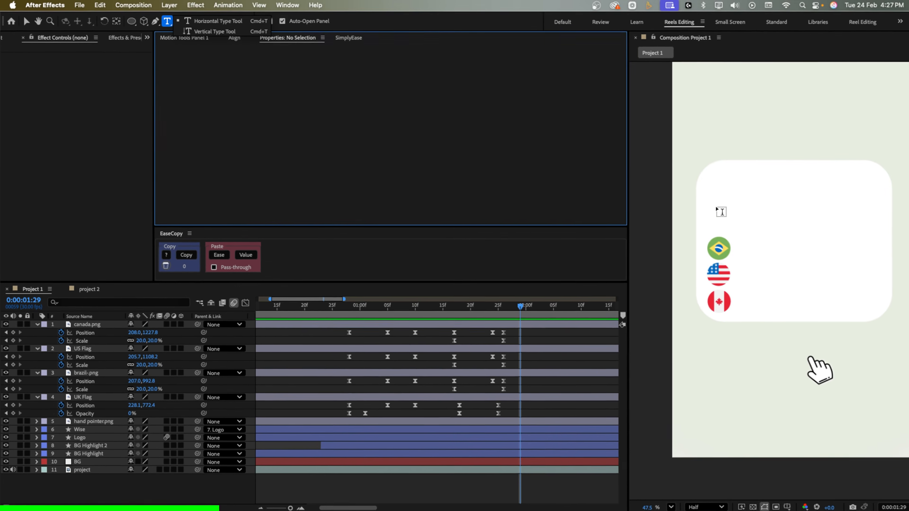
{"action": "left_click", "coordinate": [717, 206]}
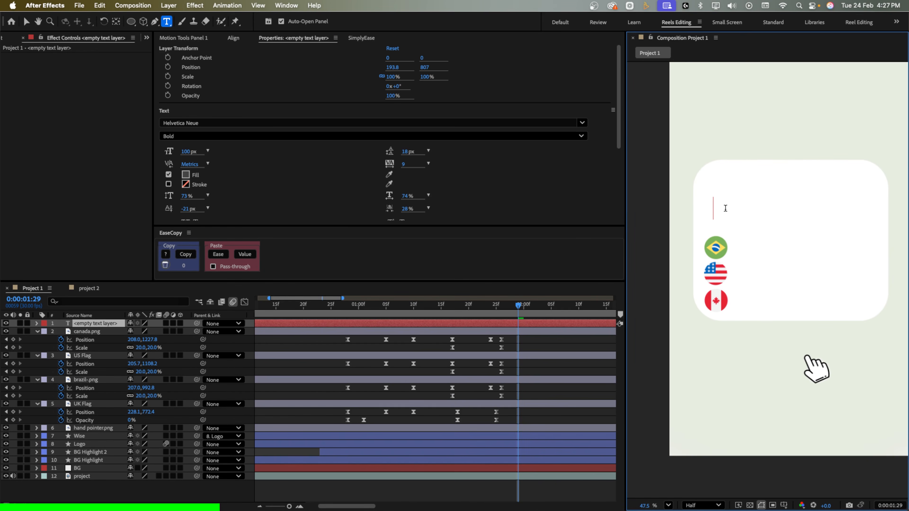
{"action": "type", "text": "$"}
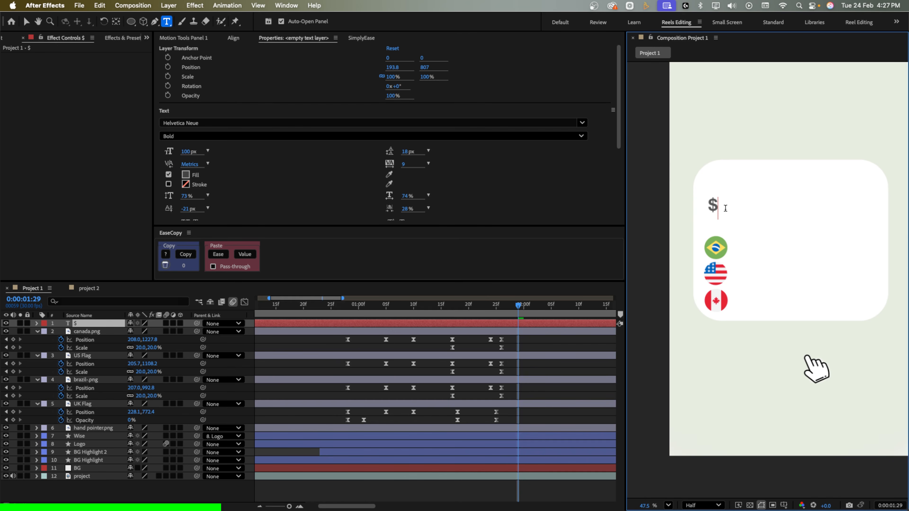
{"action": "type", "text": "17,3"}
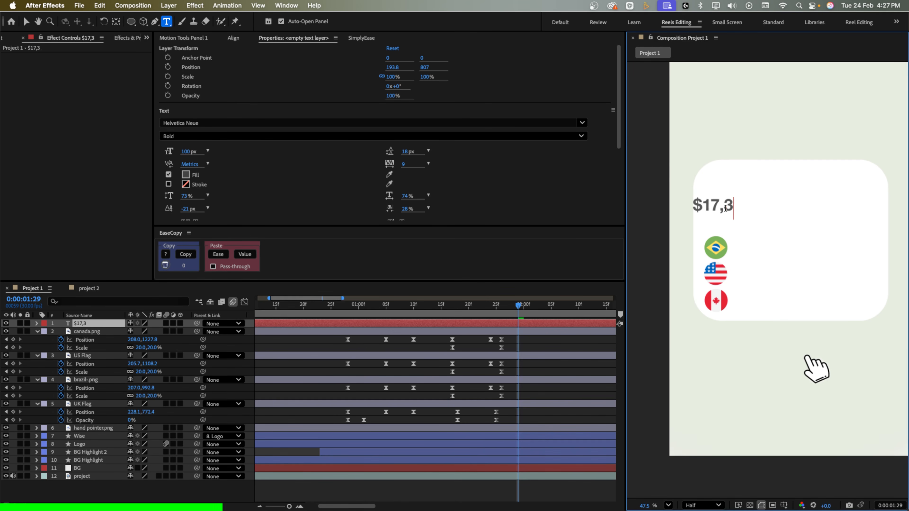
{"action": "type", "text": "46"}
{"action": "left_click", "coordinate": [27, 22]}
Enlarge the $17,346 text to 185 px and place it above the flags, aligned with their left edge, at about (398, 856)
{"action": "left_click_drag", "start_coordinate": [725, 205], "coordinate": [749, 213]}
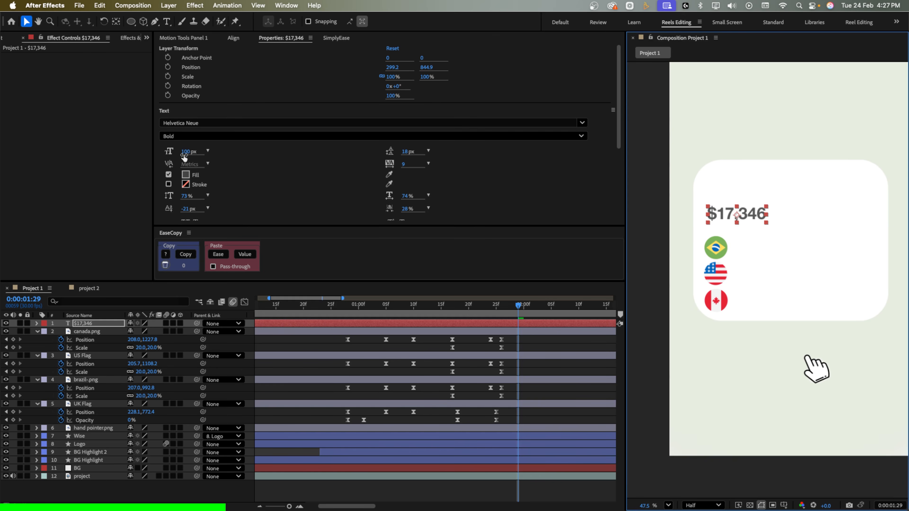
{"action": "left_click_drag", "start_coordinate": [184, 152], "coordinate": [235, 161]}
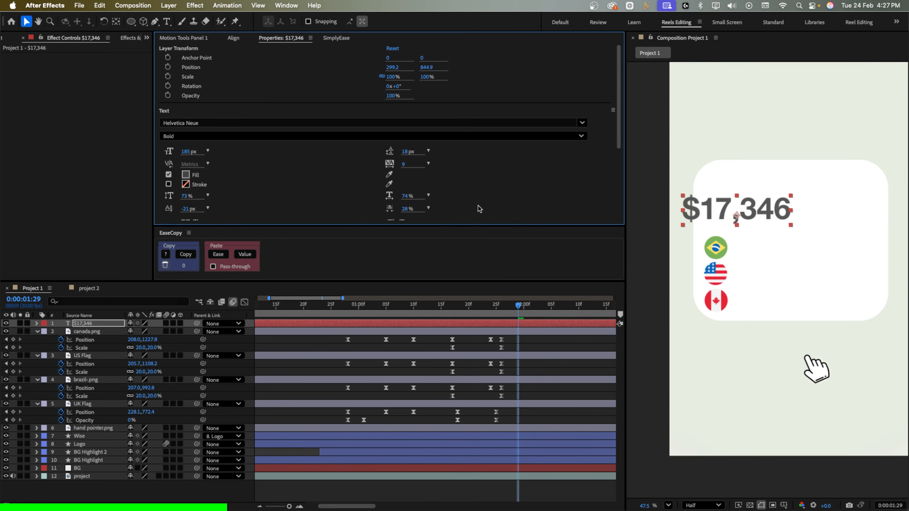
{"action": "left_click_drag", "start_coordinate": [708, 209], "coordinate": [730, 213]}
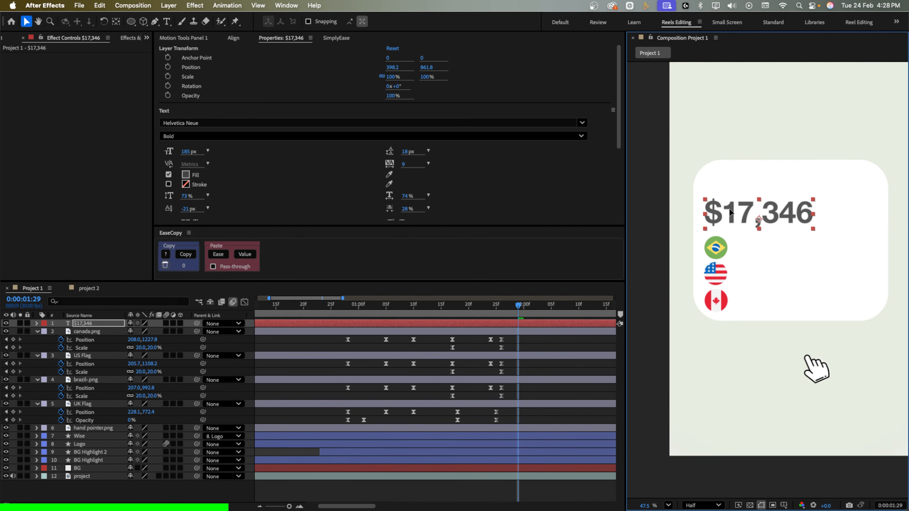
{"action": "left_click_drag", "start_coordinate": [729, 209], "coordinate": [730, 208]}
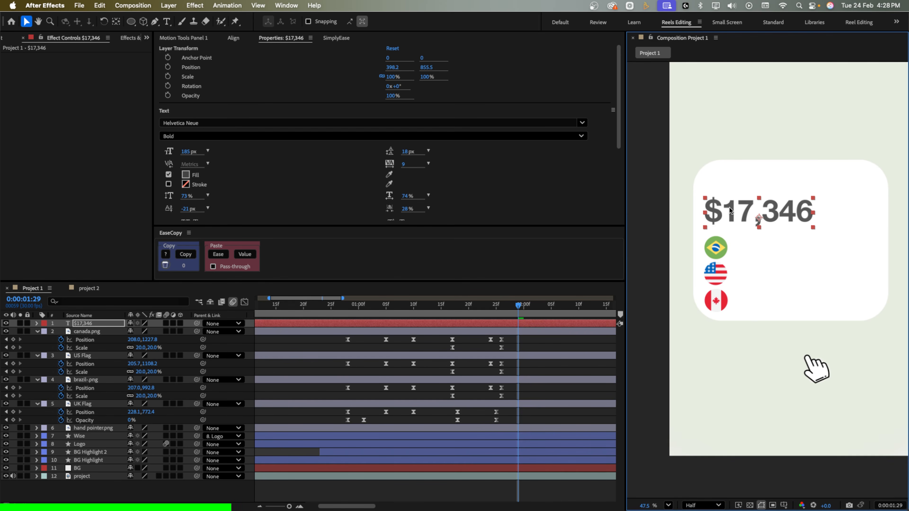
Apply a Slider Control effect to the $17,346 text layer and reveal its Source Text property
{"action": "left_click", "coordinate": [92, 324]}
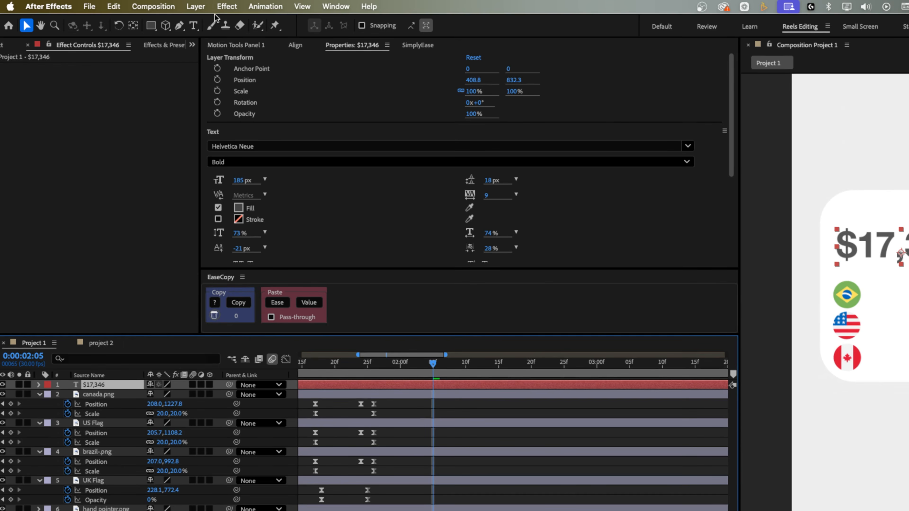
{"action": "left_click", "coordinate": [190, 7]}
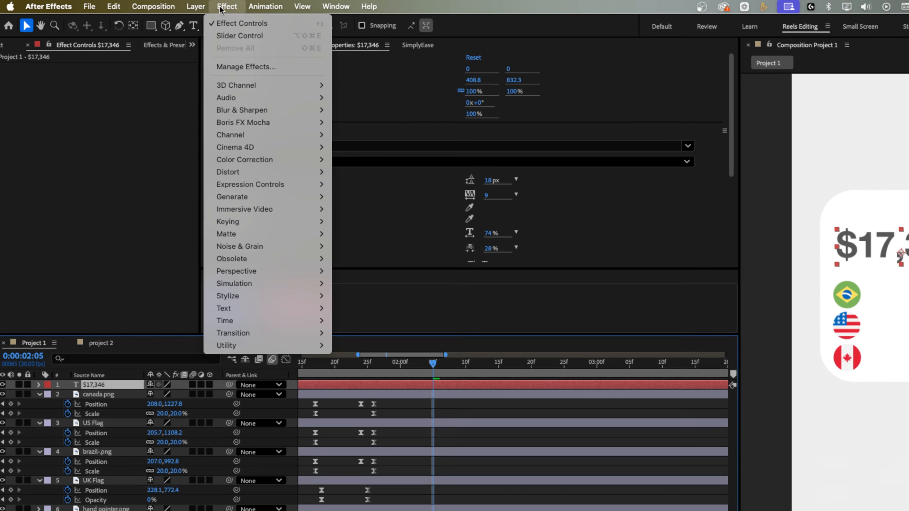
{"action": "mouse_move", "coordinate": [236, 187]}
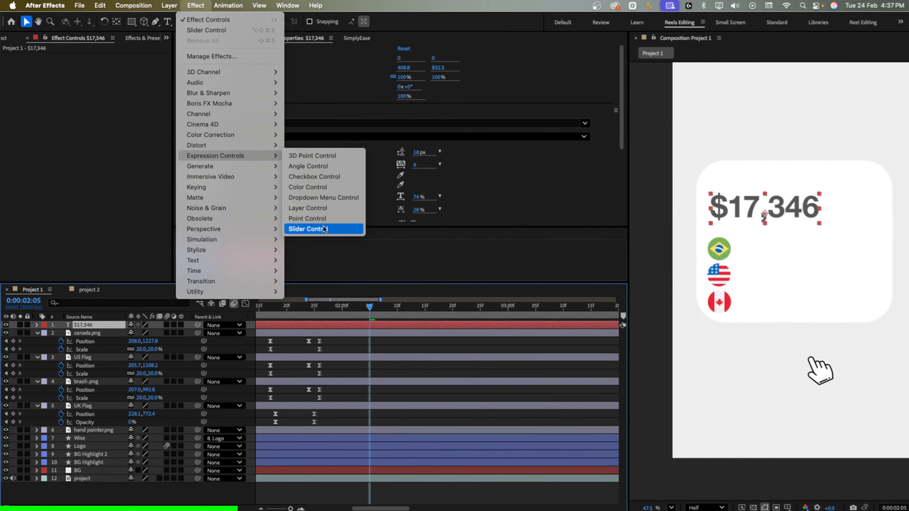
{"action": "left_click", "coordinate": [377, 271]}
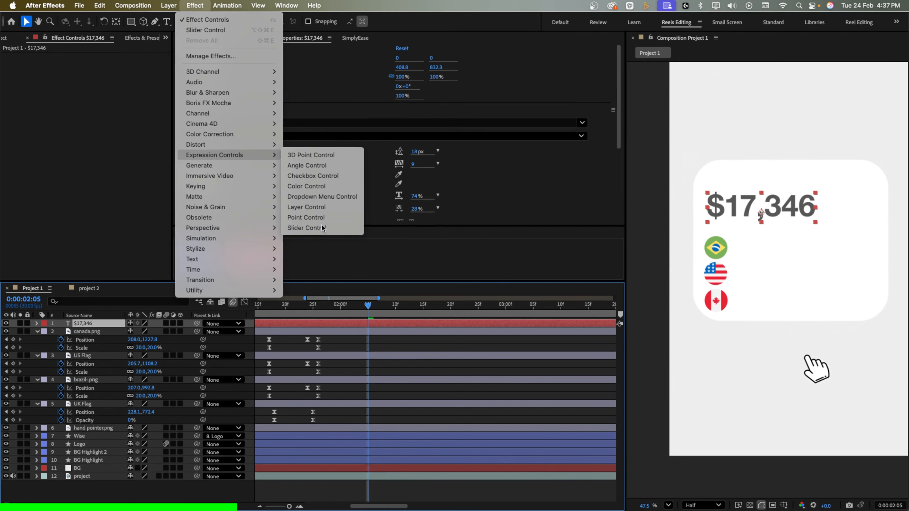
{"action": "left_click", "coordinate": [37, 324]}
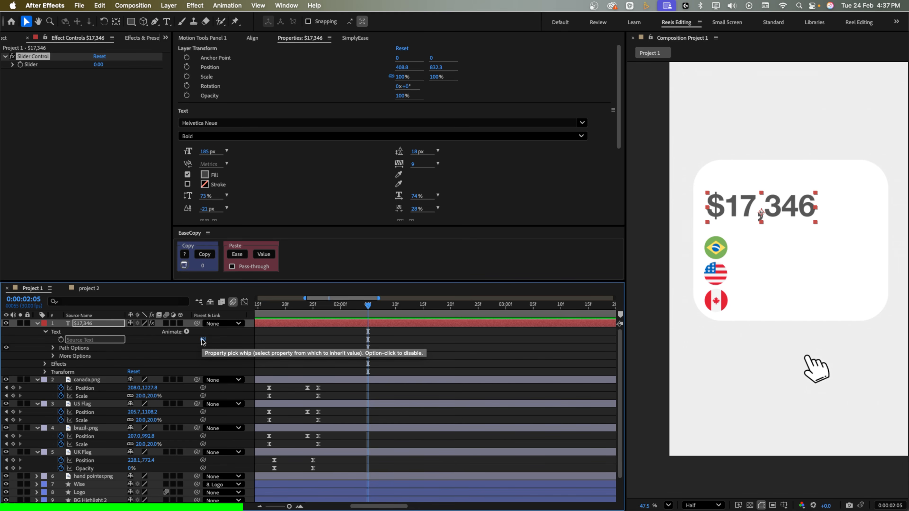
Drive the amount text's Source Text from its slider with an expression that adds a dollar sign, thousands commas and one decimal place
{"action": "left_click_drag", "start_coordinate": [202, 339], "coordinate": [35, 68]}
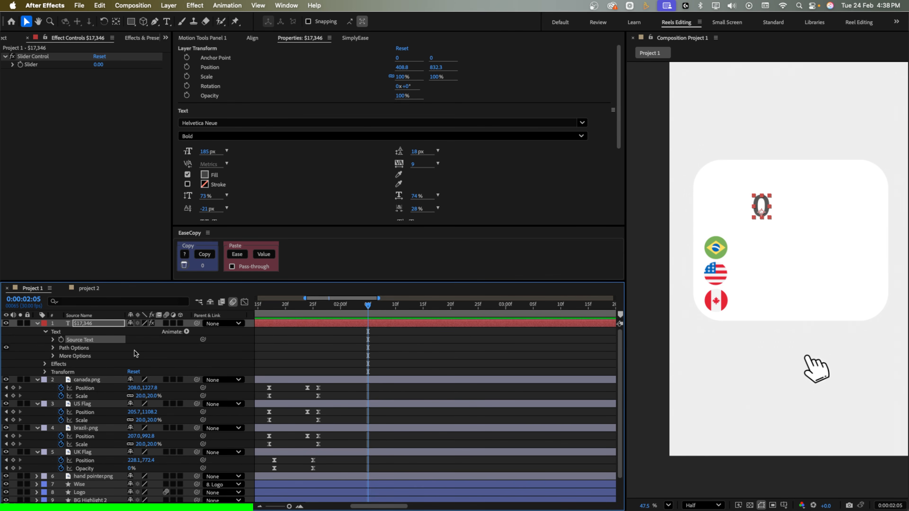
{"action": "left_click", "coordinate": [52, 340]}
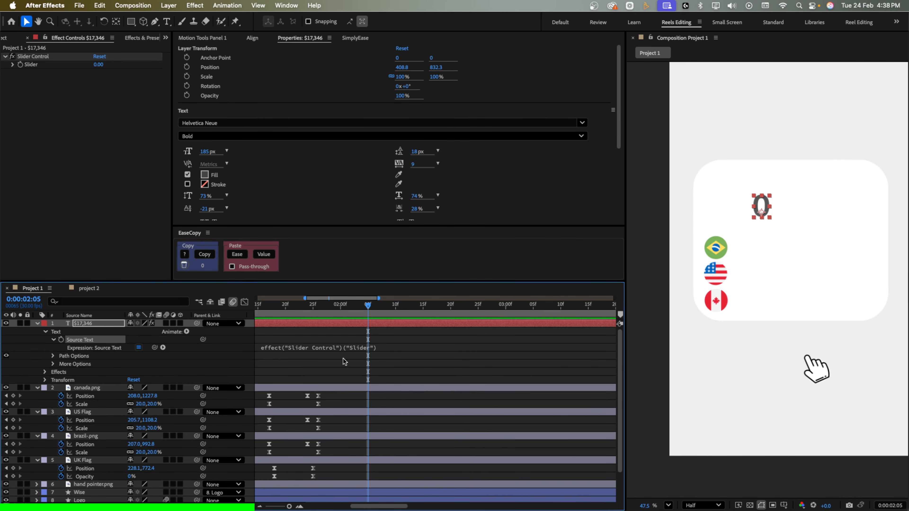
{"action": "left_click", "coordinate": [376, 358]}
{"action": "left_click", "coordinate": [375, 347]}
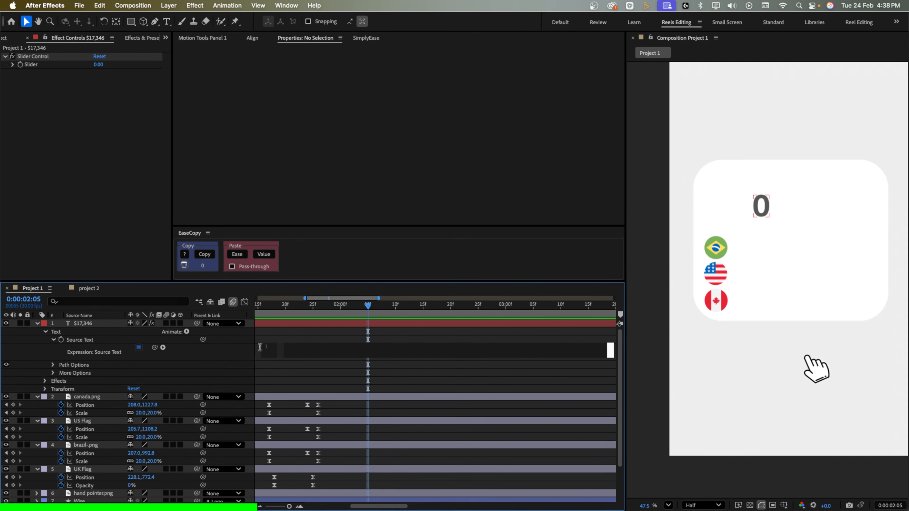
{"action": "type", "text": "n = effect(\"Slider Control\")(\"Slider\").value;  parts = n.toFixed(1).split(\".\"); parts[0] = parts[0].replace(/\\B(?=(\\d{3})+(?!\\d))/g, \",\");  \"$\" + parts.join(\".\")"}
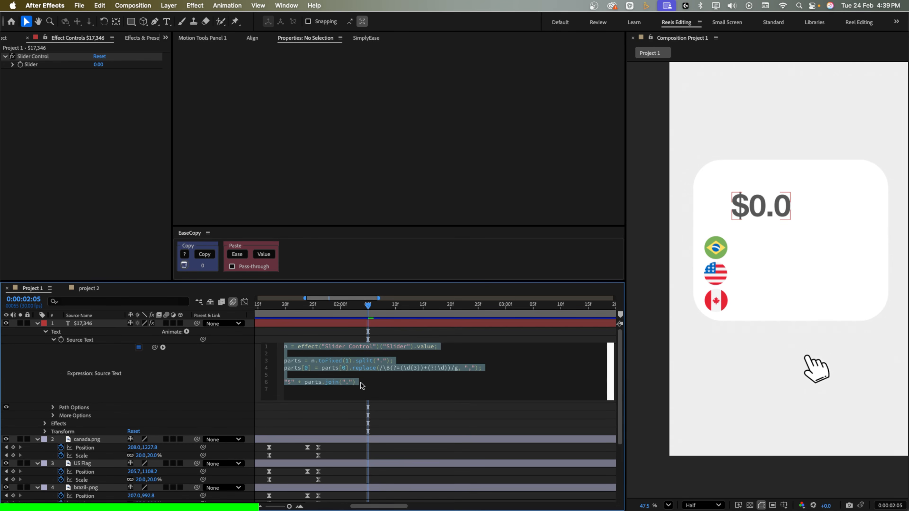
{"action": "left_click", "coordinate": [421, 386]}
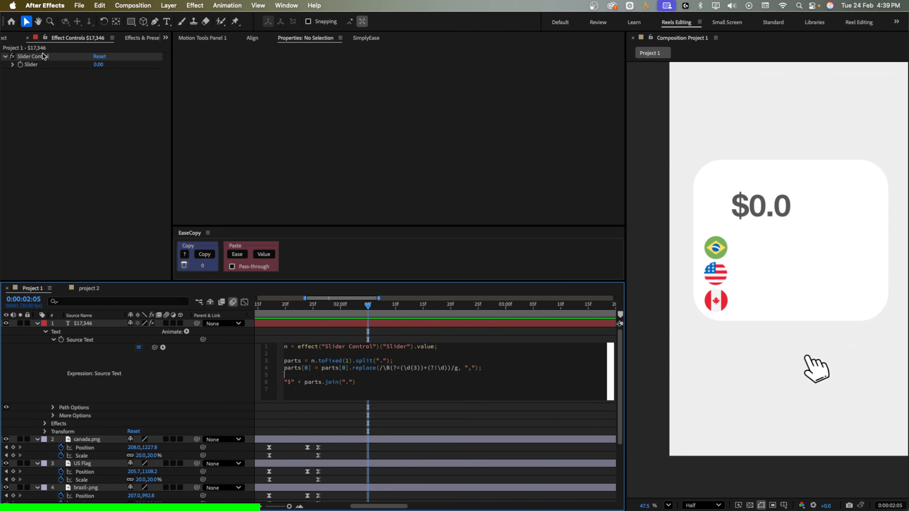
Keyframe the amount text's Slider at 0 at 0:00:02:05 and at 17356.8 at 0:00:02:10
{"action": "left_click", "coordinate": [21, 68]}
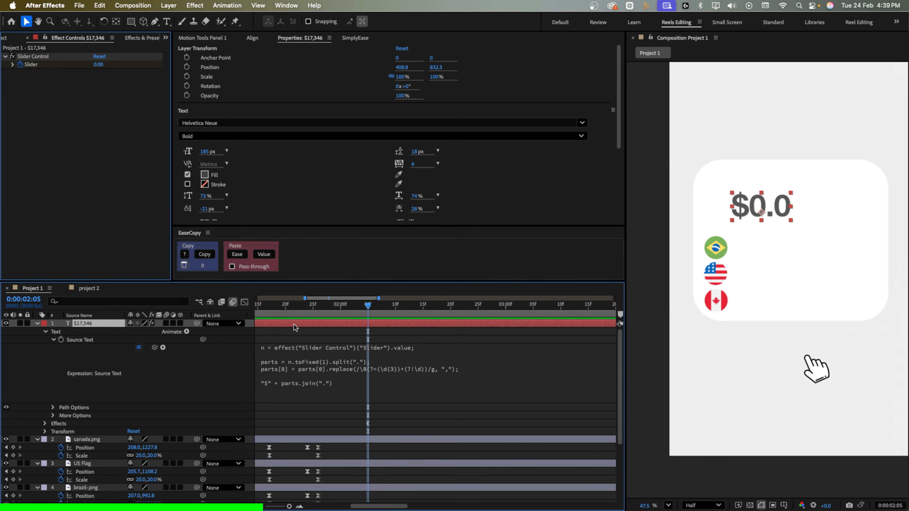
{"action": "key", "text": "u"}
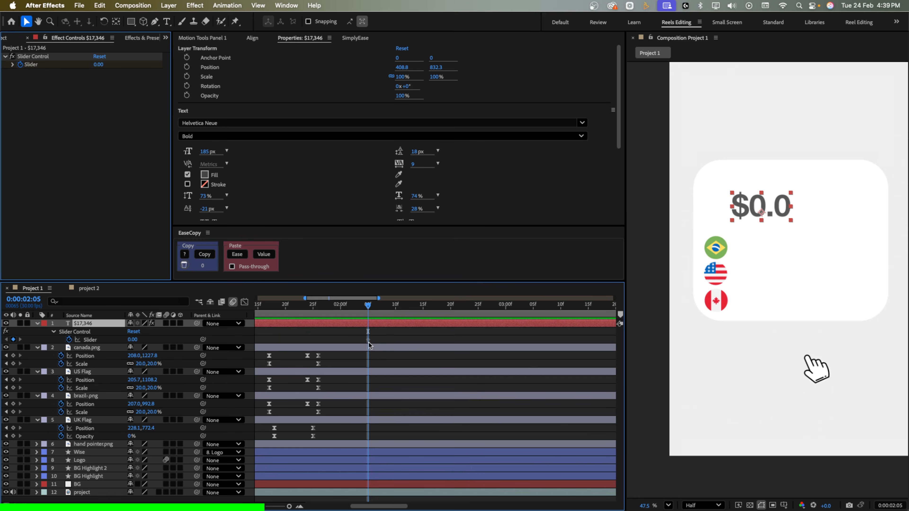
{"action": "left_click_drag", "start_coordinate": [368, 305], "coordinate": [395, 313]}
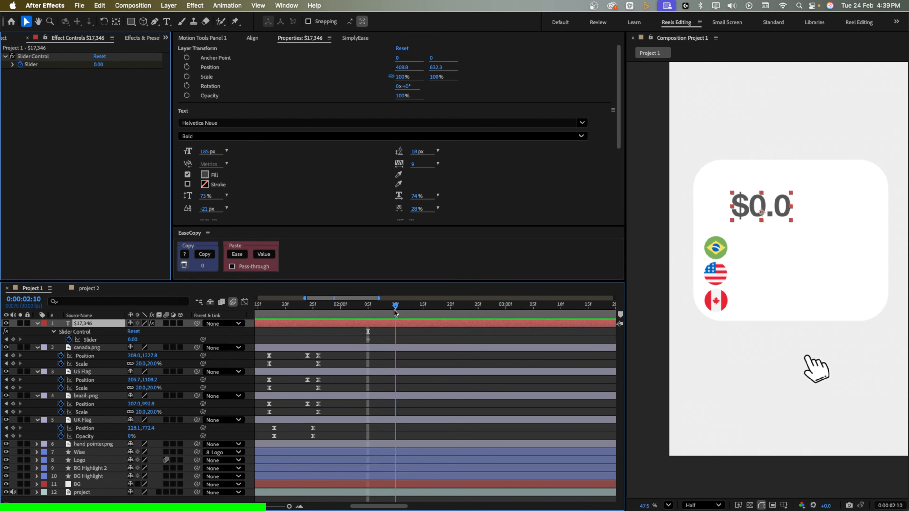
{"action": "left_click", "coordinate": [98, 64]}
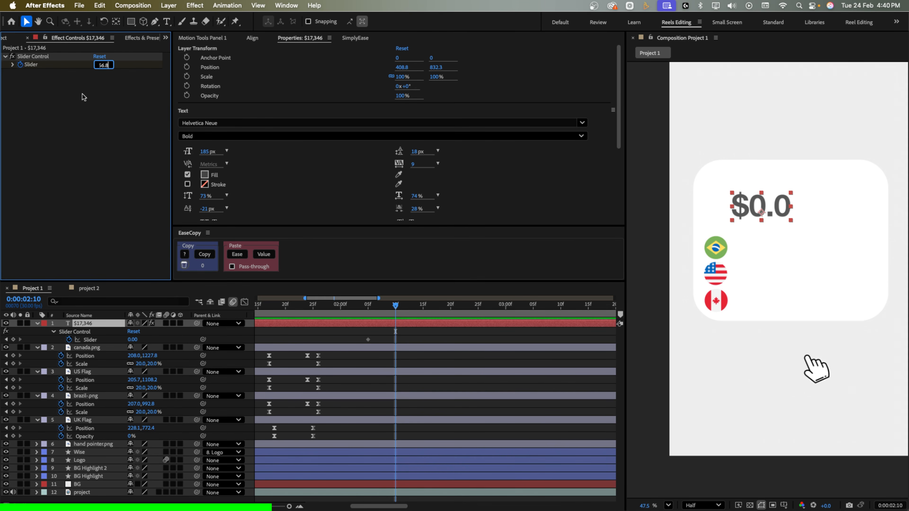
{"action": "type", "text": "17356.8"}
{"action": "key", "text": "Return"}
Retime the two Slider keyframes so the count runs from 0:00:01:14 to 0:00:02:00
{"action": "left_click_drag", "start_coordinate": [362, 305], "coordinate": [418, 323]}
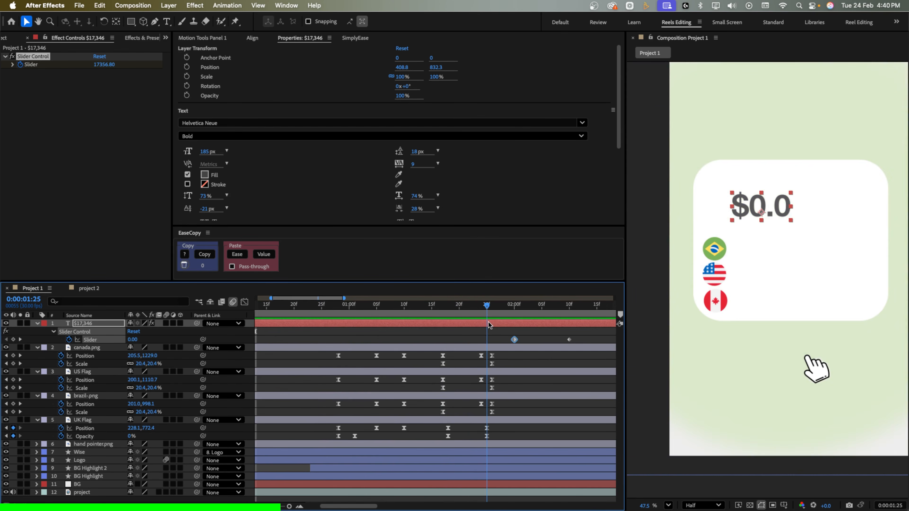
{"action": "left_click_drag", "start_coordinate": [486, 324], "coordinate": [426, 333]}
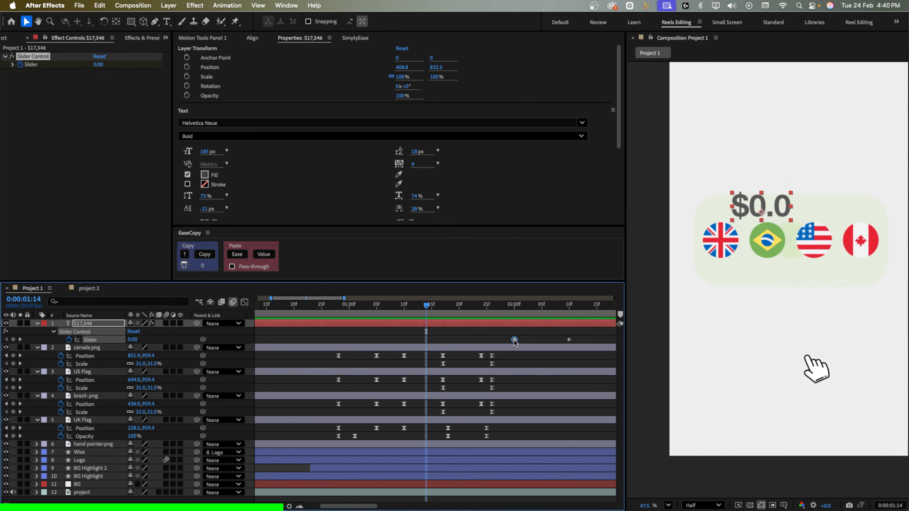
{"action": "left_click_drag", "start_coordinate": [514, 339], "coordinate": [426, 340]}
{"action": "left_click_drag", "start_coordinate": [569, 340], "coordinate": [513, 340]}
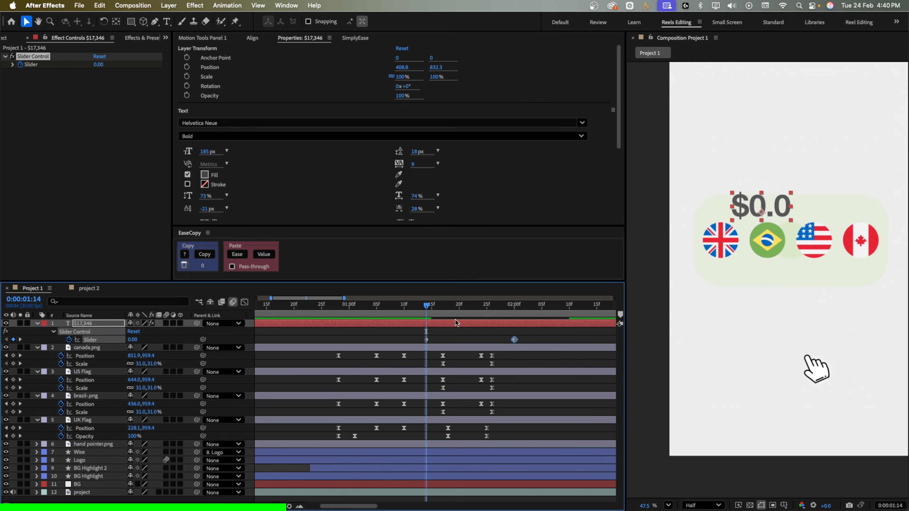
Set the starting Slider keyframe at 0:00:01:14 to 4571.3
{"action": "left_click", "coordinate": [426, 340]}
{"action": "left_click", "coordinate": [99, 66]}
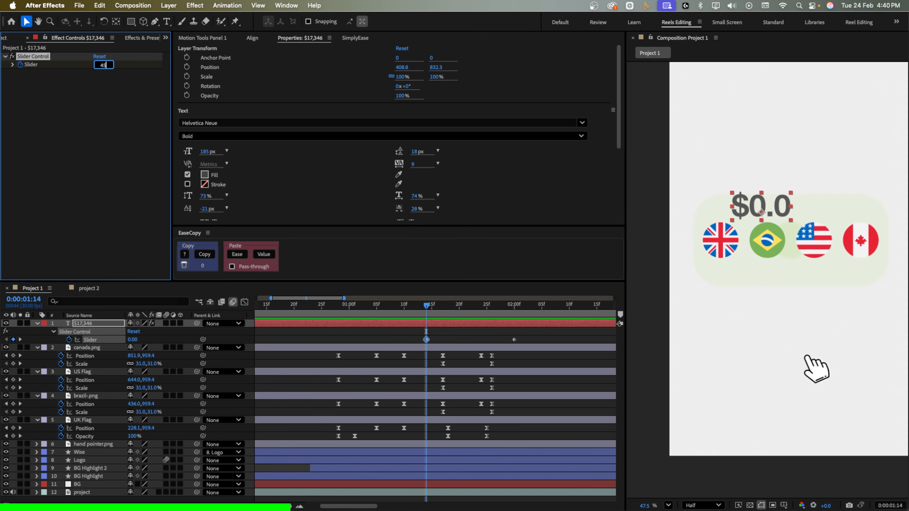
{"action": "type", "text": "4571.3"}
{"action": "key", "text": "Return"}
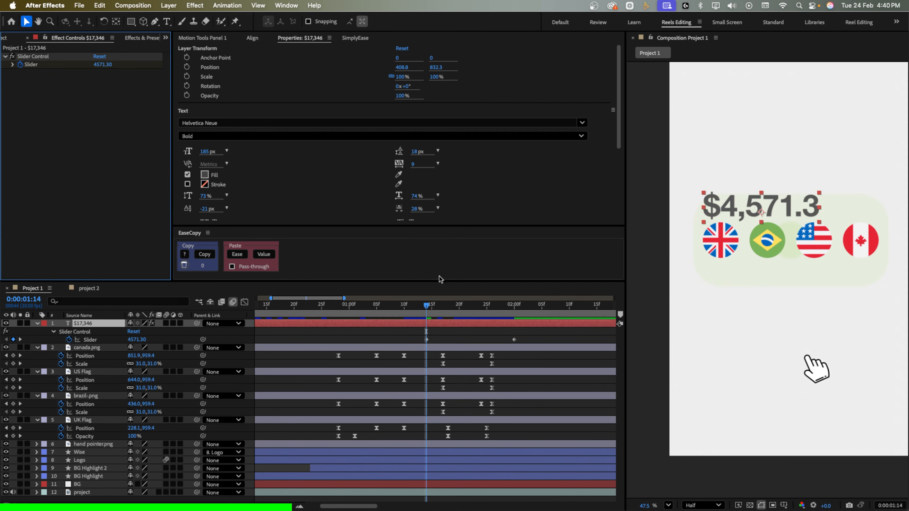
Keyframe the amount text's Opacity at 100% at 0:00:01:14 and at 0% at 0:00:01:10
{"action": "left_click", "coordinate": [427, 325]}
{"action": "key", "text": "shift+t"}
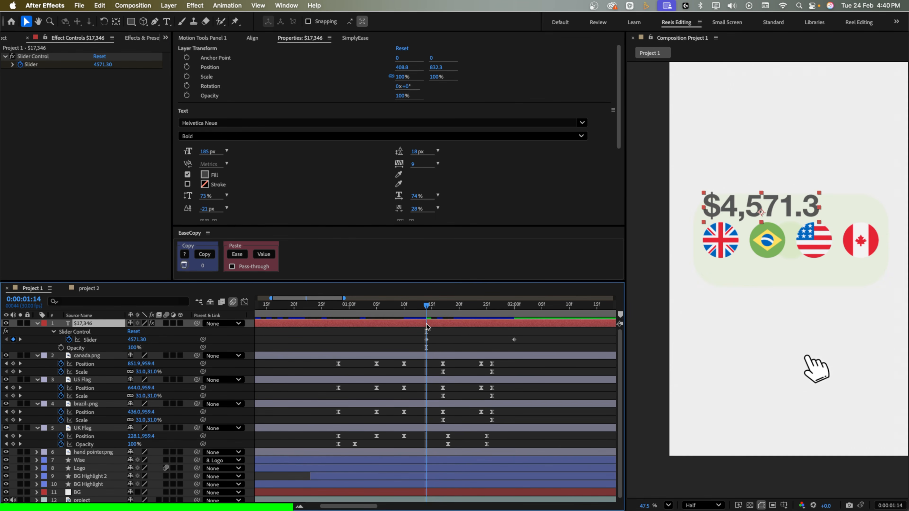
{"action": "left_click", "coordinate": [61, 347]}
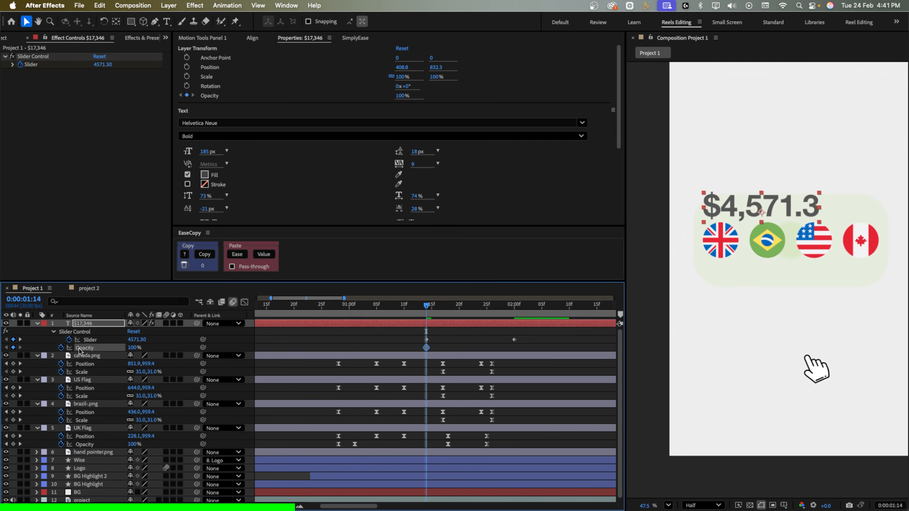
{"action": "left_click", "coordinate": [403, 306]}
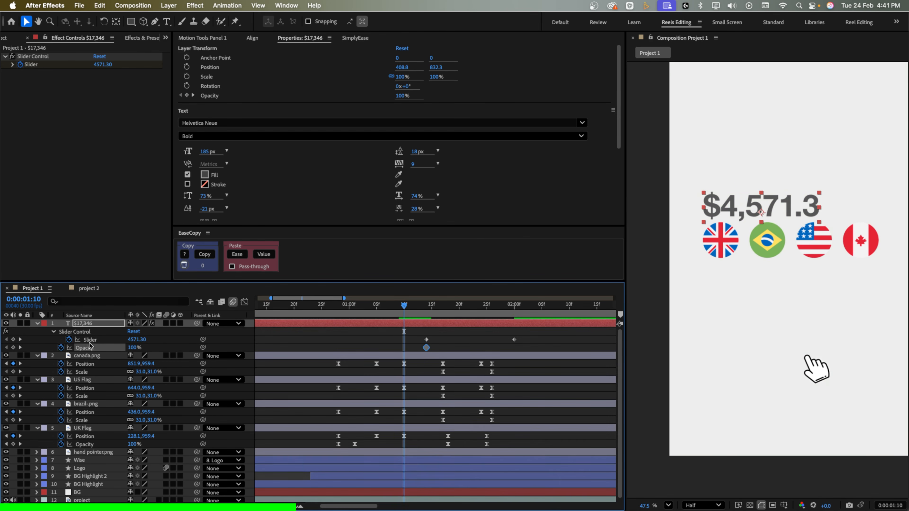
{"action": "left_click_drag", "start_coordinate": [132, 347], "coordinate": [68, 348]}
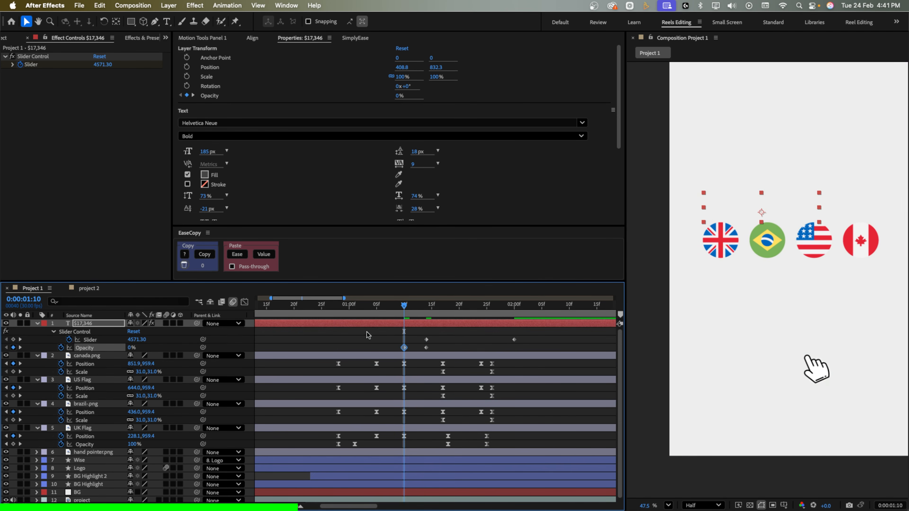
Add a Position keyframe to the amount text at 0:00:01:14 and set it to 457.2, 872.5
{"action": "left_click", "coordinate": [404, 322]}
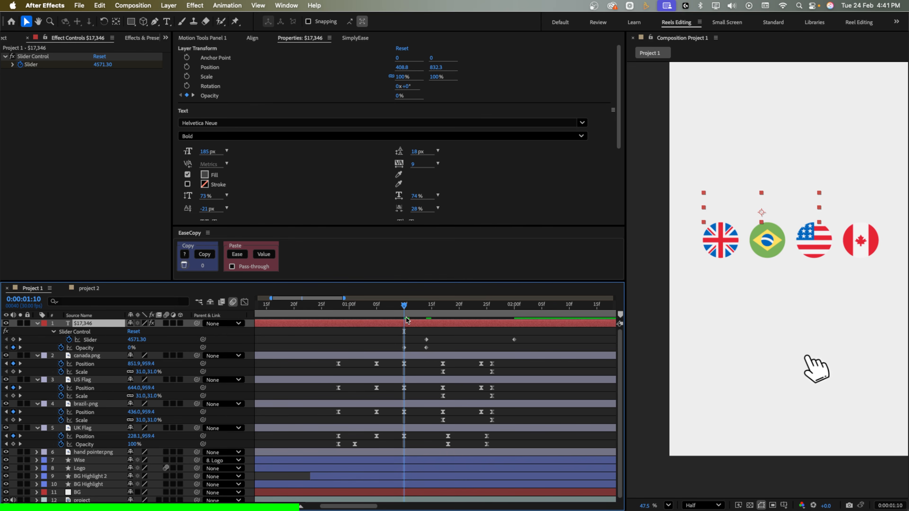
{"action": "key", "text": "shift+p"}
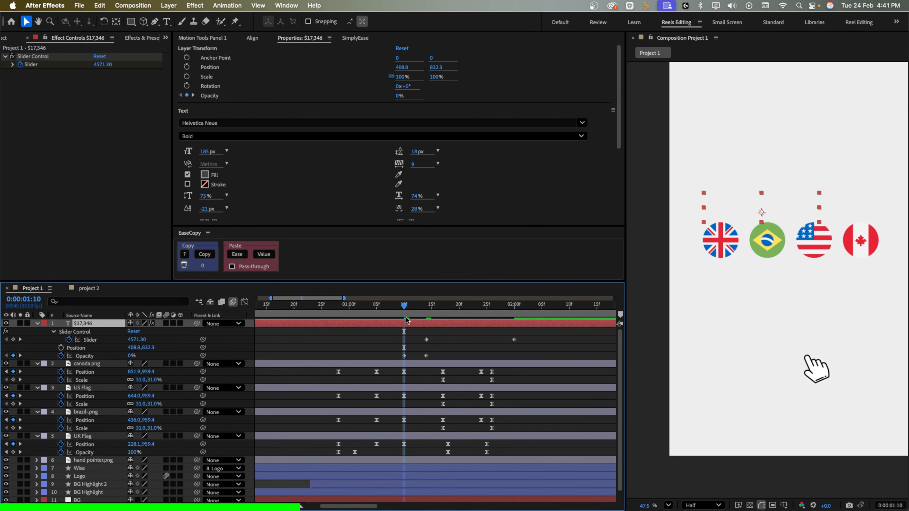
{"action": "left_click", "coordinate": [60, 348]}
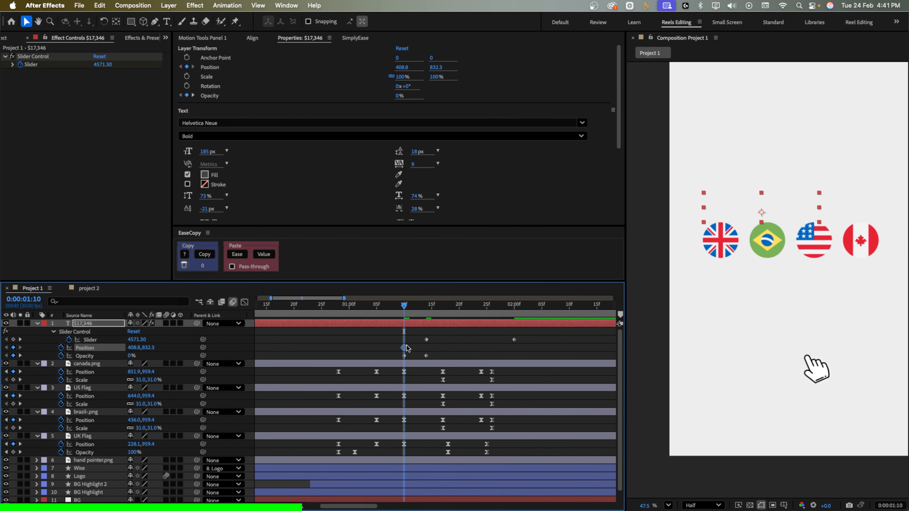
{"action": "left_click_drag", "start_coordinate": [404, 348], "coordinate": [427, 348]}
{"action": "left_click_drag", "start_coordinate": [404, 305], "coordinate": [514, 311]}
{"action": "left_click", "coordinate": [427, 308]}
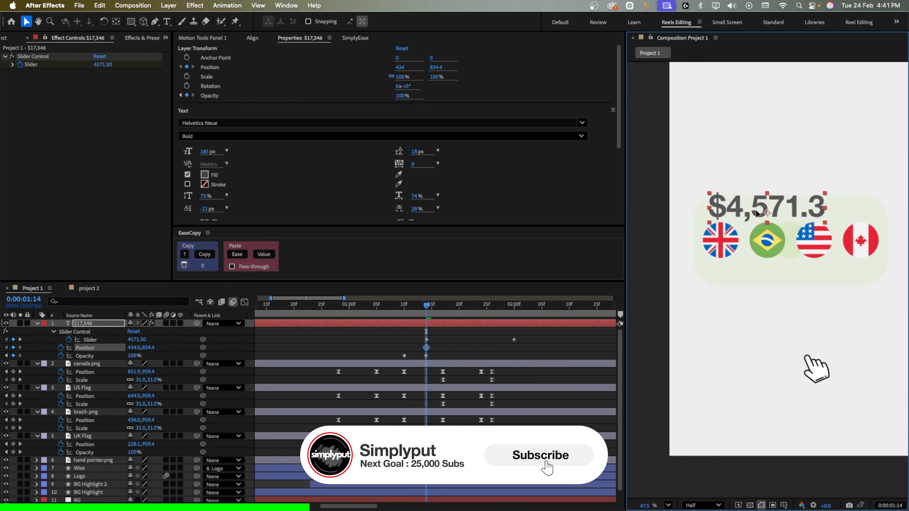
{"action": "left_click", "coordinate": [464, 314]}
{"action": "left_click_drag", "start_coordinate": [464, 314], "coordinate": [426, 334]}
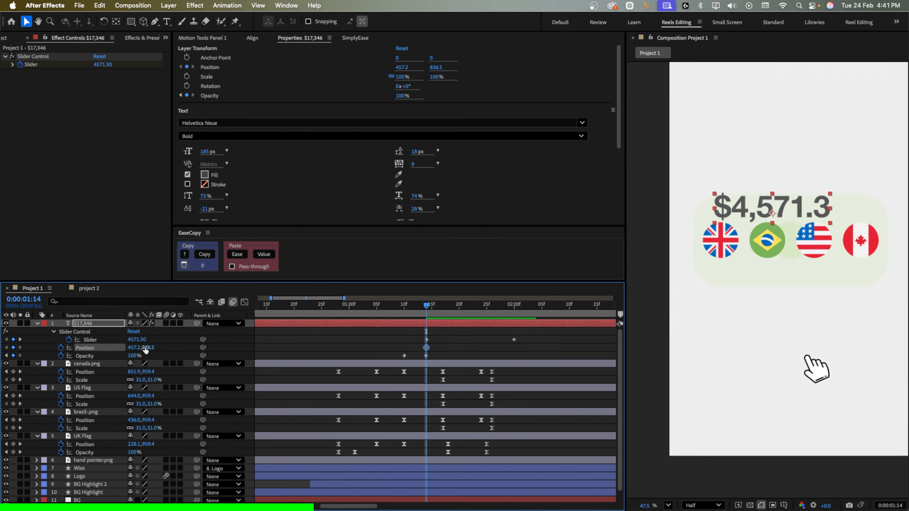
{"action": "left_click_drag", "start_coordinate": [147, 348], "coordinate": [165, 347]}
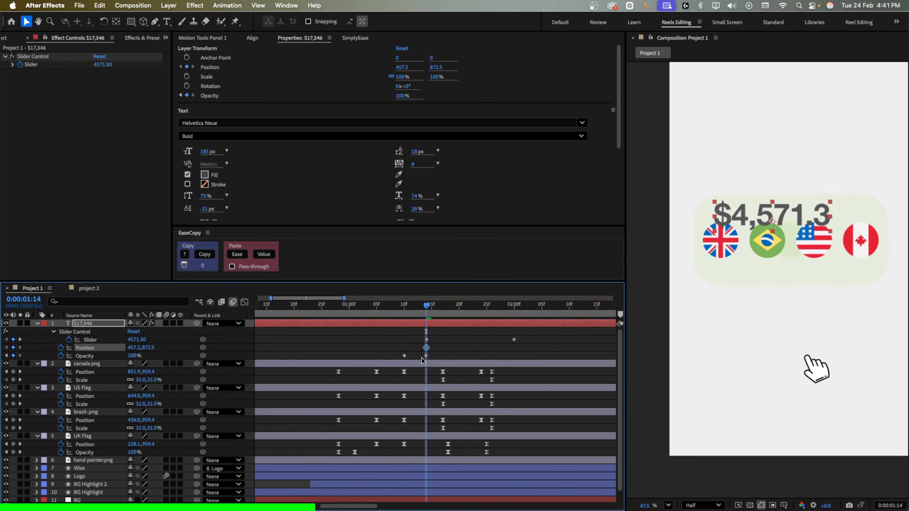
Move the amount text's Position keyframe to 0:00:01:26 and keyframe a starting position of 542.2, 824.5 at 0:00:01:14
{"action": "left_click_drag", "start_coordinate": [426, 349], "coordinate": [470, 349]}
{"action": "left_click_drag", "start_coordinate": [421, 308], "coordinate": [497, 313]}
{"action": "left_click_drag", "start_coordinate": [470, 347], "coordinate": [493, 349]}
{"action": "left_click_drag", "start_coordinate": [497, 309], "coordinate": [426, 310]}
{"action": "left_click_drag", "start_coordinate": [147, 348], "coordinate": [174, 349]}
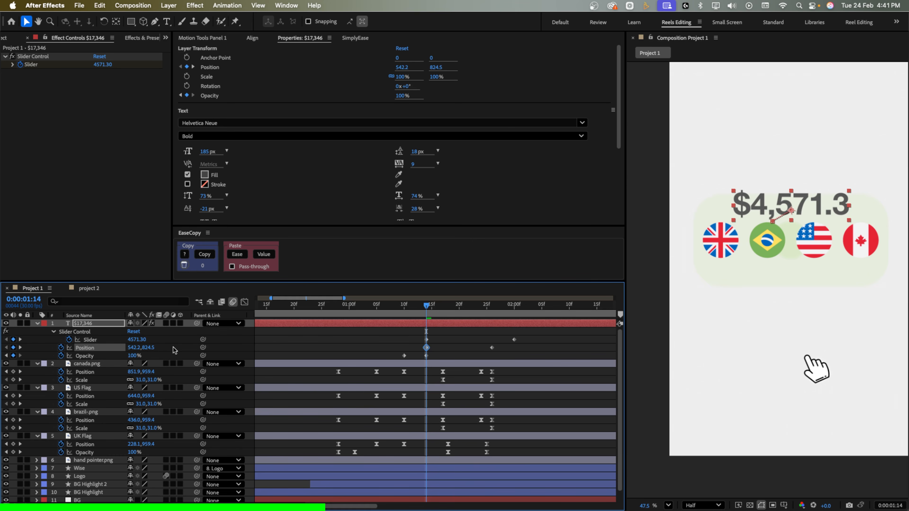
Animate the amount text's Scale from 18% at 0:00:01:14 to 100% at 0:00:01:20
{"action": "left_click", "coordinate": [97, 323]}
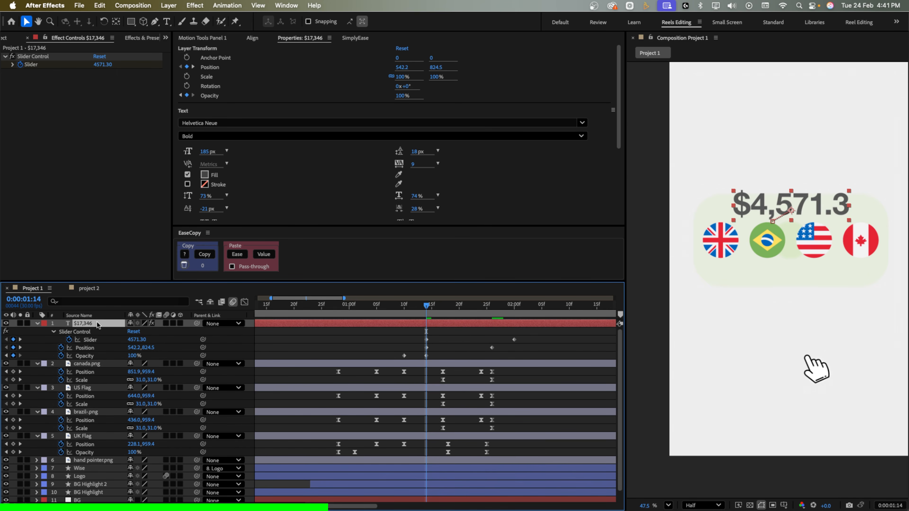
{"action": "key", "text": "alt+shift+s"}
{"action": "left_click", "coordinate": [60, 356]}
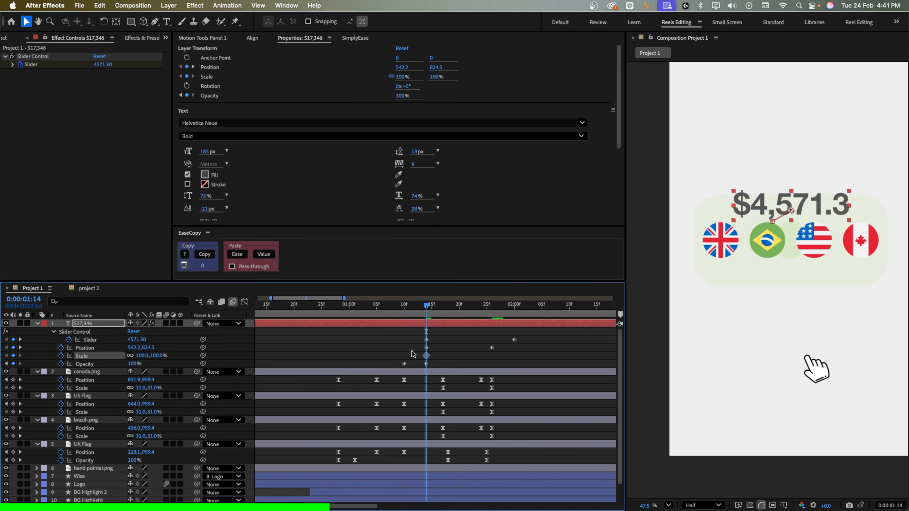
{"action": "left_click_drag", "start_coordinate": [425, 355], "coordinate": [459, 356]}
{"action": "left_click_drag", "start_coordinate": [152, 356], "coordinate": [115, 355]}
Retime the amount text's Opacity keyframes to 0:00:01:14 and 0:00:01:19, and preview the text's entrance
{"action": "left_click", "coordinate": [426, 364]}
{"action": "left_click_drag", "start_coordinate": [426, 363], "coordinate": [453, 364]}
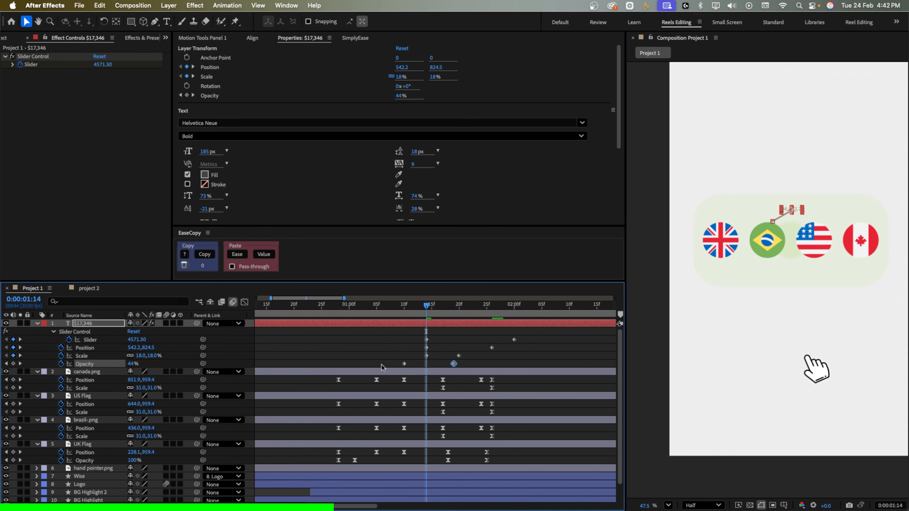
{"action": "key", "text": "space"}
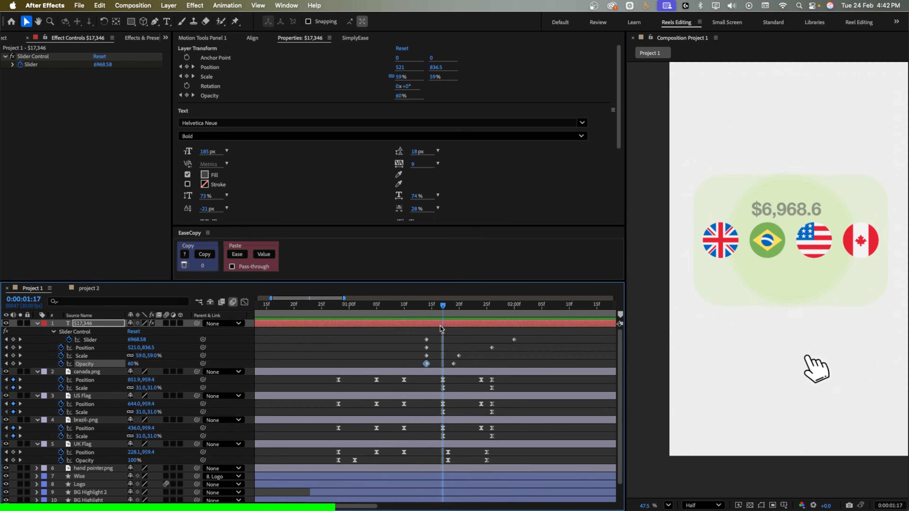
{"action": "left_click_drag", "start_coordinate": [430, 308], "coordinate": [481, 308]}
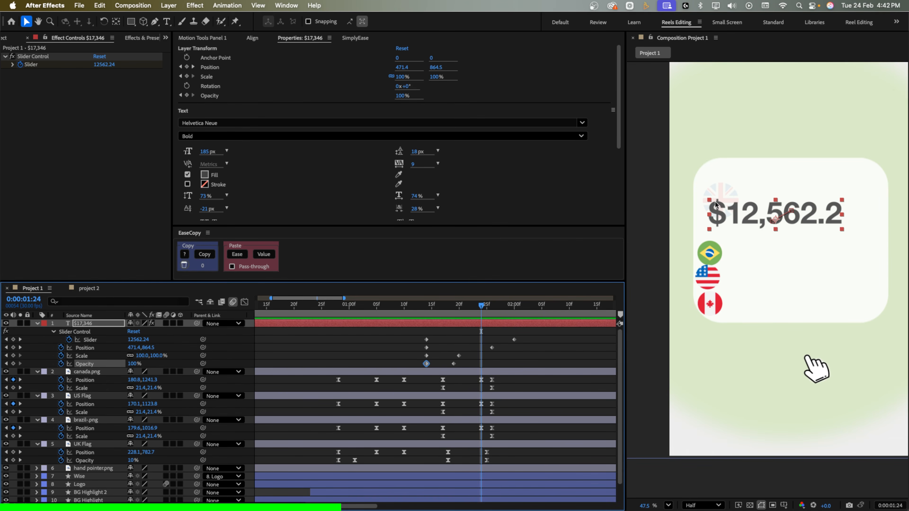
Move the UK flag's final Opacity keyframe to 0:00:01:22 so it fades out sooner, and preview the transition
{"action": "left_click", "coordinate": [724, 198]}
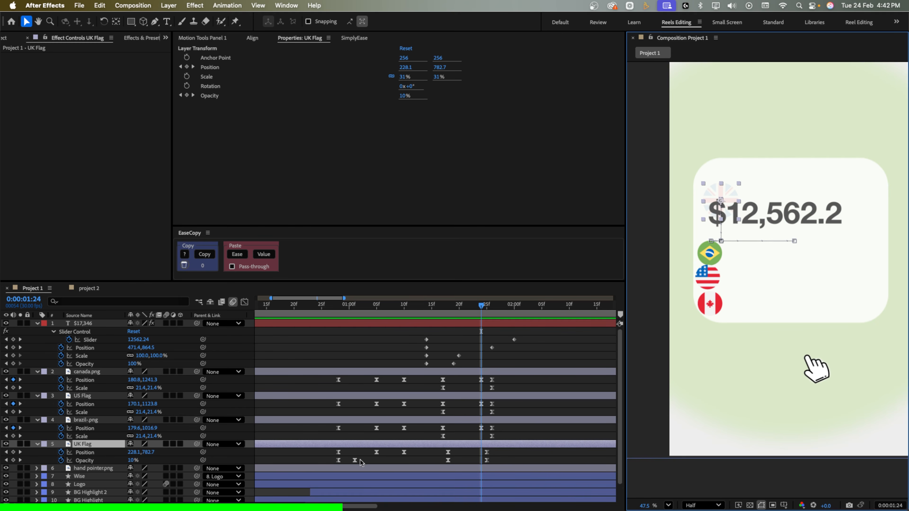
{"action": "left_click", "coordinate": [323, 446]}
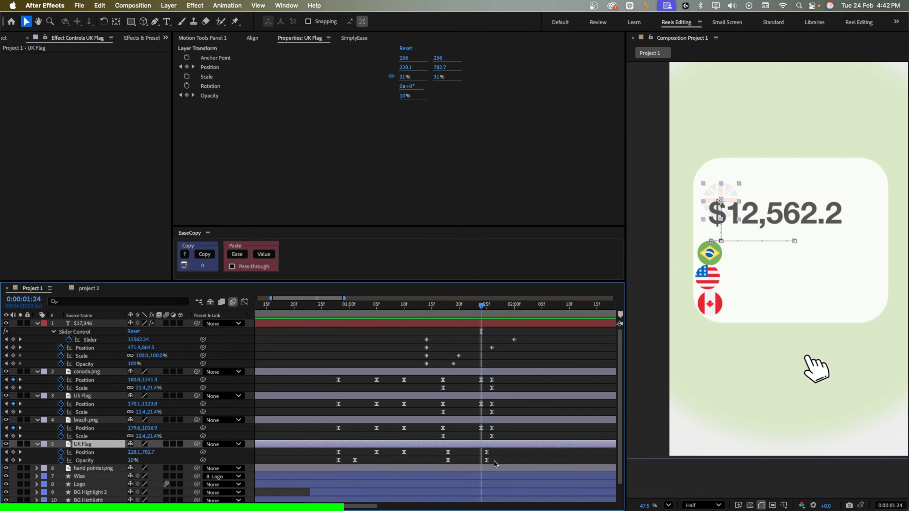
{"action": "left_click", "coordinate": [486, 460]}
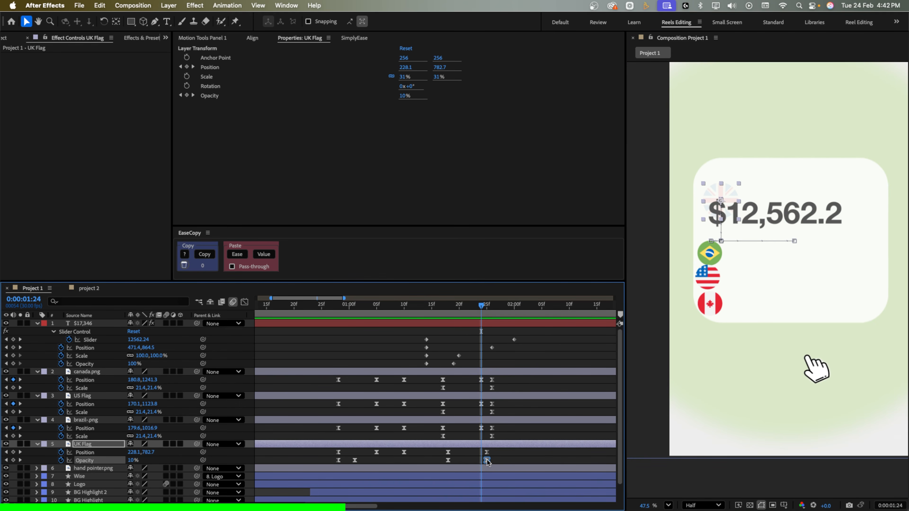
{"action": "left_click", "coordinate": [485, 315]}
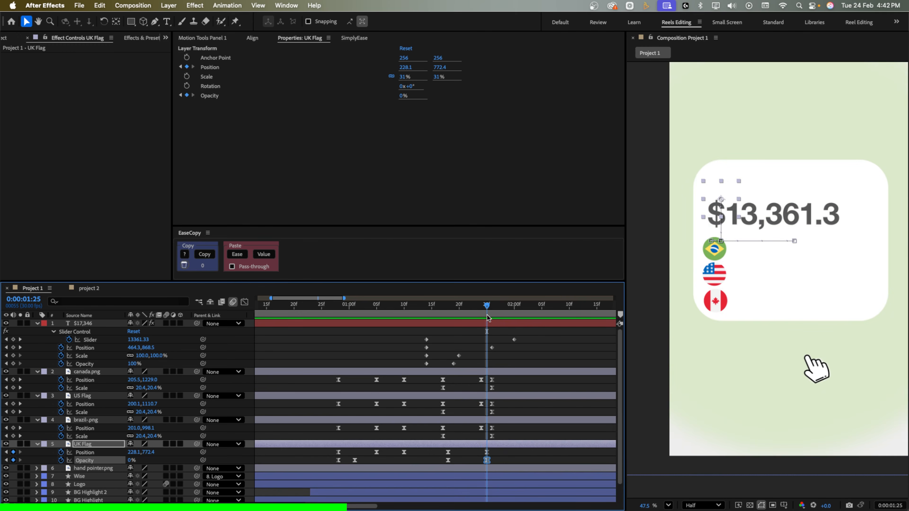
{"action": "left_click_drag", "start_coordinate": [496, 456], "coordinate": [474, 461]}
{"action": "left_click", "coordinate": [487, 460]}
{"action": "left_click", "coordinate": [454, 315]}
{"action": "key", "text": "space"}
{"action": "key", "text": "space"}
{"action": "left_click", "coordinate": [519, 314]}
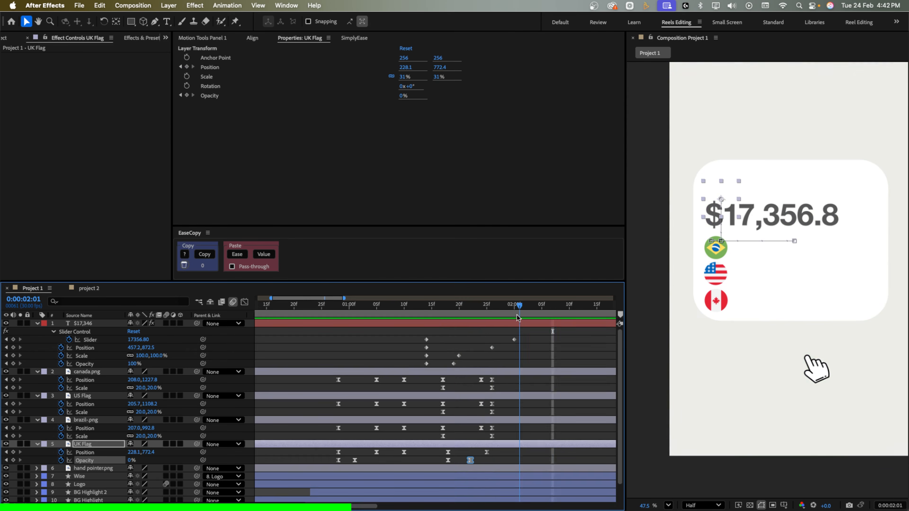
Move the amount text's ending Slider keyframe to 0:00:02:12 so the count runs longer, and preview it
{"action": "left_click", "coordinate": [520, 342]}
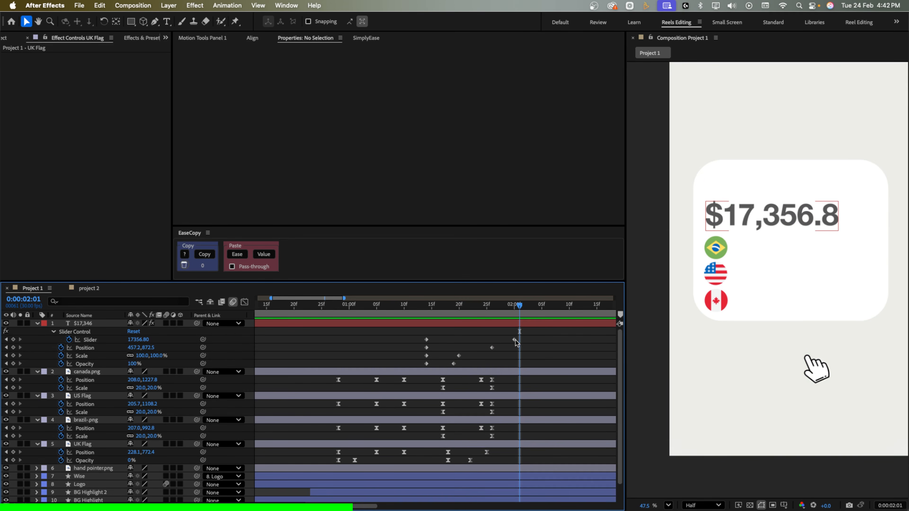
{"action": "left_click_drag", "start_coordinate": [515, 340], "coordinate": [580, 343]}
{"action": "left_click_drag", "start_coordinate": [421, 310], "coordinate": [388, 311]}
{"action": "key", "text": "space"}
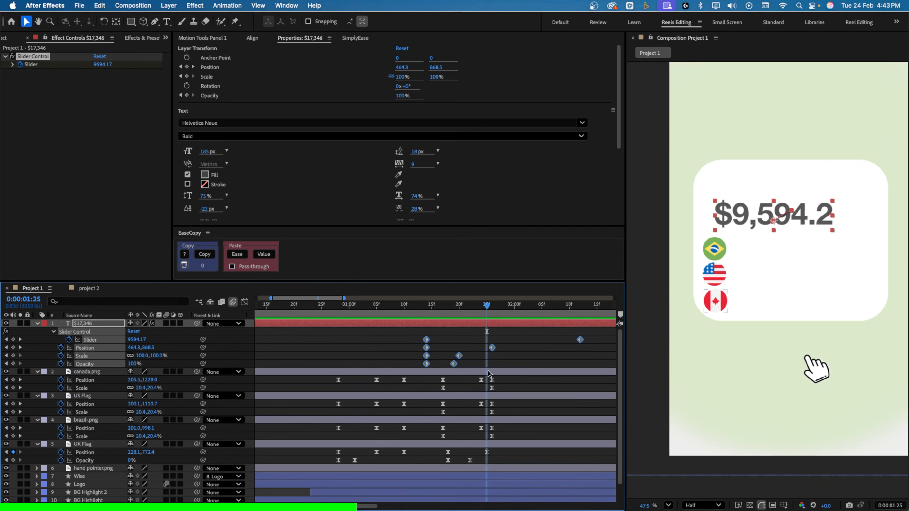
Apply Easy Ease to all of the amount text's Slider, Position, Scale and Opacity keyframes, and preview the result
{"action": "left_click", "coordinate": [587, 343]}
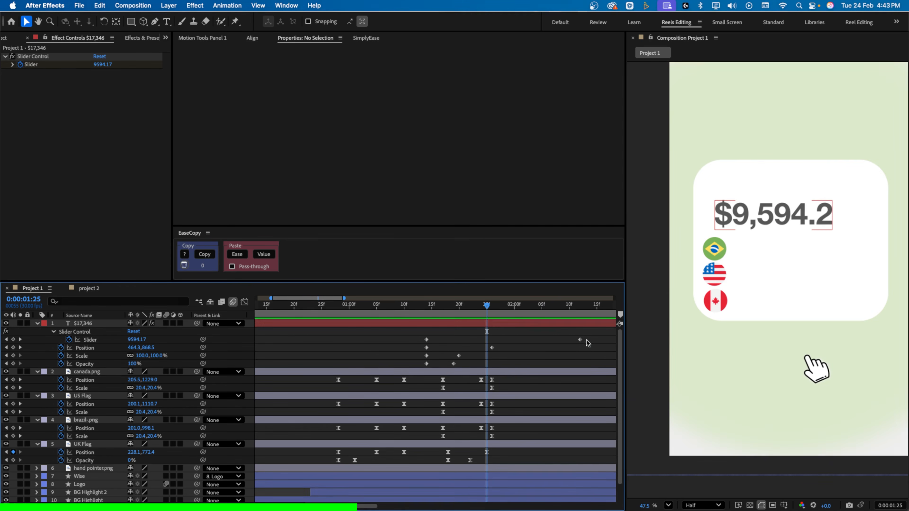
{"action": "left_click_drag", "start_coordinate": [593, 335], "coordinate": [380, 372]}
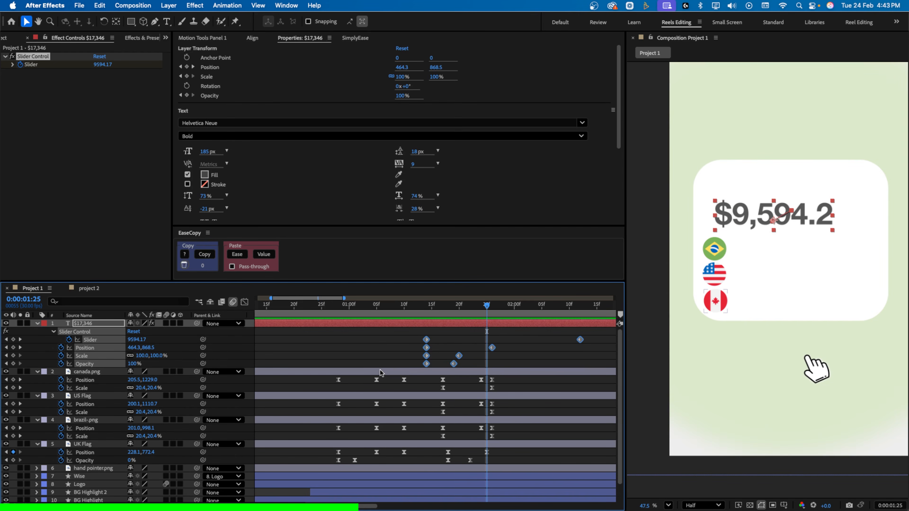
{"action": "key", "text": "F9"}
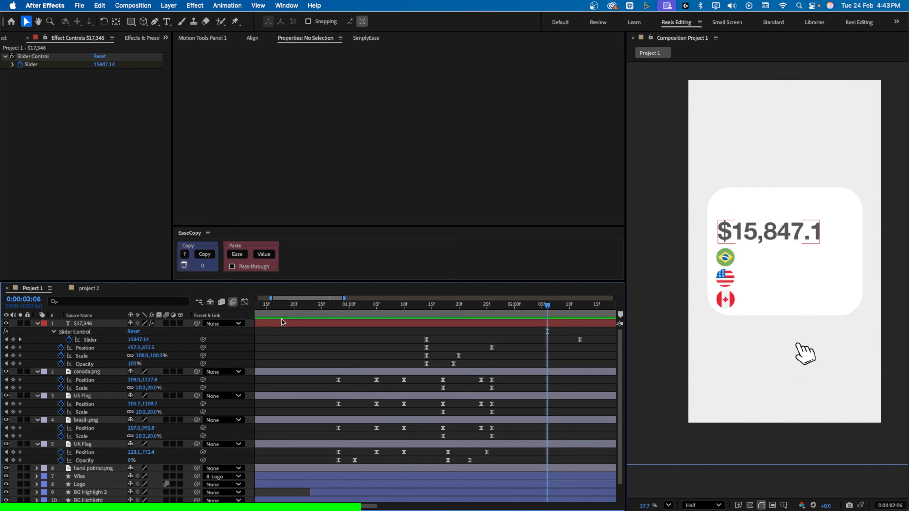
{"action": "left_click", "coordinate": [341, 372]}
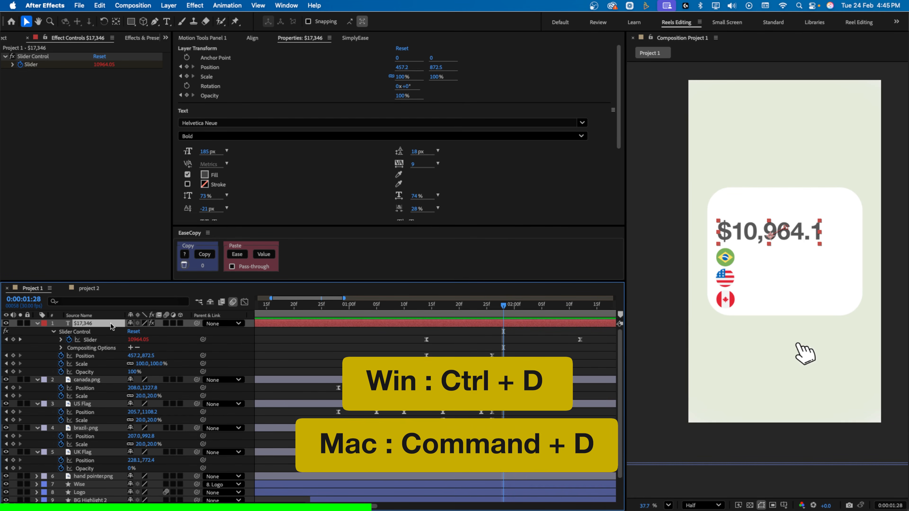
Duplicate the amount text layer and shift all the copy's Position keyframes down 150 px, ending at 457.2, 1022.5
{"action": "key", "text": "super+d"}
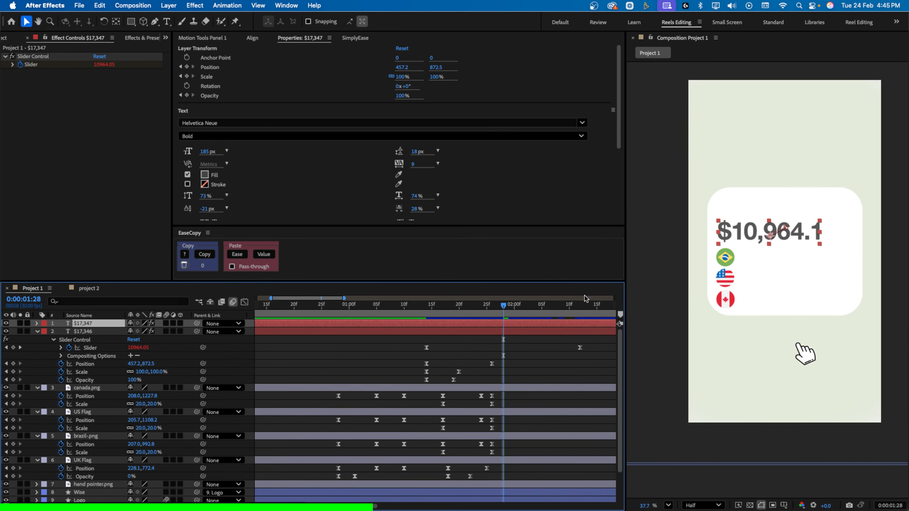
{"action": "left_click_drag", "start_coordinate": [744, 238], "coordinate": [761, 265]}
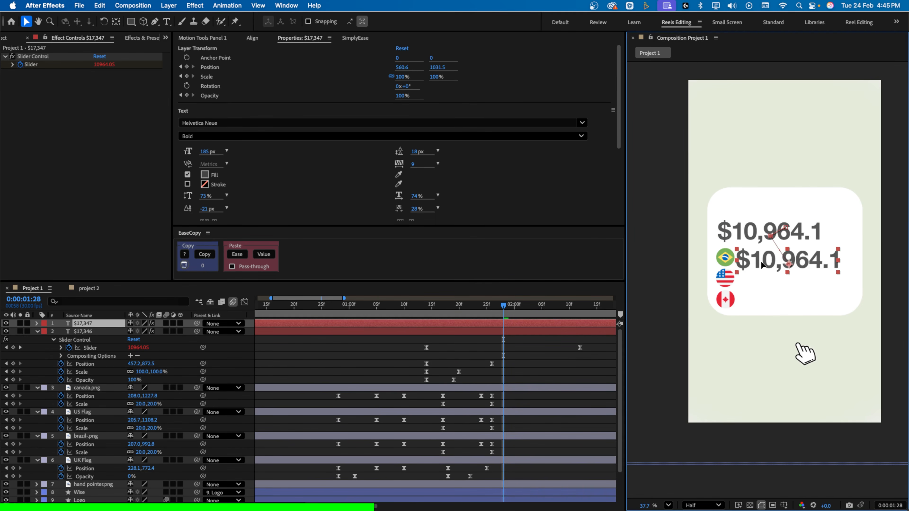
{"action": "key", "text": "super+z"}
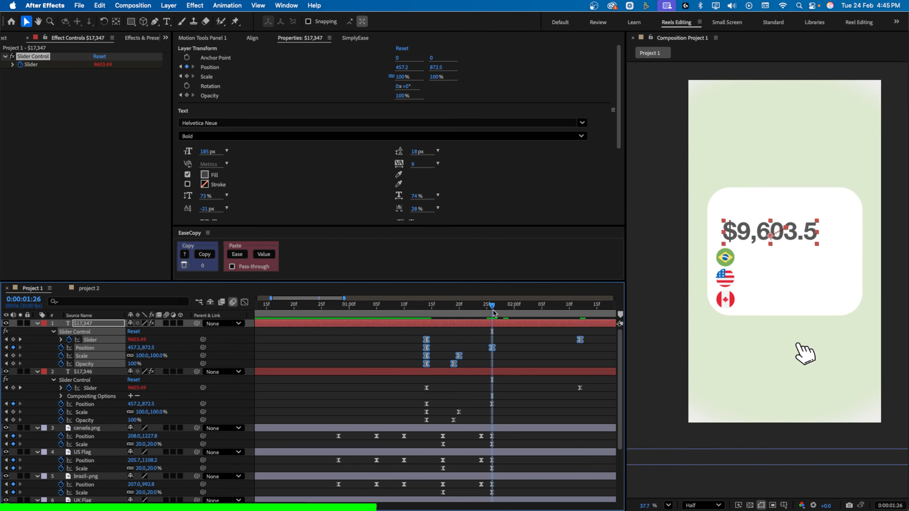
{"action": "key", "text": "shift+Down"}
{"action": "key", "text": "shift+Down"}
{"action": "key", "text": "shift+Down"}
{"action": "key", "text": "shift+Down"}
{"action": "key", "text": "shift+Down"}
{"action": "key", "text": "shift+Down"}
{"action": "key", "text": "shift+Down"}
{"action": "key", "text": "shift+Down"}
{"action": "key", "text": "shift+Down"}
{"action": "key", "text": "shift+Down"}
{"action": "key", "text": "shift+Down"}
{"action": "key", "text": "shift+Down"}
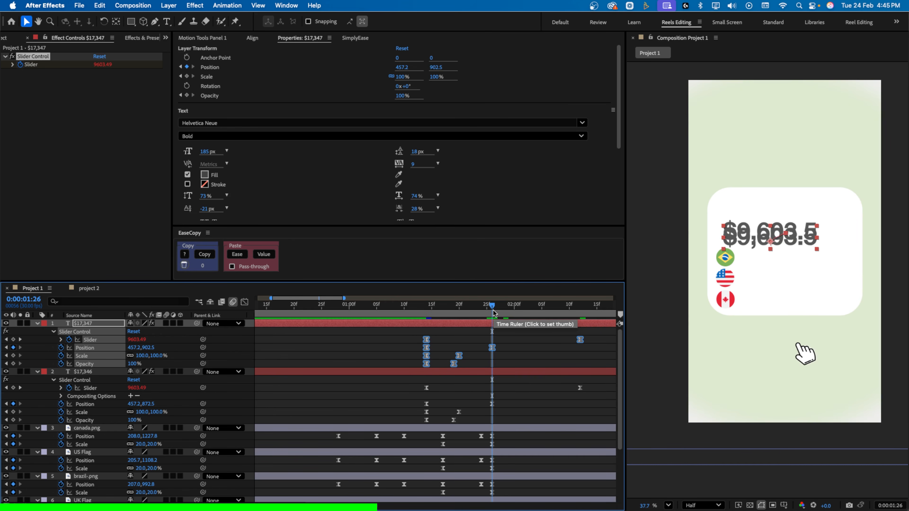
Set the duplicated amount's Scale to 68% at 0:00:01:20
{"action": "left_click_drag", "start_coordinate": [492, 311], "coordinate": [459, 310]}
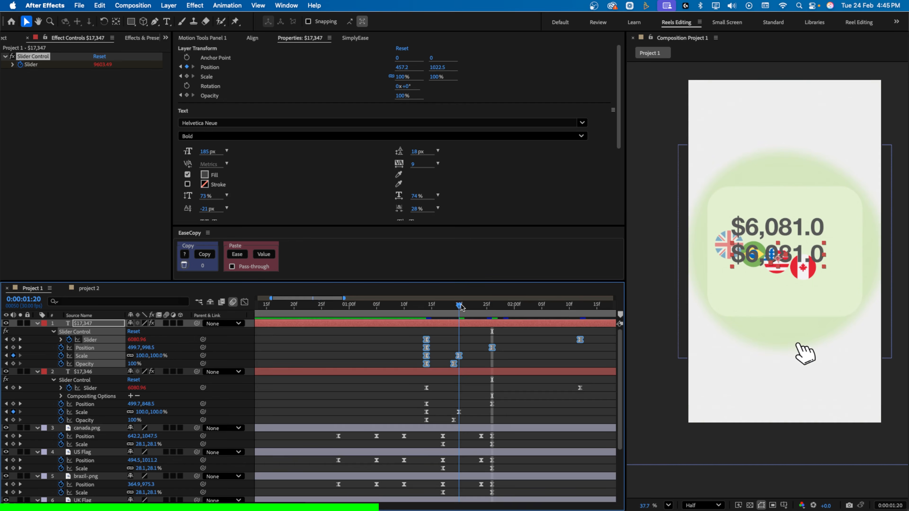
{"action": "left_click", "coordinate": [154, 355]}
{"action": "left_click_drag", "start_coordinate": [154, 355], "coordinate": [143, 355]}
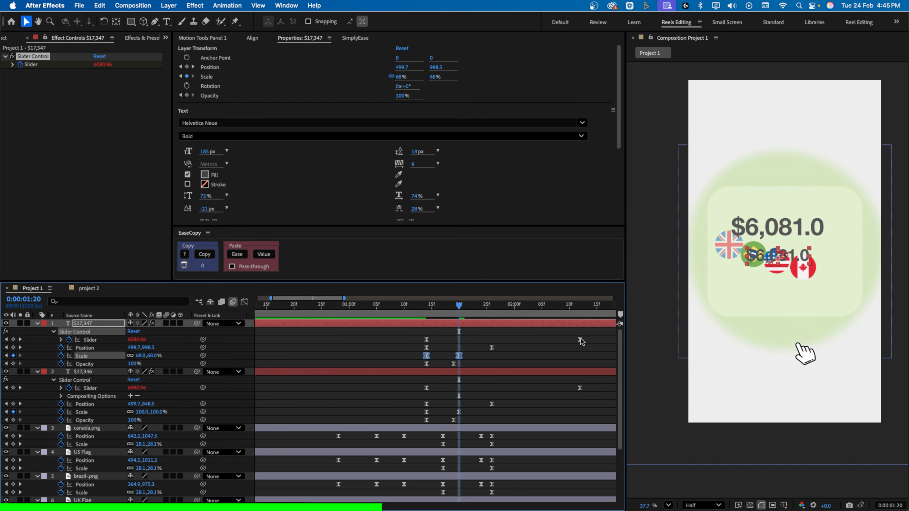
Delay all of the duplicated amount's keyframes so its animation starts at 0:00:01:22
{"action": "left_click_drag", "start_coordinate": [591, 334], "coordinate": [526, 314]}
{"action": "left_click", "coordinate": [475, 308]}
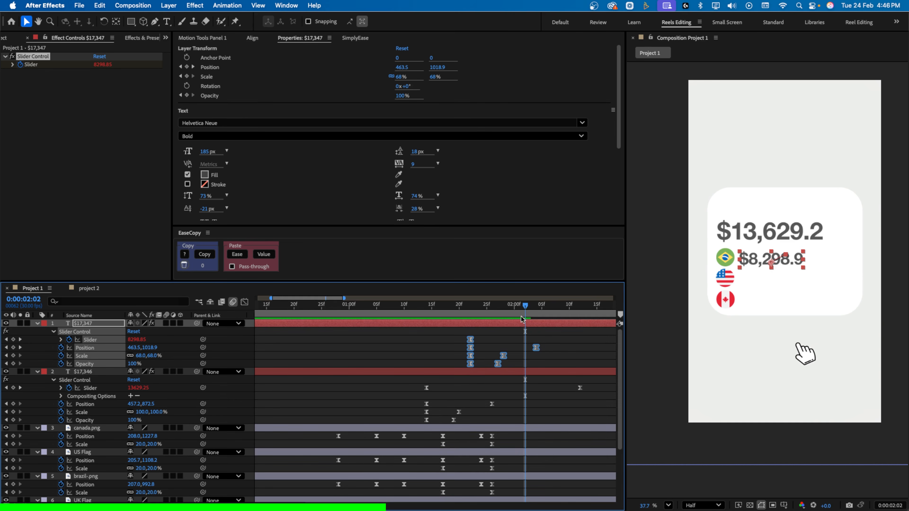
{"action": "scroll", "coordinate": [434, 401], "scroll_direction": "right", "scroll_amount": 4}
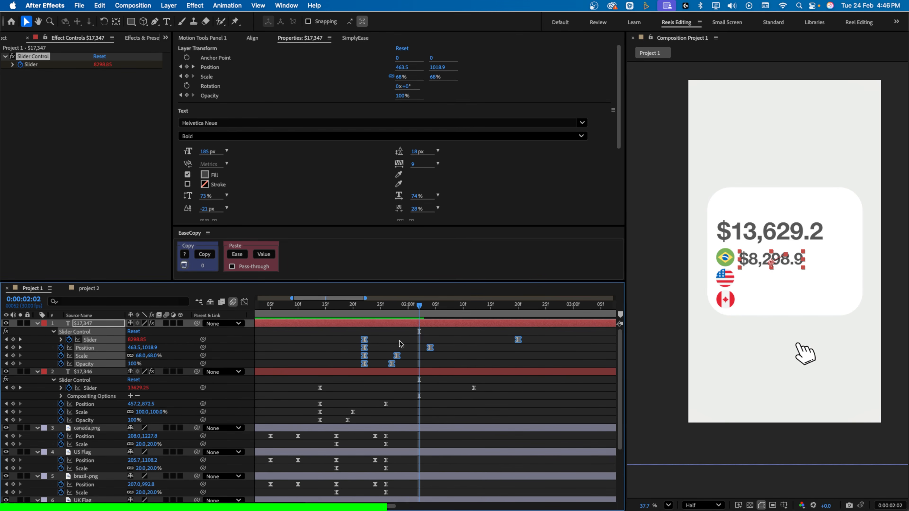
Remove the Position and Scale keyframes from the duplicated amount text
{"action": "left_click", "coordinate": [176, 357]}
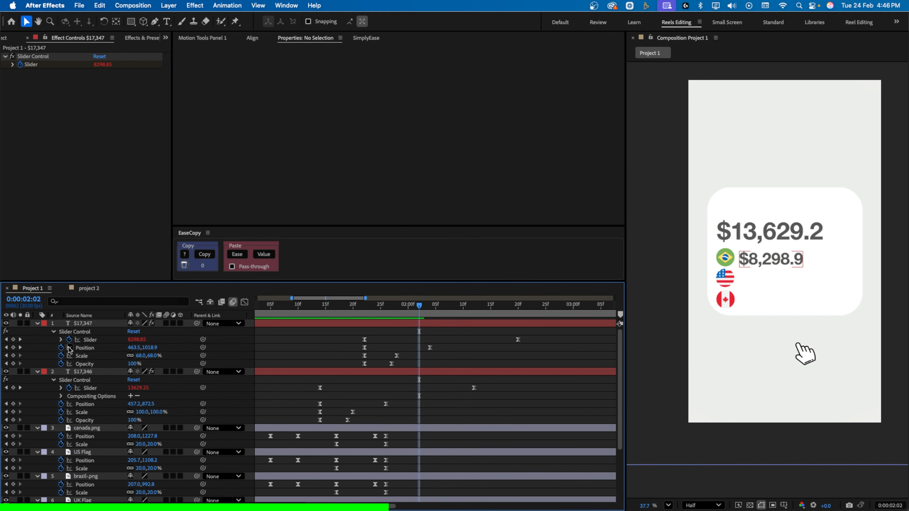
{"action": "left_click", "coordinate": [60, 347]}
{"action": "left_click", "coordinate": [61, 355]}
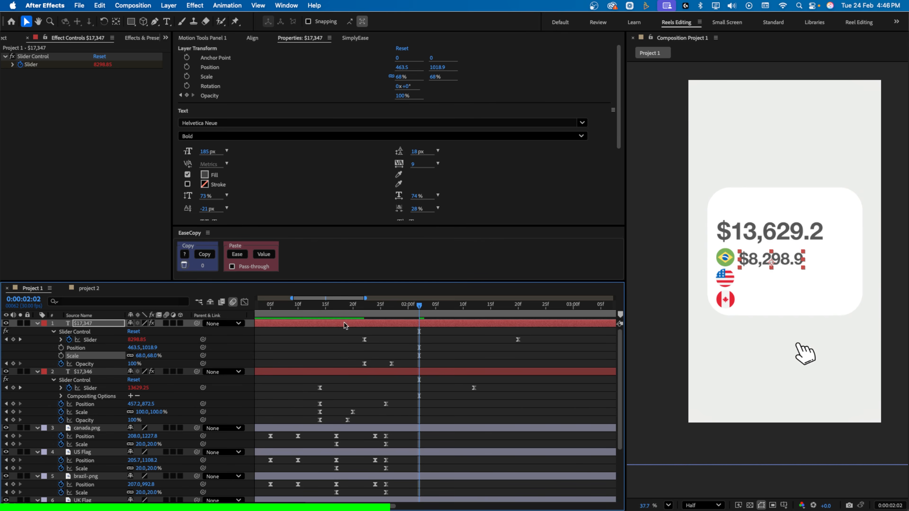
Scale the duplicated amount to 54% and place it beside the Brazil flag at about 429.1, 1005.2
{"action": "left_click_drag", "start_coordinate": [339, 310], "coordinate": [420, 311]}
{"action": "left_click_drag", "start_coordinate": [153, 356], "coordinate": [145, 356]}
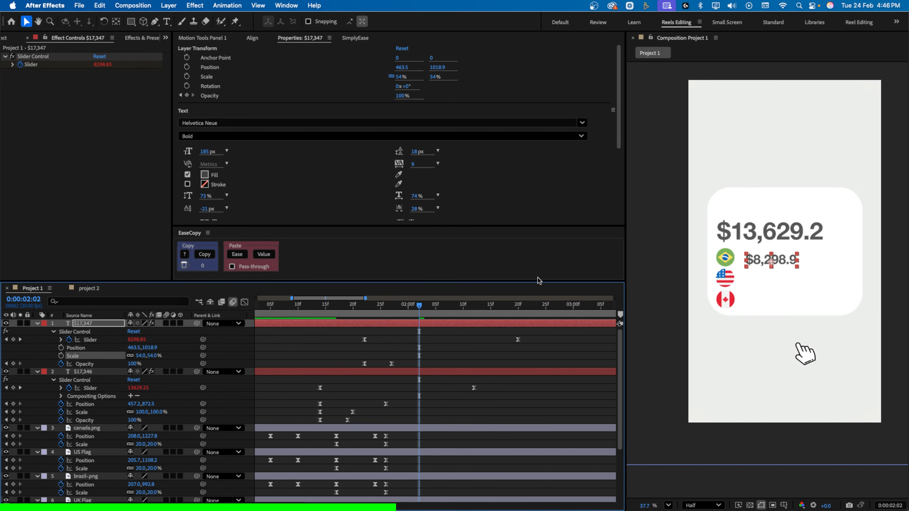
{"action": "scroll", "coordinate": [755, 256], "scroll_direction": "up", "scroll_amount": 5}
{"action": "left_click_drag", "start_coordinate": [769, 275], "coordinate": [760, 270]}
Edit the duplicated amount's Source Text expression to drop the "$" prefix and append "BRL" after parts.join(".")
{"action": "left_click", "coordinate": [61, 340]}
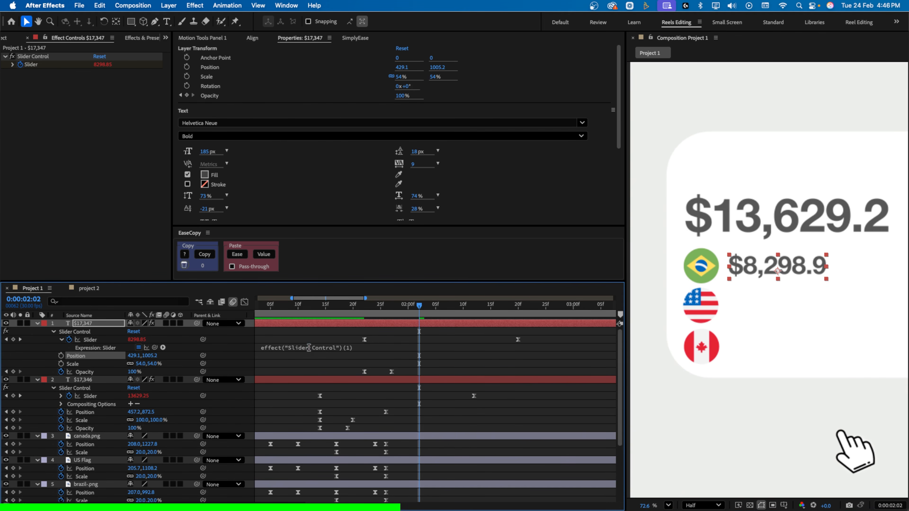
{"action": "left_click", "coordinate": [605, 347]}
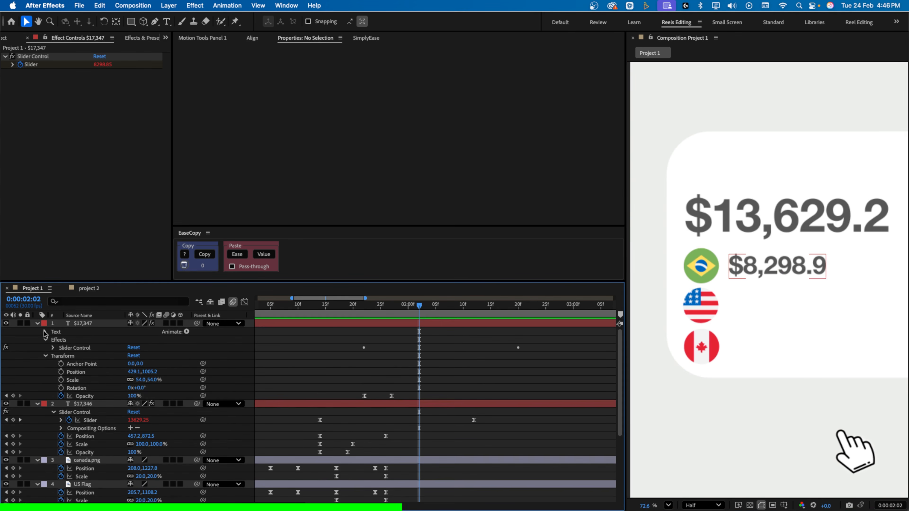
{"action": "left_click", "coordinate": [45, 332]}
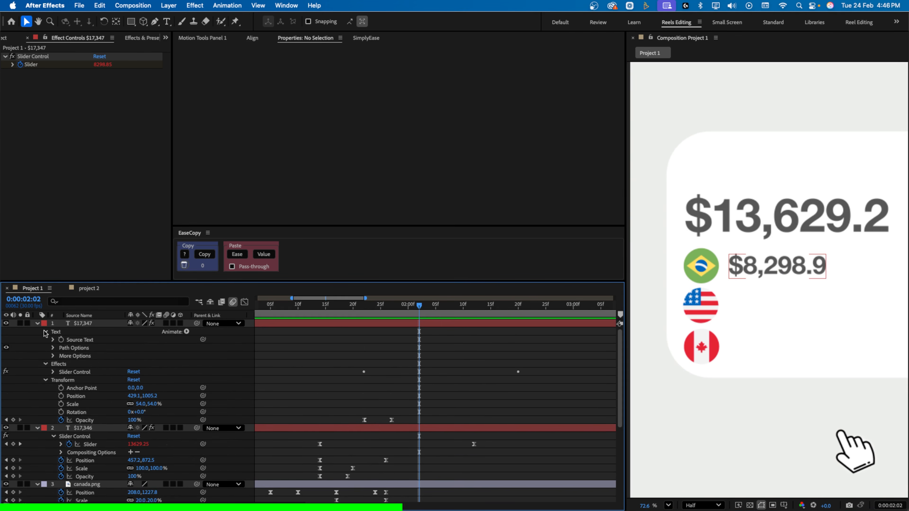
{"action": "left_click", "coordinate": [53, 339]}
{"action": "left_click", "coordinate": [356, 349]}
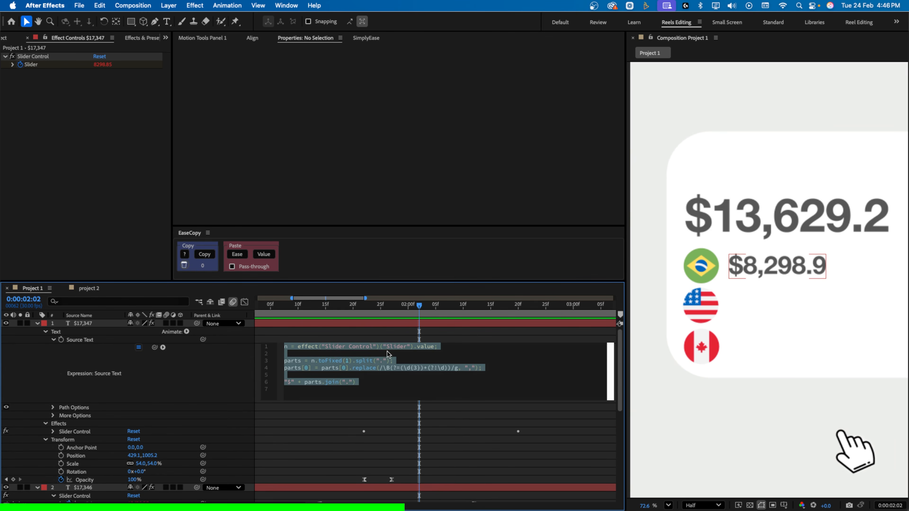
{"action": "left_click", "coordinate": [390, 376]}
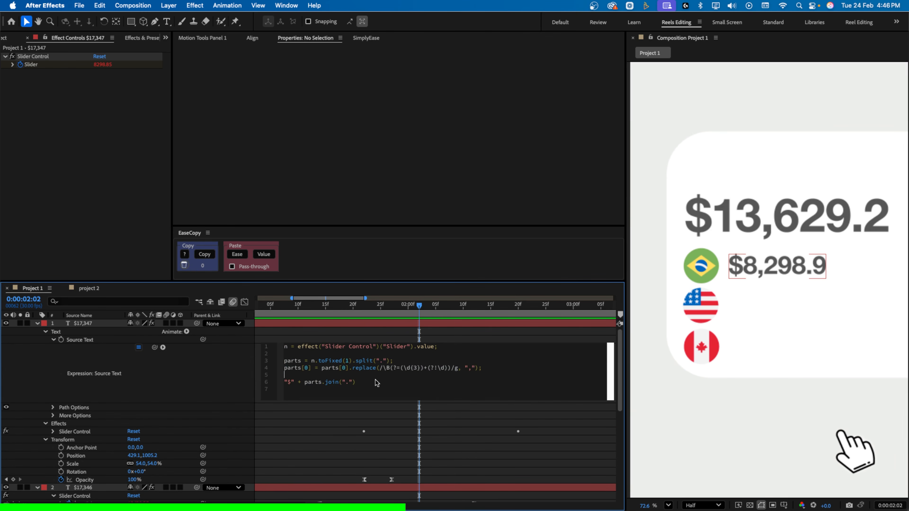
{"action": "left_click", "coordinate": [305, 382]}
{"action": "key", "text": "BackSpace"}
{"action": "key", "text": "BackSpace"}
{"action": "key", "text": "BackSpace"}
{"action": "key", "text": "BackSpace"}
{"action": "key", "text": "BackSpace"}
{"action": "key", "text": "BackSpace"}
{"action": "type", "text": "+ \""}
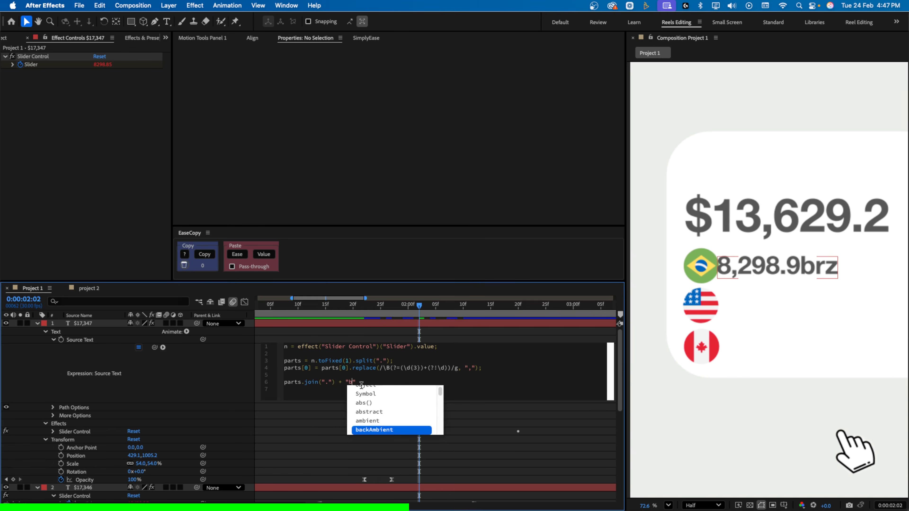
{"action": "type", "text": "BRL"}
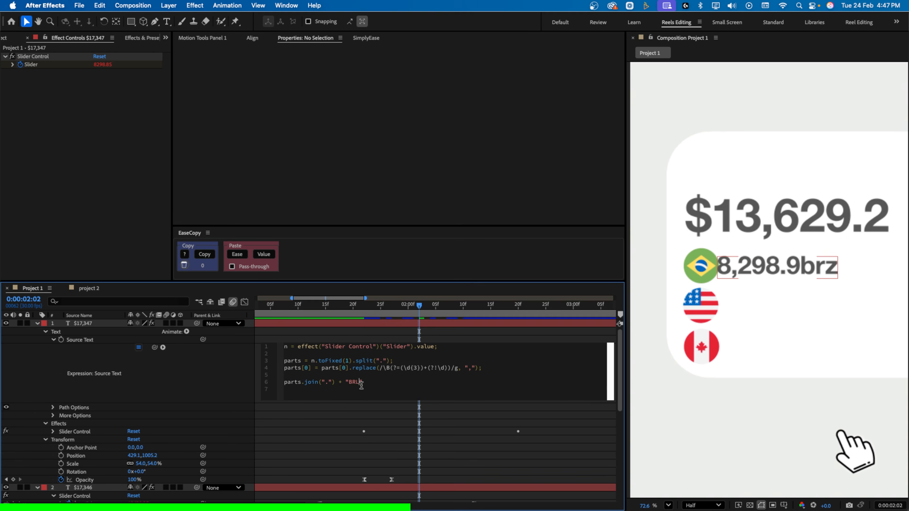
{"action": "key", "text": "KP_Enter"}
Insert a space before BRL in the Source Text expression and reposition the text to 486.9, 1003.8 beside the Brazil flag
{"action": "left_click", "coordinate": [326, 386]}
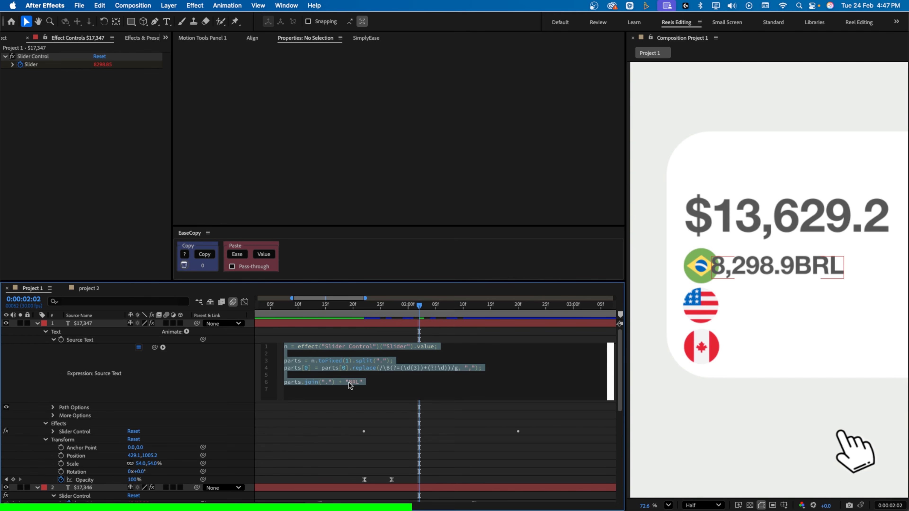
{"action": "left_click", "coordinate": [350, 386]}
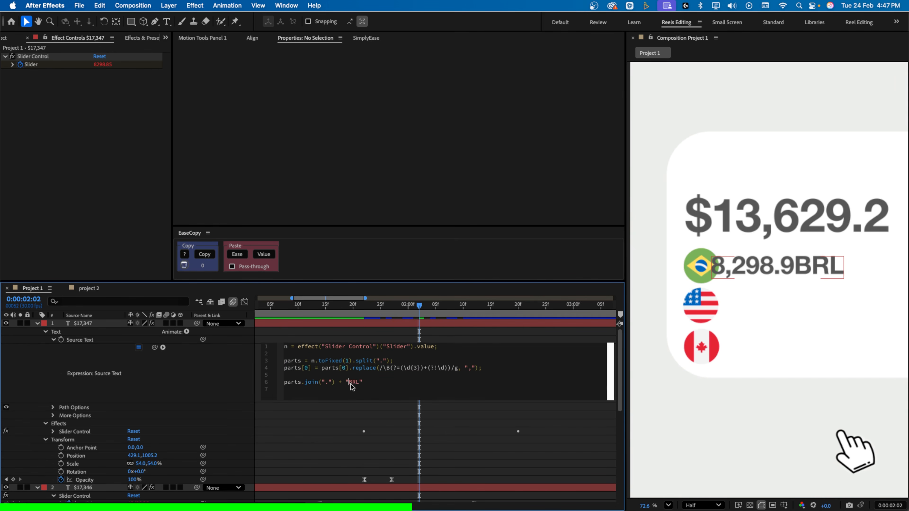
{"action": "left_click", "coordinate": [188, 366]}
{"action": "left_click", "coordinate": [103, 323]}
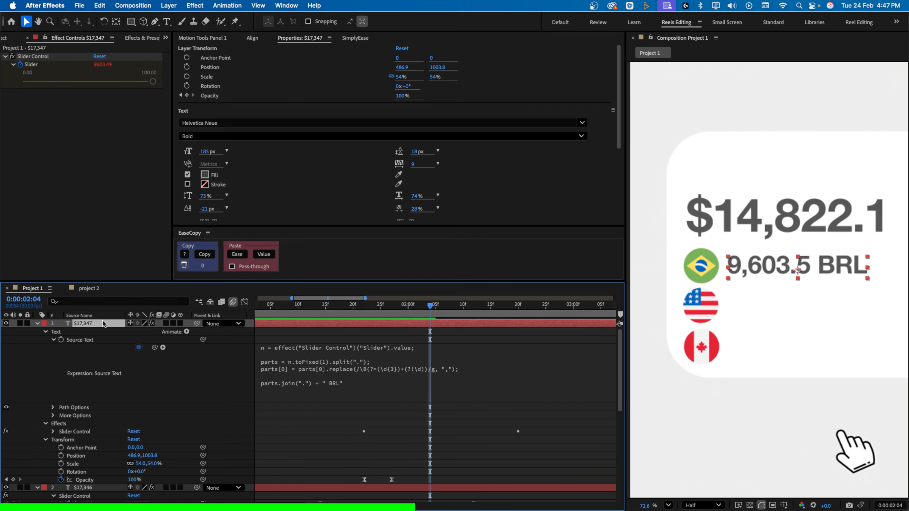
Show the BRL amount's keyframed properties and open its starting Slider value at 0:00:01:22 for editing
{"action": "key", "text": "super+a"}
{"action": "key", "text": "u"}
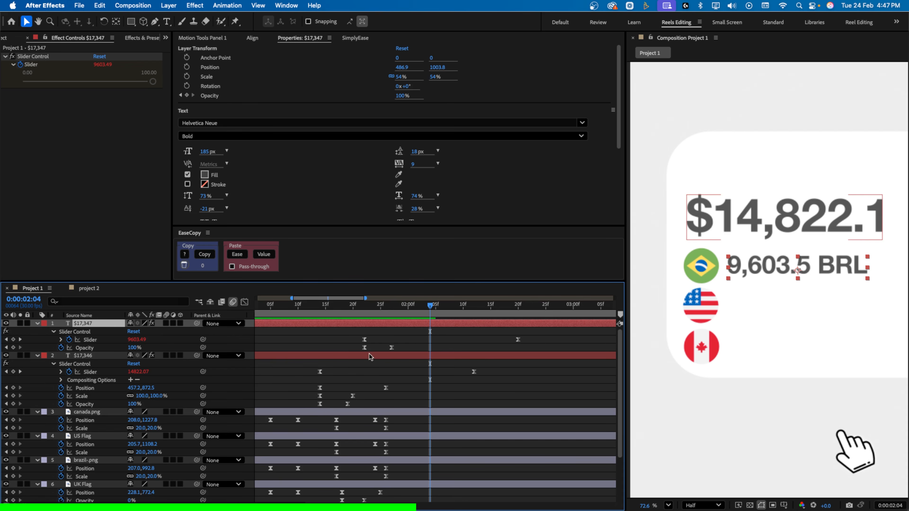
{"action": "left_click", "coordinate": [90, 339]}
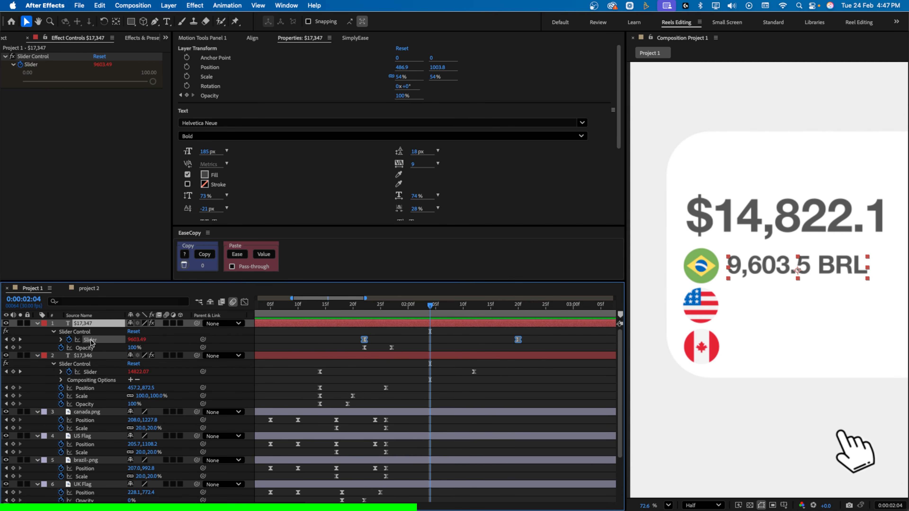
{"action": "left_click", "coordinate": [362, 311]}
{"action": "left_click", "coordinate": [137, 339]}
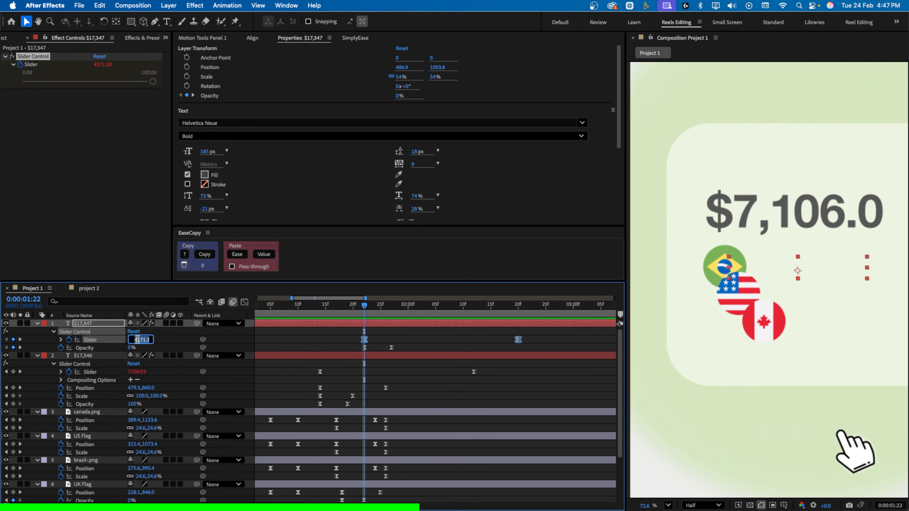
Set the BRL counter's Slider keyframes to 501.2 at 0:00:01:22 and 1553.4 at 0:00:02:20
{"action": "type", "text": "501.2"}
{"action": "left_click", "coordinate": [518, 347]}
{"action": "left_click", "coordinate": [518, 339]}
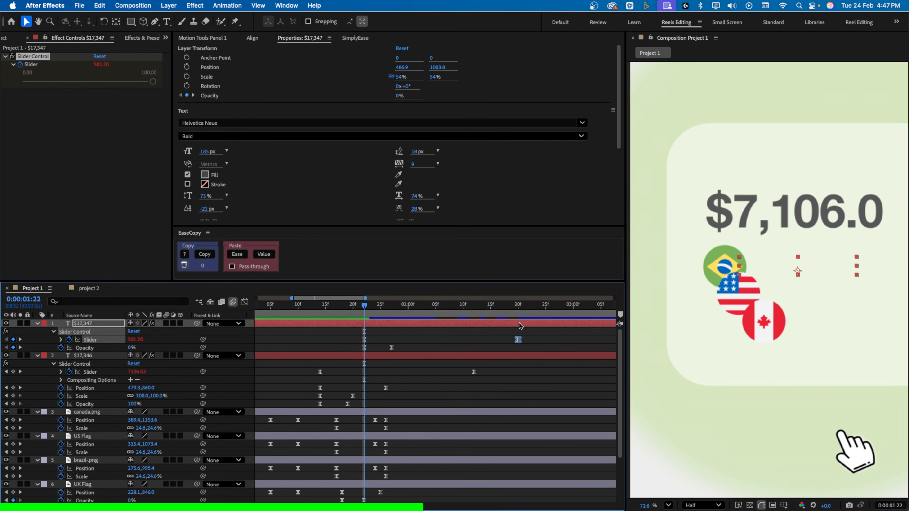
{"action": "left_click", "coordinate": [519, 312]}
{"action": "left_click", "coordinate": [133, 340]}
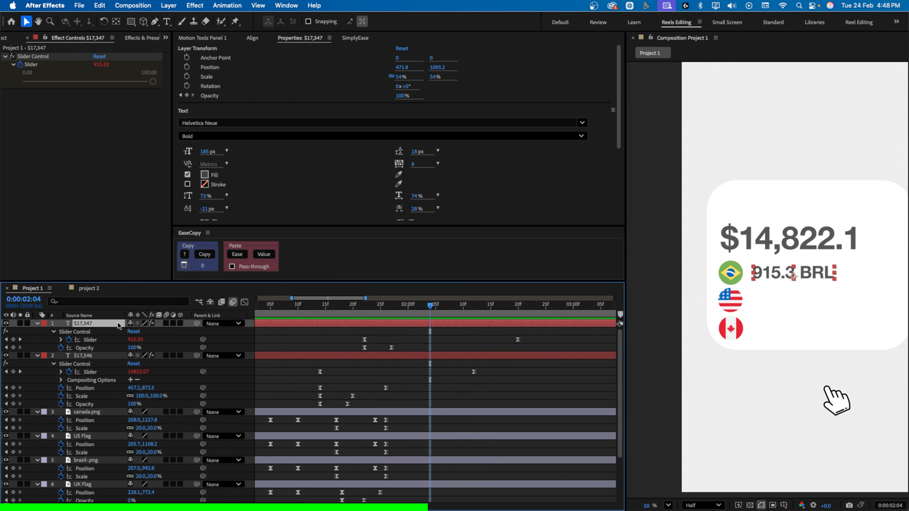
Add a Position keyframe to the BRL text layer and shift its Opacity keyframes to start at 0:00:01:24
{"action": "key", "text": "t"}
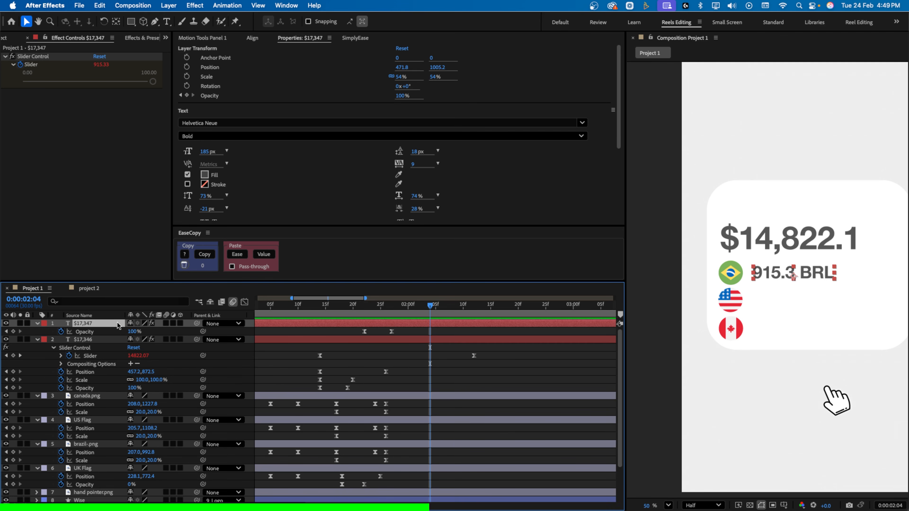
{"action": "key", "text": "shift+p"}
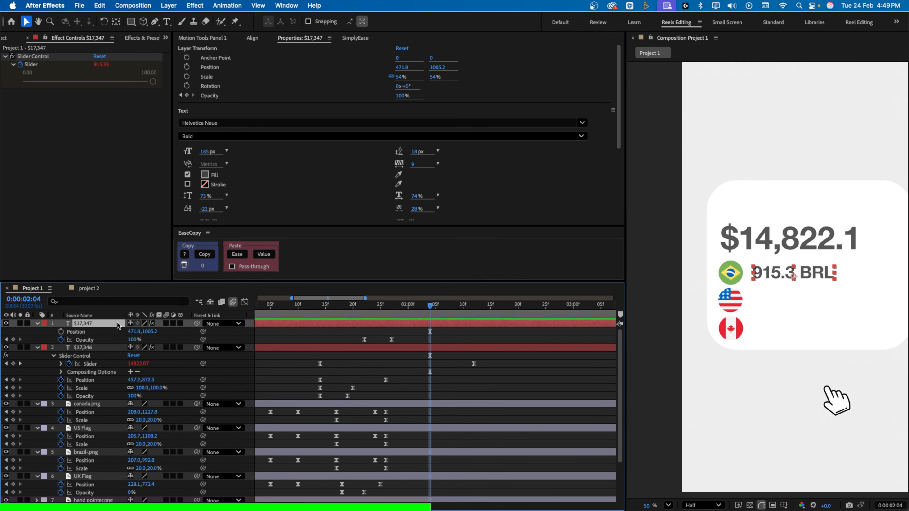
{"action": "left_click", "coordinate": [61, 331]}
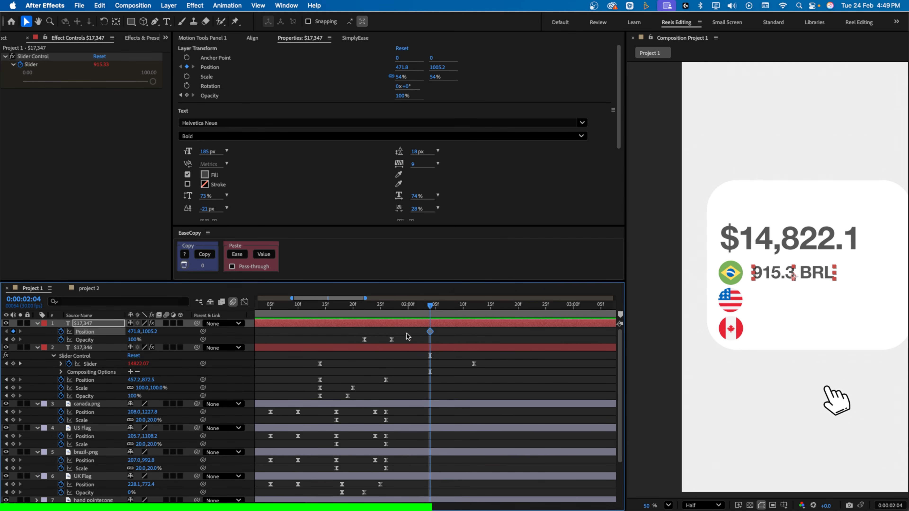
{"action": "left_click_drag", "start_coordinate": [399, 341], "coordinate": [375, 342]}
Align the BRL text's Position keyframe with its last Opacity keyframe, and keyframe its Y position at 932.2 at 0:00:01:24
{"action": "left_click", "coordinate": [414, 311]}
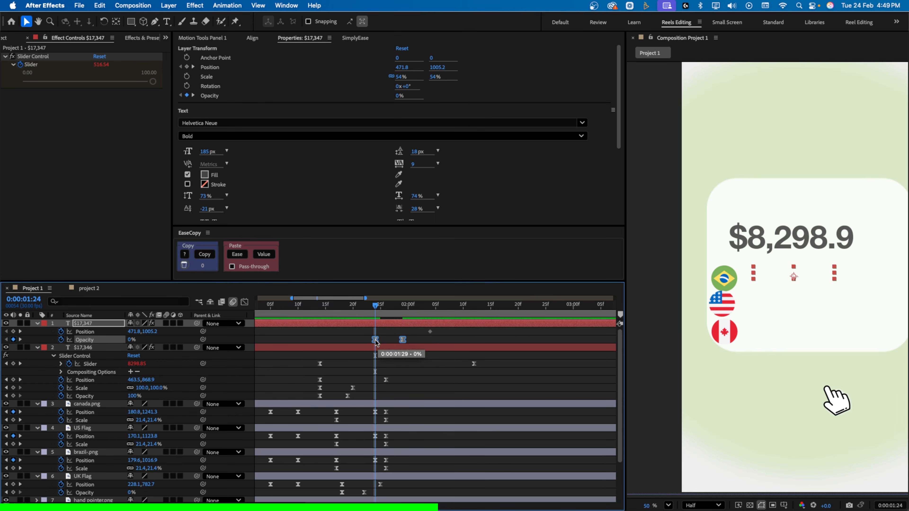
{"action": "left_click", "coordinate": [396, 311]}
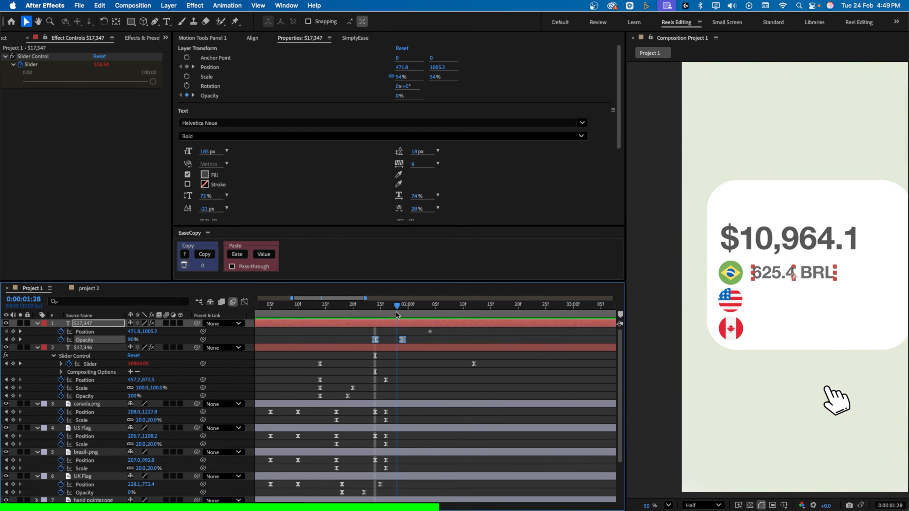
{"action": "left_click_drag", "start_coordinate": [395, 311], "coordinate": [374, 315]}
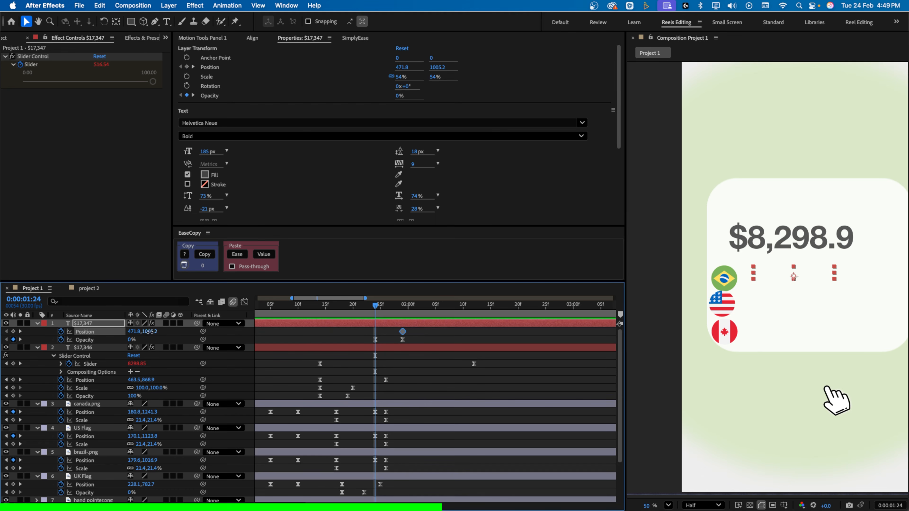
{"action": "left_click_drag", "start_coordinate": [149, 331], "coordinate": [124, 332]}
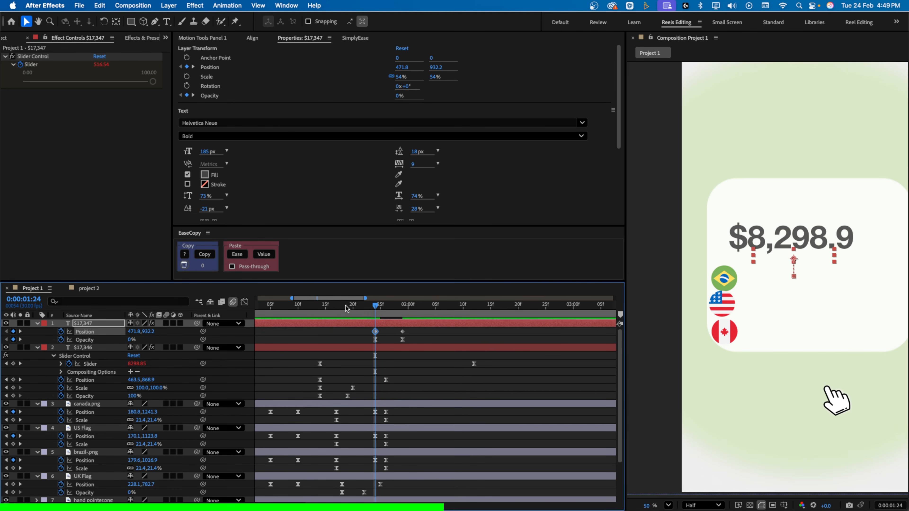
{"action": "left_click_drag", "start_coordinate": [345, 308], "coordinate": [374, 313]}
Set the BRL counter's Slider keyframes to 1100 at 0:00:01:22 and 7553.4 at 0:00:02:20
{"action": "left_click", "coordinate": [93, 324]}
{"action": "key", "text": "u"}
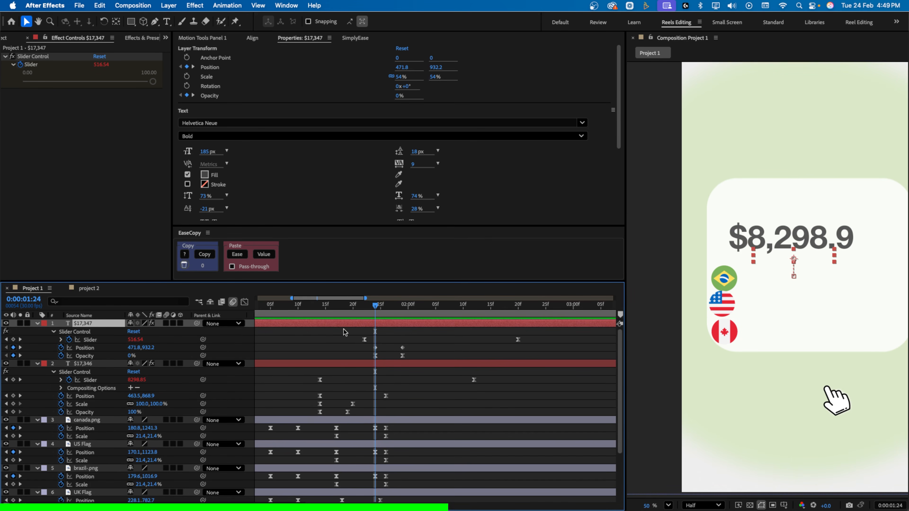
{"action": "left_click", "coordinate": [365, 312]}
{"action": "left_click", "coordinate": [137, 340]}
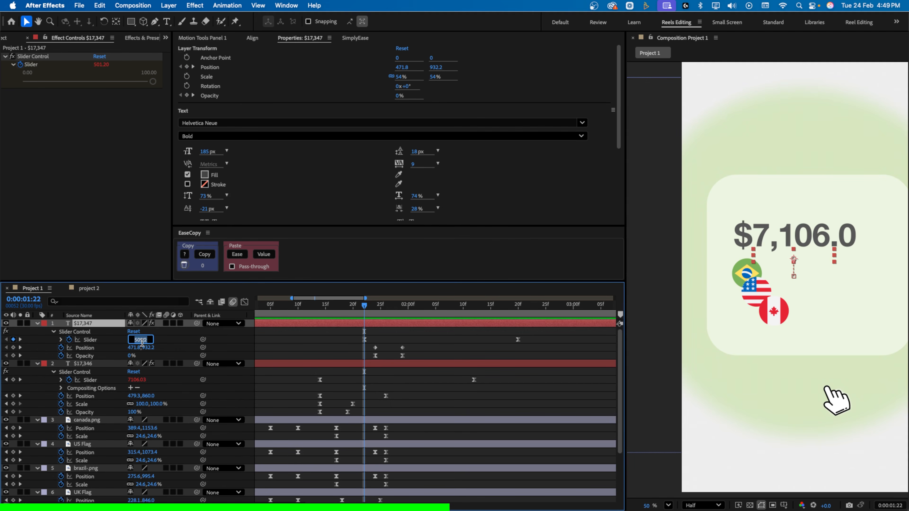
{"action": "type", "text": "1100"}
{"action": "left_click", "coordinate": [172, 342]}
{"action": "left_click", "coordinate": [517, 313]}
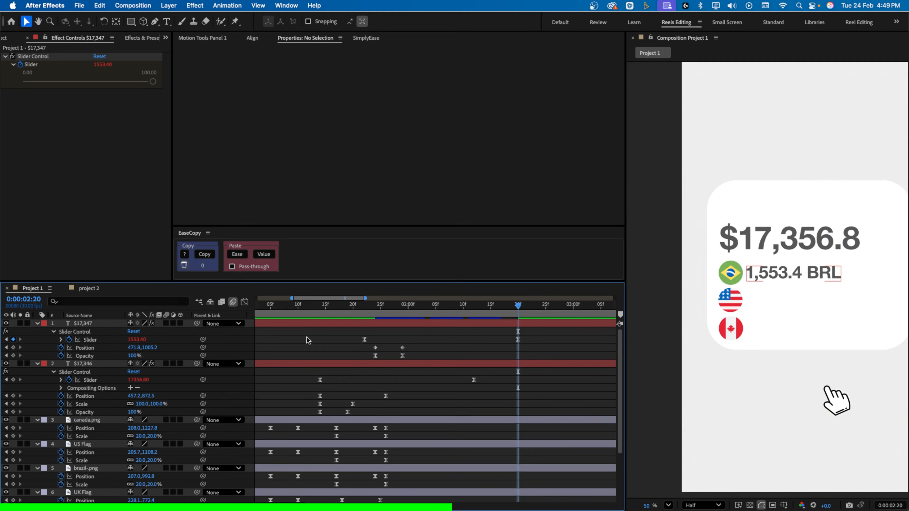
{"action": "left_click", "coordinate": [133, 340]}
{"action": "left_click", "coordinate": [137, 338]}
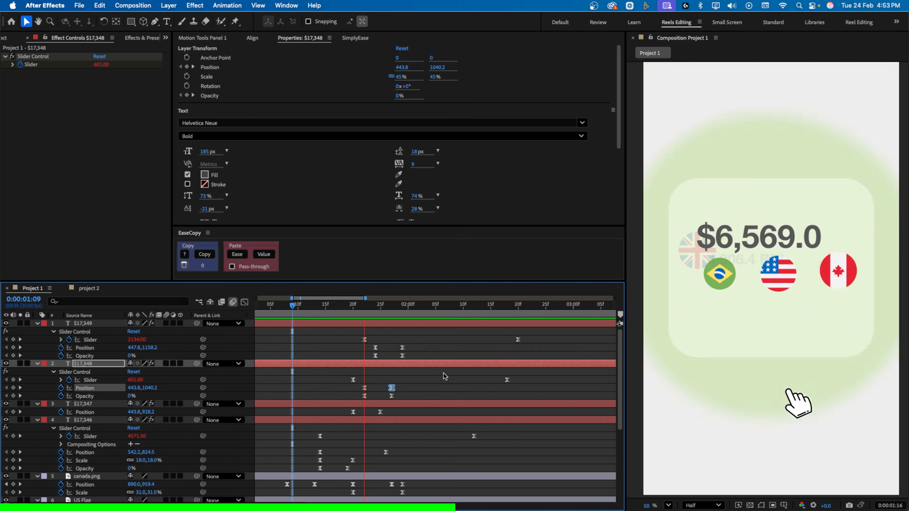
Preview the count-up animation of the main balance and the currency rows
{"action": "left_click", "coordinate": [362, 313]}
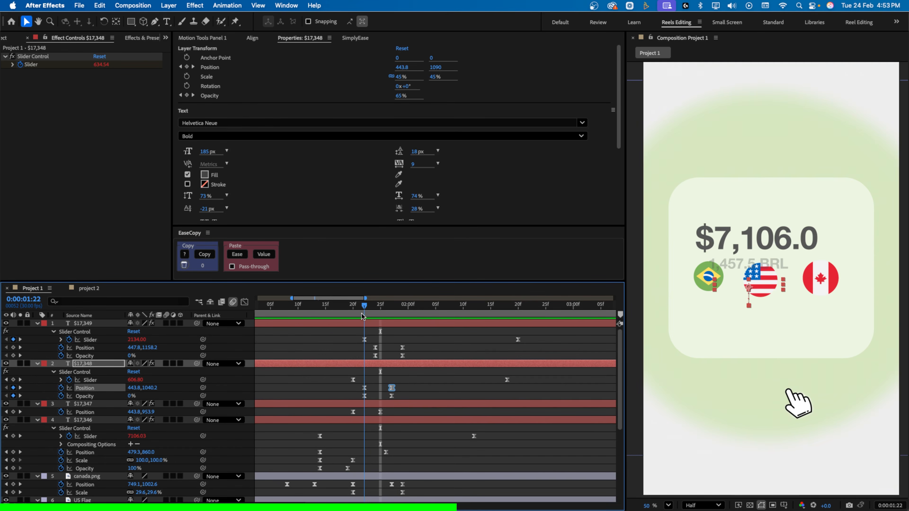
{"action": "left_click_drag", "start_coordinate": [361, 313], "coordinate": [385, 313]}
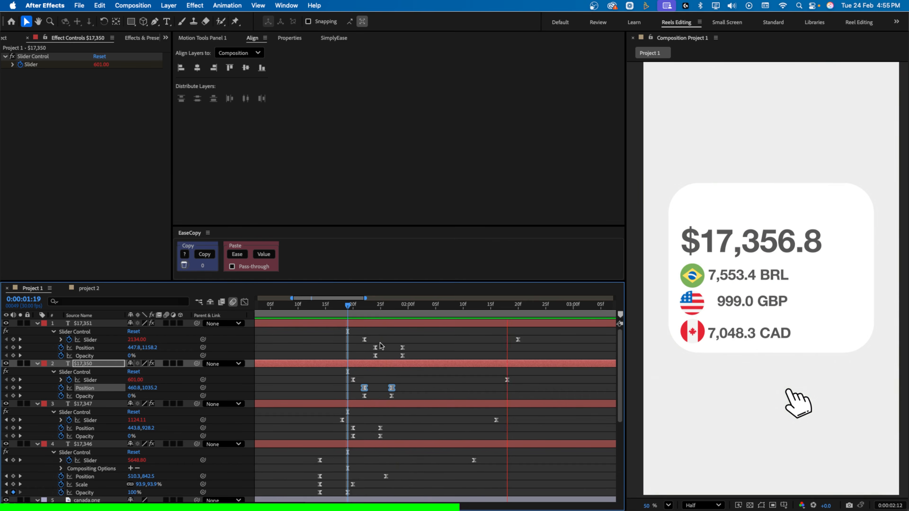
{"action": "key", "text": "space"}
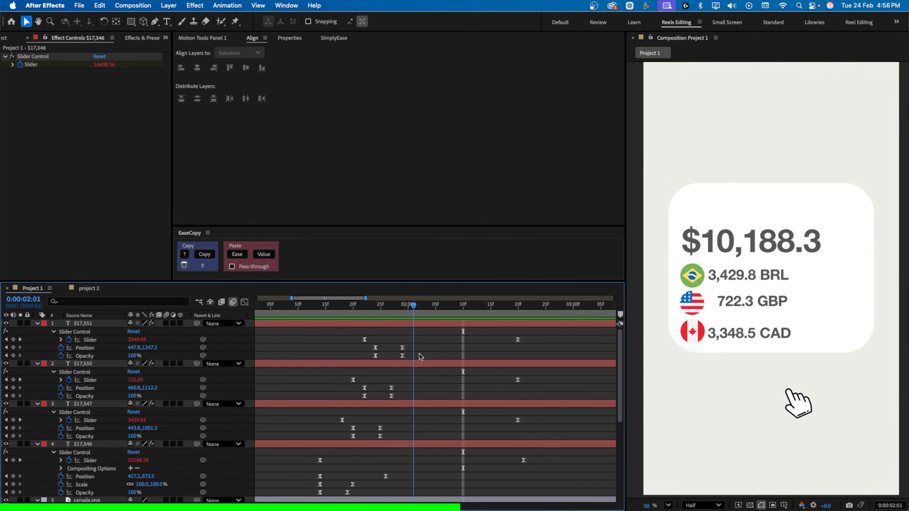
{"action": "left_click_drag", "start_coordinate": [419, 353], "coordinate": [443, 351]}
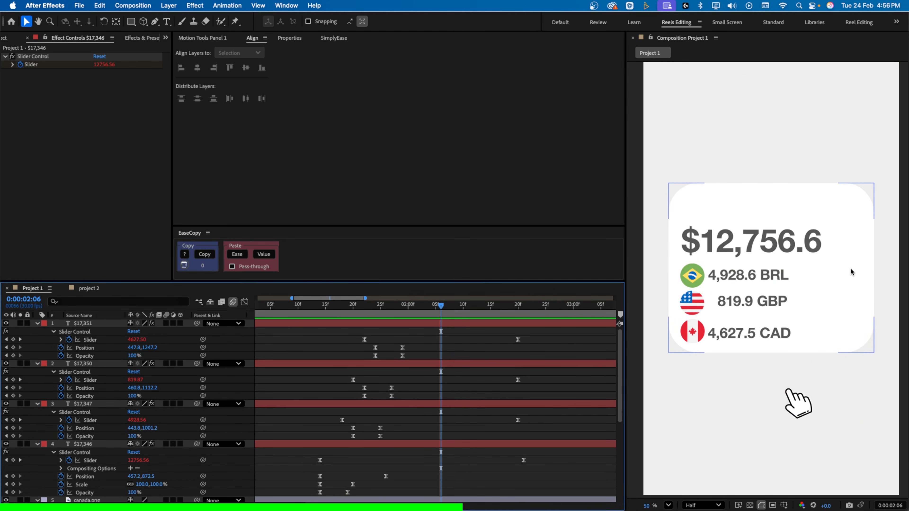
Collapse the revealed keyframe properties of all layers and clear the selection
{"action": "key", "text": "super+a"}
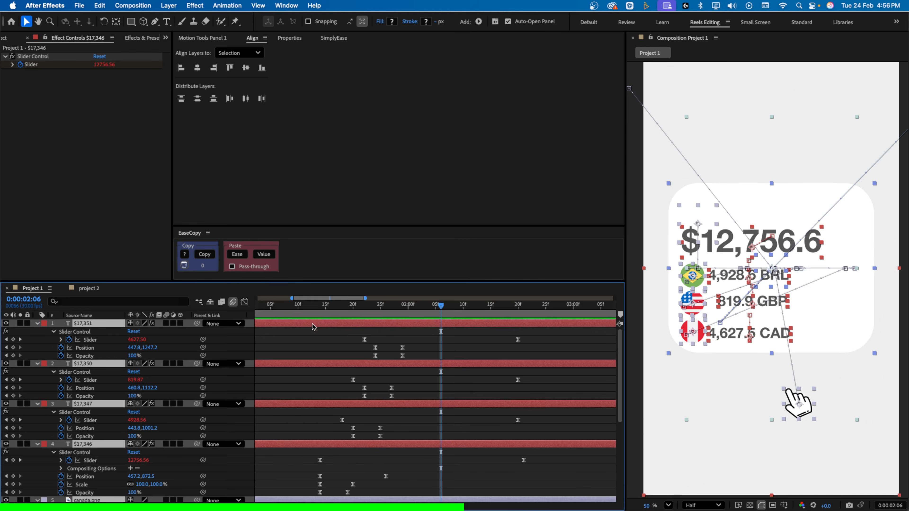
{"action": "key", "text": "u"}
{"action": "left_click", "coordinate": [193, 481]}
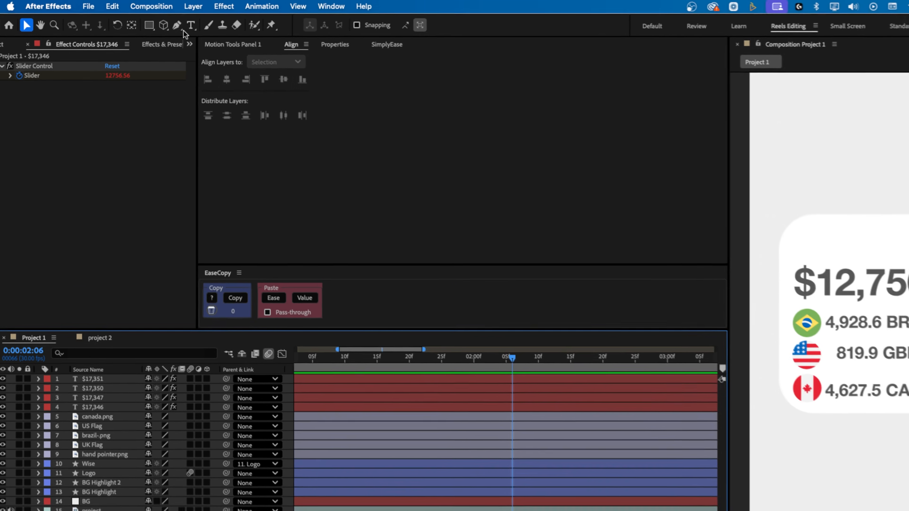
Show the rulers and place a horizontal guide just below the BRL amount, with the Pen tool active
{"action": "left_click", "coordinate": [177, 24]}
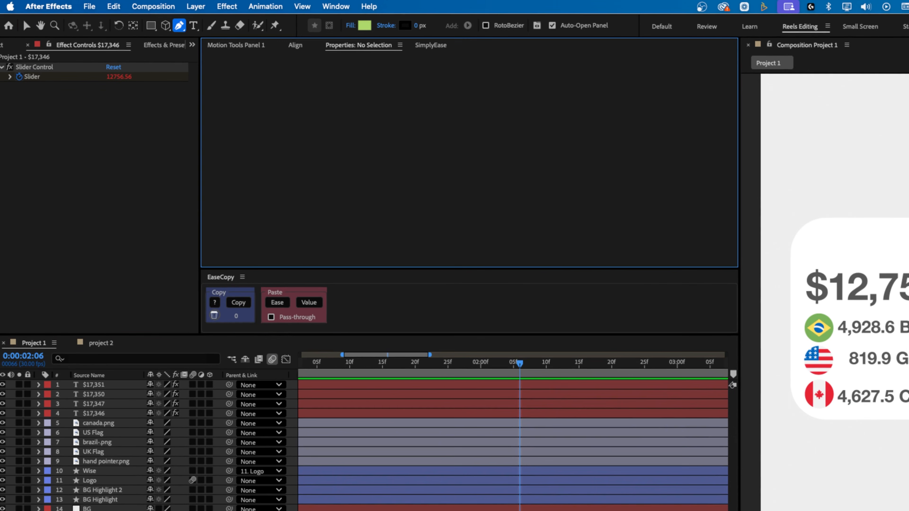
{"action": "scroll", "coordinate": [896, 288], "scroll_direction": "up", "scroll_amount": 4}
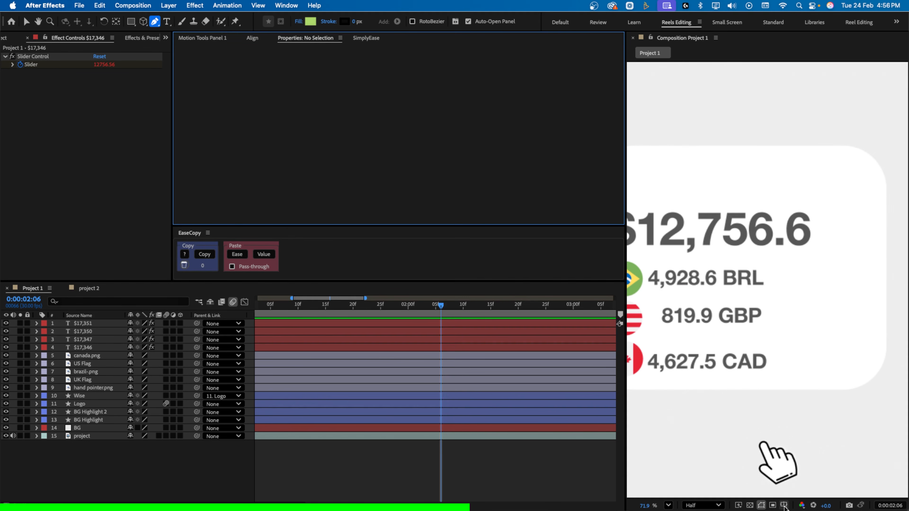
{"action": "left_click", "coordinate": [783, 505]}
{"action": "left_click", "coordinate": [796, 484]}
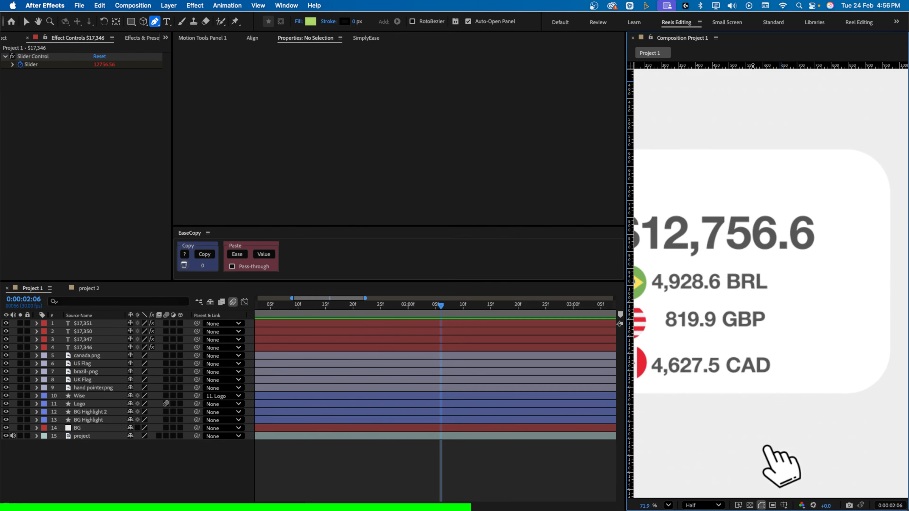
{"action": "left_click_drag", "start_coordinate": [752, 65], "coordinate": [759, 291]}
Draw a three-point right-pointing chevron with a 10 px stroke beside the BRL amount, near the card's right edge
{"action": "left_click", "coordinate": [865, 292]}
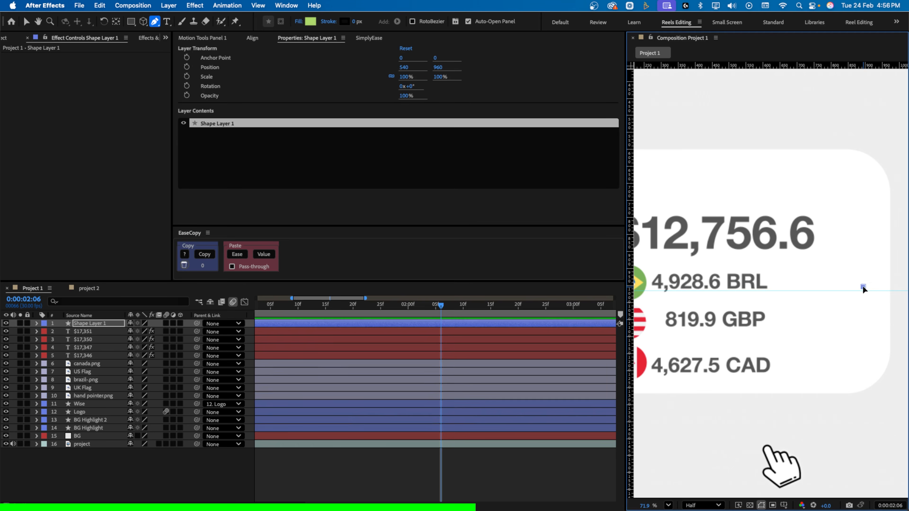
{"action": "scroll", "coordinate": [865, 285], "scroll_direction": "up", "scroll_amount": 4}
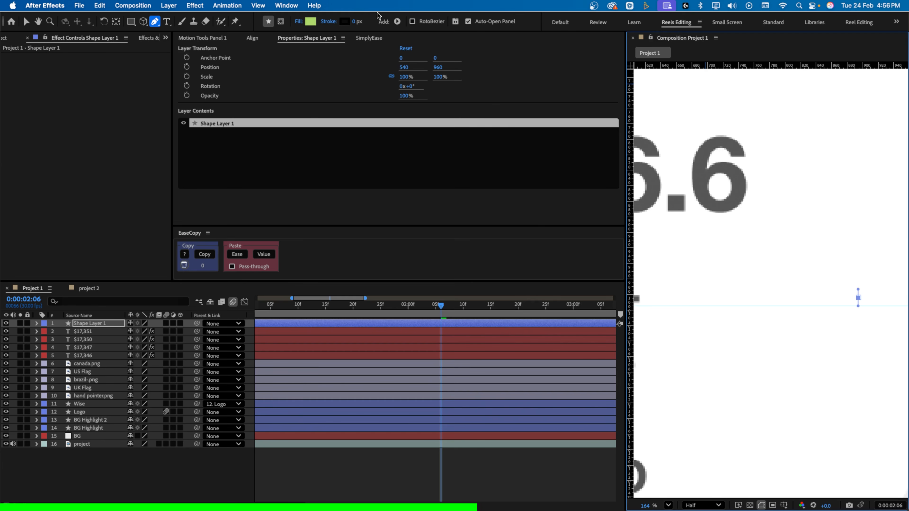
{"action": "left_click", "coordinate": [356, 22]}
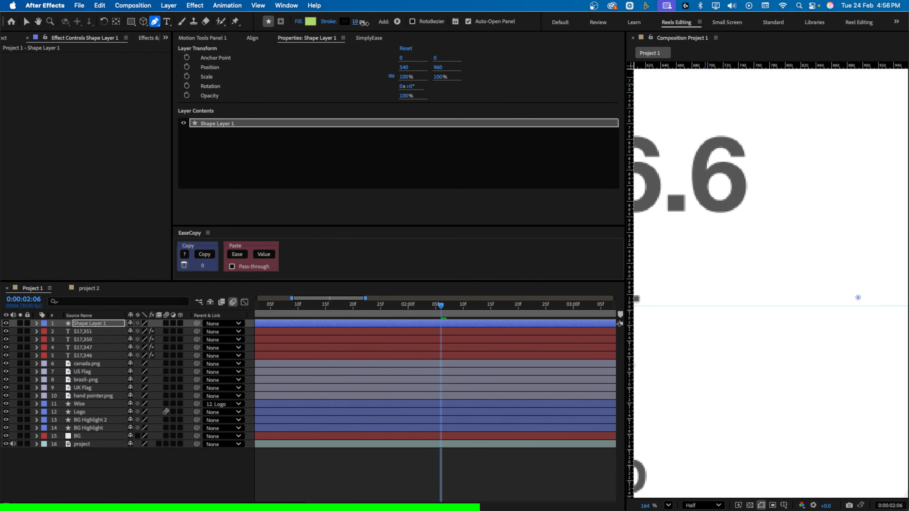
{"action": "key", "text": "super+z"}
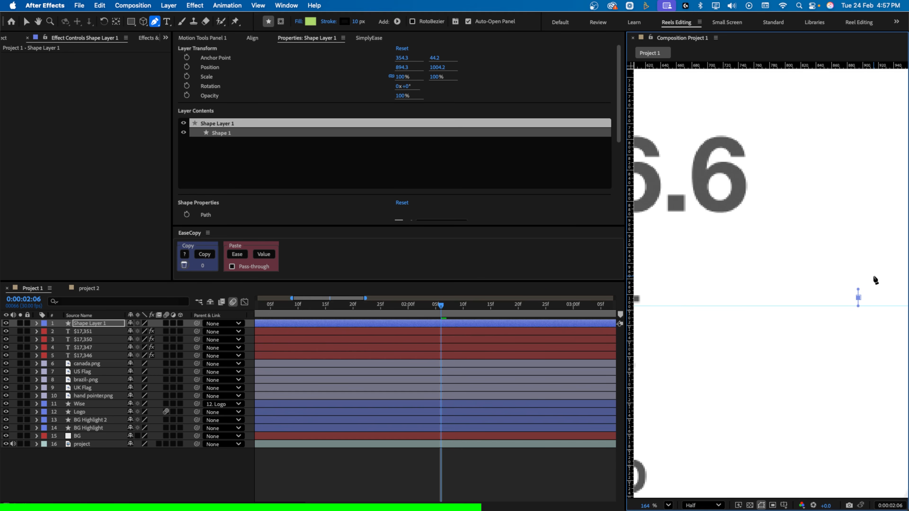
{"action": "left_click", "coordinate": [873, 276]}
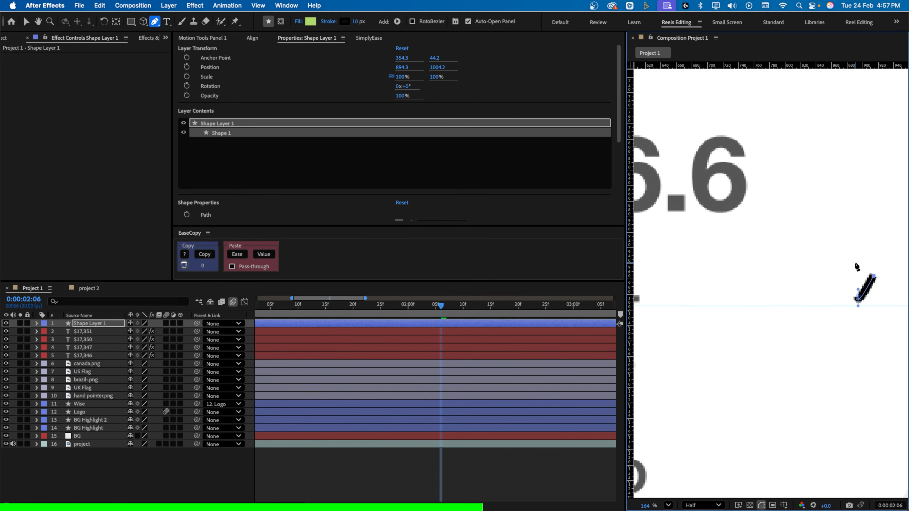
{"action": "left_click", "coordinate": [853, 264]}
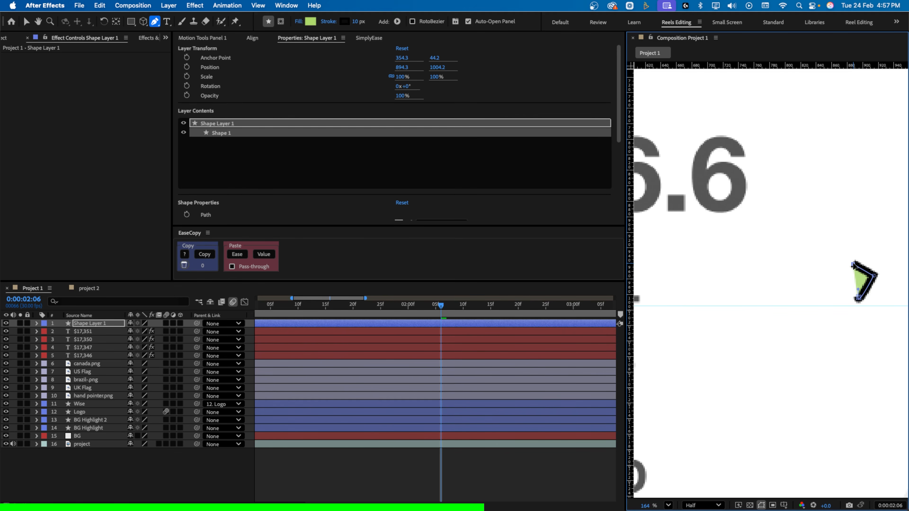
Set the chevron shape's fill to None
{"action": "left_click", "coordinate": [298, 23]}
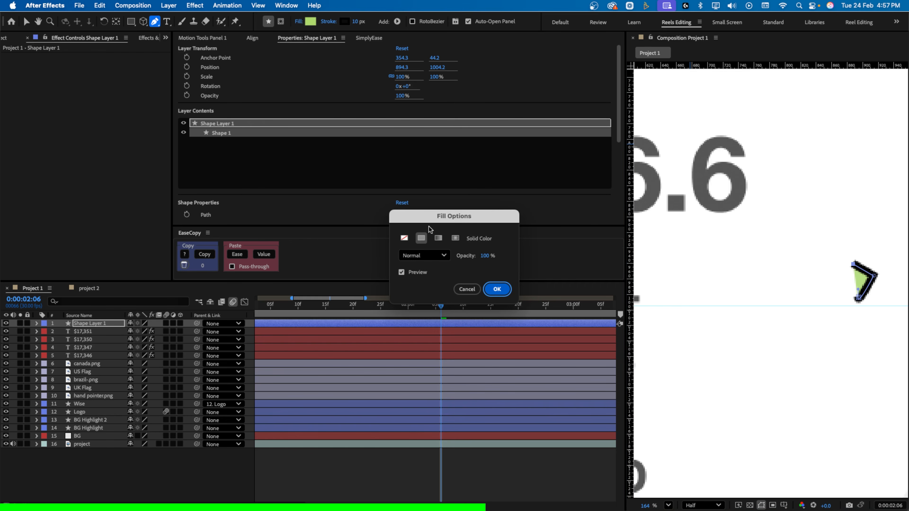
{"action": "left_click", "coordinate": [404, 238]}
{"action": "left_click", "coordinate": [504, 292]}
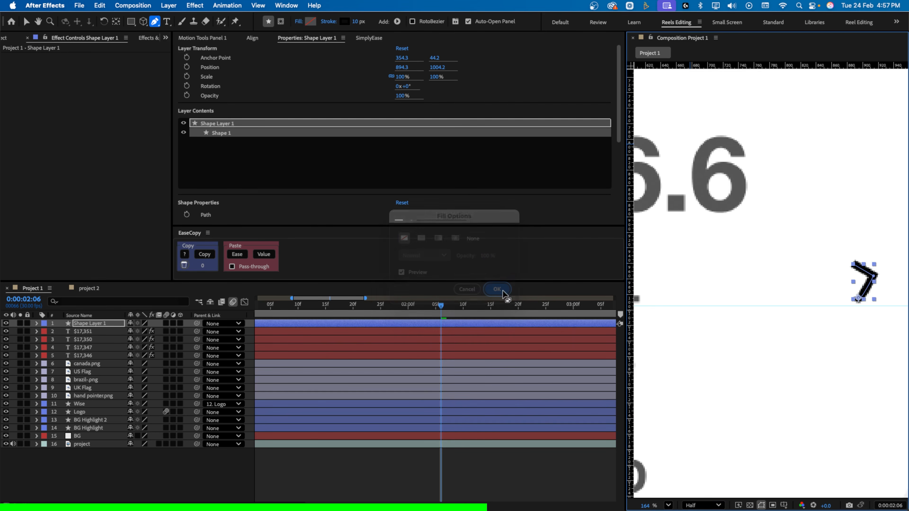
Enlarge the chevron shape layer to about 107.6% horizontal and 117.4% vertical scale
{"action": "scroll", "coordinate": [861, 286], "scroll_direction": "down", "scroll_amount": 5}
{"action": "key", "text": "v"}
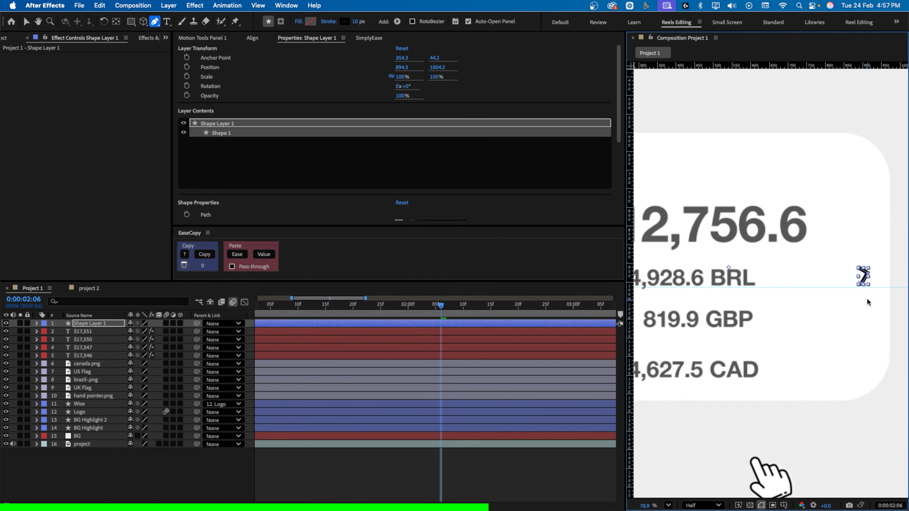
{"action": "left_click", "coordinate": [867, 297]}
{"action": "scroll", "coordinate": [870, 287], "scroll_direction": "up", "scroll_amount": 5}
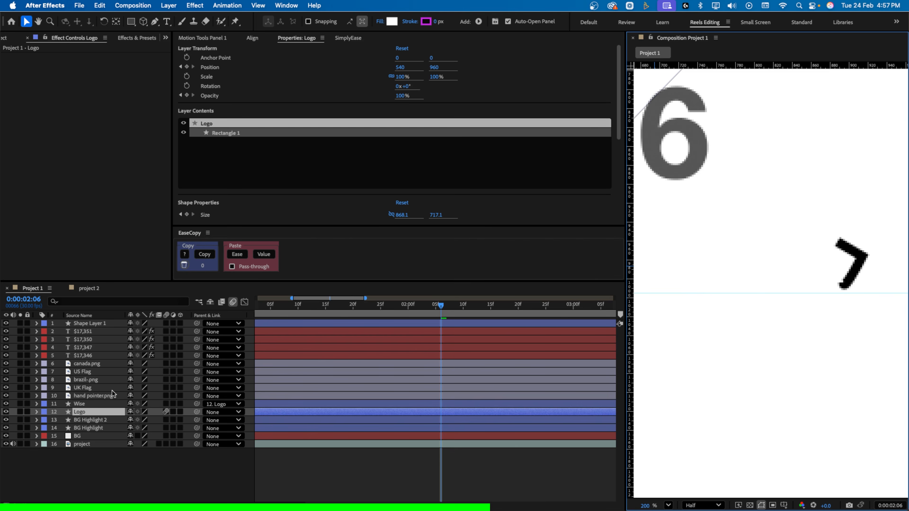
{"action": "left_click", "coordinate": [95, 324]}
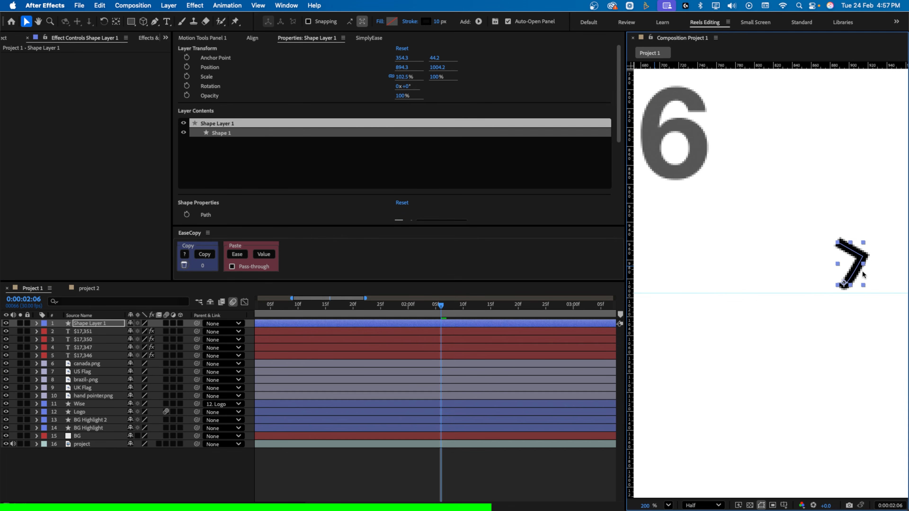
{"action": "left_click_drag", "start_coordinate": [837, 242], "coordinate": [838, 238]}
Set the chevron shape's stroke width to 5 px
{"action": "key", "text": "g"}
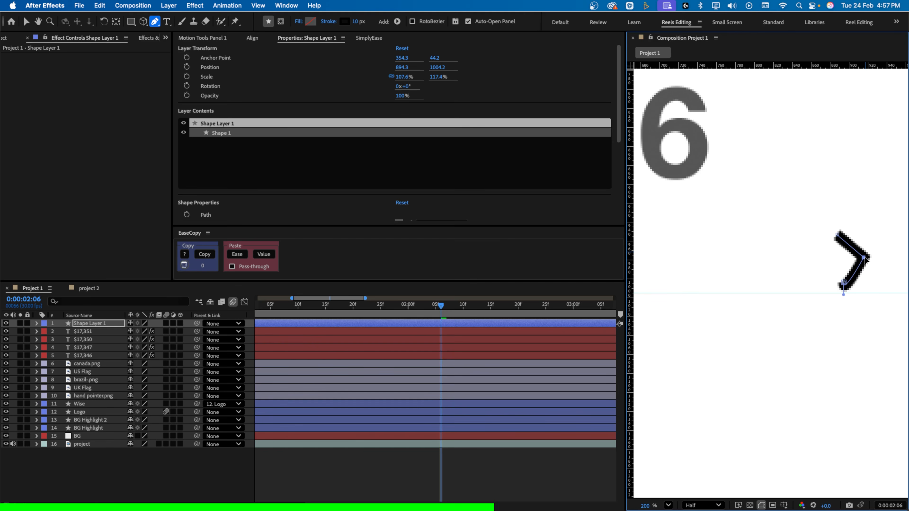
{"action": "left_click", "coordinate": [360, 22]}
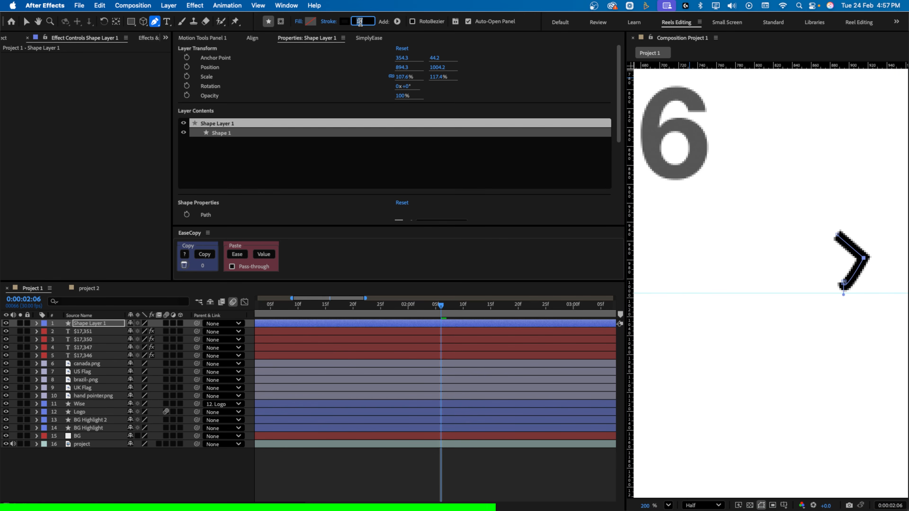
{"action": "key", "text": "Return"}
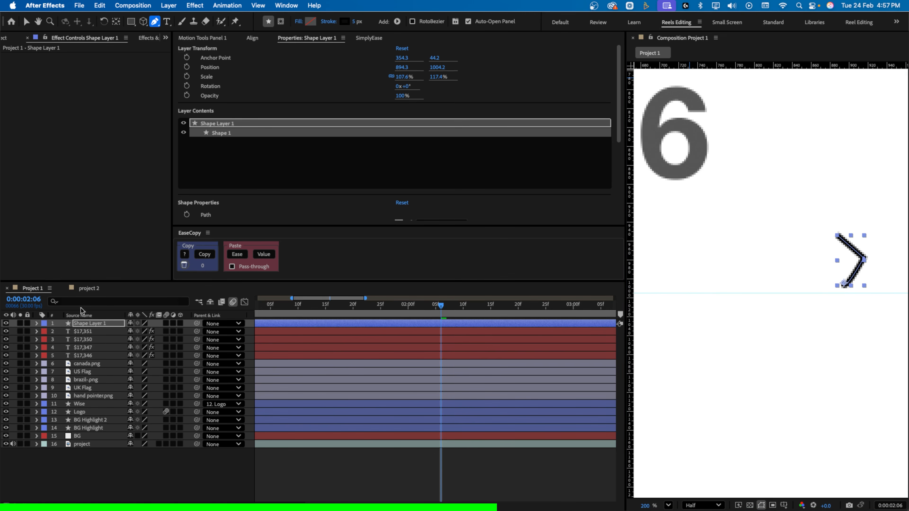
Change the line cap of the chevron shape's stroke to Round Cap
{"action": "left_click", "coordinate": [37, 323]}
{"action": "left_click", "coordinate": [45, 332]}
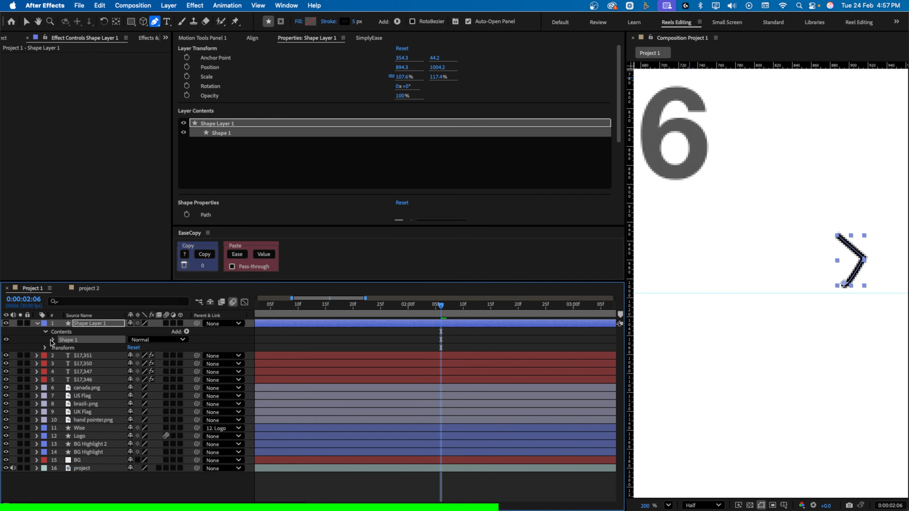
{"action": "left_click", "coordinate": [53, 340]}
{"action": "left_click", "coordinate": [60, 356]}
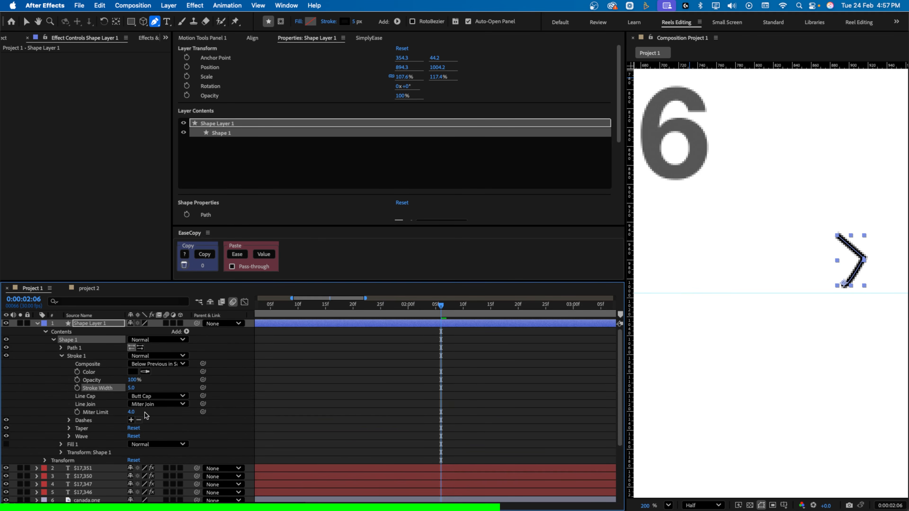
{"action": "left_click", "coordinate": [145, 396]}
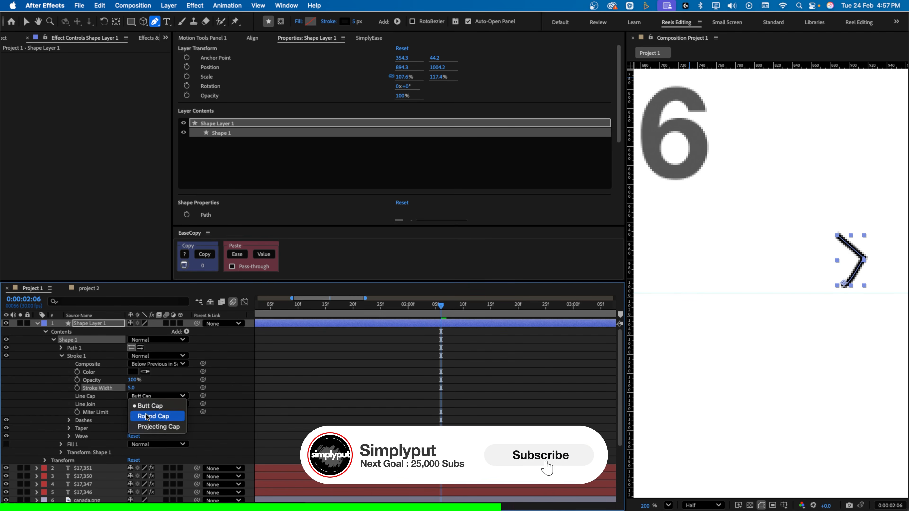
{"action": "left_click", "coordinate": [153, 416]}
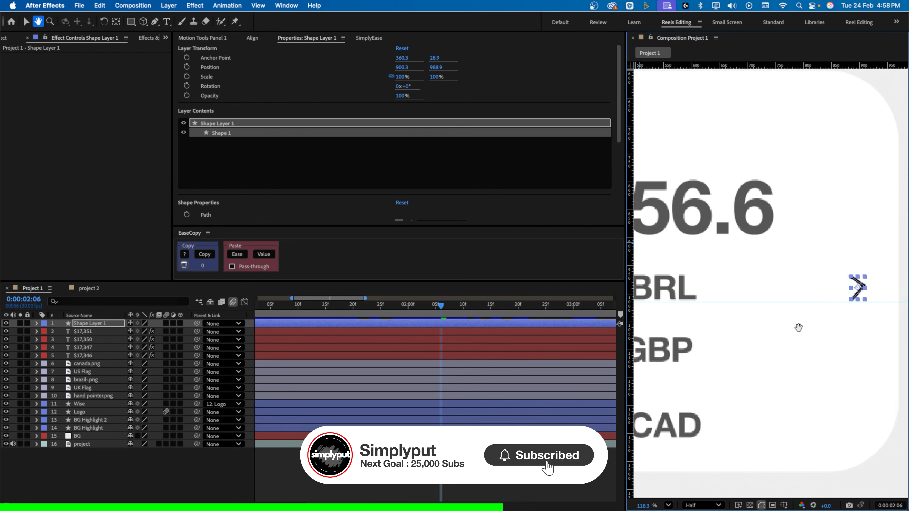
Scale the chevron shape layer down to 80%
{"action": "scroll", "coordinate": [801, 333], "scroll_direction": "down", "scroll_amount": 1}
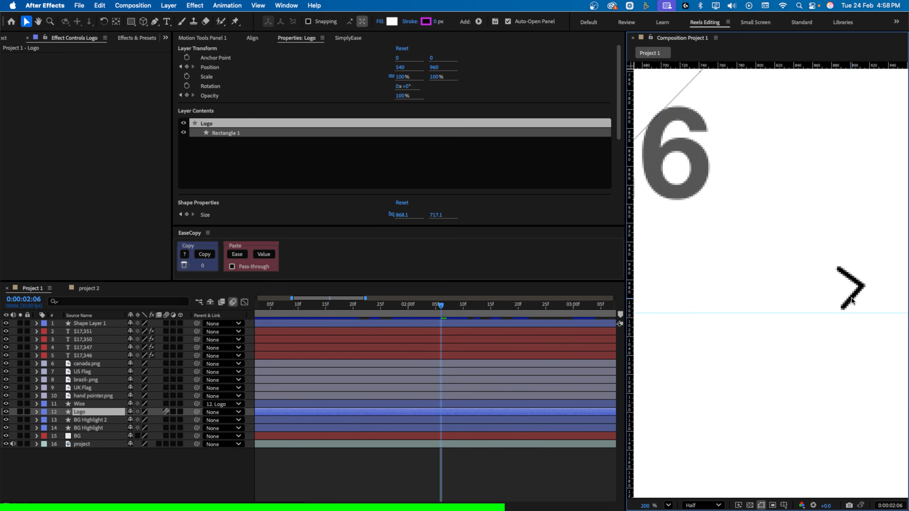
{"action": "scroll", "coordinate": [851, 301], "scroll_direction": "up", "scroll_amount": 2}
{"action": "left_click_drag", "start_coordinate": [848, 315], "coordinate": [789, 315]}
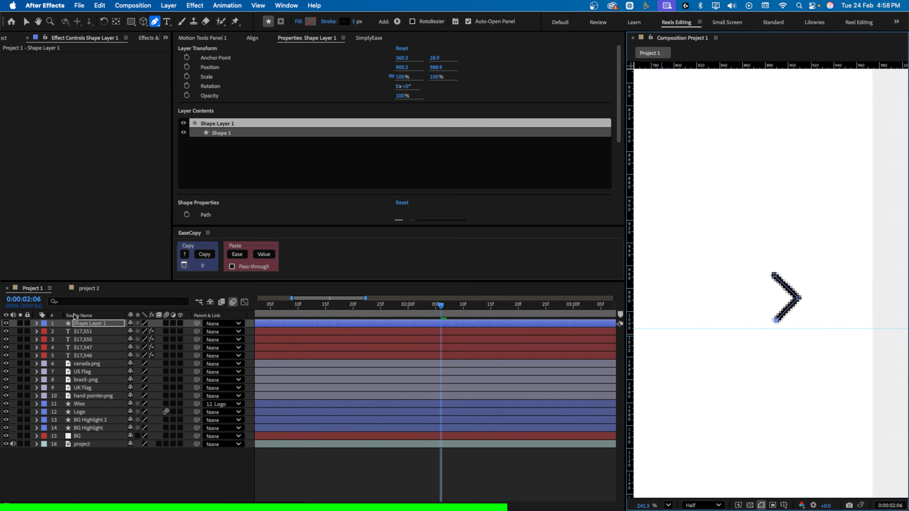
{"action": "left_click", "coordinate": [85, 325]}
{"action": "key", "text": "s"}
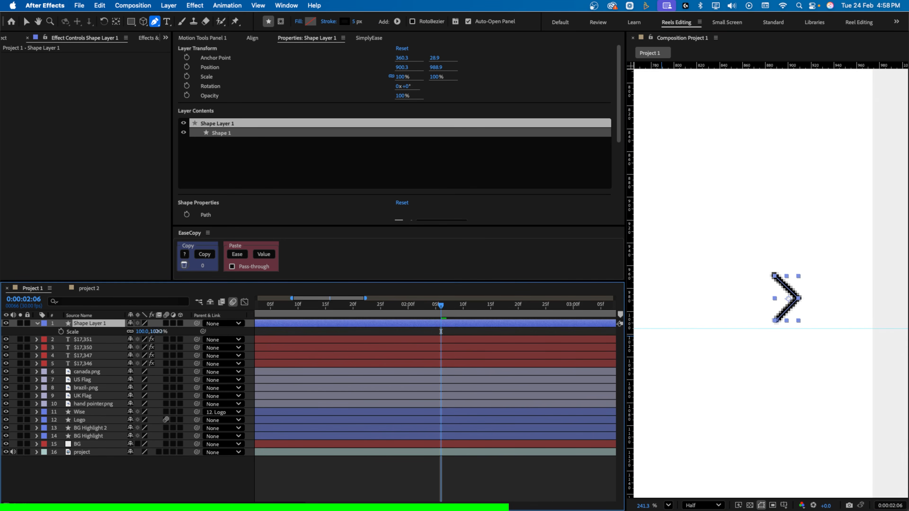
{"action": "left_click", "coordinate": [158, 331]}
{"action": "type", "text": "80"}
{"action": "left_click", "coordinate": [194, 334]}
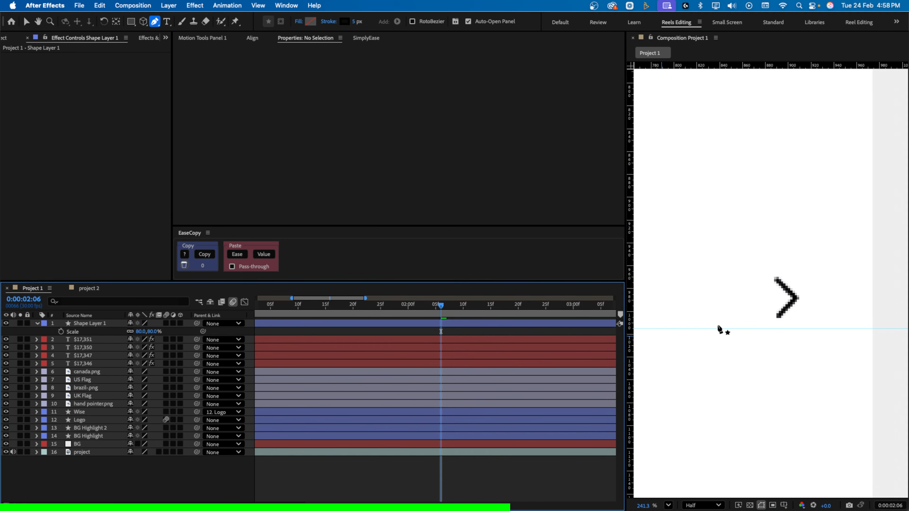
Rename the chevron shape layer to Notch 1
{"action": "scroll", "coordinate": [719, 329], "scroll_direction": "down", "scroll_amount": 5}
{"action": "left_click_drag", "start_coordinate": [753, 341], "coordinate": [771, 316]}
{"action": "scroll", "coordinate": [771, 315], "scroll_direction": "down", "scroll_amount": 3}
{"action": "key", "text": "g"}
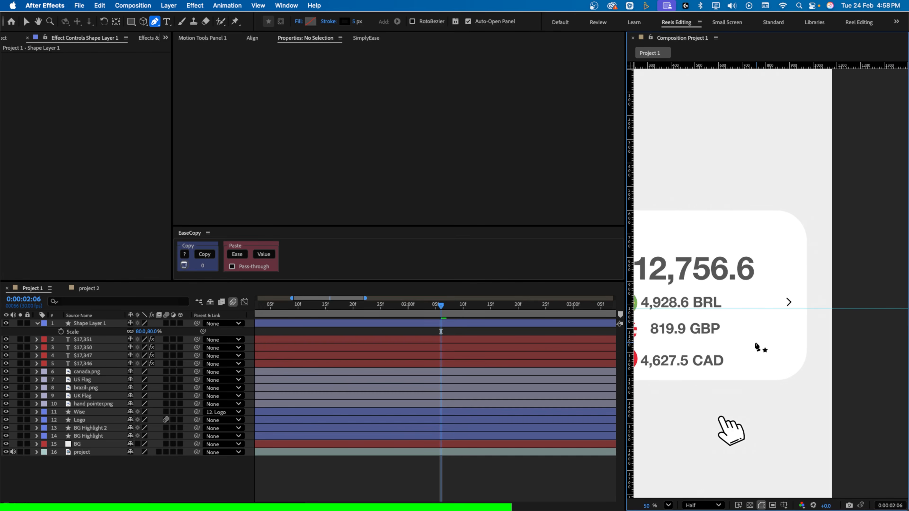
{"action": "left_click", "coordinate": [90, 323]}
{"action": "key", "text": "Return"}
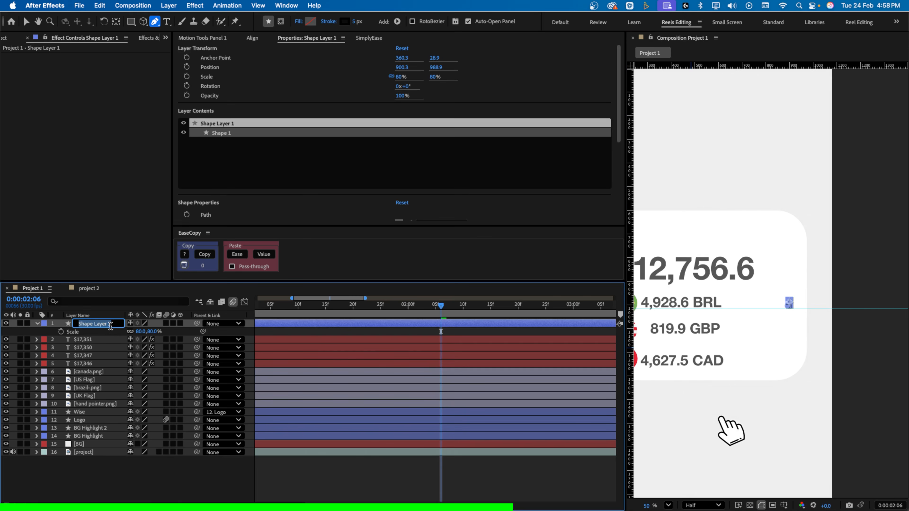
{"action": "type", "text": "Notch 1"}
{"action": "key", "text": "Return"}
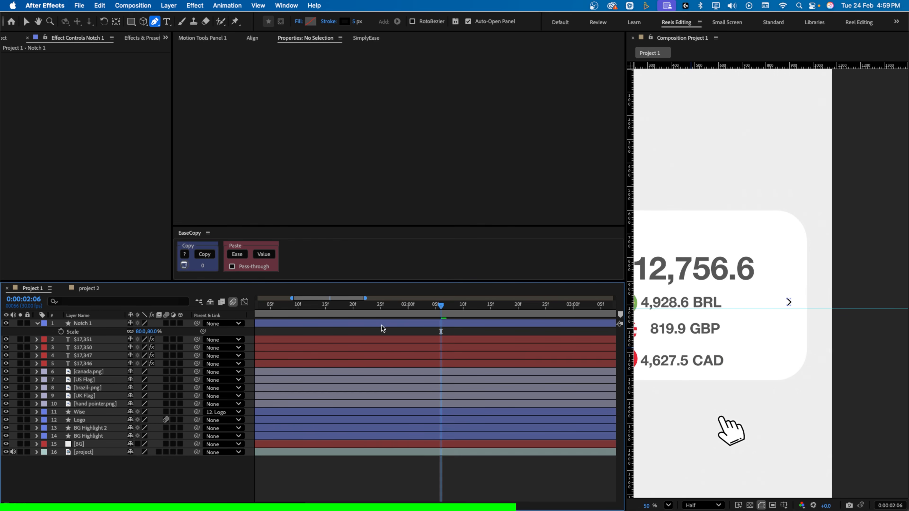
Move the final Position keyframes of the BRL, GBP and CAD text layers three frames later
{"action": "mouse_move", "coordinate": [364, 313]}
{"action": "left_mouse_down"}
{"action": "mouse_move", "coordinate": [342, 314]}
{"action": "mouse_move", "coordinate": [376, 321]}
{"action": "left_mouse_up"}
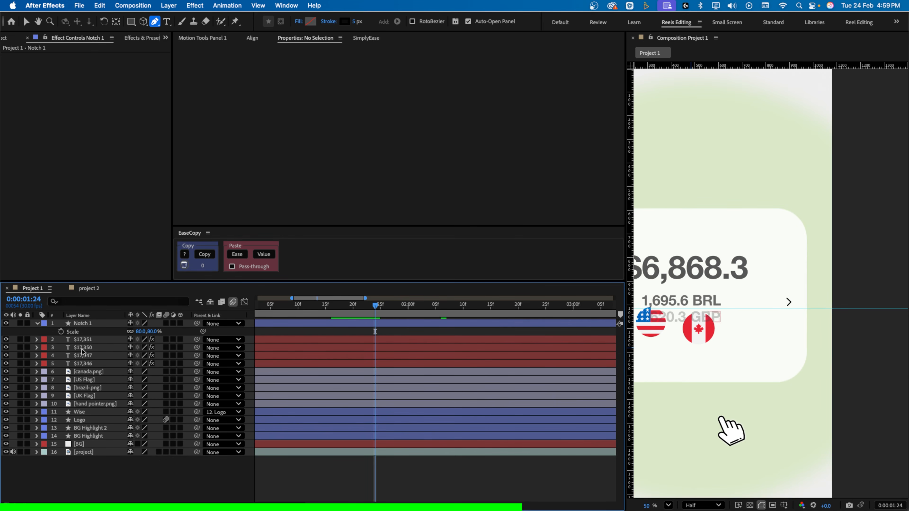
{"action": "left_click", "coordinate": [87, 339]}
{"action": "left_click", "coordinate": [88, 356], "text": "shift"}
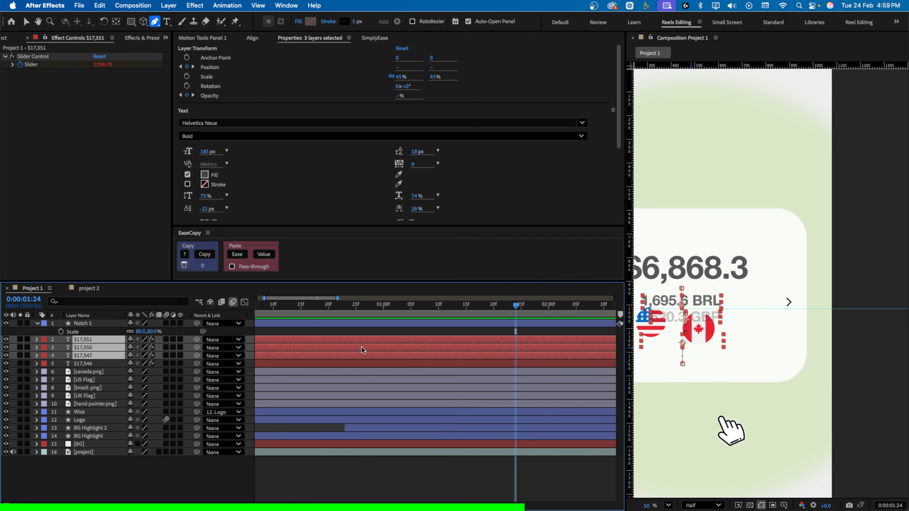
{"action": "left_click_drag", "start_coordinate": [488, 306], "coordinate": [537, 326]}
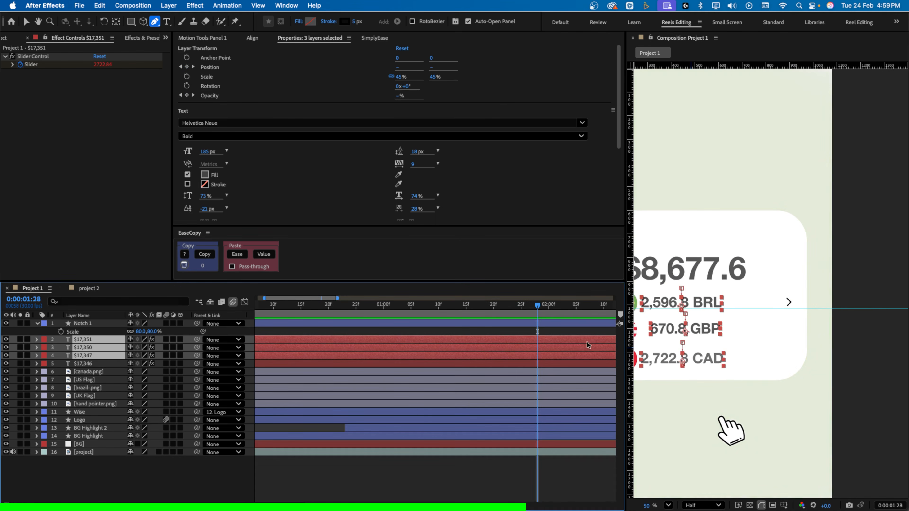
{"action": "left_click_drag", "start_coordinate": [731, 380], "coordinate": [797, 381]}
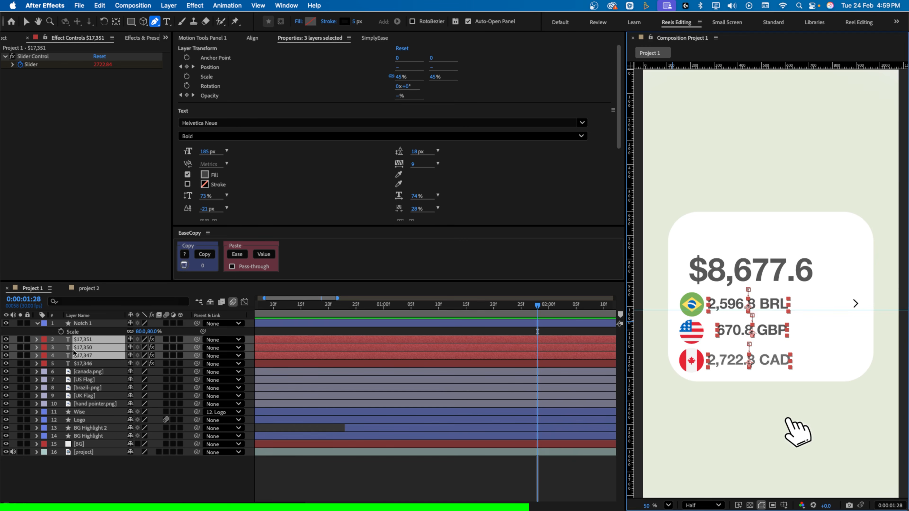
{"action": "key", "text": "p"}
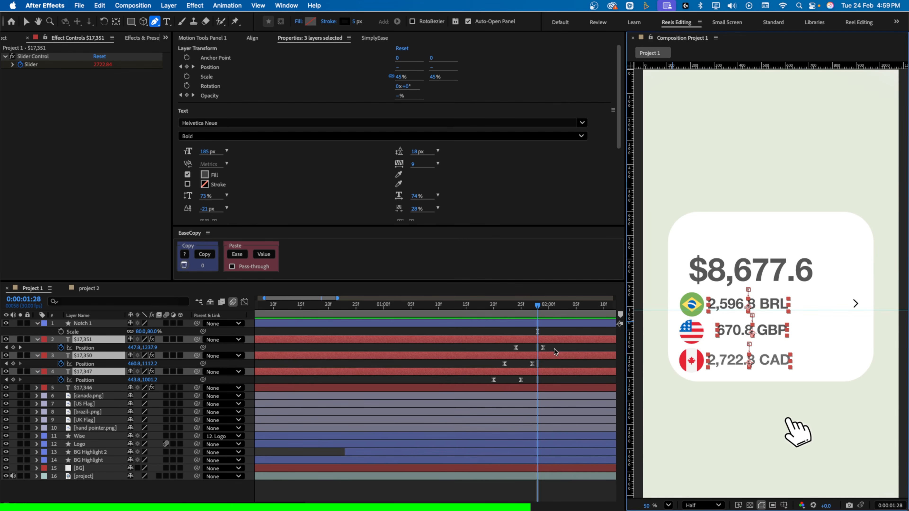
{"action": "left_click_drag", "start_coordinate": [555, 348], "coordinate": [539, 382]}
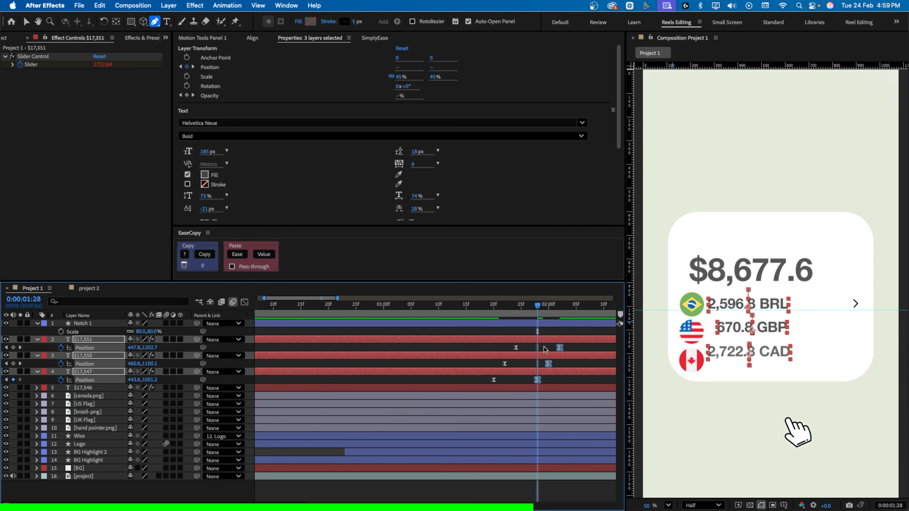
Add an overshoot Position keyframe with a Y value of 1275.2 to the CAD text layer at 0:00:02:00 and preview it
{"action": "left_click", "coordinate": [543, 347]}
{"action": "left_click", "coordinate": [547, 307]}
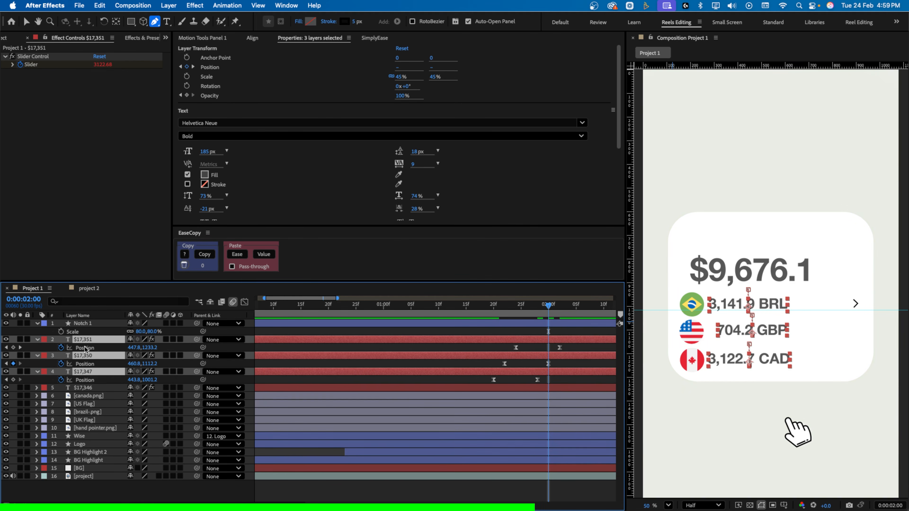
{"action": "left_click", "coordinate": [102, 342]}
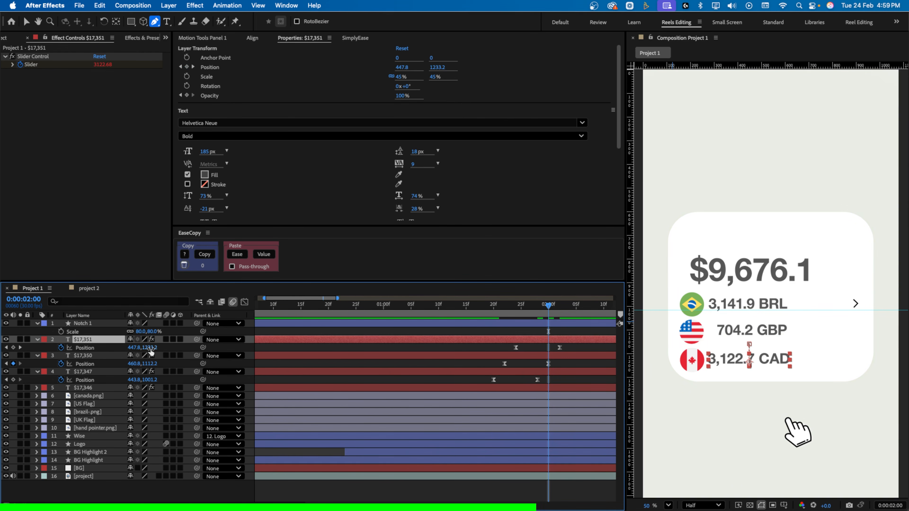
{"action": "left_click_drag", "start_coordinate": [150, 347], "coordinate": [170, 350]}
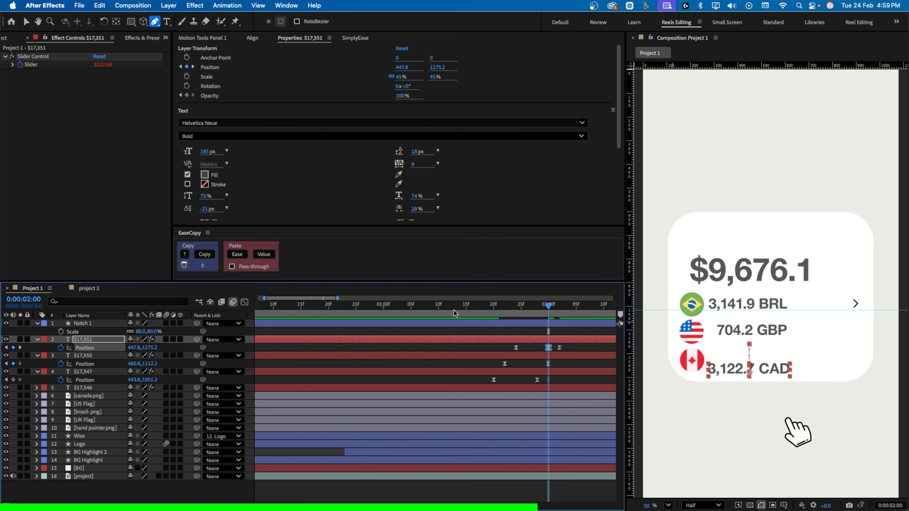
{"action": "mouse_move", "coordinate": [509, 309]}
{"action": "left_mouse_down"}
{"action": "mouse_move", "coordinate": [558, 311]}
{"action": "mouse_move", "coordinate": [524, 317]}
{"action": "left_mouse_up"}
{"action": "key", "text": "space"}
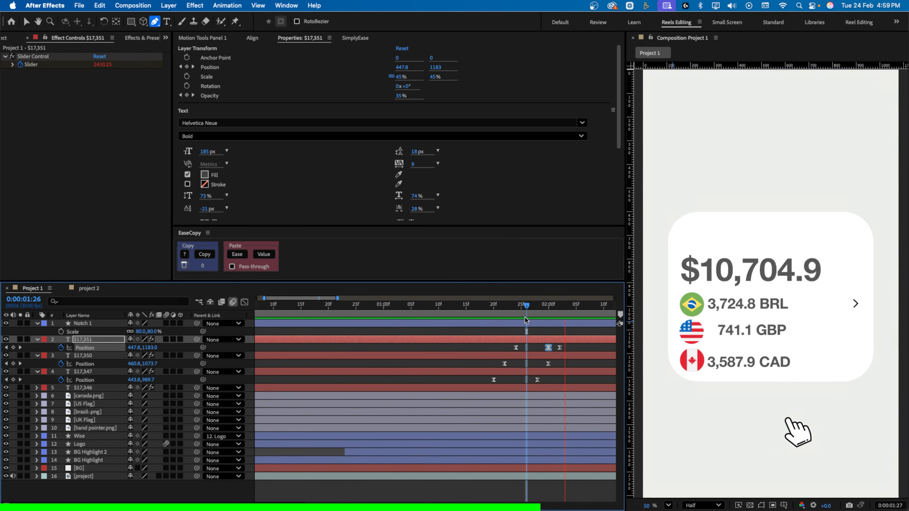
{"action": "key", "text": "space"}
Reshape the speed curve of the CAD text's Position at its middle keyframe in the Graph Editor and preview the motion
{"action": "left_click", "coordinate": [374, 312]}
{"action": "left_click", "coordinate": [86, 348]}
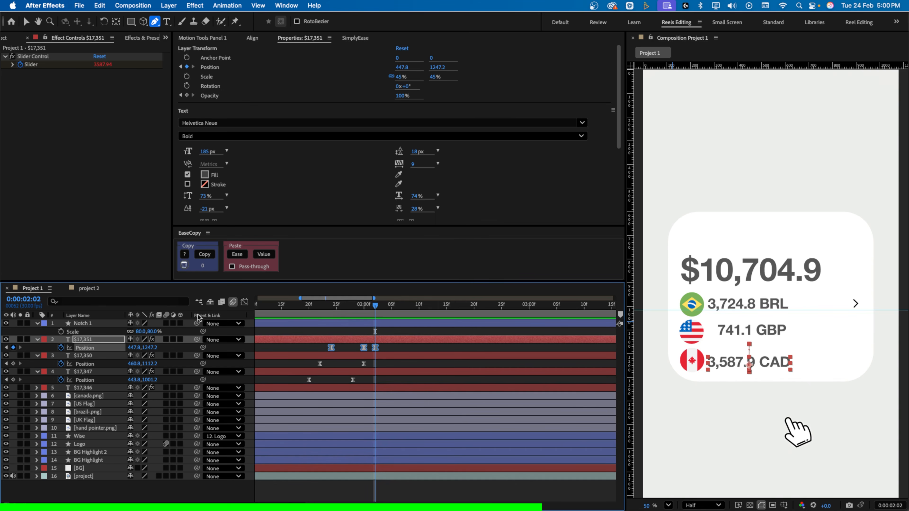
{"action": "left_click", "coordinate": [244, 303]}
{"action": "key", "text": "v"}
{"action": "left_click_drag", "start_coordinate": [358, 409], "coordinate": [370, 425]}
{"action": "key", "text": "space"}
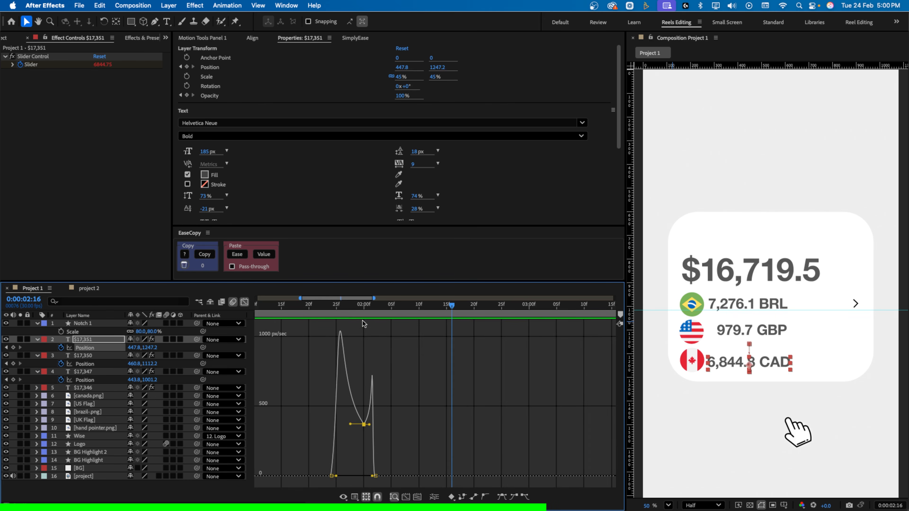
Move the GBP text's last Position keyframe to 0:00:02:01 and add a lower overshoot position at 0:00:01:28
{"action": "left_click", "coordinate": [361, 314]}
{"action": "left_click", "coordinate": [101, 358]}
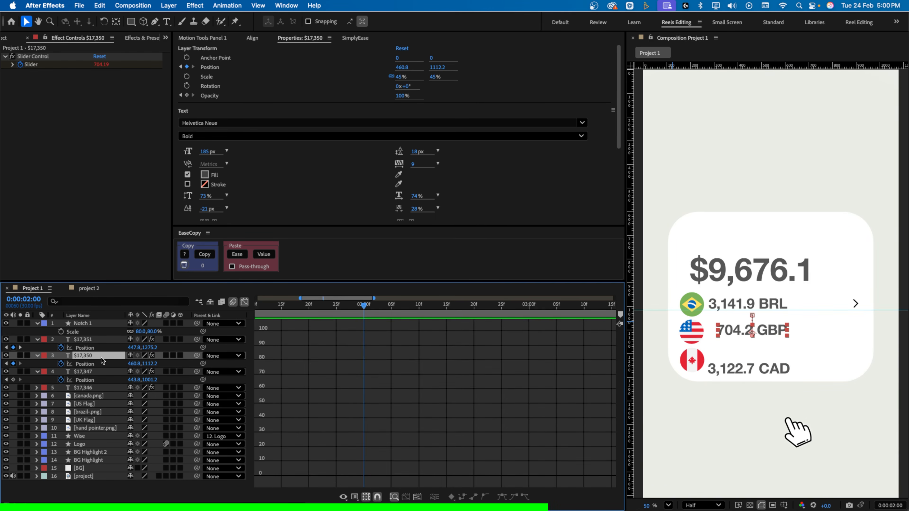
{"action": "left_click", "coordinate": [245, 301]}
{"action": "left_click", "coordinate": [352, 315]}
{"action": "left_click", "coordinate": [369, 364]}
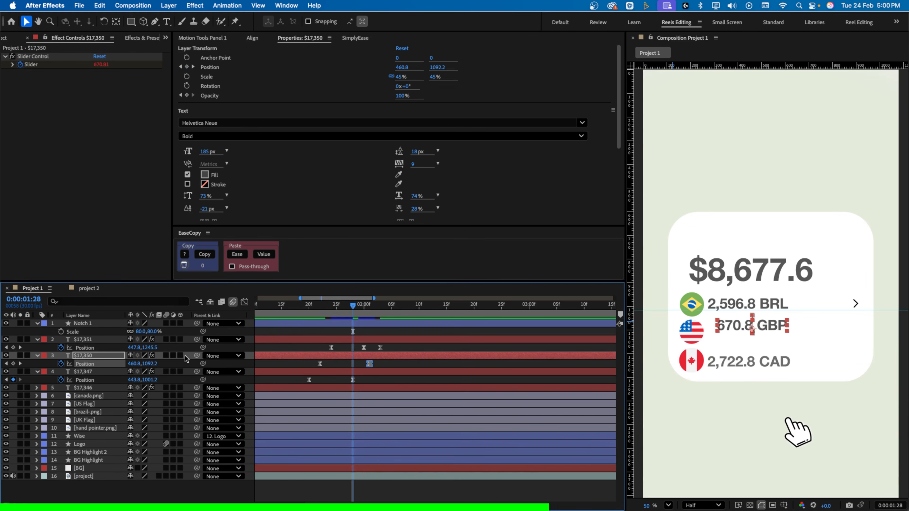
{"action": "left_click_drag", "start_coordinate": [148, 364], "coordinate": [171, 364]}
{"action": "left_click_drag", "start_coordinate": [354, 312], "coordinate": [370, 313]}
Move the BRL text's last Position keyframe one frame later and add a lower overshoot position at 0:00:01:26
{"action": "left_click_drag", "start_coordinate": [353, 380], "coordinate": [359, 380]}
{"action": "left_click", "coordinate": [342, 314]}
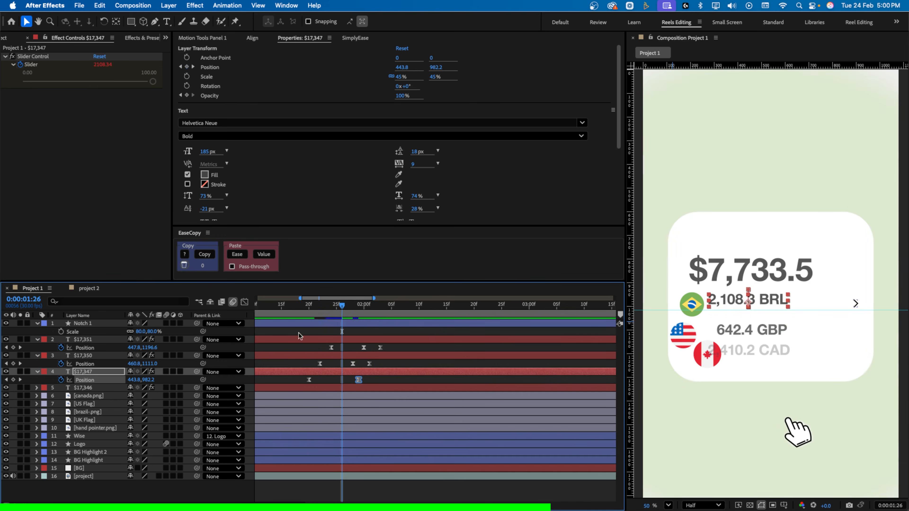
{"action": "left_click_drag", "start_coordinate": [149, 379], "coordinate": [172, 380]}
Align the GBP and CAD text layers' keyframes with the BRL layer's, and shift all three layers so Position starts at 0:00:01:23
{"action": "mouse_move", "coordinate": [319, 314]}
{"action": "left_mouse_down"}
{"action": "mouse_move", "coordinate": [352, 325]}
{"action": "mouse_move", "coordinate": [320, 324]}
{"action": "left_mouse_up"}
{"action": "double_click", "coordinate": [312, 355]}
{"action": "left_click", "coordinate": [308, 356]}
{"action": "left_click", "coordinate": [312, 340]}
{"action": "left_click", "coordinate": [313, 356]}
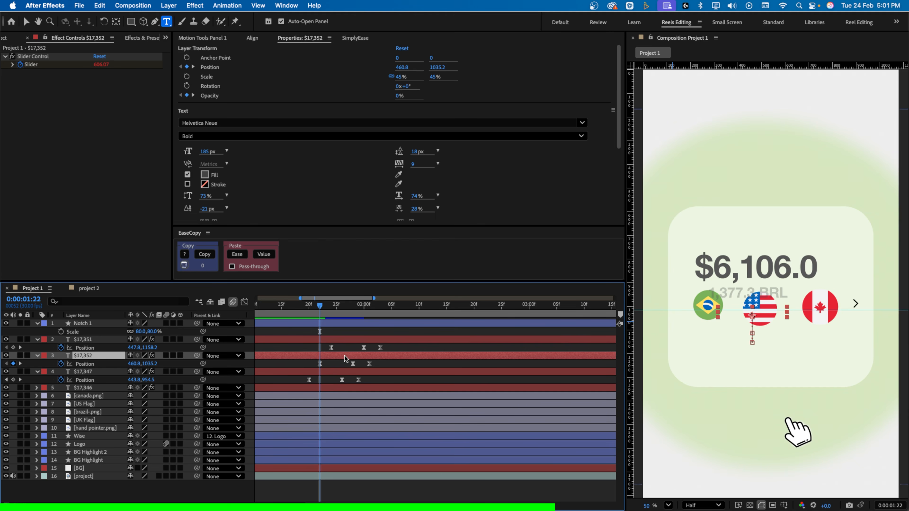
{"action": "left_click_drag", "start_coordinate": [344, 356], "coordinate": [312, 324]}
{"action": "key", "text": "space"}
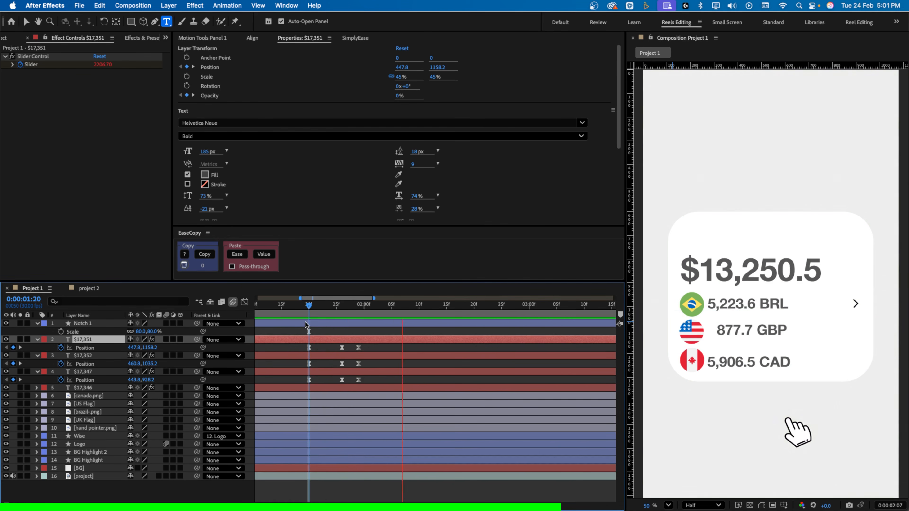
{"action": "left_click", "coordinate": [291, 370], "text": "shift"}
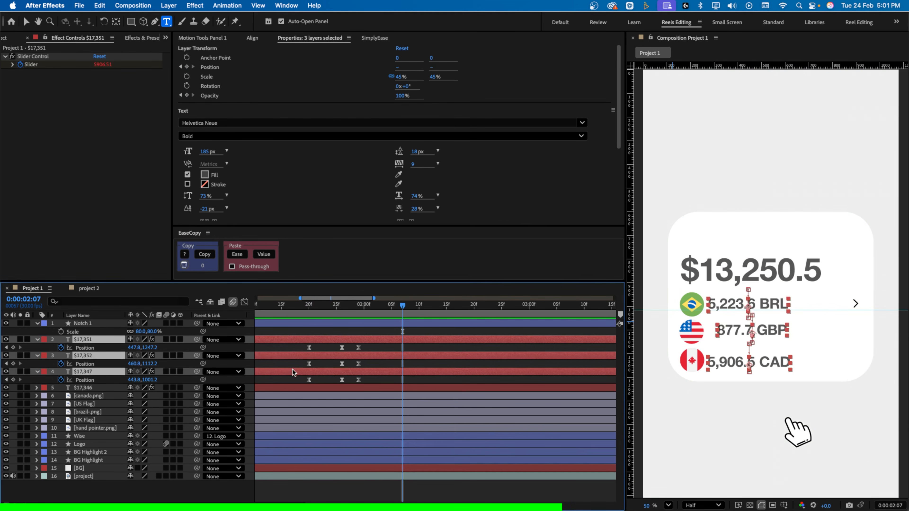
Keyframe Notch 1's Position with y 988.9 at 0:00:02:06, an overshoot of 1019.9 at 0:00:02:03 and a start of 946.9 at 0:00:01:28
{"action": "left_click", "coordinate": [88, 326]}
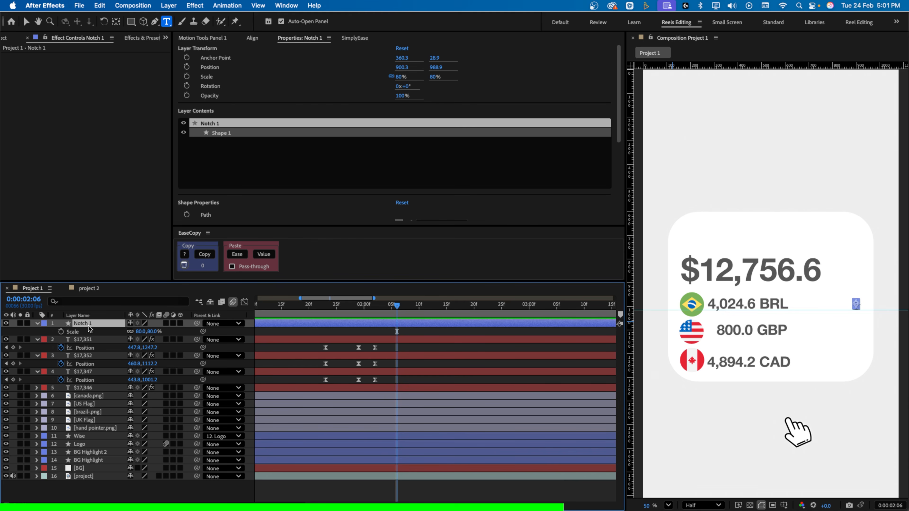
{"action": "key", "text": "p"}
{"action": "left_click", "coordinate": [61, 332]}
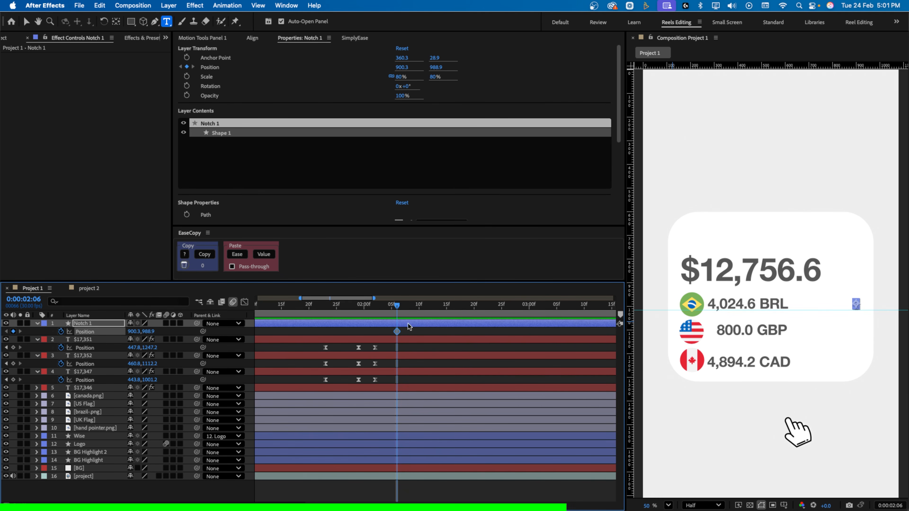
{"action": "left_click_drag", "start_coordinate": [394, 314], "coordinate": [380, 314]}
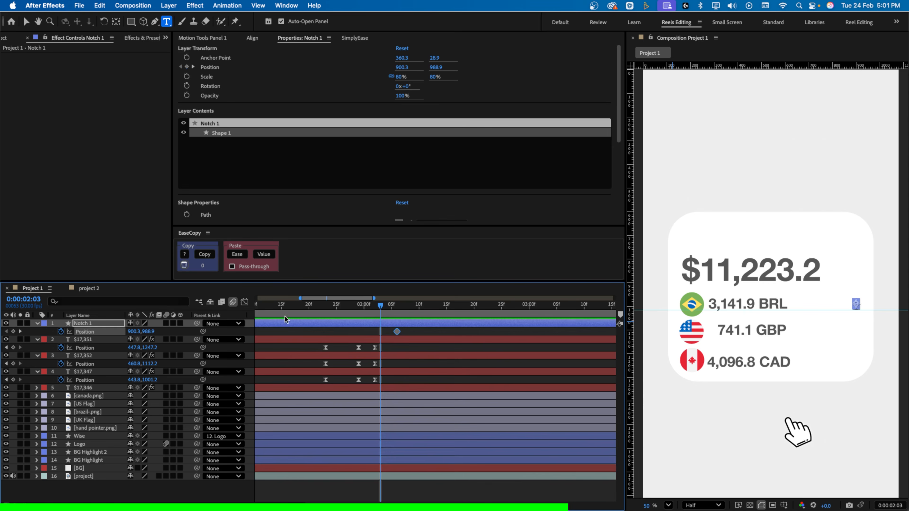
{"action": "left_click_drag", "start_coordinate": [149, 330], "coordinate": [153, 331]}
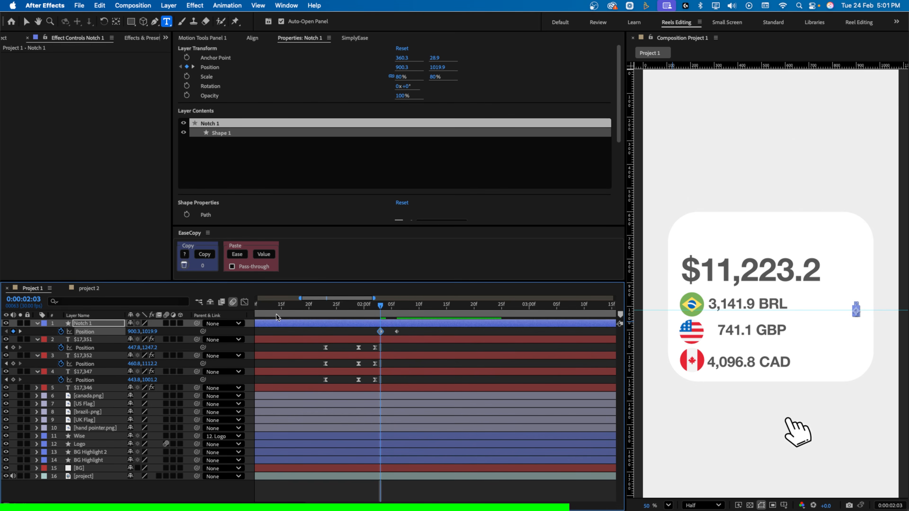
{"action": "left_click_drag", "start_coordinate": [378, 309], "coordinate": [353, 307]}
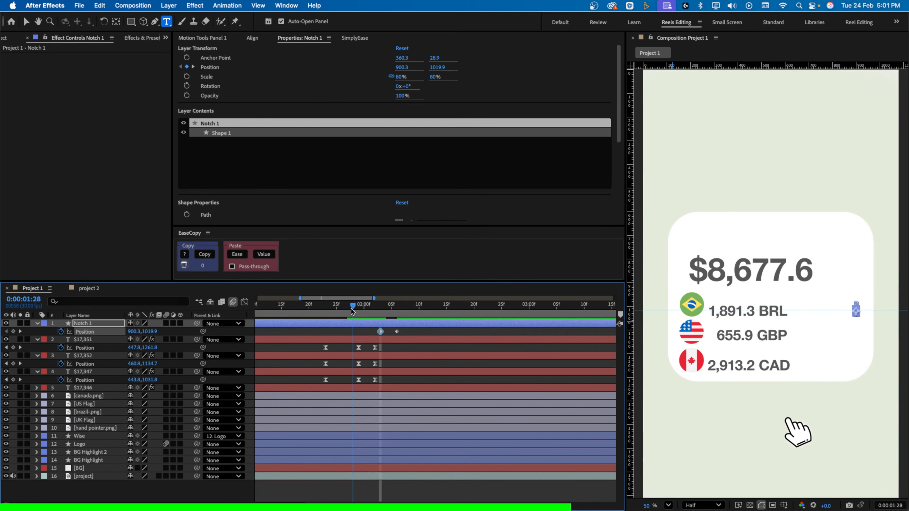
{"action": "left_click_drag", "start_coordinate": [147, 333], "coordinate": [108, 335]}
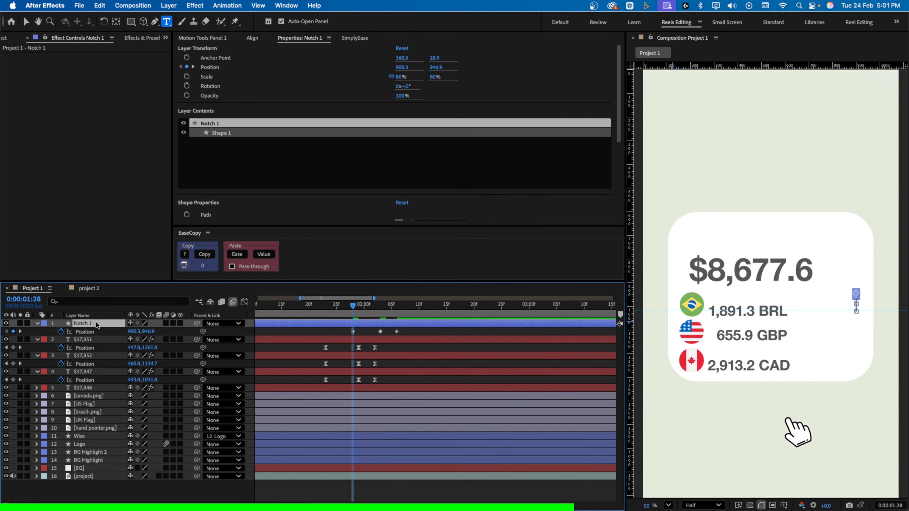
Keyframe Notch 1's Opacity from 0% at 0:00:01:28 to 100% at 0:00:02:02
{"action": "key", "text": "alt+shift+t"}
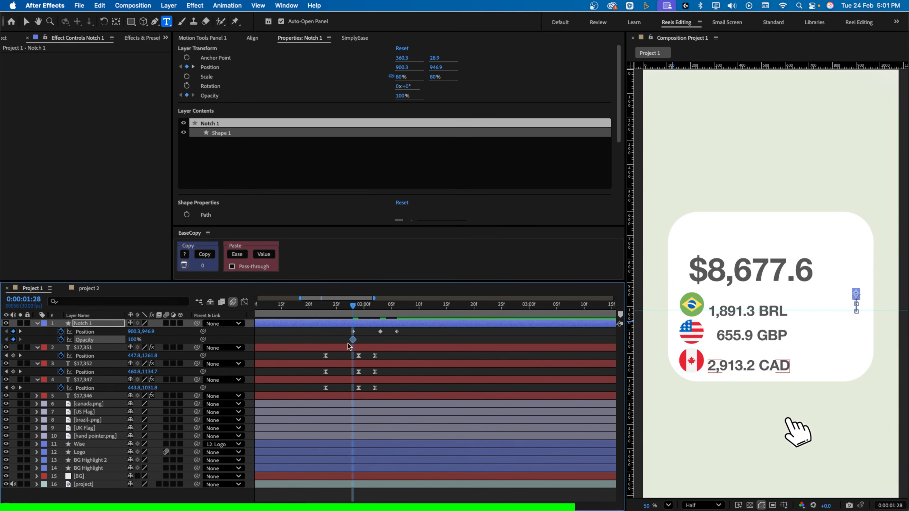
{"action": "left_click_drag", "start_coordinate": [353, 339], "coordinate": [369, 339]}
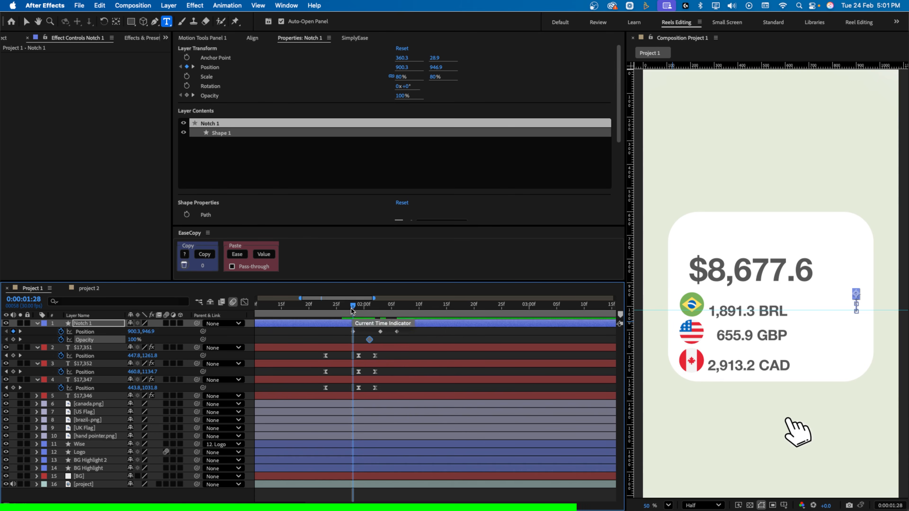
{"action": "left_click_drag", "start_coordinate": [353, 309], "coordinate": [336, 311]}
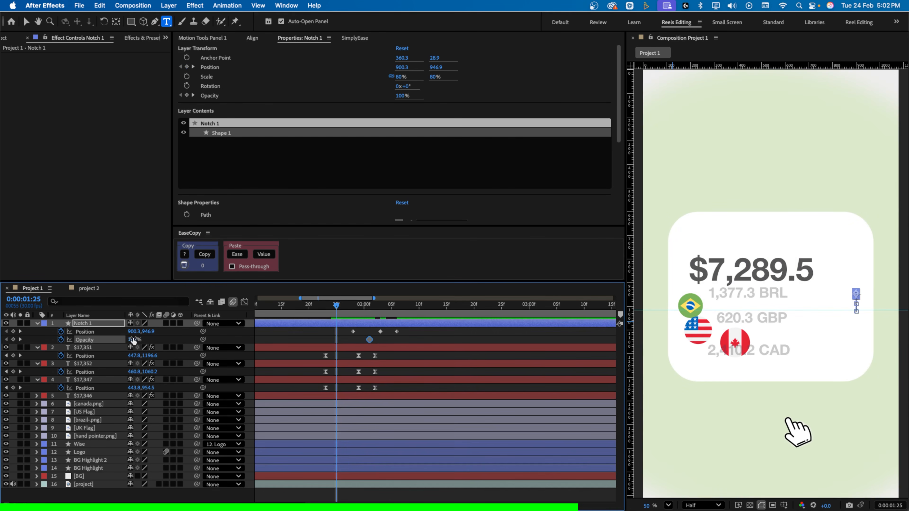
{"action": "left_click_drag", "start_coordinate": [133, 339], "coordinate": [26, 333]}
{"action": "left_click", "coordinate": [279, 337]}
{"action": "left_click_drag", "start_coordinate": [335, 310], "coordinate": [353, 319]}
{"action": "left_click_drag", "start_coordinate": [336, 340], "coordinate": [370, 340]}
{"action": "left_click_drag", "start_coordinate": [369, 340], "coordinate": [375, 340]}
Apply Easy Ease to all of Notch 1's Position and Opacity keyframes and preview the chevron's entrance
{"action": "left_click_drag", "start_coordinate": [411, 334], "coordinate": [340, 345]}
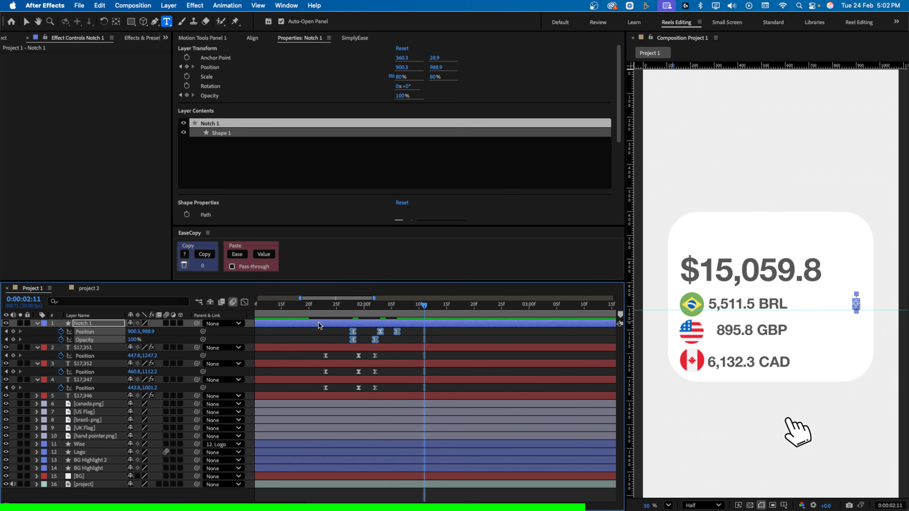
{"action": "left_click", "coordinate": [329, 315]}
{"action": "left_click_drag", "start_coordinate": [334, 311], "coordinate": [346, 311]}
{"action": "key", "text": "space"}
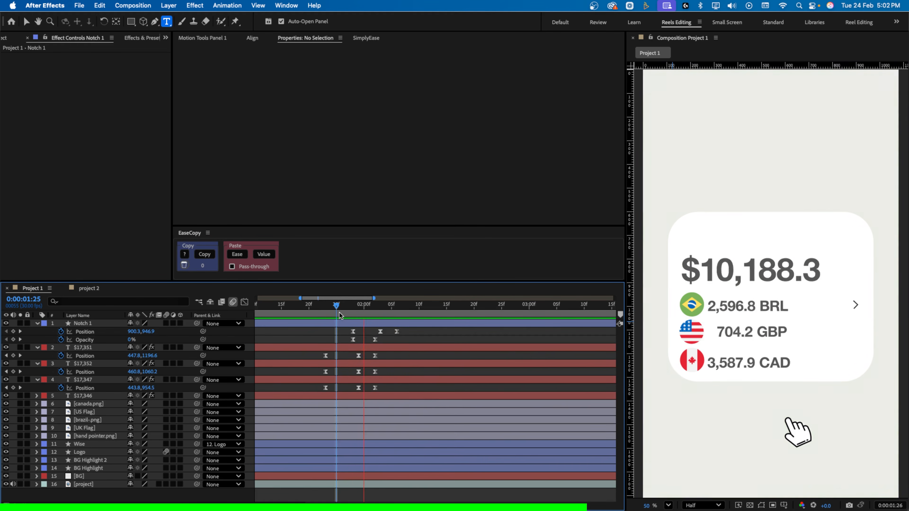
{"action": "key", "text": "space"}
{"action": "left_click_drag", "start_coordinate": [326, 317], "coordinate": [393, 317]}
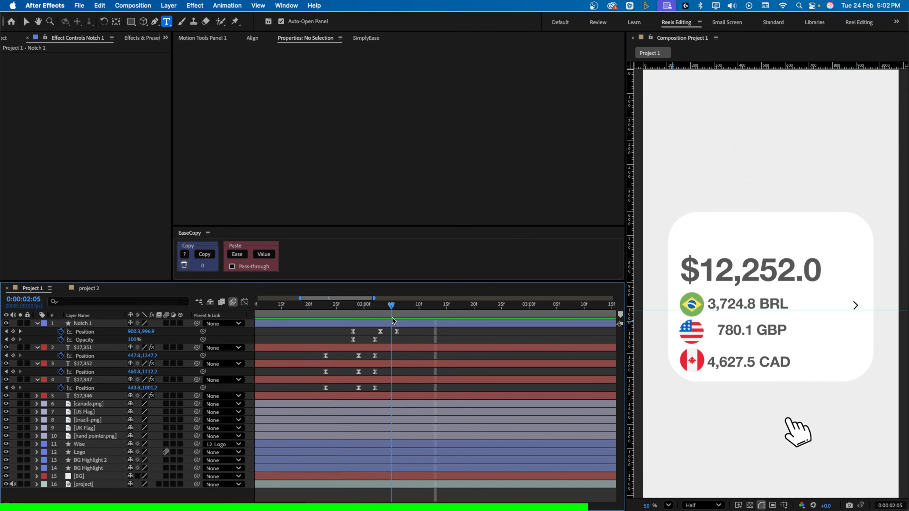
Duplicate the animated Notch 1 chevron layer twice
{"action": "left_click", "coordinate": [100, 322]}
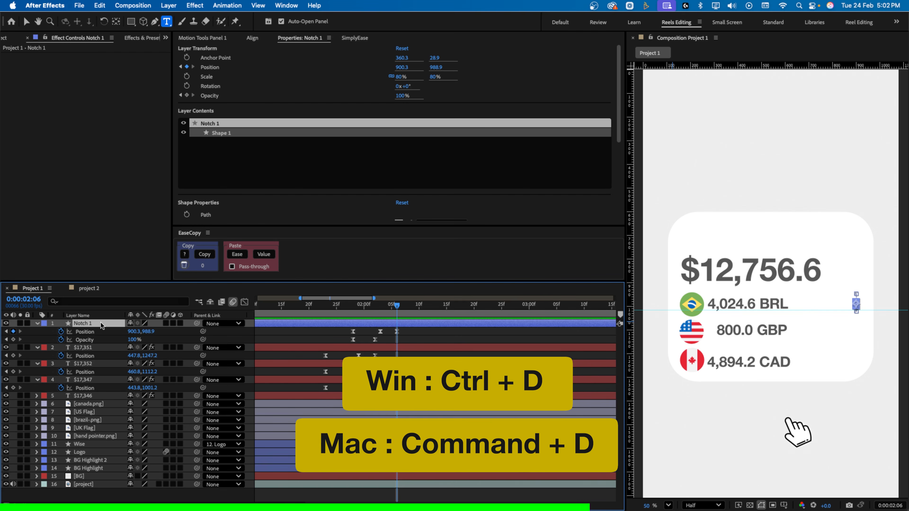
{"action": "key", "text": "super+d"}
{"action": "key", "text": "super+d"}
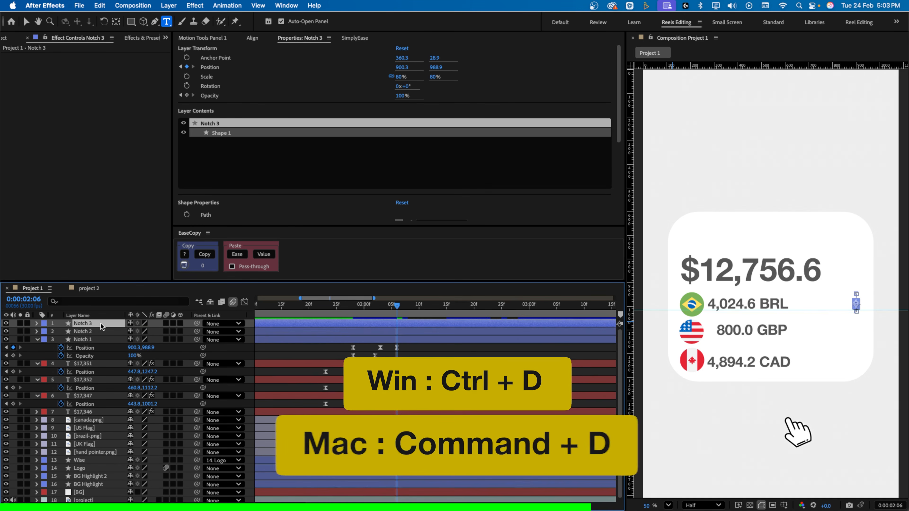
Shift all of Notch 2's Position keyframes down together to the GBP row, with the last keyframe at y 1094.9
{"action": "left_click", "coordinate": [98, 331]}
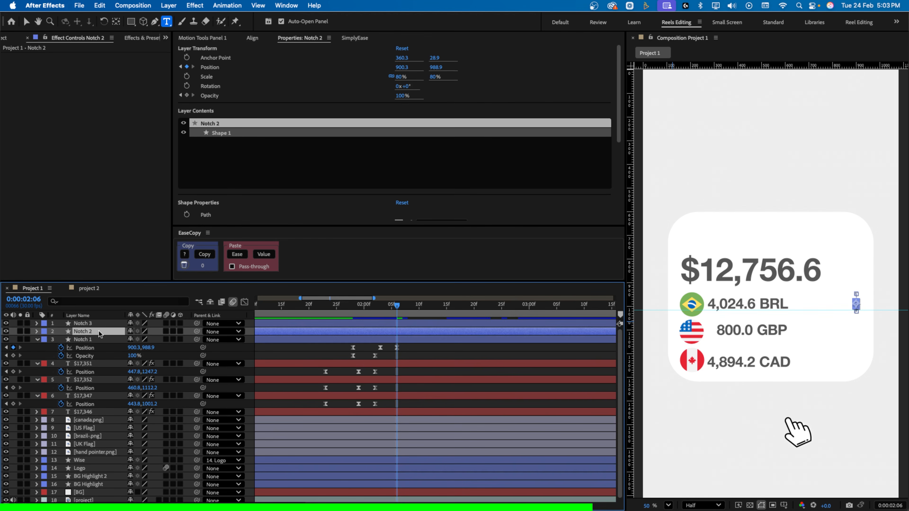
{"action": "key", "text": "u"}
{"action": "left_click_drag", "start_coordinate": [408, 338], "coordinate": [344, 355]}
{"action": "key", "text": "shift+Down"}
{"action": "key", "text": "shift+Down"}
{"action": "key", "text": "shift+Down"}
{"action": "key", "text": "shift+Down"}
{"action": "key", "text": "shift+Down"}
{"action": "key", "text": "shift+Down"}
{"action": "key", "text": "shift+Down"}
{"action": "key", "text": "shift+Down"}
{"action": "key", "text": "shift+Down"}
{"action": "key", "text": "shift+Down"}
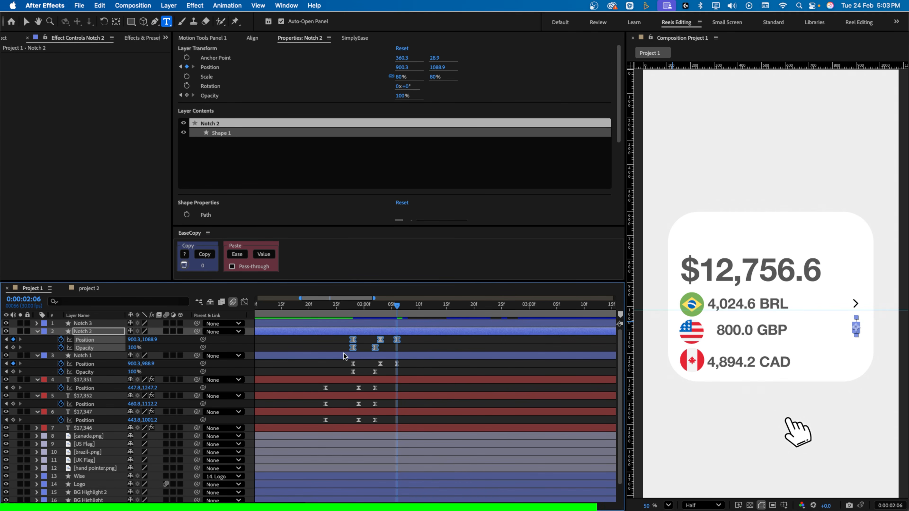
{"action": "left_click", "coordinate": [334, 350]}
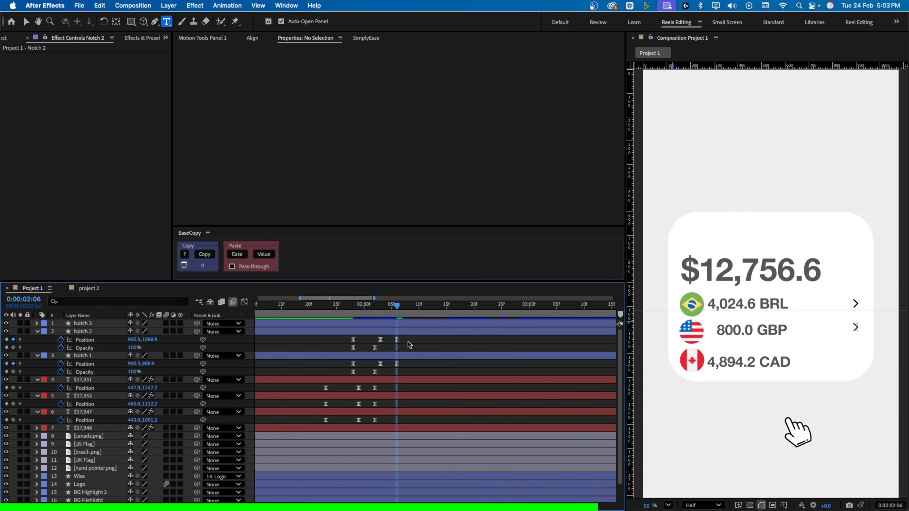
{"action": "left_click_drag", "start_coordinate": [407, 341], "coordinate": [344, 354]}
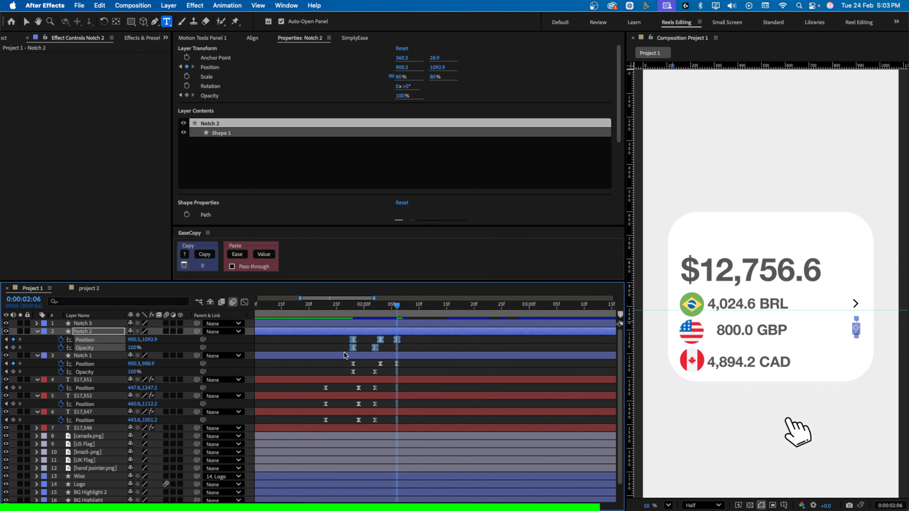
Shift all of Notch 3's Position keyframes down together to the CAD row, with the last keyframe at y 1228.9
{"action": "left_click", "coordinate": [371, 324]}
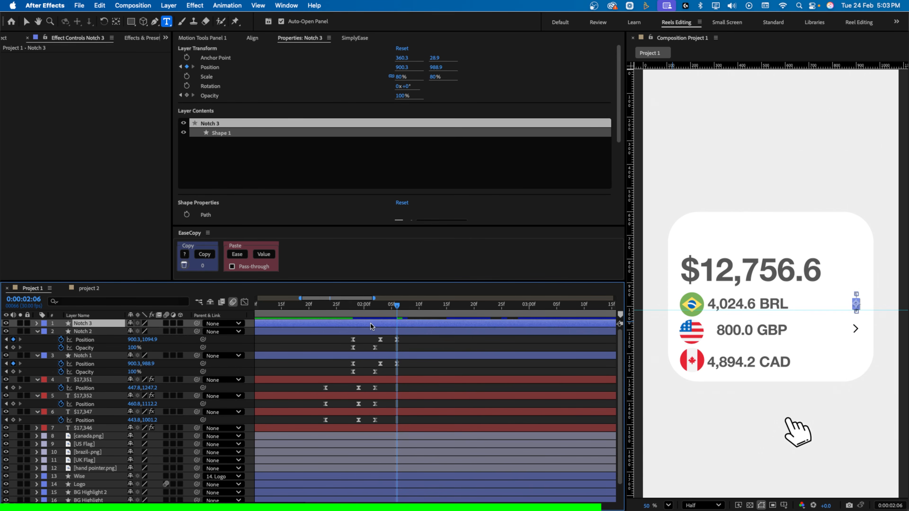
{"action": "key", "text": "u"}
{"action": "left_click_drag", "start_coordinate": [408, 332], "coordinate": [311, 347]}
{"action": "key", "text": "shift+Down"}
{"action": "key", "text": "shift+Down"}
{"action": "key", "text": "shift+Down"}
{"action": "key", "text": "shift+Down"}
{"action": "key", "text": "shift+Down"}
{"action": "key", "text": "shift+Down"}
{"action": "key", "text": "shift+Down"}
{"action": "key", "text": "shift+Down"}
{"action": "key", "text": "shift+Down"}
{"action": "key", "text": "shift+Down"}
{"action": "key", "text": "shift+Down"}
{"action": "key", "text": "shift+Down"}
{"action": "key", "text": "shift+Down"}
{"action": "key", "text": "shift+Down"}
{"action": "key", "text": "shift+Down"}
{"action": "key", "text": "shift+Down"}
{"action": "key", "text": "shift+Down"}
{"action": "key", "text": "shift+Down"}
{"action": "key", "text": "shift+Down"}
{"action": "key", "text": "shift+Down"}
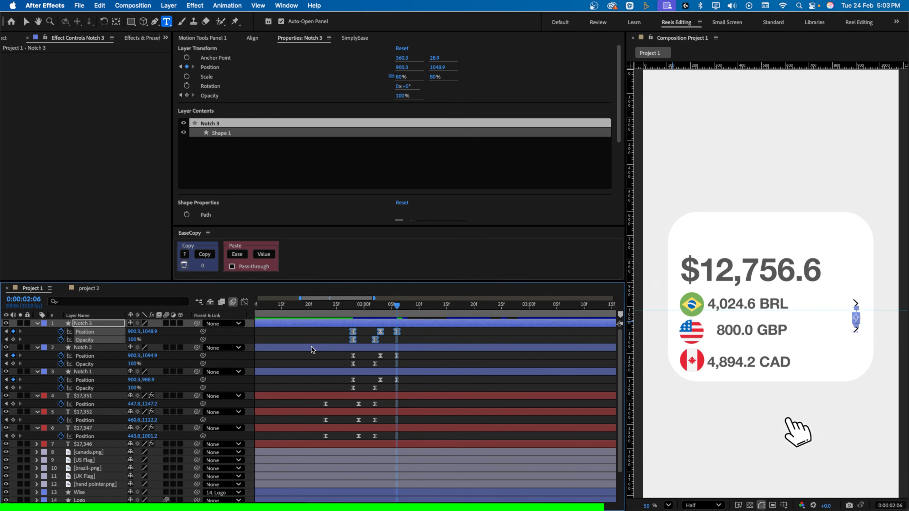
{"action": "key", "text": "shift+Down"}
{"action": "key", "text": "shift+Down"}
{"action": "key", "text": "shift+Down"}
{"action": "key", "text": "shift+Down"}
{"action": "left_click", "coordinate": [356, 339]}
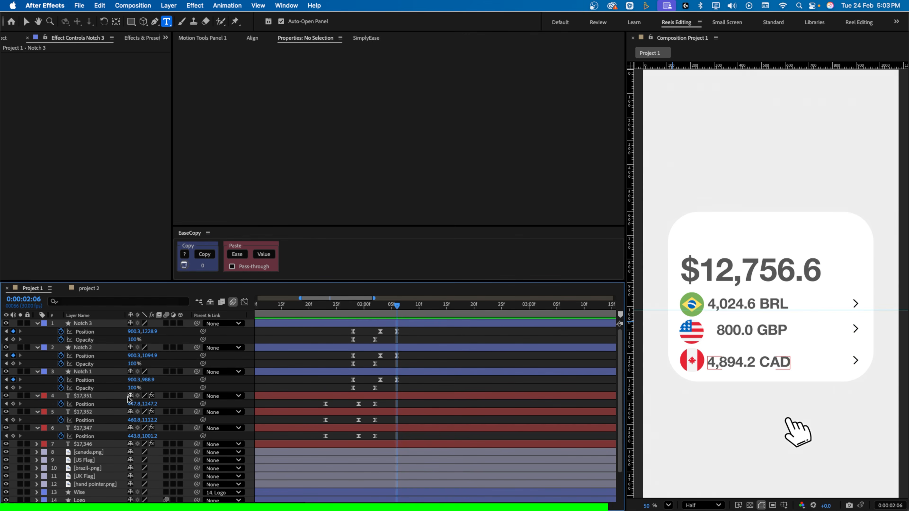
Nudge all Position keyframes of the GBP text layer down together, bringing the last one to y 1120.2
{"action": "left_click", "coordinate": [102, 411]}
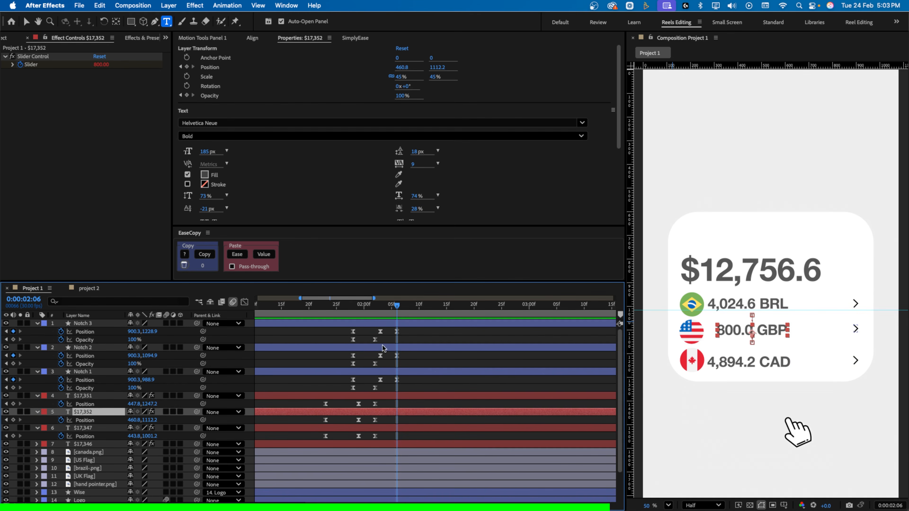
{"action": "left_click", "coordinate": [374, 312]}
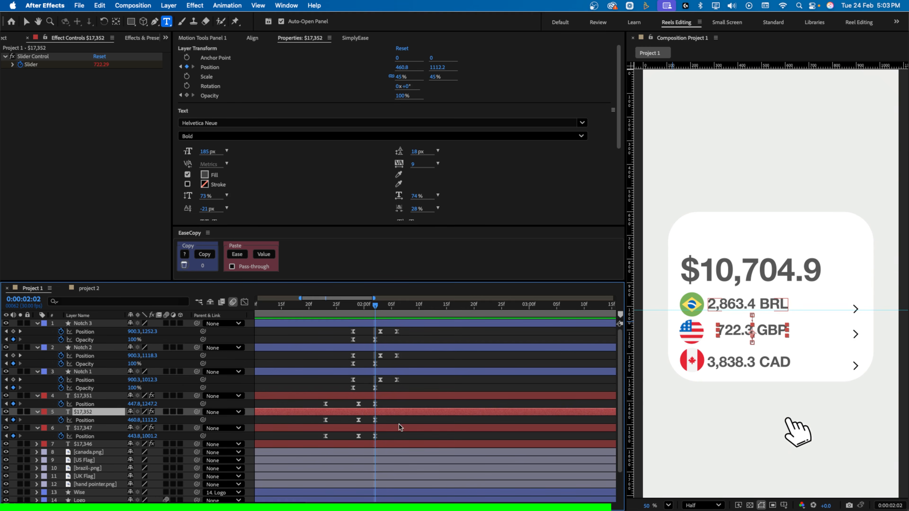
{"action": "left_click", "coordinate": [392, 423]}
{"action": "left_click_drag", "start_coordinate": [336, 423], "coordinate": [305, 421]}
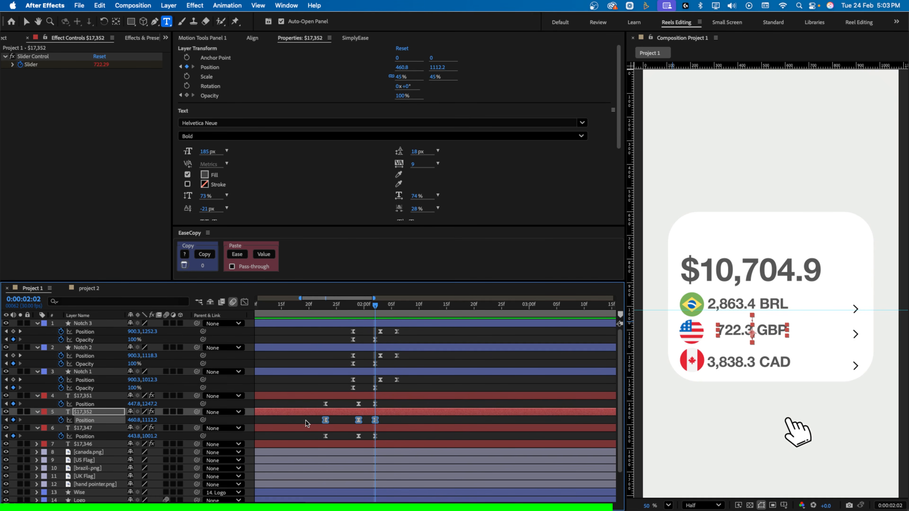
{"action": "key", "text": "Down"}
{"action": "key", "text": "Down"}
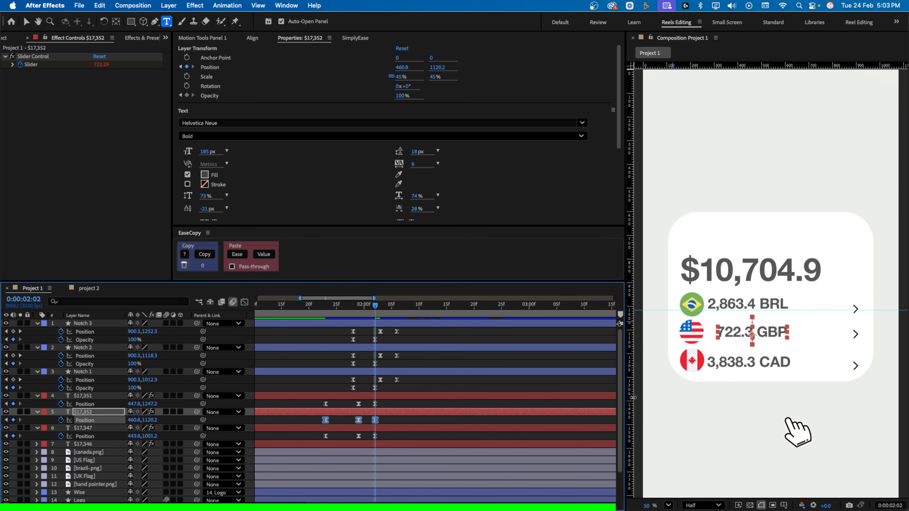
Nudge Notch 3 up to y 1222.9 at its last Position keyframe, 0:00:02:06
{"action": "left_click", "coordinate": [78, 324]}
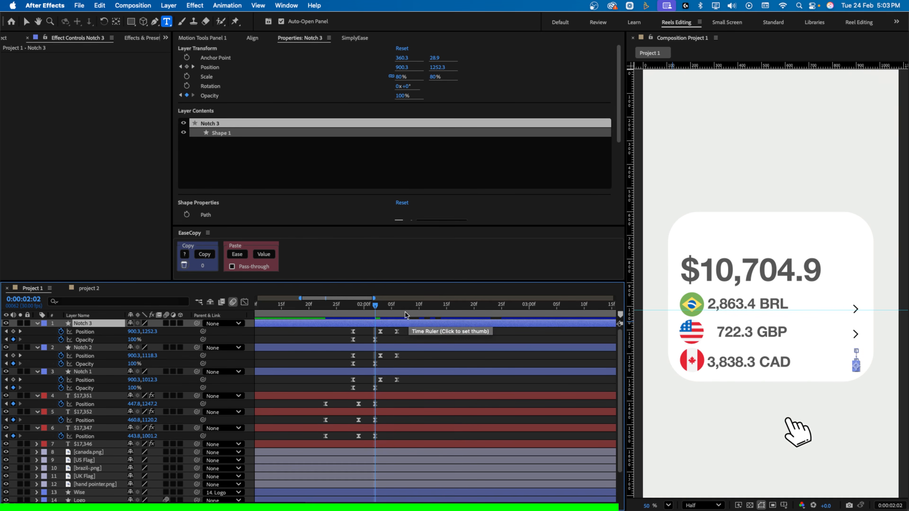
{"action": "left_click_drag", "start_coordinate": [404, 313], "coordinate": [397, 311]}
{"action": "key", "text": "Up"}
{"action": "key", "text": "Up"}
{"action": "key", "text": "Up"}
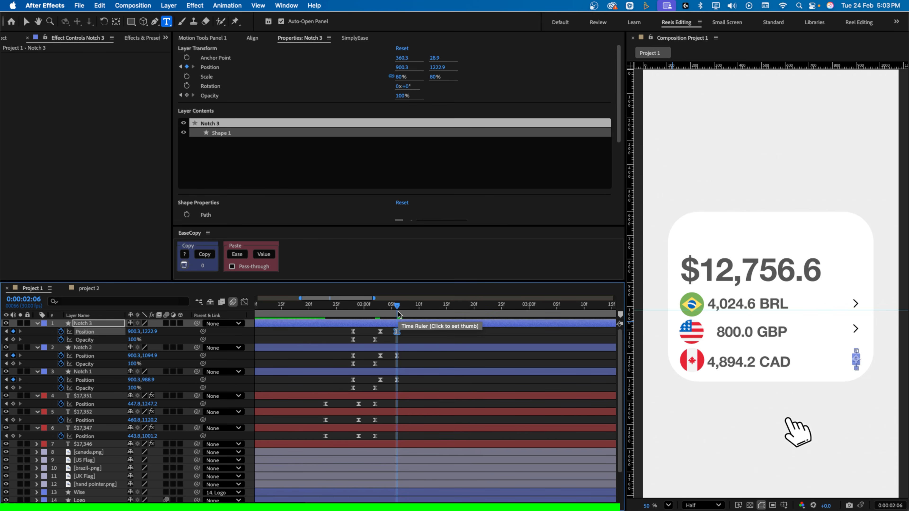
{"action": "left_click", "coordinate": [413, 343]}
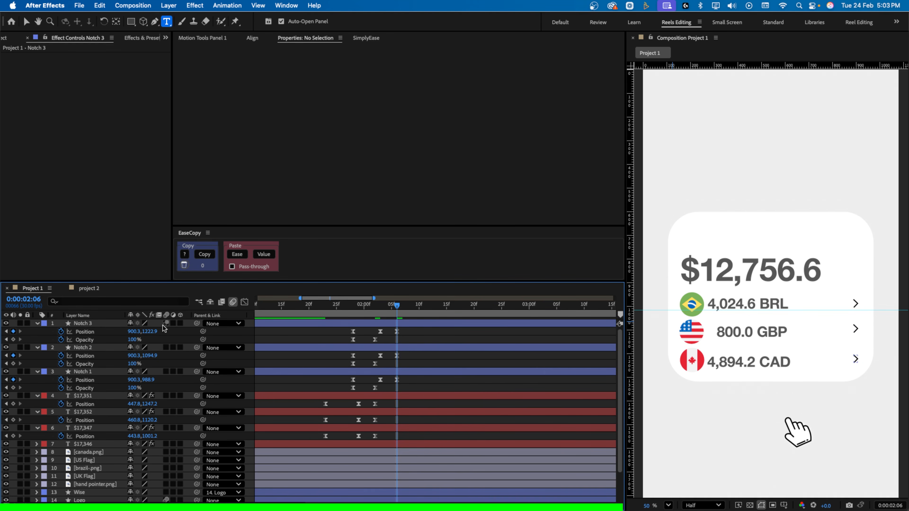
Nudge Notch 2 down to y 1096.9 at its last Position keyframe, 0:00:02:06
{"action": "left_click", "coordinate": [99, 349]}
{"action": "key", "text": "Down"}
{"action": "key", "text": "Down"}
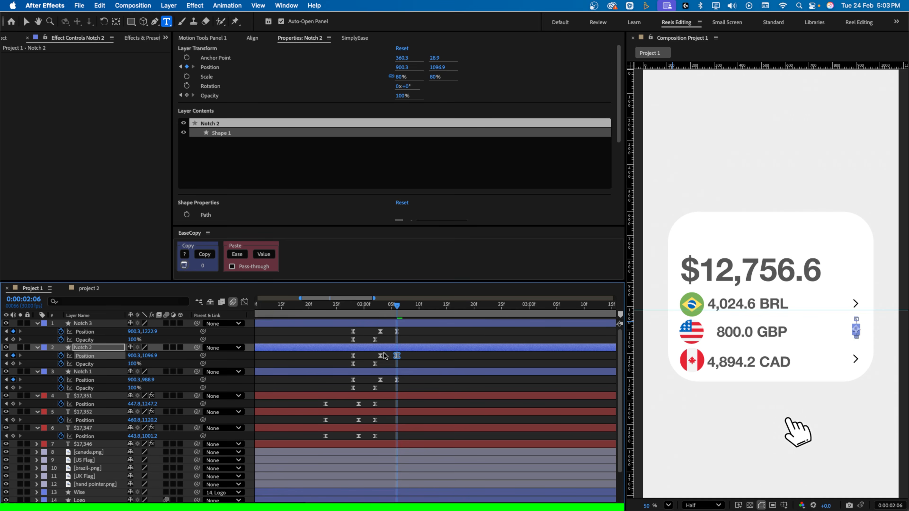
{"action": "left_click", "coordinate": [410, 360]}
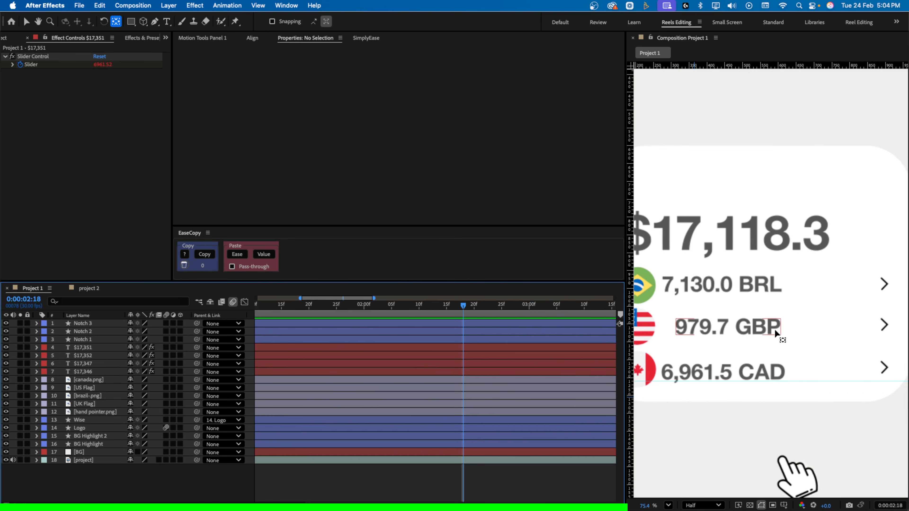
Show the whole card and preview the currency rows and chevrons from 0:00:01:26
{"action": "scroll", "coordinate": [769, 333], "scroll_direction": "down", "scroll_amount": 2}
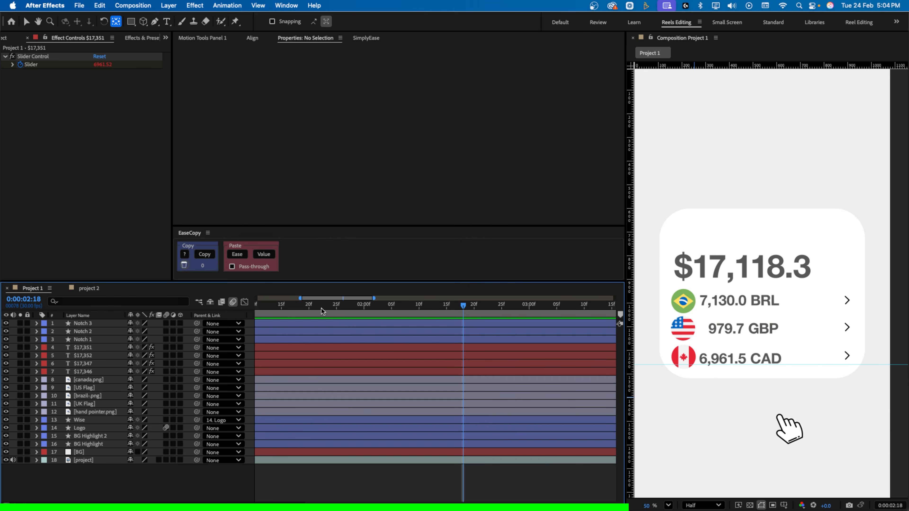
{"action": "mouse_move", "coordinate": [321, 308]}
{"action": "left_mouse_down"}
{"action": "mouse_move", "coordinate": [396, 311]}
{"action": "mouse_move", "coordinate": [338, 310]}
{"action": "left_mouse_up"}
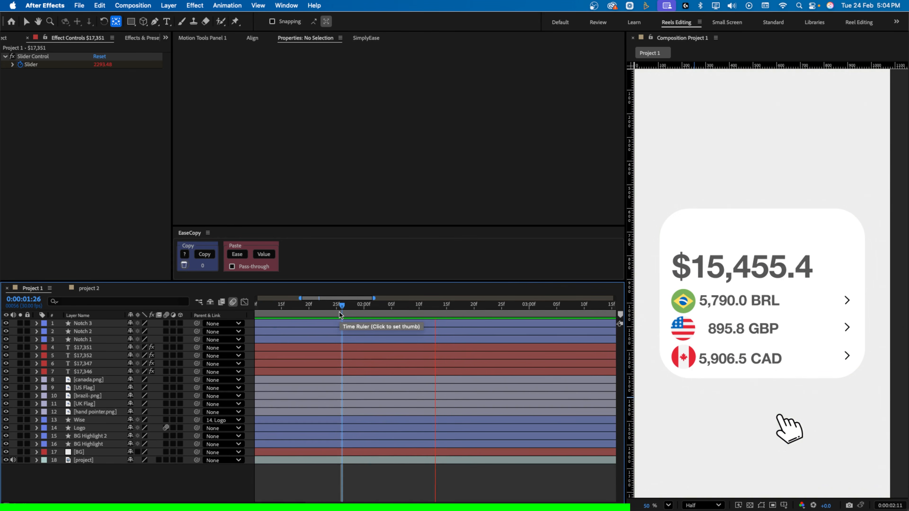
{"action": "key", "text": "space"}
{"action": "left_click", "coordinate": [435, 315]}
Draw an outlined rounded rectangle about 747 by 78 px above the main dollar amount at the card's upper edge
{"action": "key", "text": "v"}
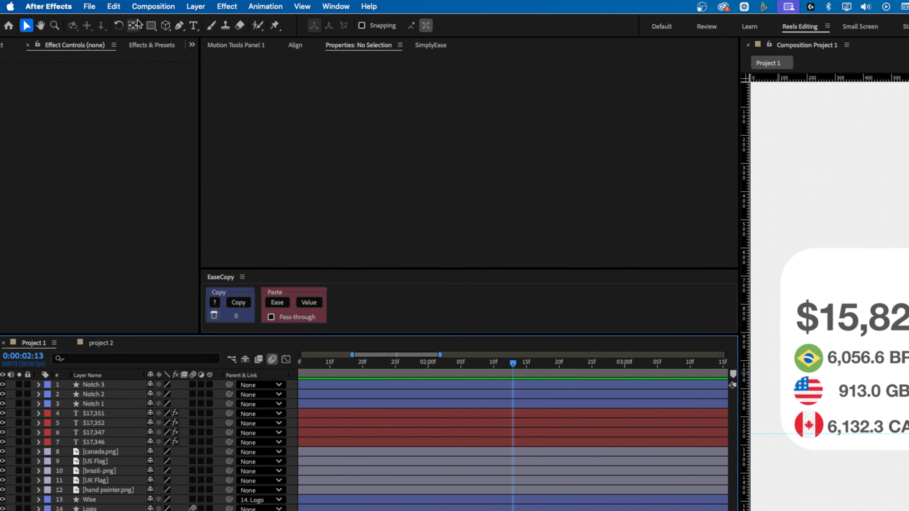
{"action": "left_click", "coordinate": [130, 23]}
{"action": "left_click_drag", "start_coordinate": [151, 29], "coordinate": [204, 40]}
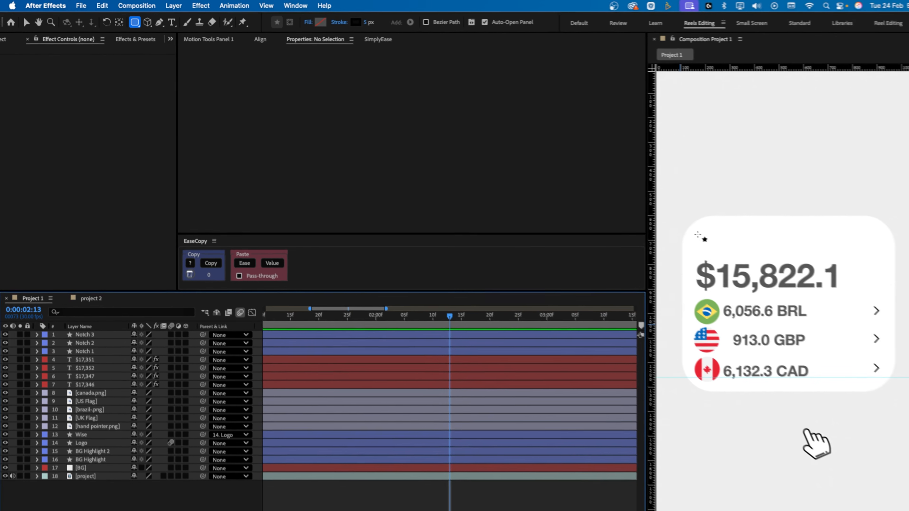
{"action": "left_click_drag", "start_coordinate": [798, 267], "coordinate": [799, 269]}
{"action": "left_click_drag", "start_coordinate": [676, 227], "coordinate": [854, 243]}
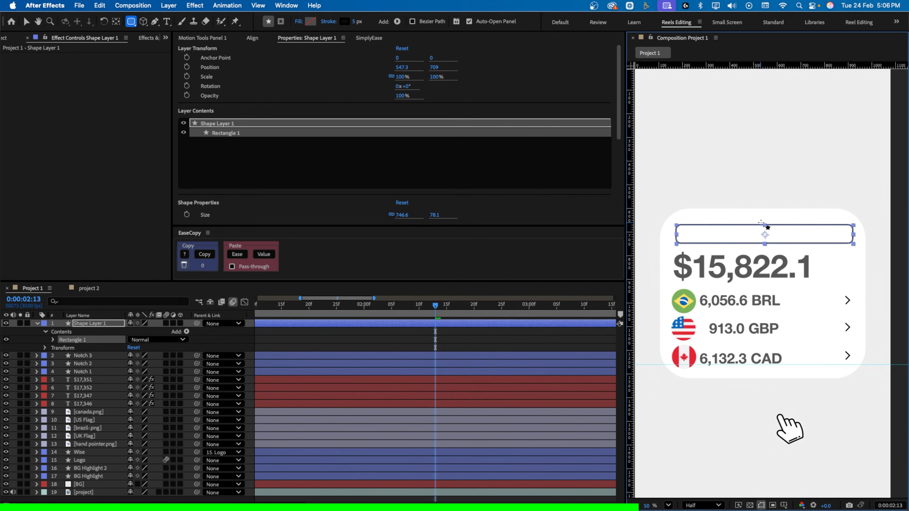
Change the rounded bar's fill to a linear gradient
{"action": "left_click", "coordinate": [299, 22]}
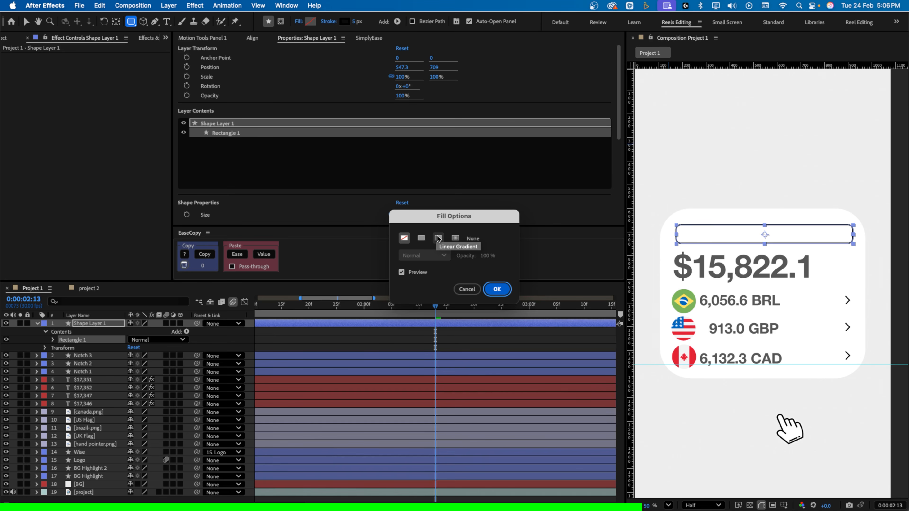
{"action": "left_click", "coordinate": [438, 239]}
{"action": "left_click", "coordinate": [497, 289]}
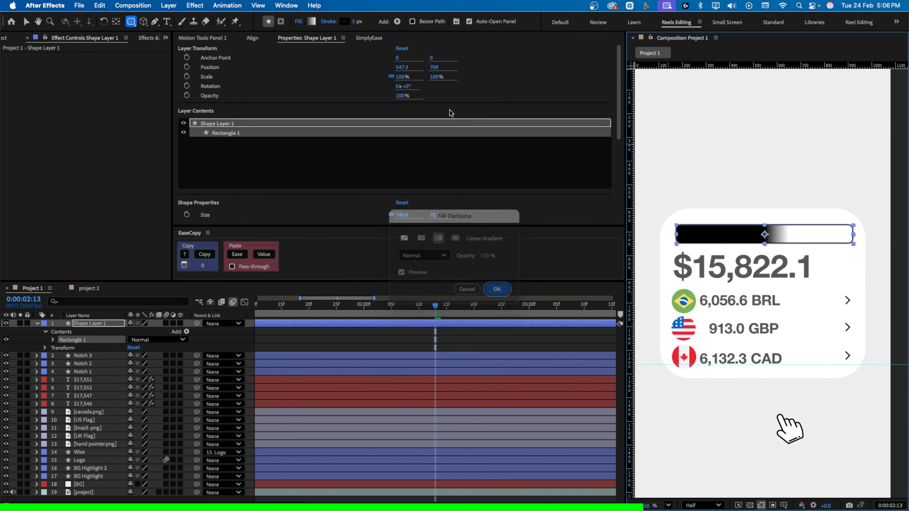
Colour the bar's gradient from light green (ACD86A) to white (FFFFFF)
{"action": "left_click", "coordinate": [313, 23]}
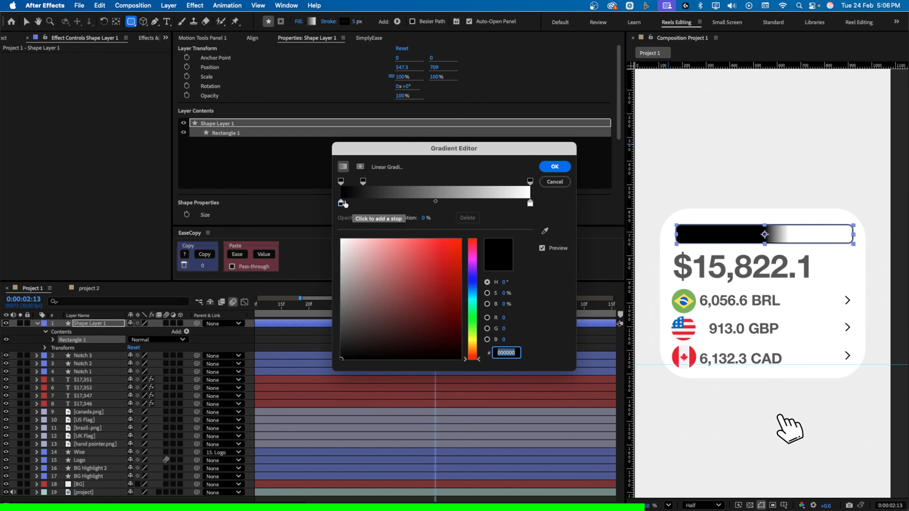
{"action": "left_click_drag", "start_coordinate": [473, 321], "coordinate": [474, 312]}
{"action": "left_click", "coordinate": [453, 250]}
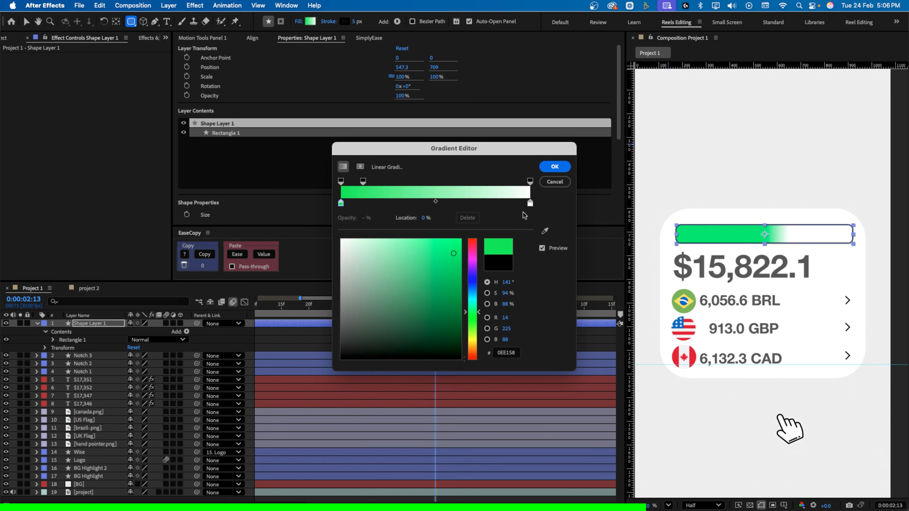
{"action": "left_click", "coordinate": [530, 204]}
{"action": "left_click", "coordinate": [473, 332]}
{"action": "left_click", "coordinate": [432, 254]}
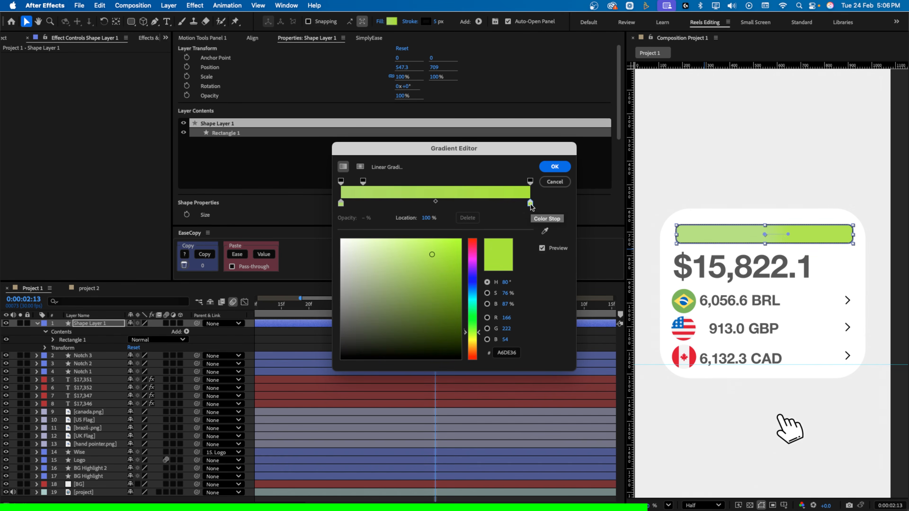
{"action": "left_click", "coordinate": [341, 239]}
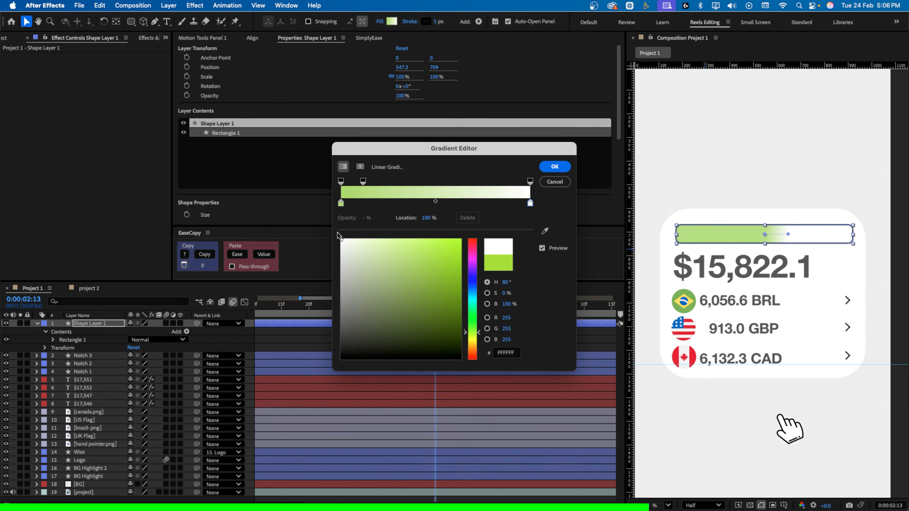
{"action": "left_click", "coordinate": [552, 166]}
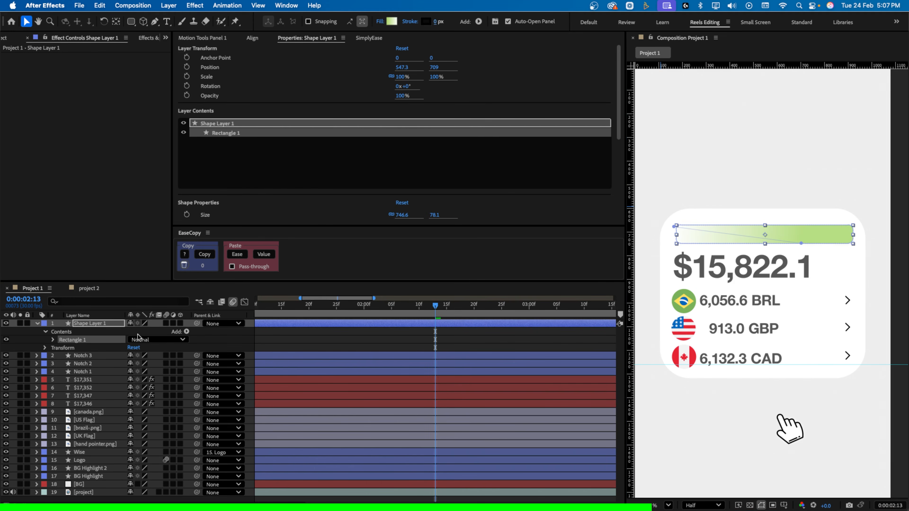
Reposition the gradient bar slightly up and left above the main amount, to position 545.3, 693
{"action": "left_click", "coordinate": [205, 345]}
{"action": "left_click", "coordinate": [760, 236]}
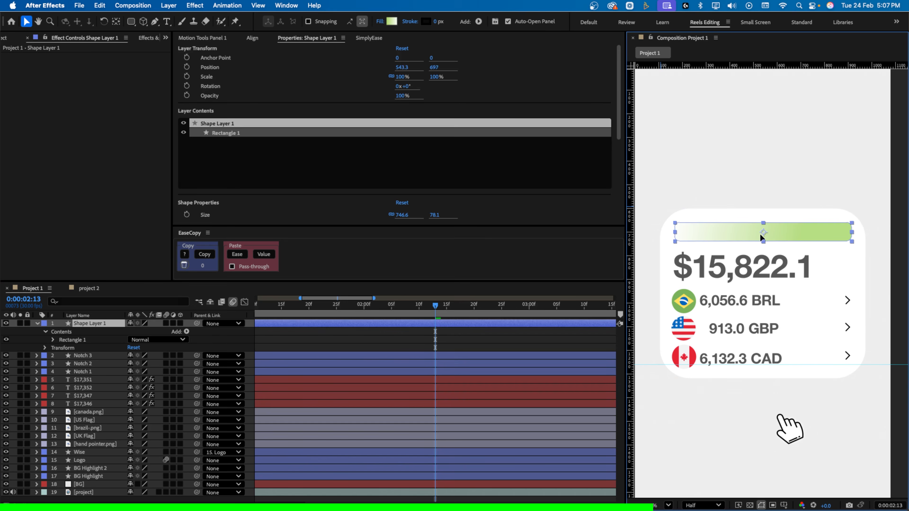
{"action": "key", "text": "Left"}
{"action": "key", "text": "Left"}
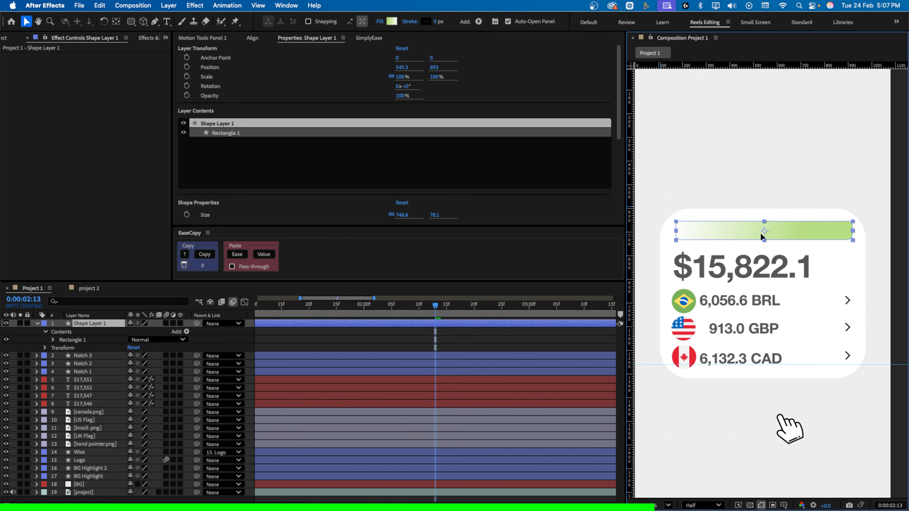
Set the bar's rectangle path roundness to 27 and deselect the layer
{"action": "left_click", "coordinate": [51, 340]}
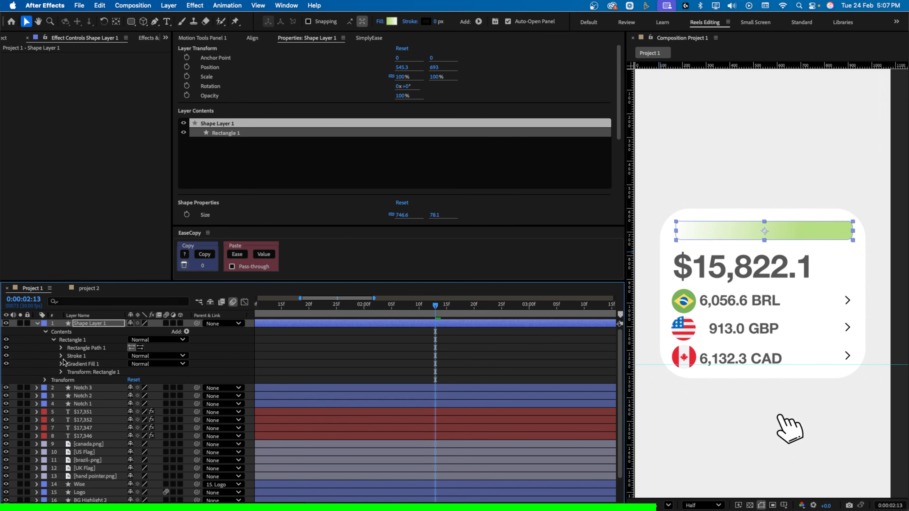
{"action": "left_click", "coordinate": [61, 347]}
{"action": "left_click", "coordinate": [95, 371]}
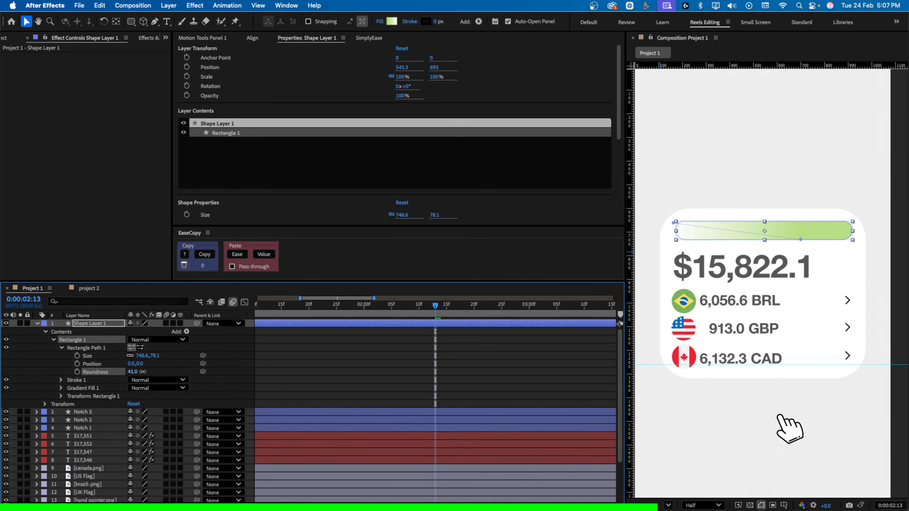
{"action": "left_click", "coordinate": [713, 238]}
{"action": "left_click_drag", "start_coordinate": [145, 371], "coordinate": [119, 371]}
{"action": "left_click_drag", "start_coordinate": [762, 240], "coordinate": [762, 242]}
{"action": "key", "text": "super+shift+a"}
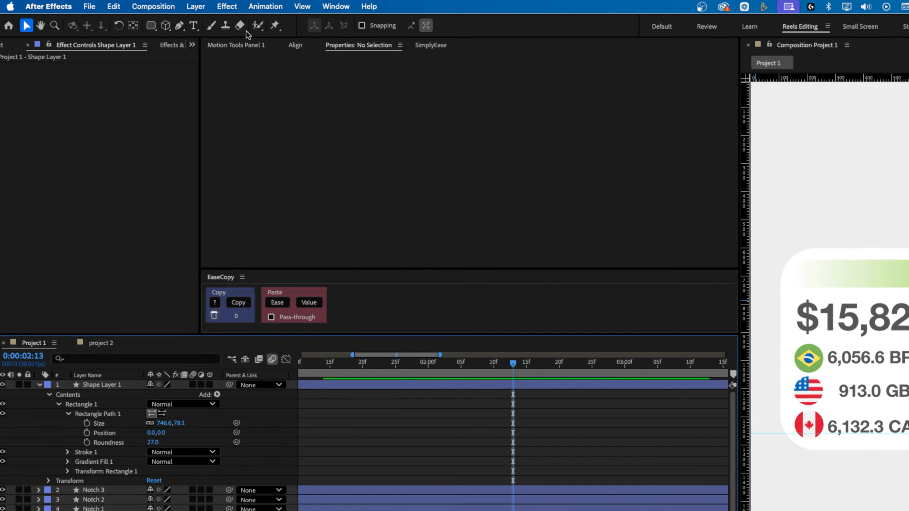
Draw a small curved notch with the Pen tool on the bar's lower edge, as a new shape within Shape Layer 1
{"action": "left_click", "coordinate": [183, 29]}
{"action": "scroll", "coordinate": [905, 262], "scroll_direction": "up", "scroll_amount": 3}
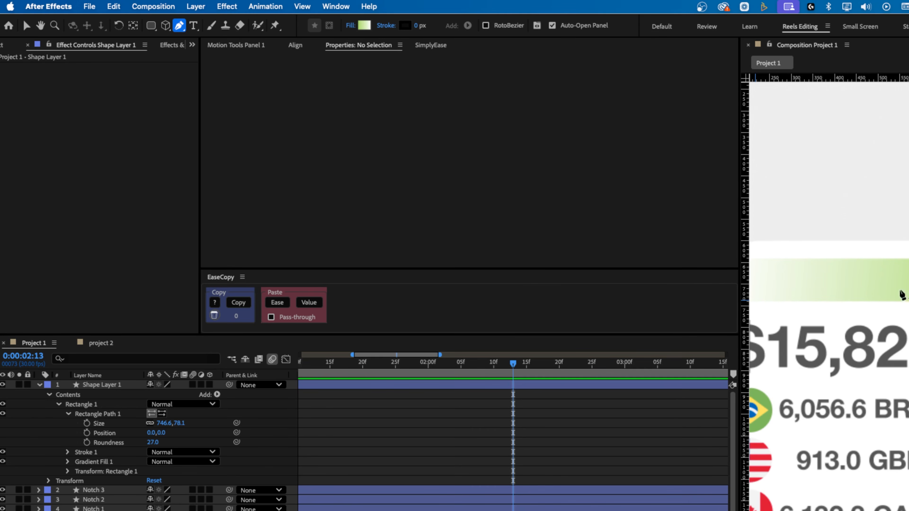
{"action": "left_click_drag", "start_coordinate": [864, 296], "coordinate": [907, 285]}
{"action": "left_click", "coordinate": [117, 385]}
{"action": "key", "text": "h"}
{"action": "mouse_move", "coordinate": [825, 279]}
{"action": "left_mouse_down"}
{"action": "mouse_move", "coordinate": [765, 291]}
{"action": "mouse_move", "coordinate": [782, 288]}
{"action": "left_mouse_up"}
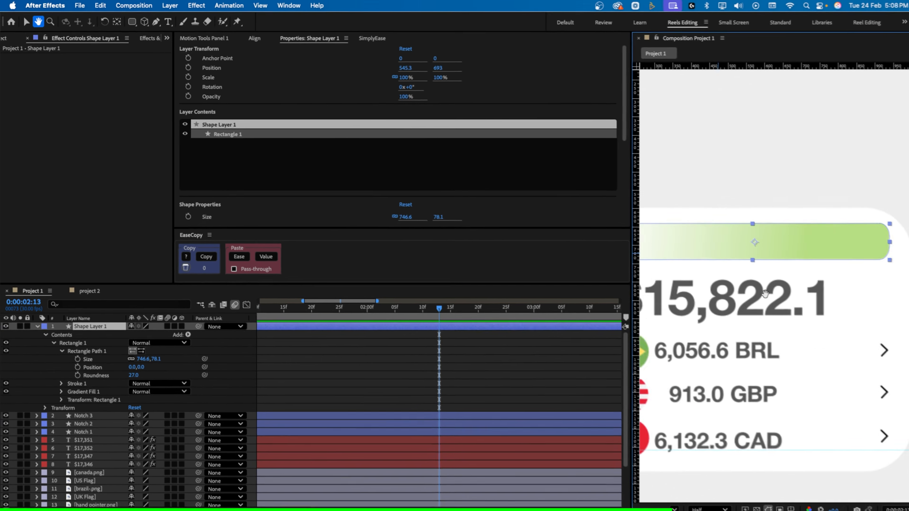
{"action": "key", "text": "g"}
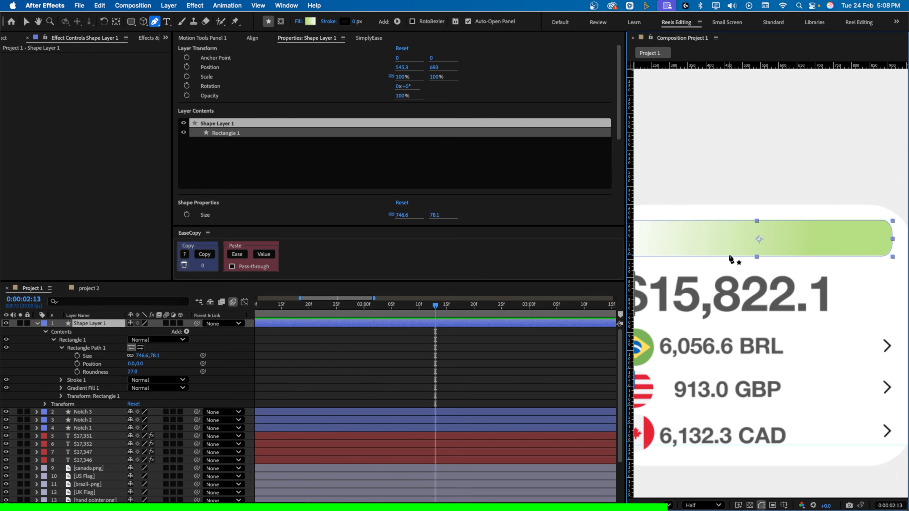
{"action": "left_click", "coordinate": [728, 254]}
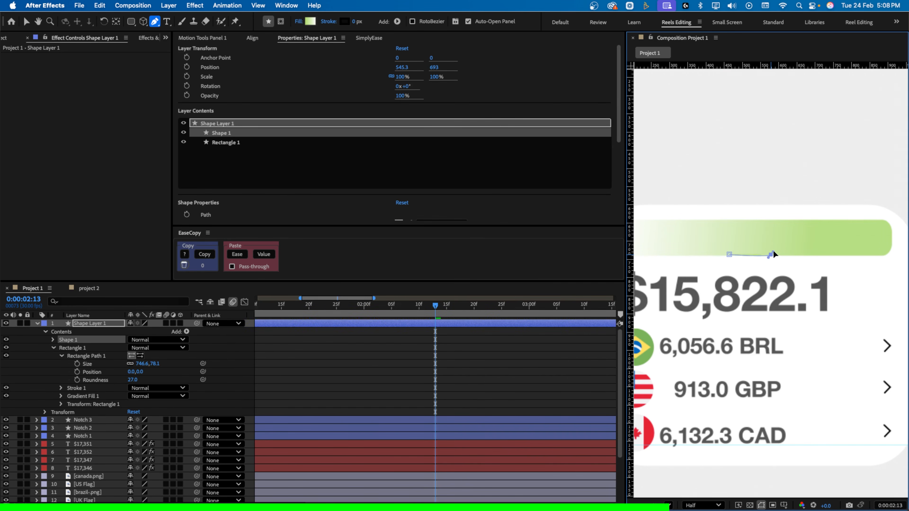
{"action": "left_click_drag", "start_coordinate": [777, 239], "coordinate": [789, 215]}
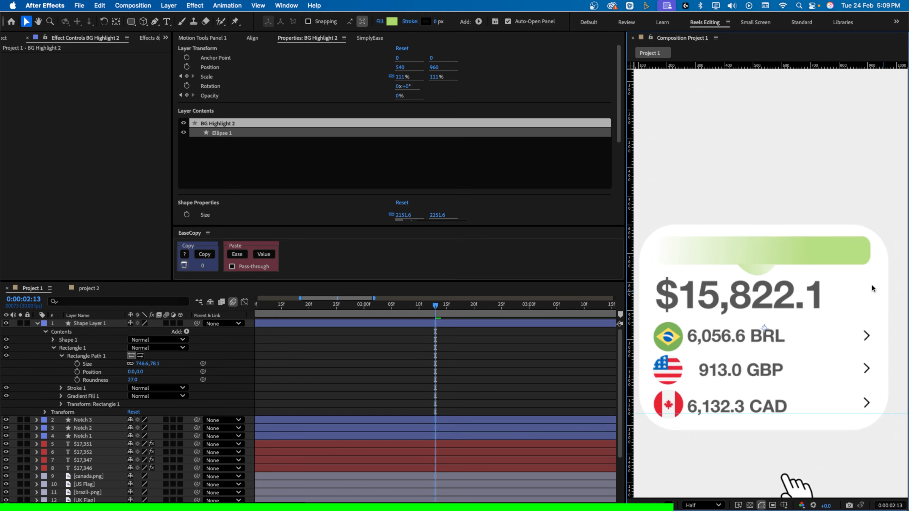
Add an Inner Shadow layer style to Shape Layer 1 and set its angle to 225°
{"action": "right_click", "coordinate": [100, 324]}
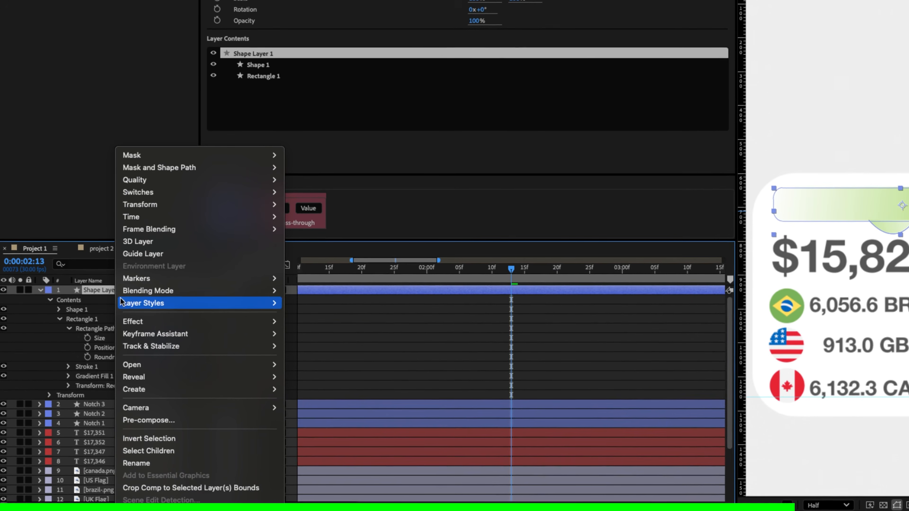
{"action": "mouse_move", "coordinate": [111, 335]}
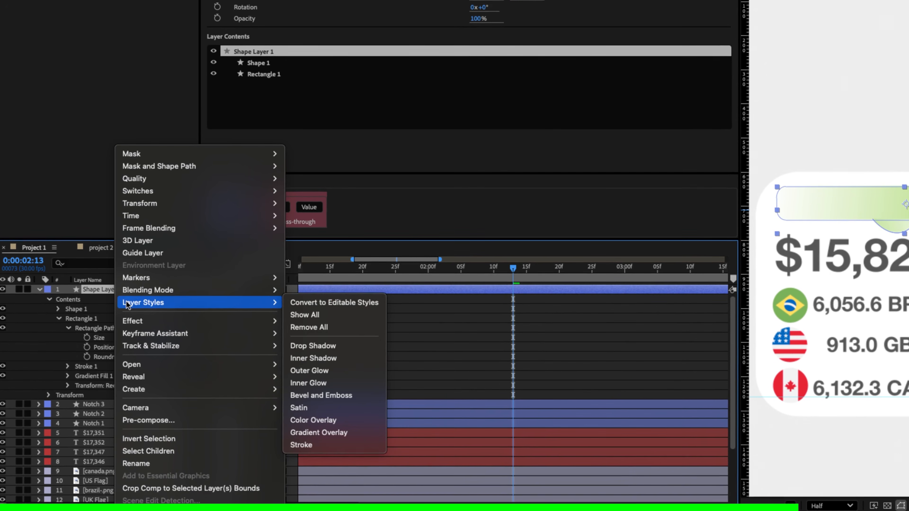
{"action": "left_click", "coordinate": [334, 358]}
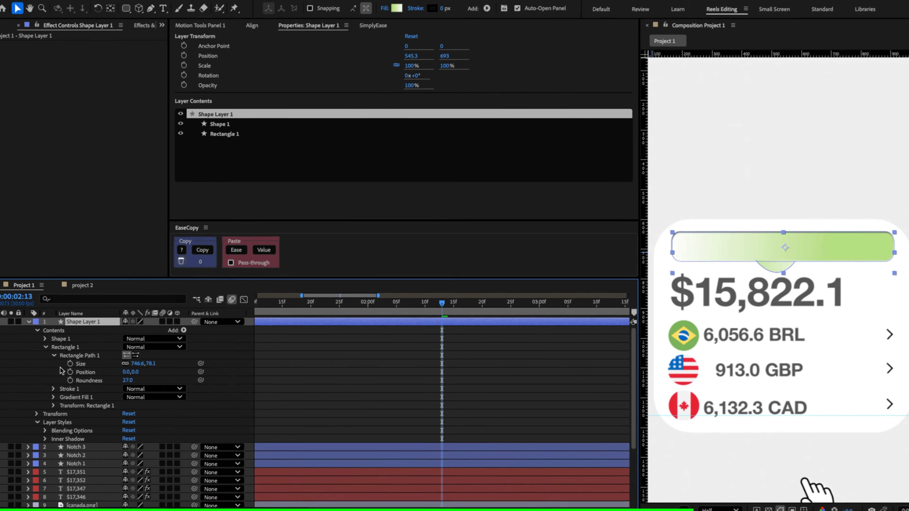
{"action": "left_click", "coordinate": [50, 435]}
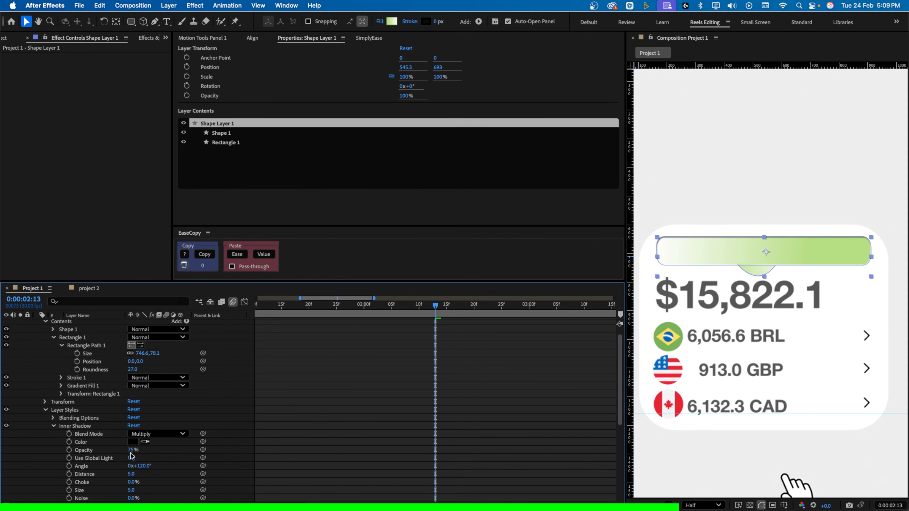
{"action": "left_click_drag", "start_coordinate": [131, 473], "coordinate": [196, 472]}
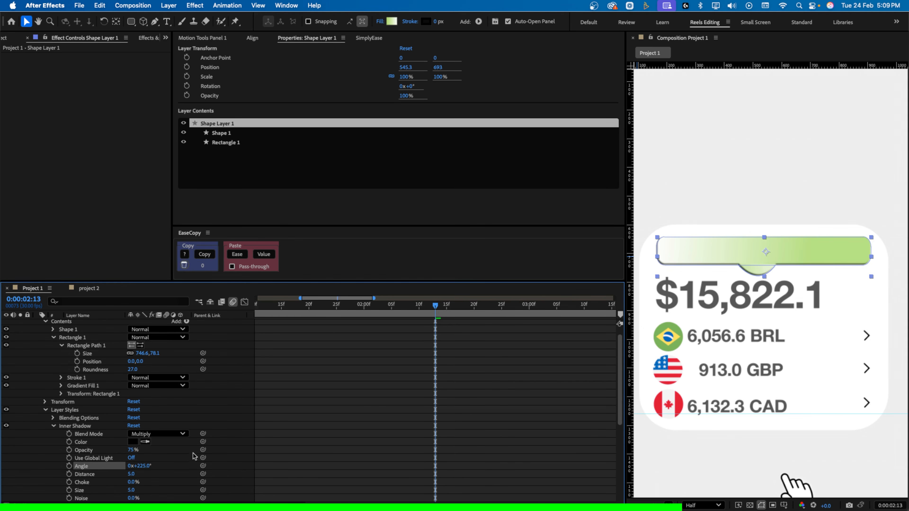
Set the bar's inner shadow opacity to 33% and its size to 11
{"action": "left_click_drag", "start_coordinate": [131, 451], "coordinate": [112, 454]}
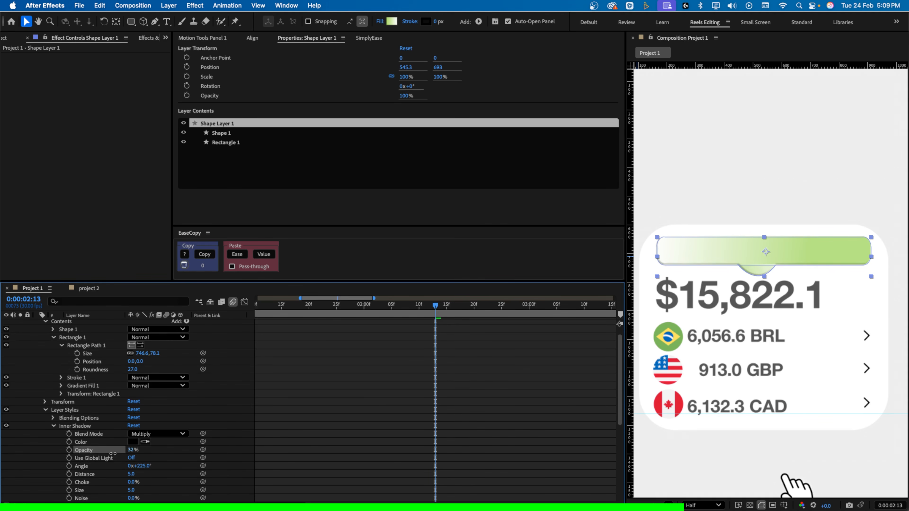
{"action": "left_click", "coordinate": [774, 448]}
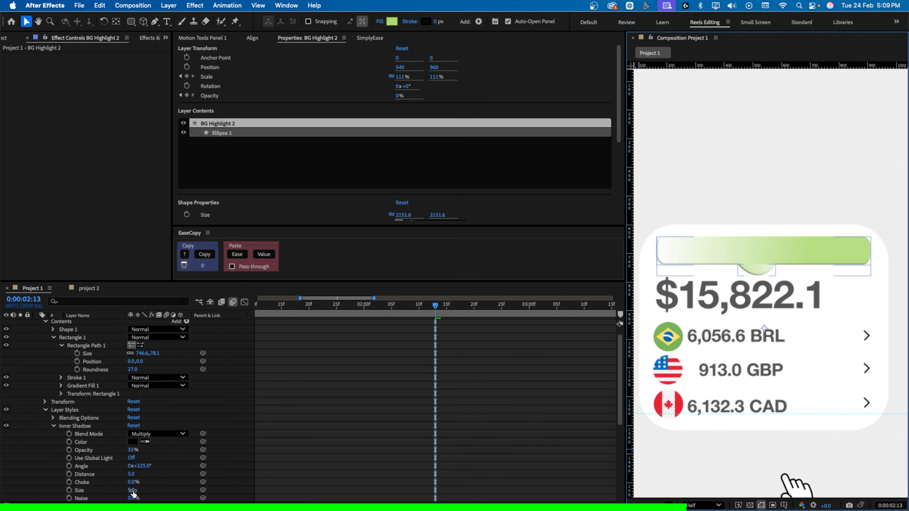
{"action": "left_click_drag", "start_coordinate": [132, 493], "coordinate": [137, 491]}
{"action": "left_click", "coordinate": [877, 313]}
{"action": "scroll", "coordinate": [877, 313], "scroll_direction": "down", "scroll_amount": 5}
{"action": "left_click_drag", "start_coordinate": [854, 335], "coordinate": [810, 338]}
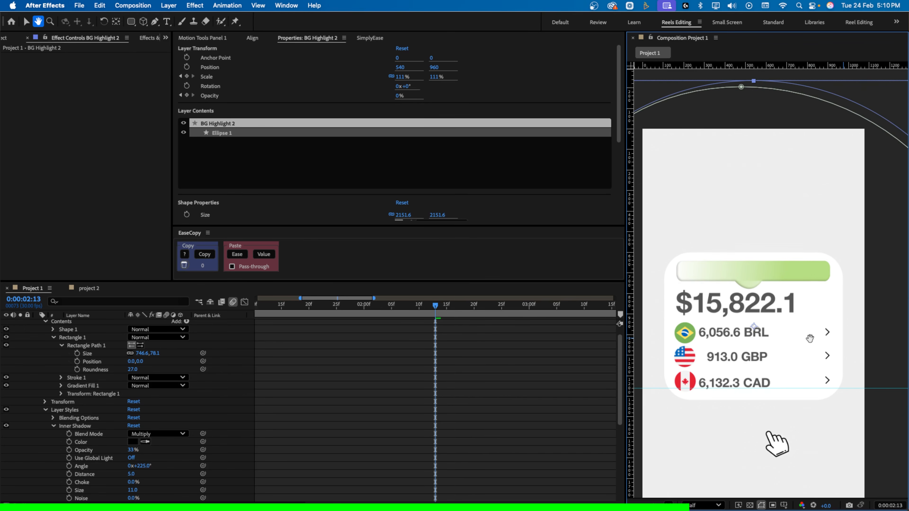
Set the gradient's green stop to bright lime A2F12A at location 45.4% for the bar and its notch
{"action": "left_click", "coordinate": [349, 345]}
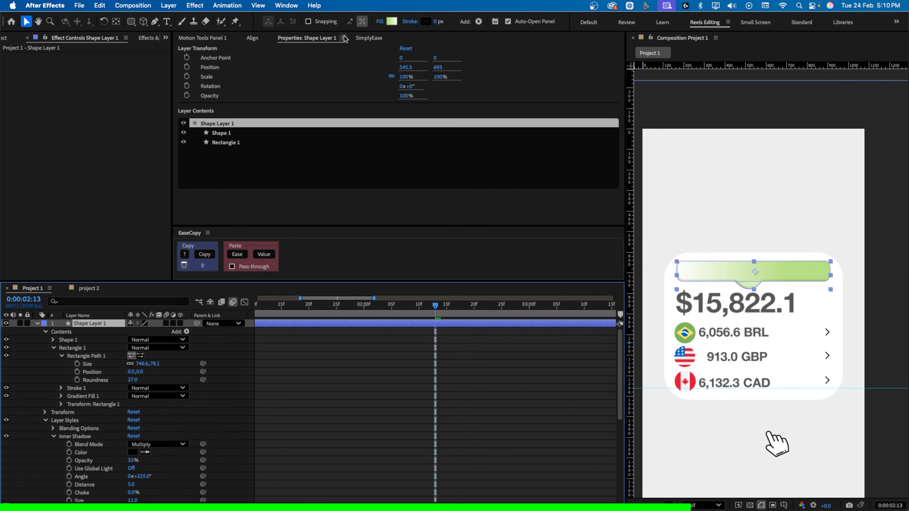
{"action": "left_click", "coordinate": [391, 22]}
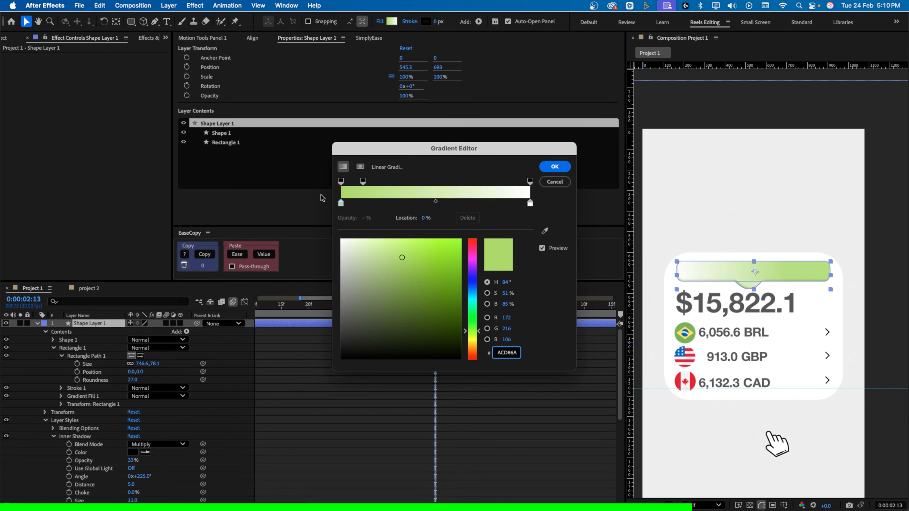
{"action": "left_click_drag", "start_coordinate": [337, 203], "coordinate": [423, 210]}
{"action": "left_click", "coordinate": [554, 167]}
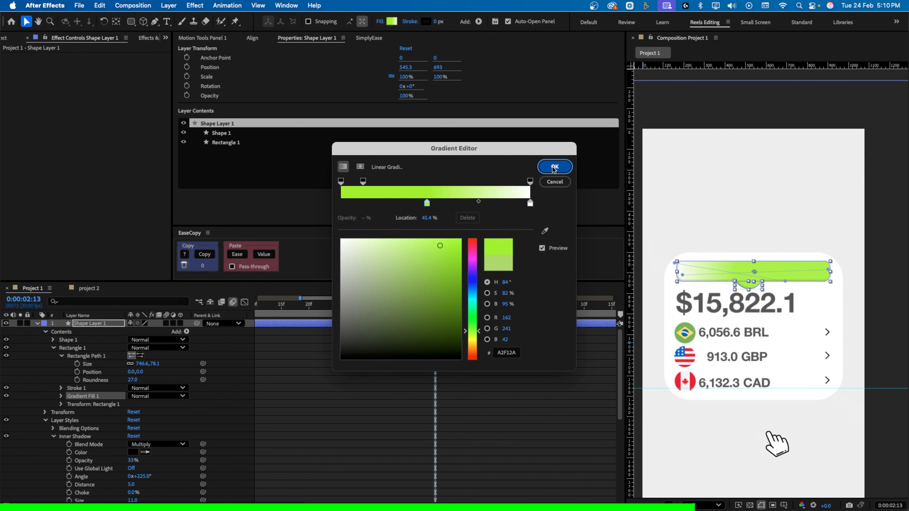
{"action": "left_click", "coordinate": [828, 416]}
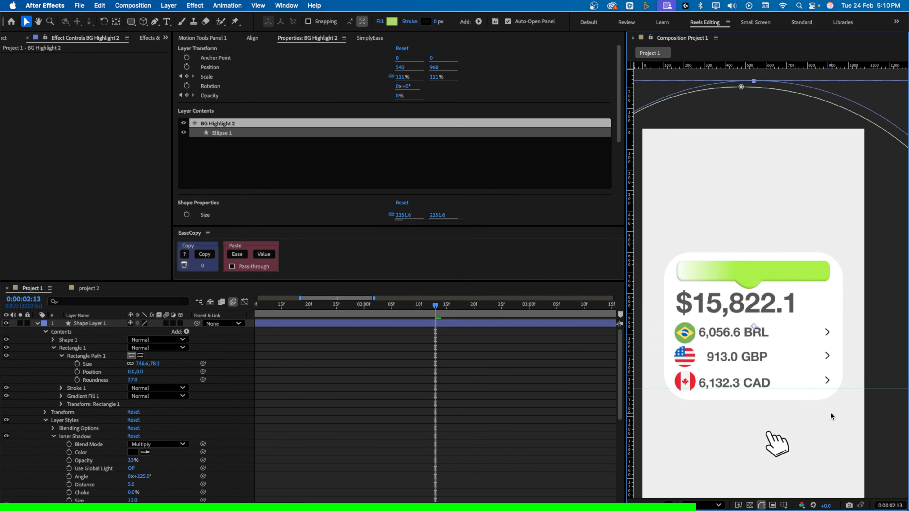
Nudge the curved notch, Shape 1, to the right until it is centred beneath the bar
{"action": "left_click", "coordinate": [82, 340]}
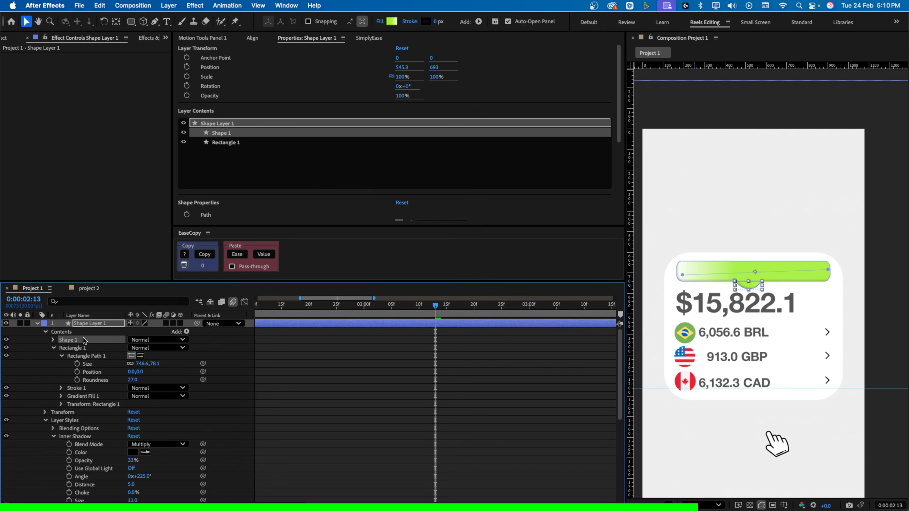
{"action": "key", "text": "Right"}
{"action": "key", "text": "Right"}
{"action": "key", "text": "Right"}
{"action": "key", "text": "Right"}
{"action": "key", "text": "Right"}
{"action": "key", "text": "Right"}
{"action": "key", "text": "Right"}
{"action": "key", "text": "Right"}
{"action": "key", "text": "Right"}
{"action": "key", "text": "Right"}
{"action": "key", "text": "Right"}
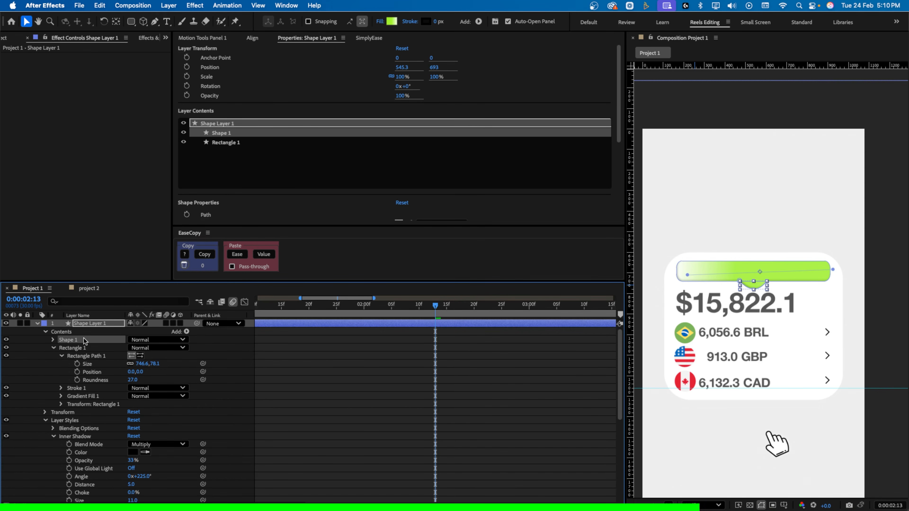
{"action": "left_click", "coordinate": [891, 471]}
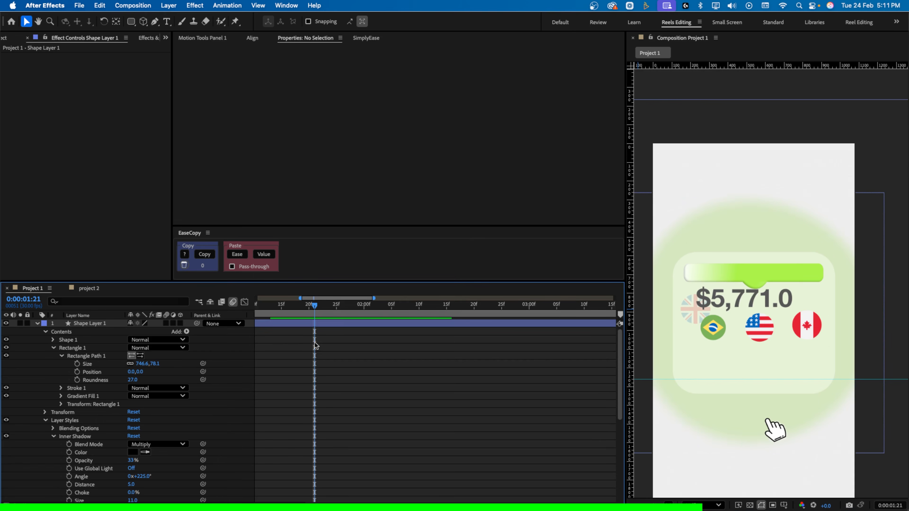
Rename Shape Layer 1 as Wallet Notch
{"action": "left_click", "coordinate": [77, 323]}
{"action": "key", "text": "Return"}
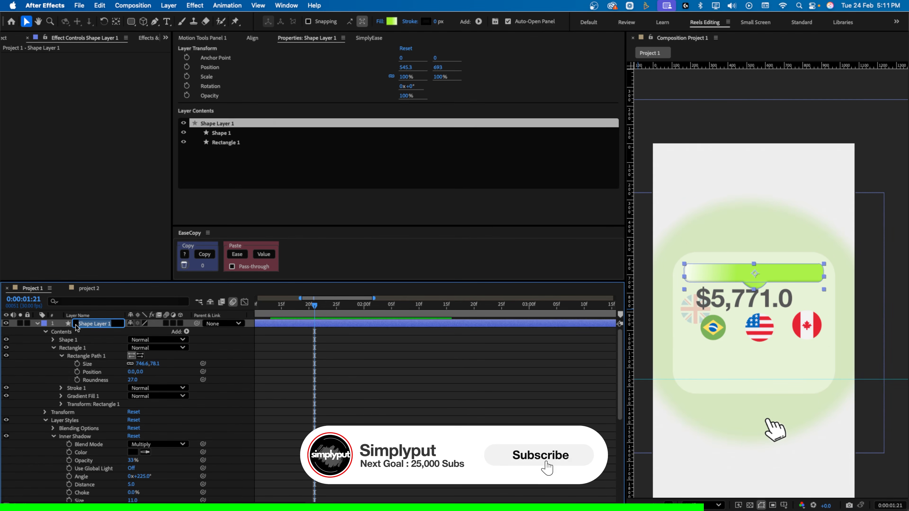
{"action": "type", "text": "Wallet Notch"}
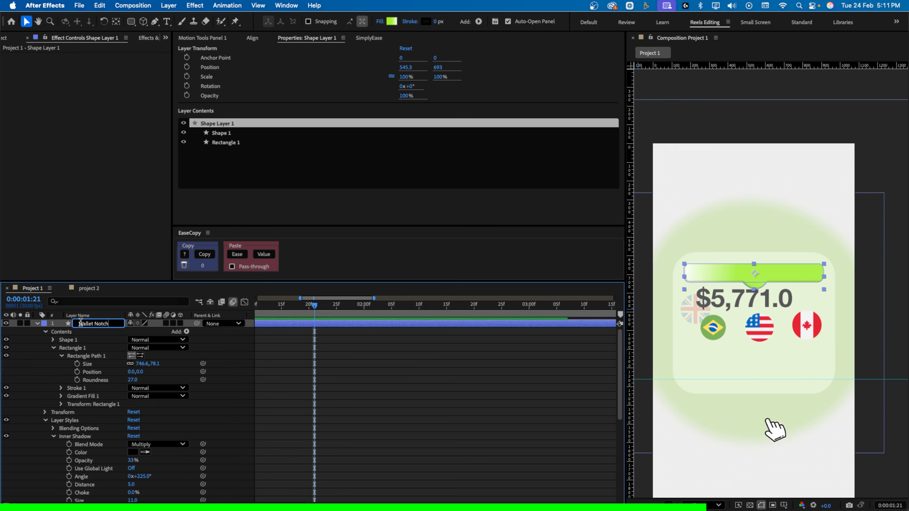
{"action": "key", "text": "Return"}
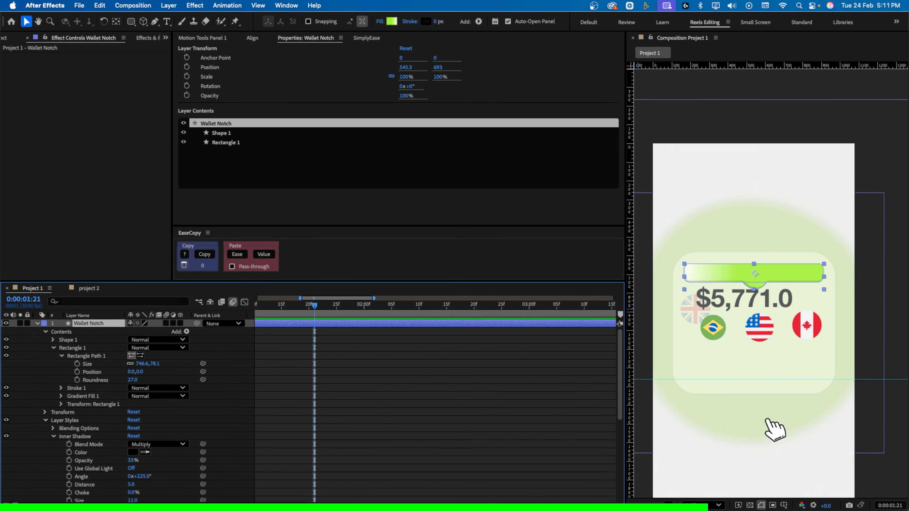
Use the Logo layer as the track matte for Wallet Notch and keep the Logo layer visible
{"action": "left_click", "coordinate": [15, 505]}
{"action": "left_click", "coordinate": [38, 324]}
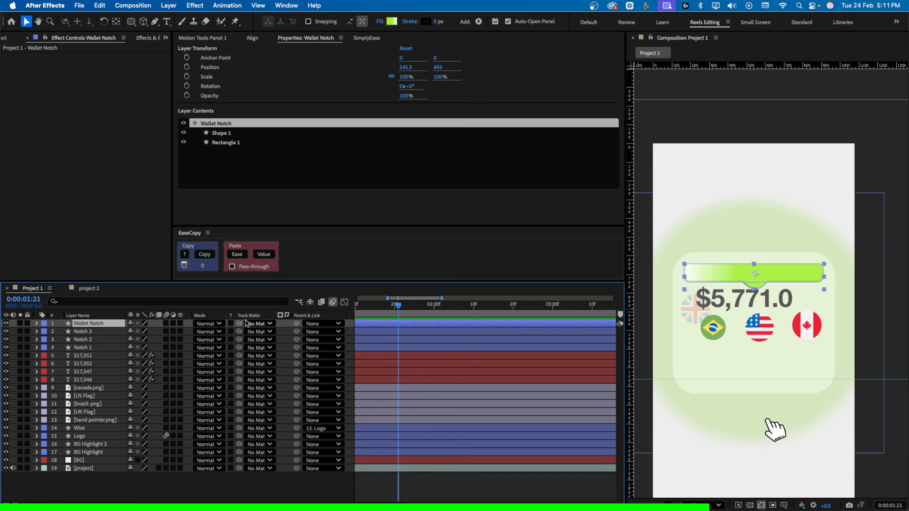
{"action": "left_click_drag", "start_coordinate": [239, 323], "coordinate": [100, 440]}
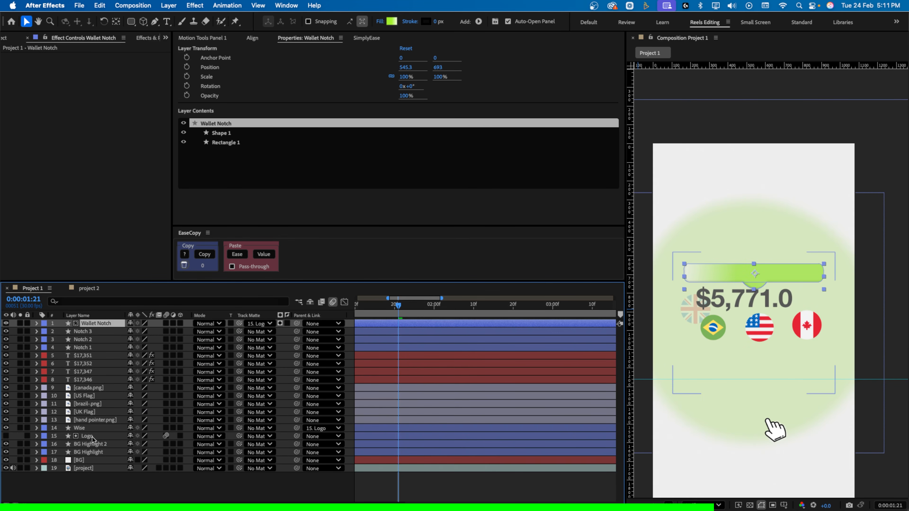
{"action": "left_click", "coordinate": [6, 436]}
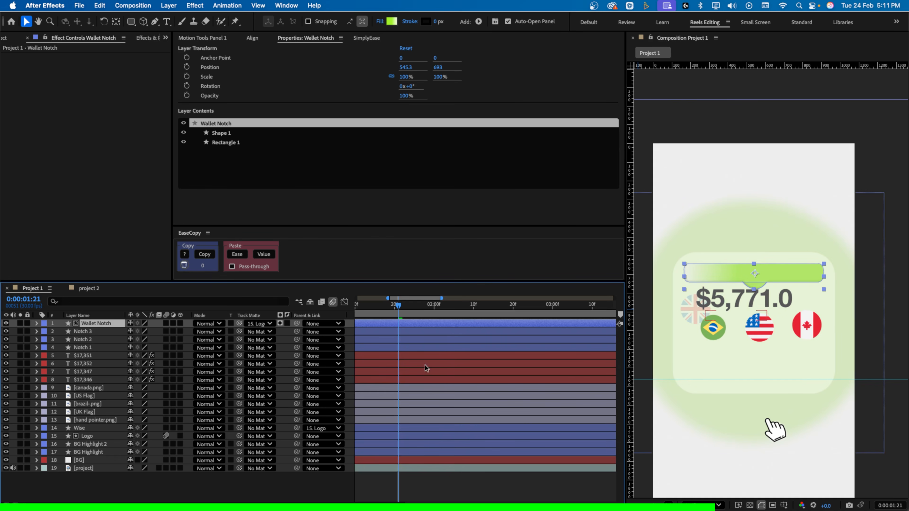
Keyframe Wallet Notch to start at 0% opacity and Y position 765 at 0:00:01:19, reaching its current position and full opacity at 0:00:01:27
{"action": "left_click_drag", "start_coordinate": [399, 306], "coordinate": [390, 320]}
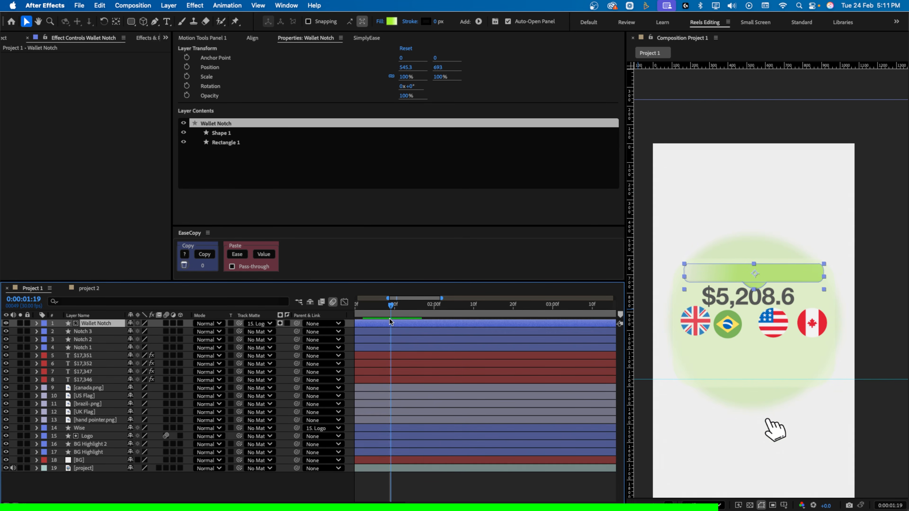
{"action": "key", "text": "t"}
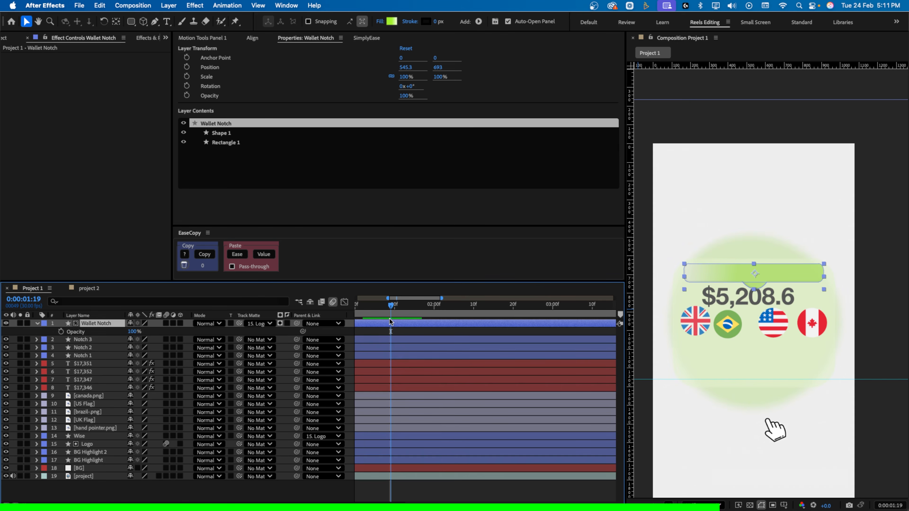
{"action": "key", "text": "shift+p"}
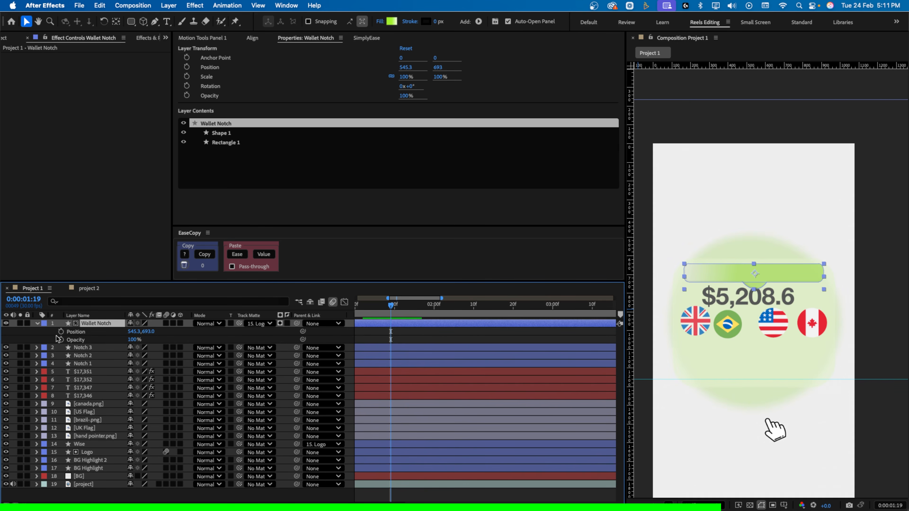
{"action": "left_click_drag", "start_coordinate": [60, 332], "coordinate": [61, 340]}
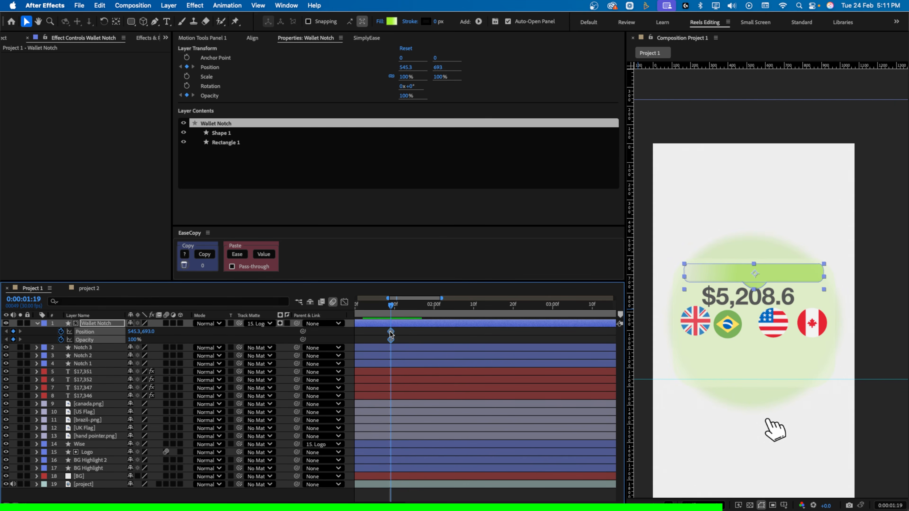
{"action": "left_click_drag", "start_coordinate": [391, 334], "coordinate": [422, 334]}
{"action": "left_click_drag", "start_coordinate": [133, 340], "coordinate": [83, 346]}
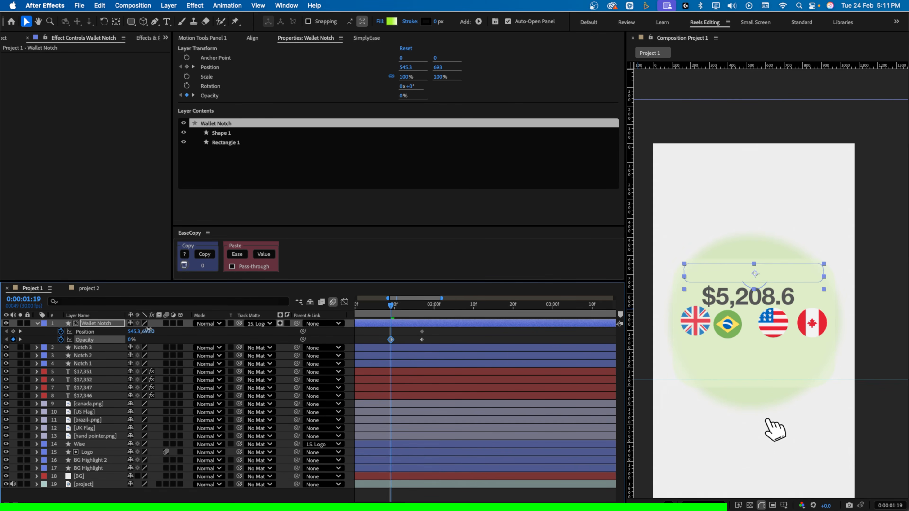
{"action": "left_click_drag", "start_coordinate": [148, 331], "coordinate": [184, 326]}
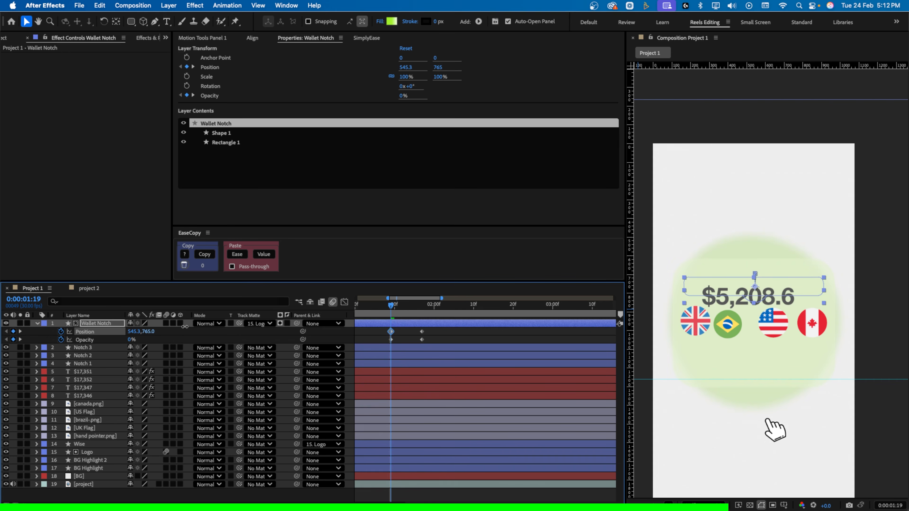
Keyframe Wallet Notch's unlinked scale from 32% width at 0:00:01:19 to 100% at 0:00:01:27
{"action": "left_click", "coordinate": [95, 324]}
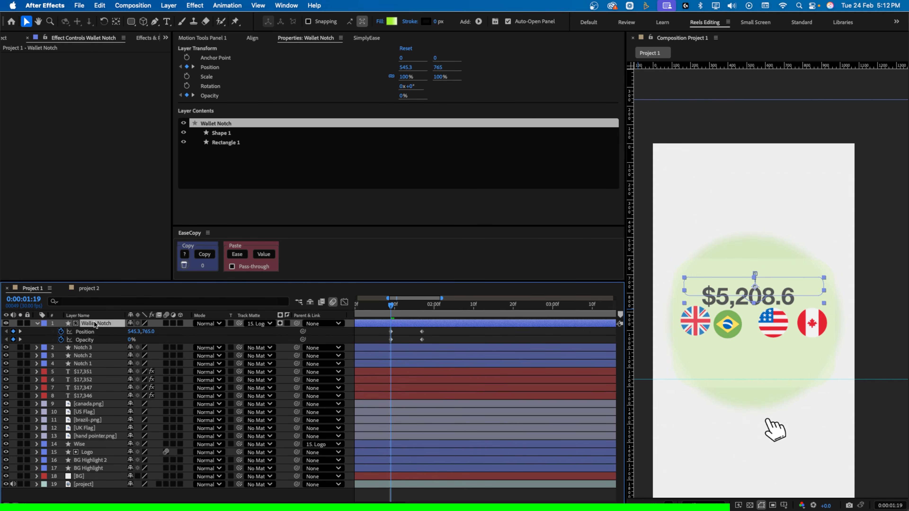
{"action": "key", "text": "shift+s"}
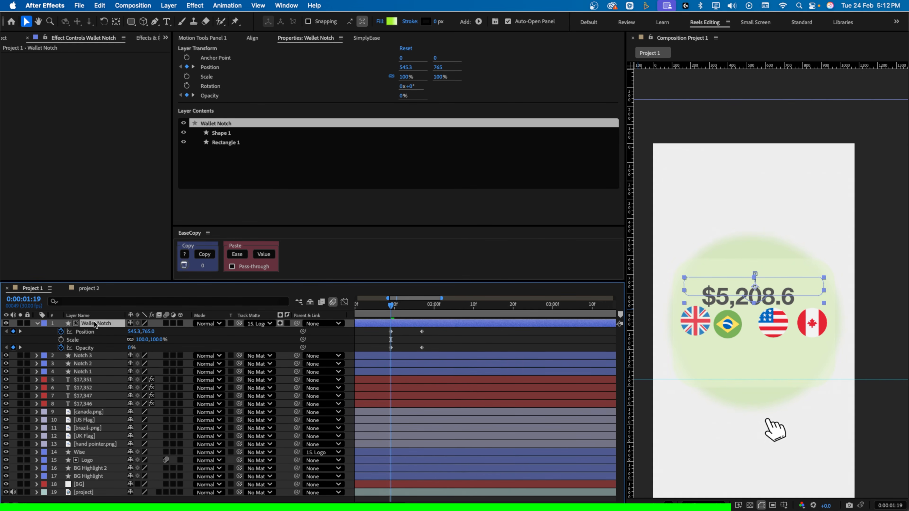
{"action": "left_click", "coordinate": [60, 340]}
{"action": "left_click_drag", "start_coordinate": [391, 339], "coordinate": [422, 343]}
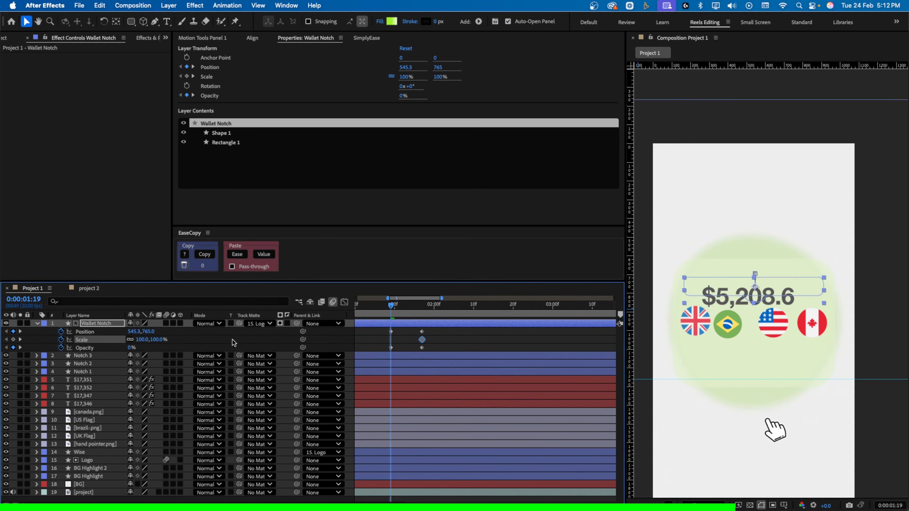
{"action": "left_click", "coordinate": [131, 340]}
{"action": "left_click_drag", "start_coordinate": [141, 339], "coordinate": [115, 344]}
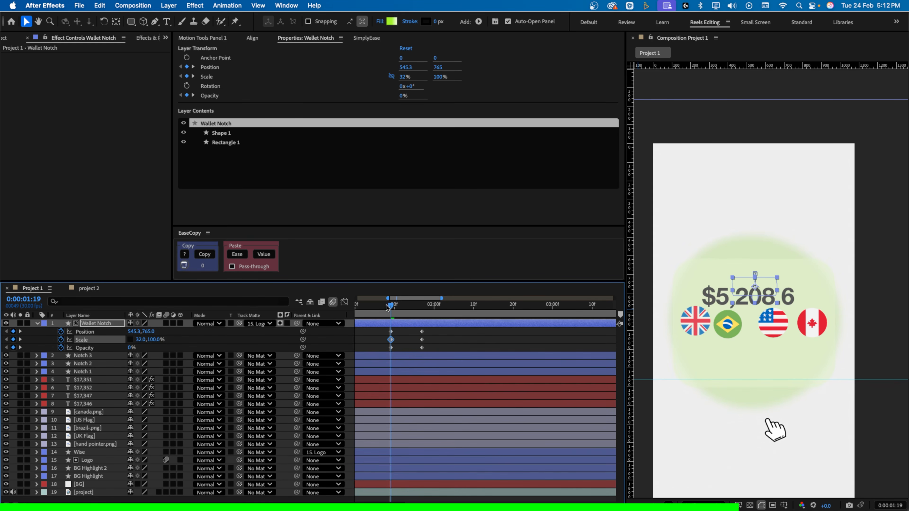
Move Wallet Notch's end keyframes to 0:00:02:00 and add a 110% width scale keyframe at 0:00:01:27
{"action": "key", "text": "space"}
{"action": "left_click", "coordinate": [422, 306]}
{"action": "left_click_drag", "start_coordinate": [431, 329], "coordinate": [433, 349]}
{"action": "left_click", "coordinate": [422, 340]}
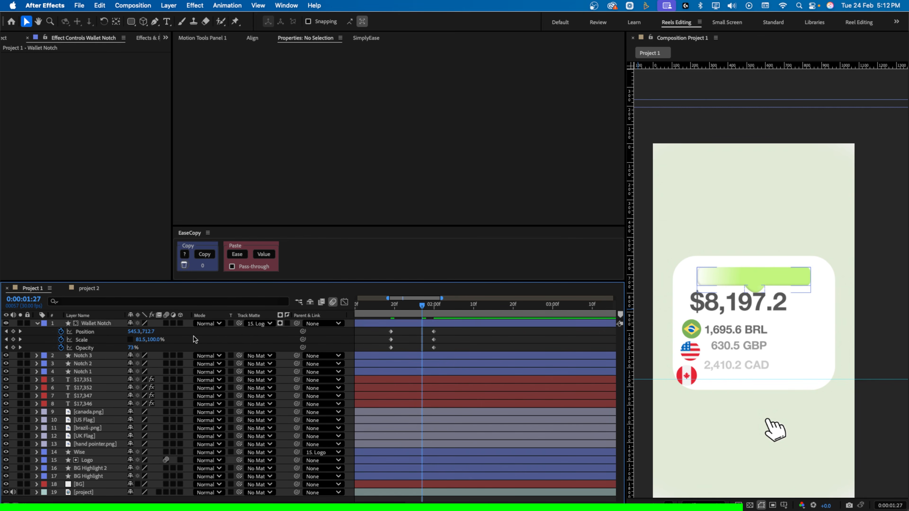
{"action": "left_click", "coordinate": [139, 339]}
{"action": "type", "text": "110"}
{"action": "key", "text": "Return"}
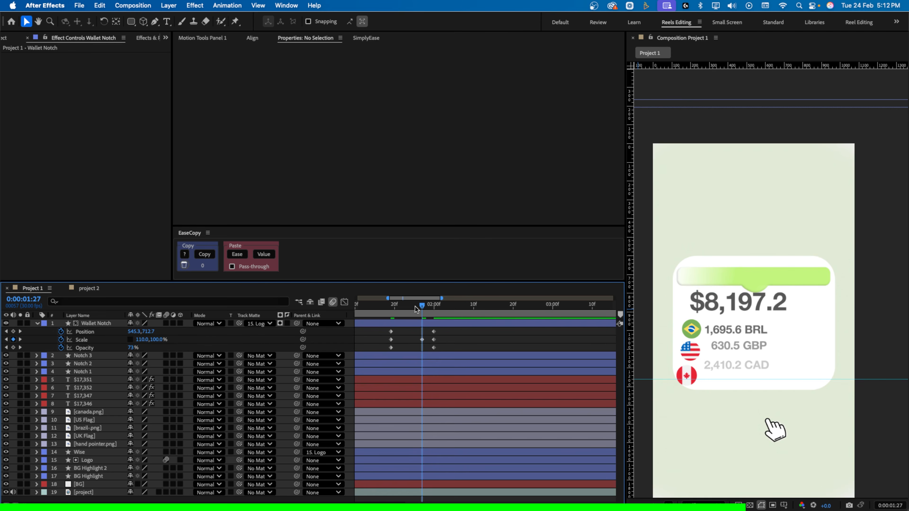
Apply Easy Ease to all of Wallet Notch's position, scale and opacity keyframes and preview the animation
{"action": "mouse_move", "coordinate": [416, 309]}
{"action": "left_mouse_down"}
{"action": "mouse_move", "coordinate": [438, 312]}
{"action": "mouse_move", "coordinate": [398, 318]}
{"action": "mouse_move", "coordinate": [422, 317]}
{"action": "left_mouse_up"}
{"action": "key", "text": "space"}
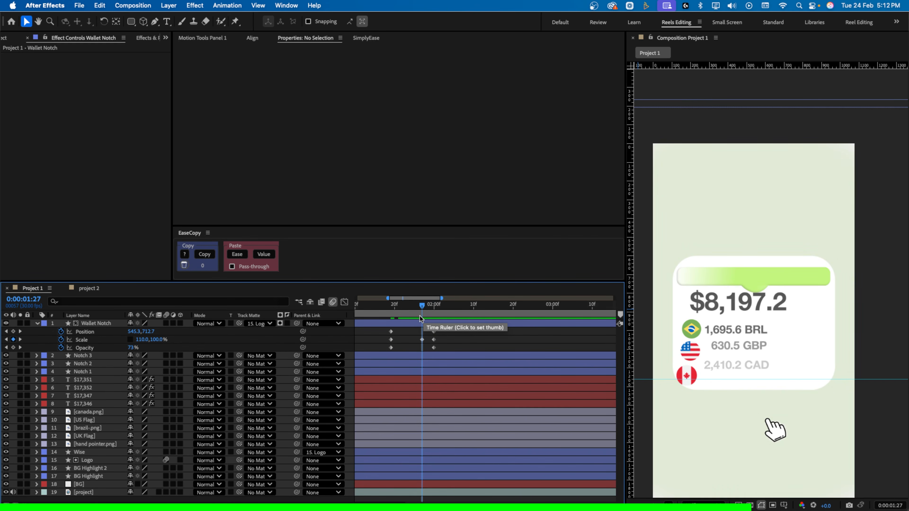
{"action": "left_click_drag", "start_coordinate": [389, 315], "coordinate": [376, 357]}
{"action": "key", "text": "F9"}
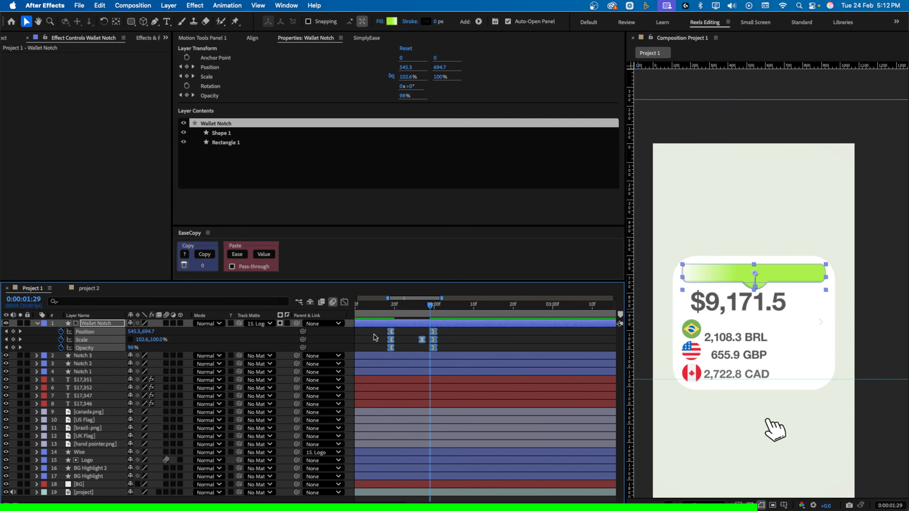
{"action": "key", "text": "space"}
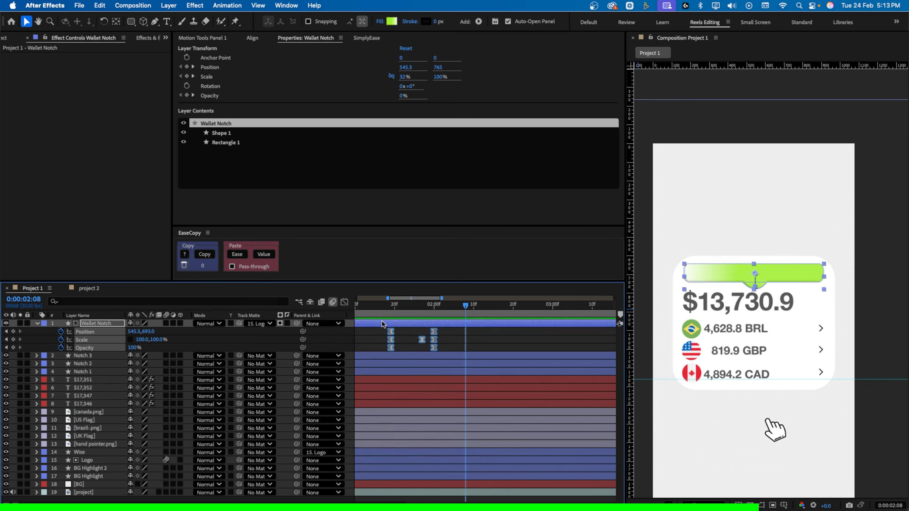
Reshape Wallet Notch's scale speed graph so the bar expands fast at the start and slows gradually, and preview it
{"action": "left_click", "coordinate": [401, 330]}
{"action": "left_click", "coordinate": [86, 332]}
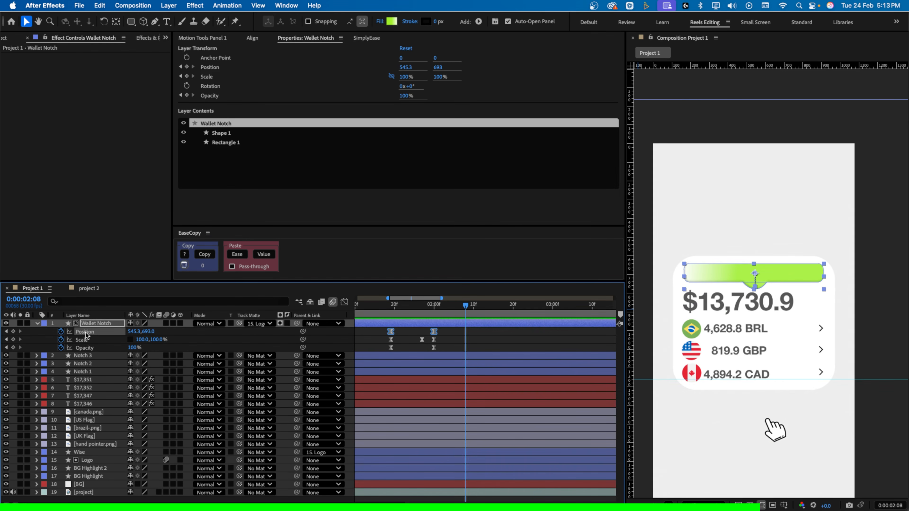
{"action": "left_click", "coordinate": [118, 339]}
{"action": "left_click", "coordinate": [344, 302]}
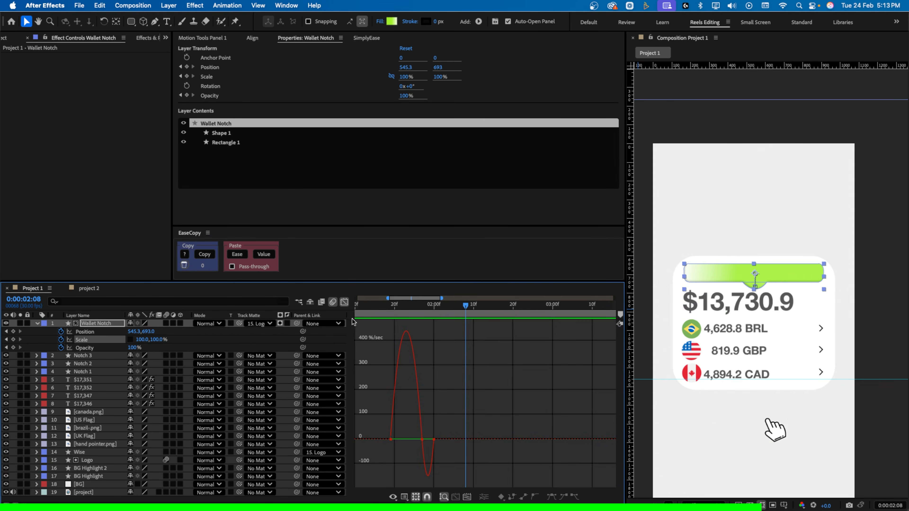
{"action": "left_click_drag", "start_coordinate": [422, 439], "coordinate": [423, 462]}
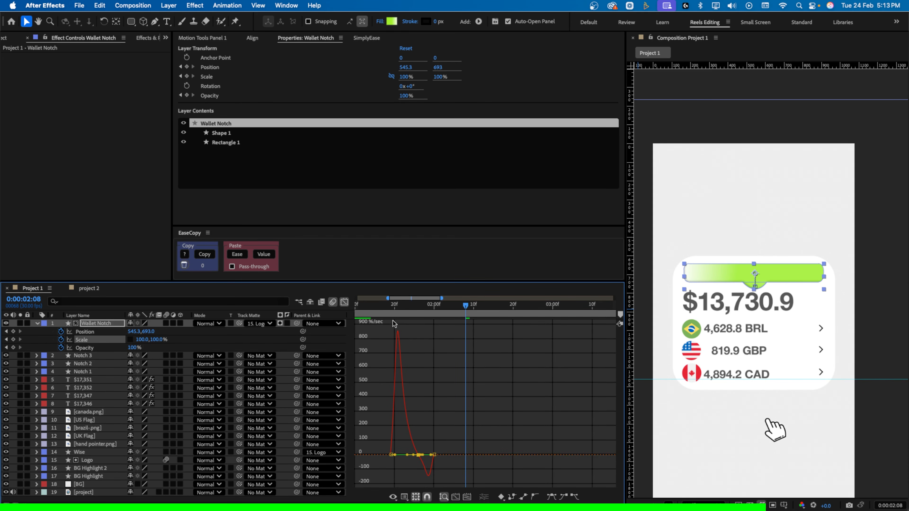
{"action": "left_click_drag", "start_coordinate": [380, 307], "coordinate": [405, 318]}
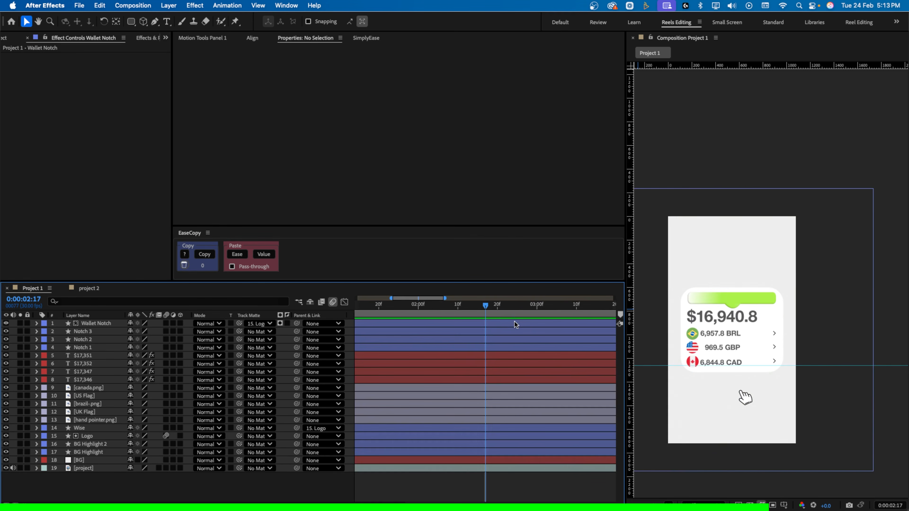
Duplicate the Wise layer to the top of the layer stack and give the copy a constant, unkeyframed opacity of 100%
{"action": "scroll", "coordinate": [780, 270], "scroll_direction": "up", "scroll_amount": 2}
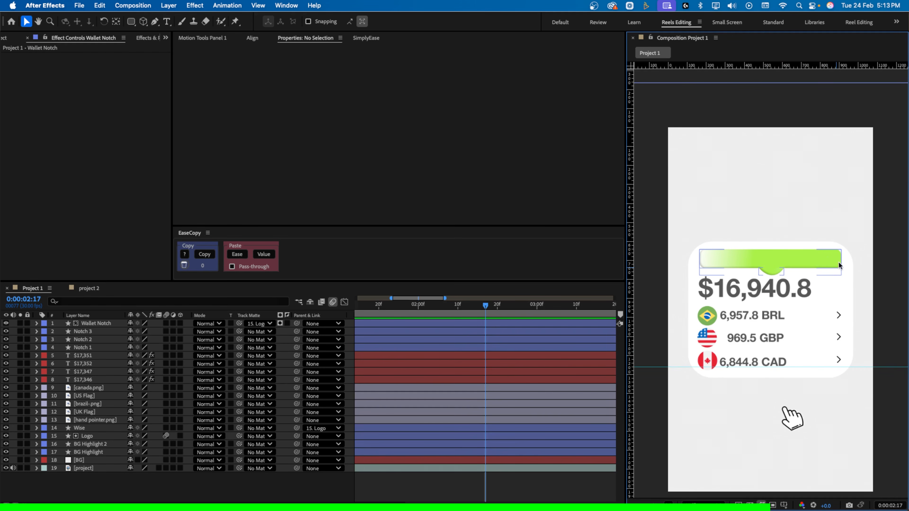
{"action": "left_click", "coordinate": [93, 428]}
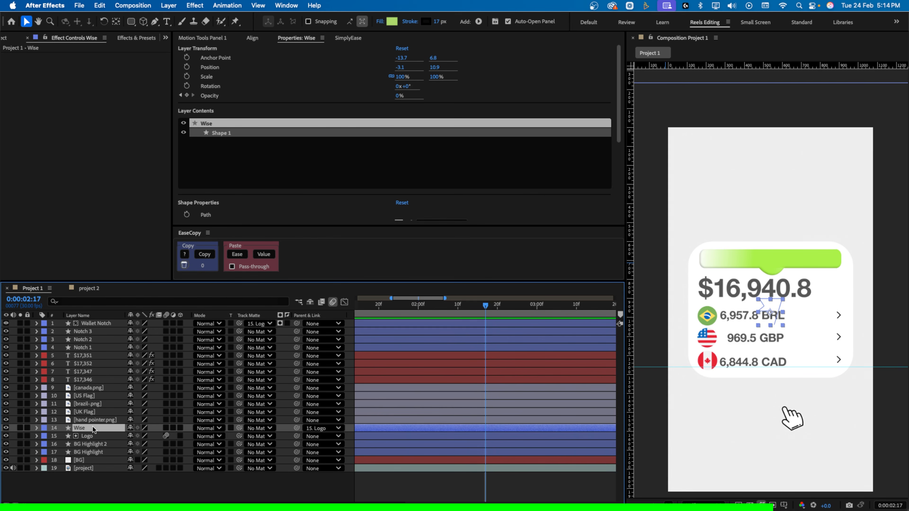
{"action": "key", "text": "super+d"}
{"action": "left_click_drag", "start_coordinate": [93, 425], "coordinate": [105, 321]}
{"action": "key", "text": "t"}
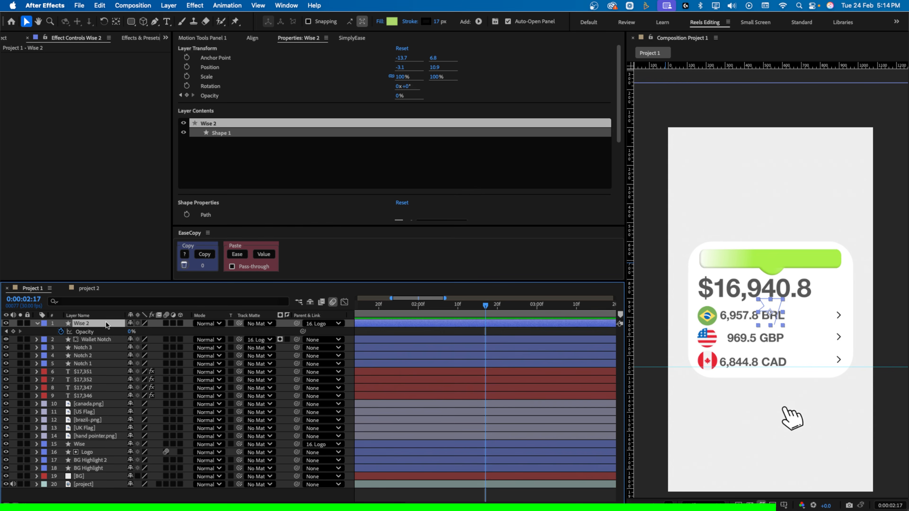
{"action": "left_click", "coordinate": [131, 331]}
{"action": "type", "text": "100"}
{"action": "key", "text": "Return"}
{"action": "left_click", "coordinate": [61, 331]}
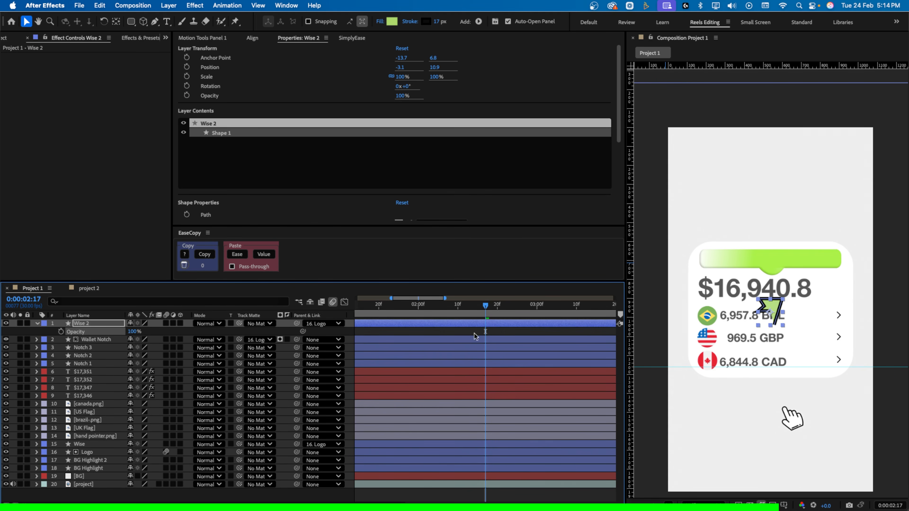
Set the fill of the Wise 2 logo to None, keeping only its black stroke
{"action": "left_click", "coordinate": [380, 21]}
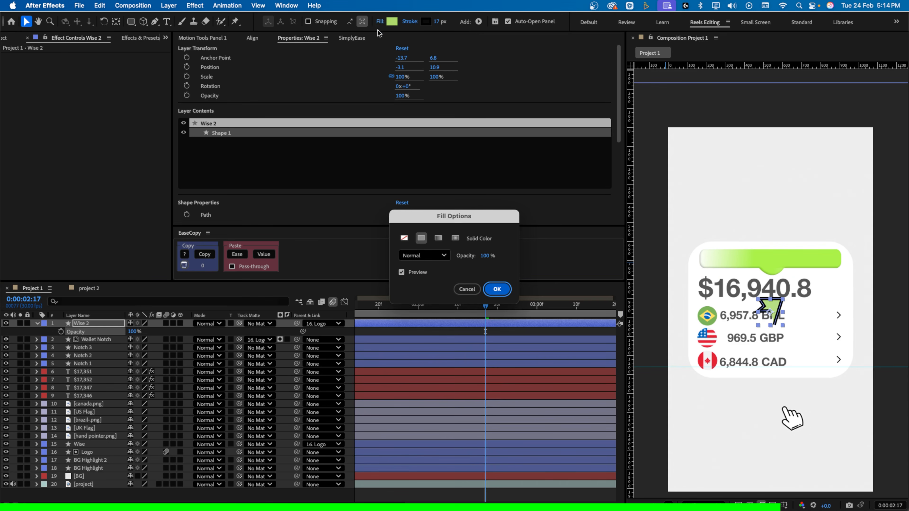
{"action": "left_click", "coordinate": [404, 238]}
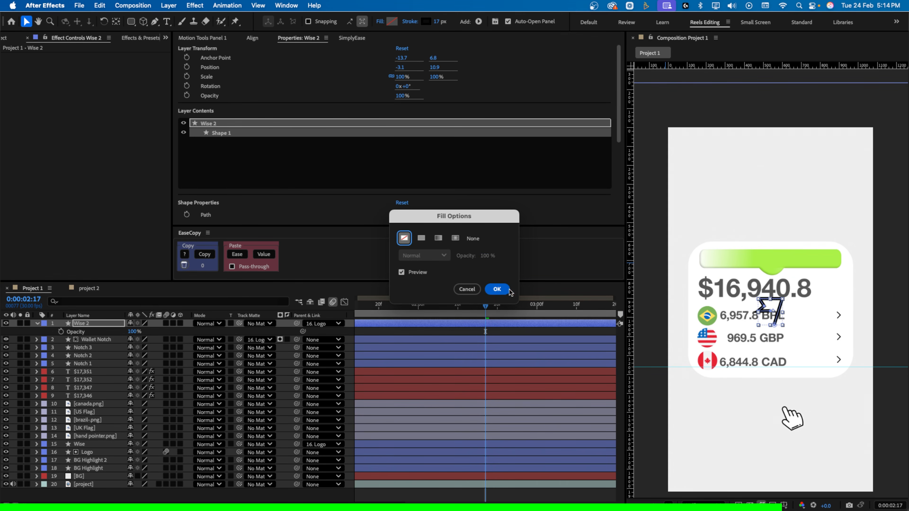
{"action": "left_click", "coordinate": [496, 289]}
Place the Wise 2 logo at the right end of the green bar and scale it to 50%
{"action": "left_click_drag", "start_coordinate": [765, 308], "coordinate": [822, 262]}
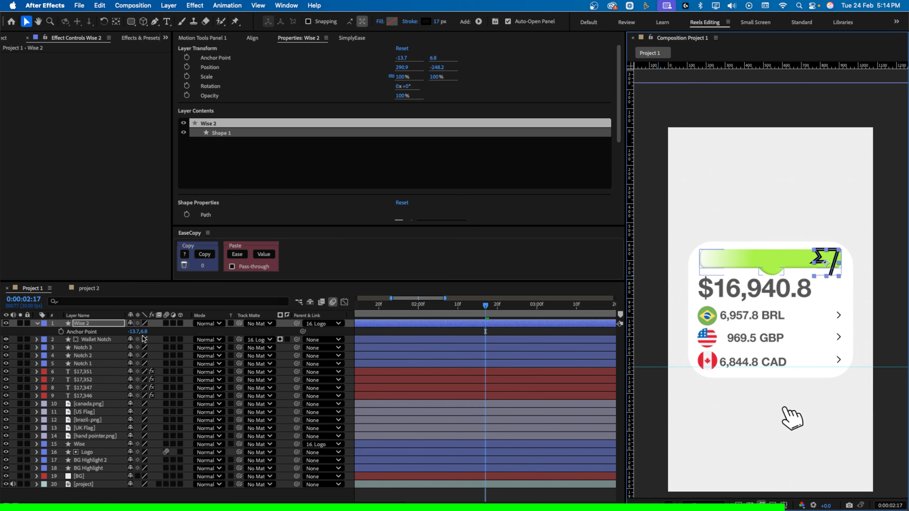
{"action": "key", "text": "s"}
{"action": "left_click", "coordinate": [152, 333]}
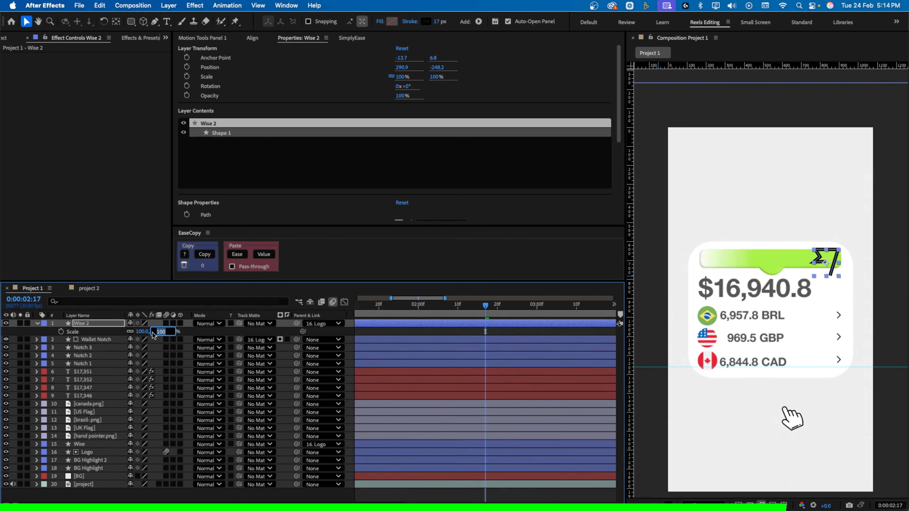
{"action": "type", "text": "50"}
{"action": "key", "text": "Return"}
{"action": "left_click", "coordinate": [201, 332]}
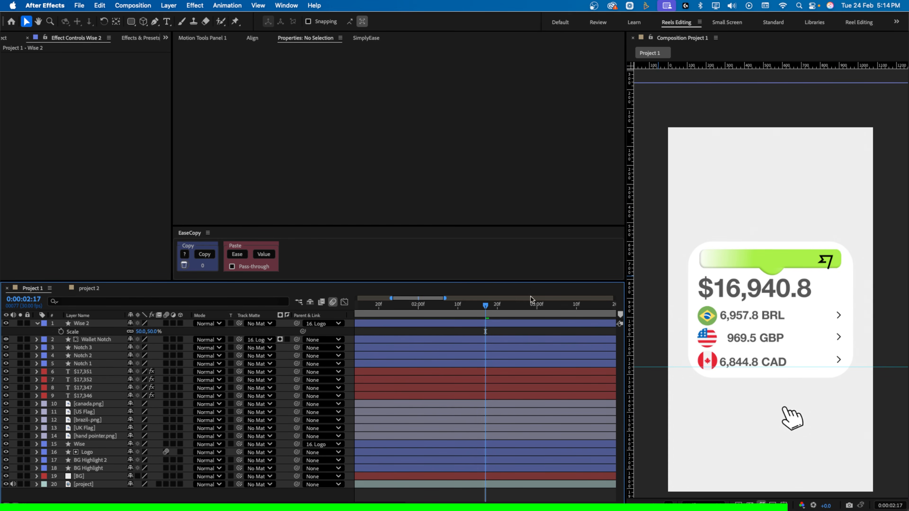
Fine-tune the Wise 2 logo's position to 289.9, -264.2 inside the right end of the green bar
{"action": "left_click", "coordinate": [116, 324]}
{"action": "key", "text": "p"}
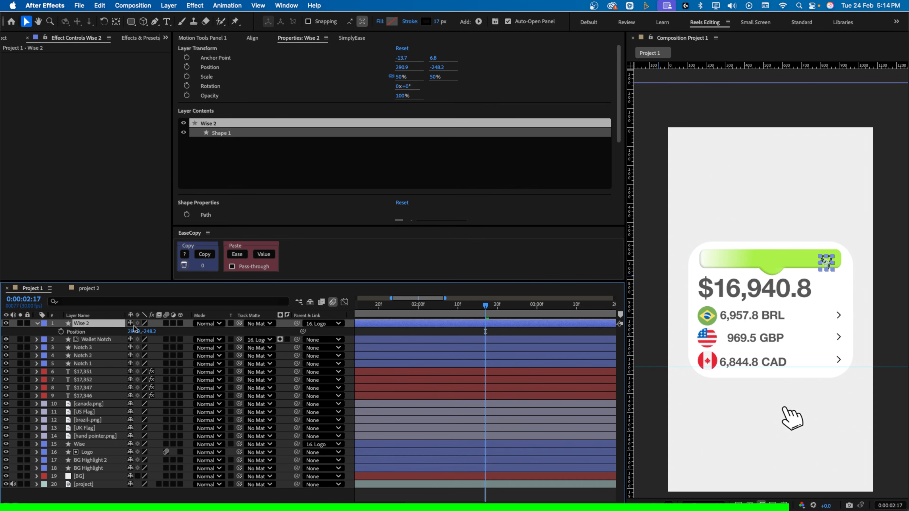
{"action": "mouse_move", "coordinate": [134, 332]}
{"action": "left_mouse_down"}
{"action": "mouse_move", "coordinate": [146, 332]}
{"action": "mouse_move", "coordinate": [138, 332]}
{"action": "left_mouse_up"}
{"action": "scroll", "coordinate": [855, 271], "scroll_direction": "up", "scroll_amount": 5}
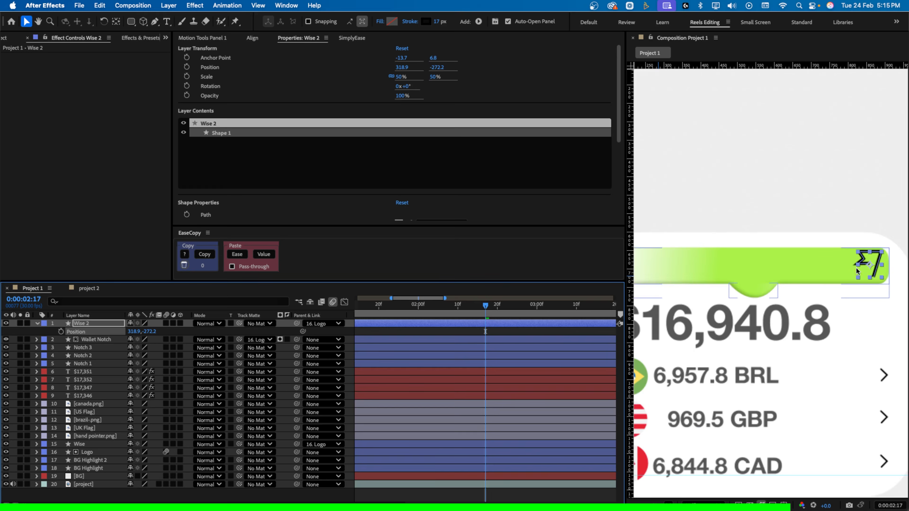
{"action": "scroll", "coordinate": [856, 270], "scroll_direction": "up", "scroll_amount": 2}
{"action": "left_click_drag", "start_coordinate": [846, 314], "coordinate": [811, 317]}
{"action": "left_click_drag", "start_coordinate": [150, 332], "coordinate": [153, 332]}
{"action": "left_click_drag", "start_coordinate": [139, 332], "coordinate": [128, 331]}
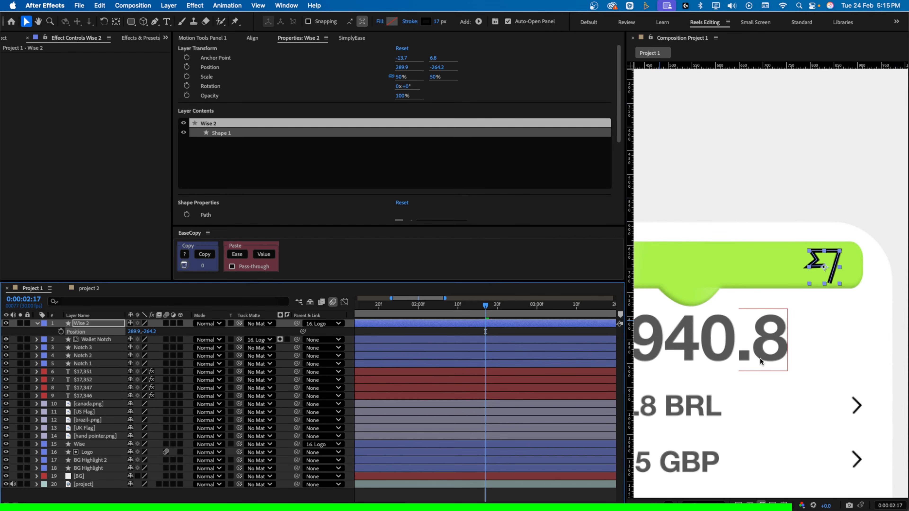
{"action": "scroll", "coordinate": [762, 363], "scroll_direction": "down", "scroll_amount": 5}
{"action": "left_click_drag", "start_coordinate": [728, 371], "coordinate": [756, 352]}
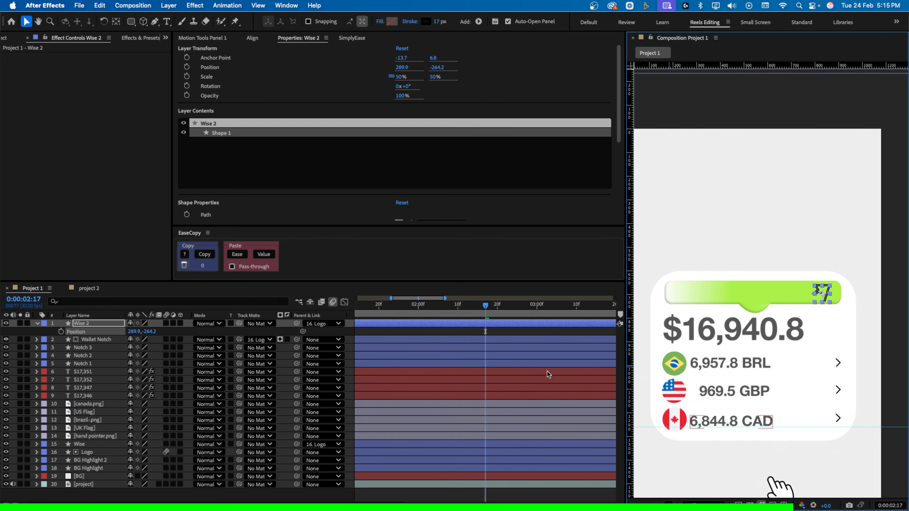
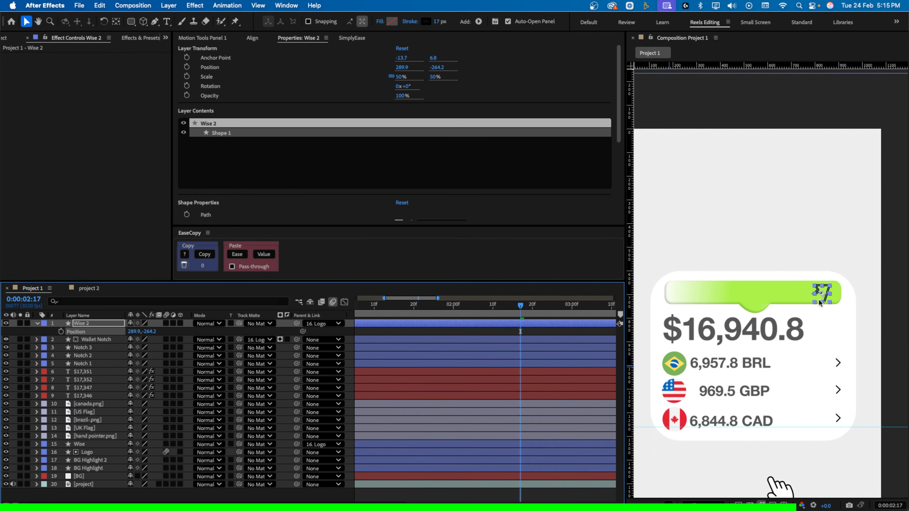
Set Wallet Notch as the track matte of the Wise 2 layer and make the Wallet Notch layer visible again
{"action": "left_click", "coordinate": [97, 340]}
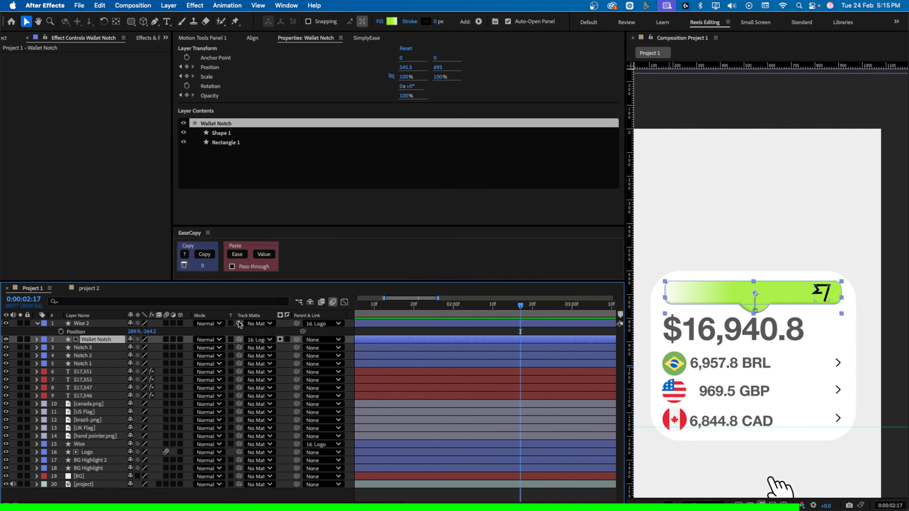
{"action": "left_click_drag", "start_coordinate": [238, 323], "coordinate": [111, 343]}
{"action": "left_click", "coordinate": [6, 339]}
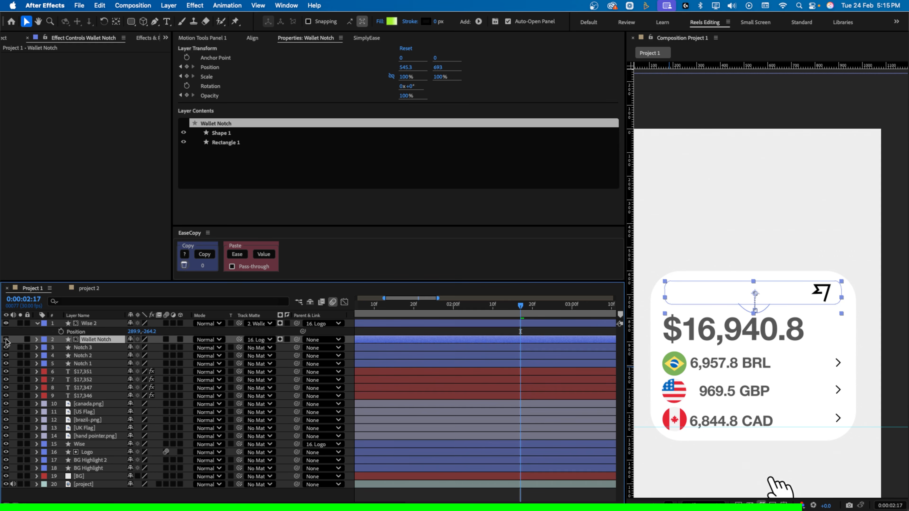
Keyframe Wise 2's position from 289.9, -362.2 at 0:00:01:28 down to 289.9, -264.2 at 0:00:02:10 and preview it
{"action": "left_click", "coordinate": [99, 324]}
{"action": "left_click_drag", "start_coordinate": [411, 311], "coordinate": [445, 314]}
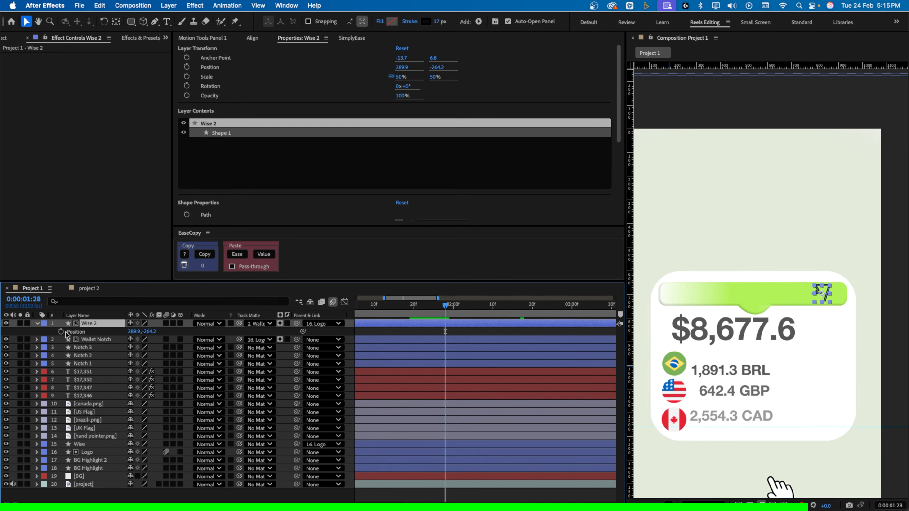
{"action": "left_click", "coordinate": [61, 332]}
{"action": "left_click_drag", "start_coordinate": [445, 332], "coordinate": [493, 333]}
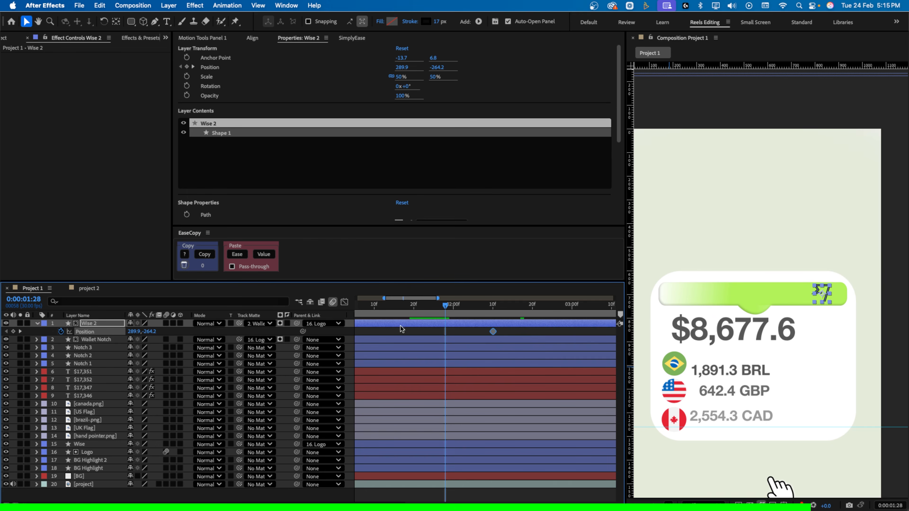
{"action": "left_click_drag", "start_coordinate": [149, 332], "coordinate": [102, 337]}
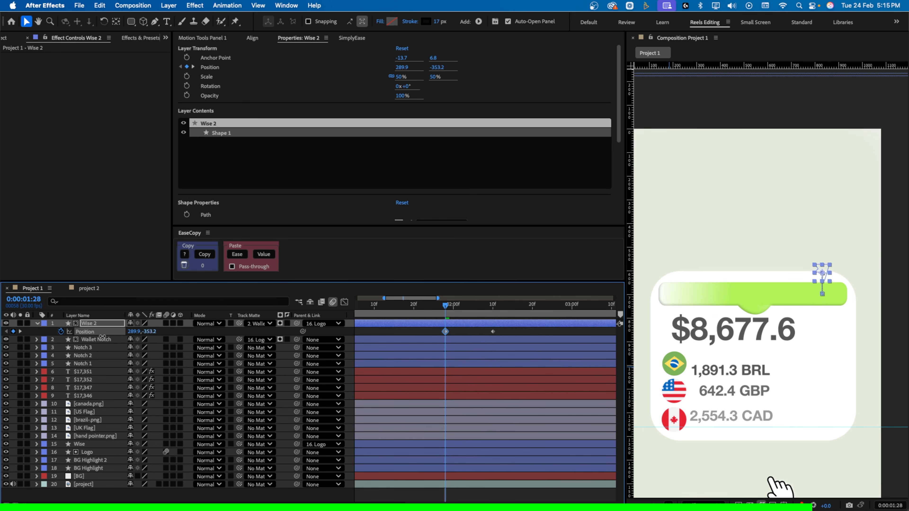
{"action": "left_click", "coordinate": [421, 313]}
{"action": "key", "text": "space"}
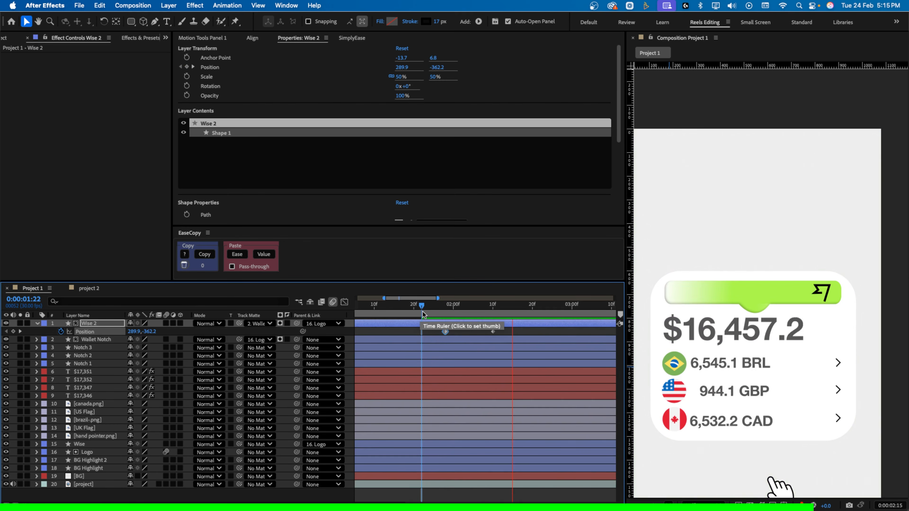
{"action": "key", "text": "space"}
Apply Easy Ease to both Wise 2 position keyframes, shape the speed graph for a fast start and slow finish, and preview it
{"action": "left_click_drag", "start_coordinate": [504, 329], "coordinate": [406, 334]}
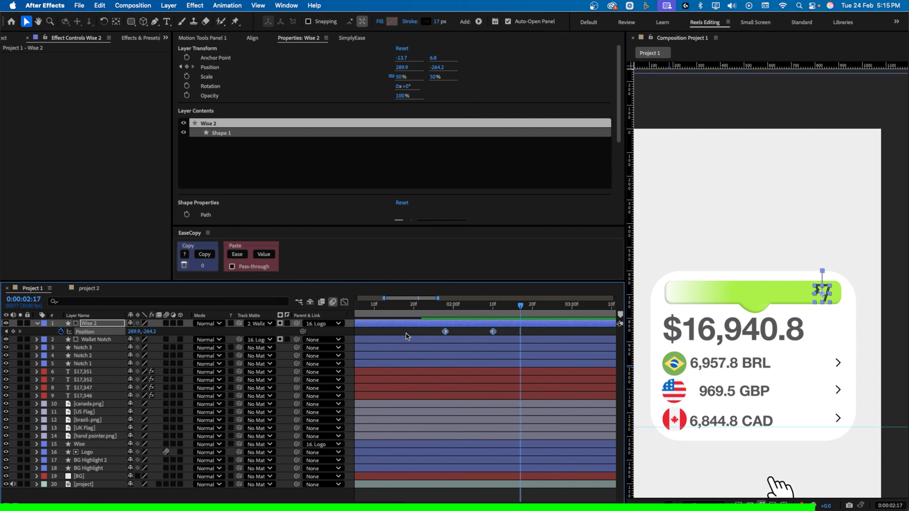
{"action": "key", "text": "F9"}
{"action": "left_click", "coordinate": [344, 303]}
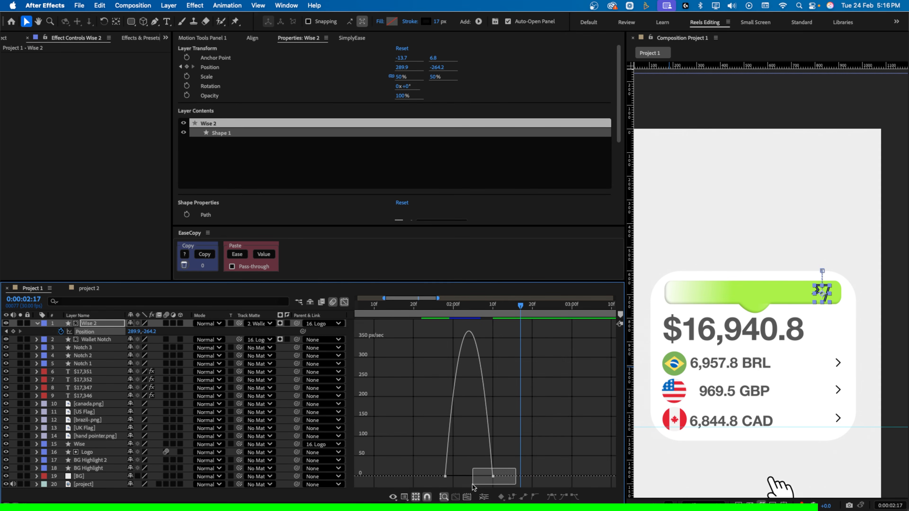
{"action": "left_click_drag", "start_coordinate": [485, 476], "coordinate": [445, 477]}
{"action": "left_click", "coordinate": [394, 307]}
{"action": "key", "text": "space"}
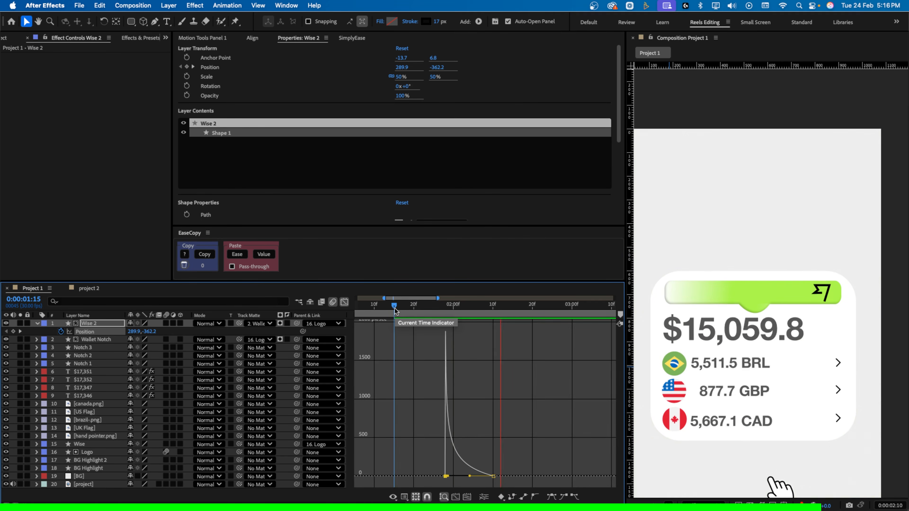
{"action": "key", "text": "space"}
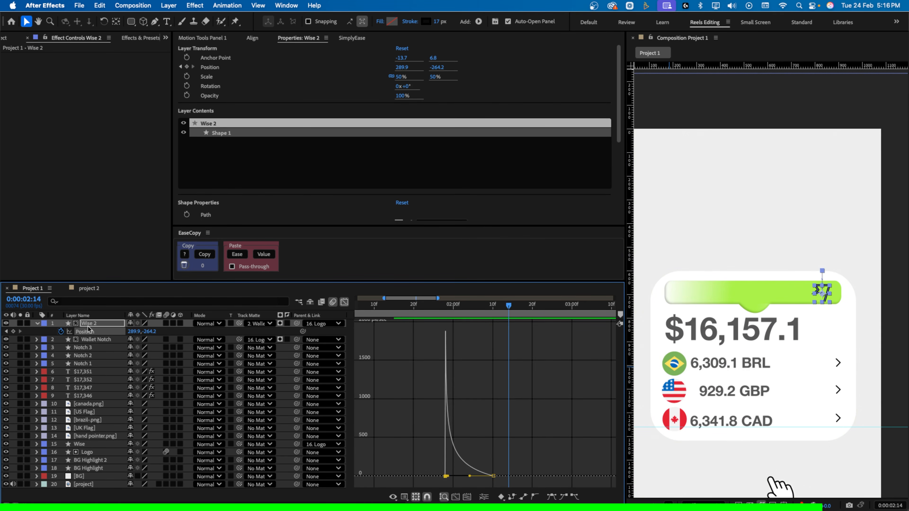
Set the Wise 2 logo's scale to 40%
{"action": "key", "text": "s"}
{"action": "left_click", "coordinate": [155, 331]}
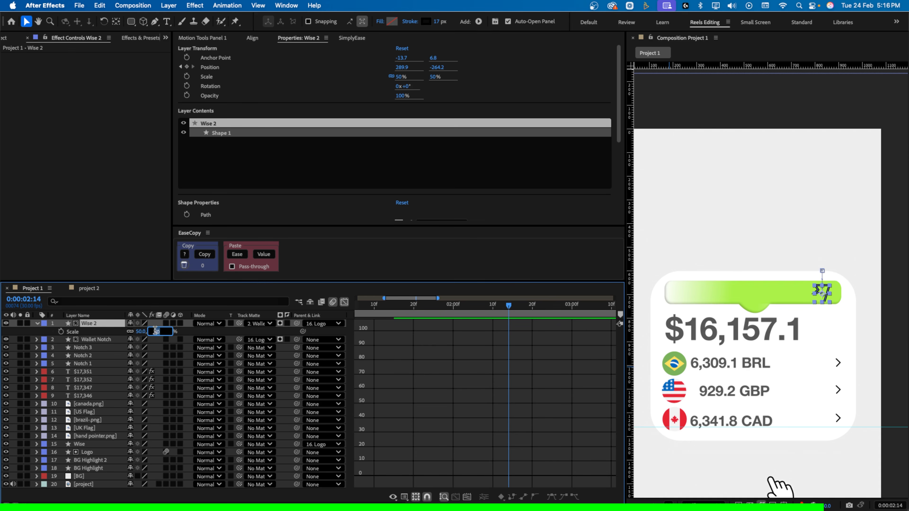
{"action": "type", "text": "40"}
{"action": "left_click", "coordinate": [387, 336]}
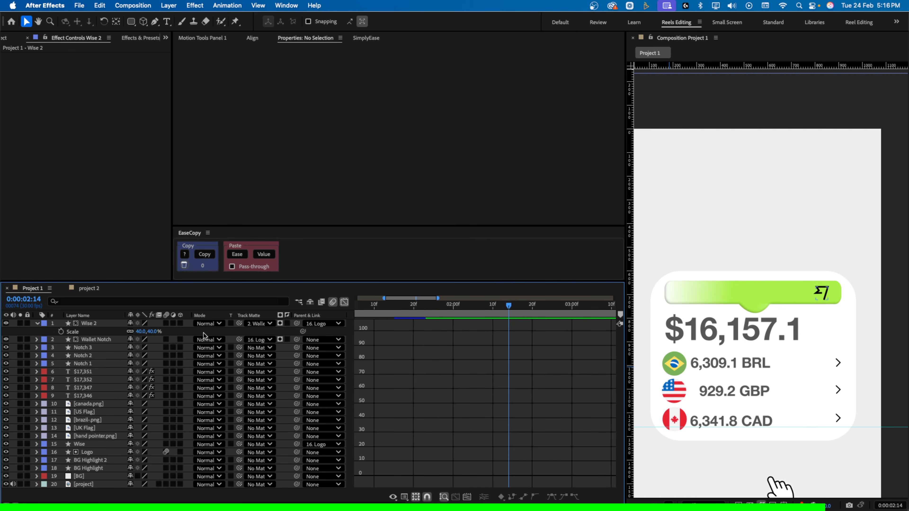
Shift both Wise 2 position keyframes together so the logo sits at 302.9, -270.2 at 0:00:02:10, and preview the result
{"action": "left_click", "coordinate": [79, 324]}
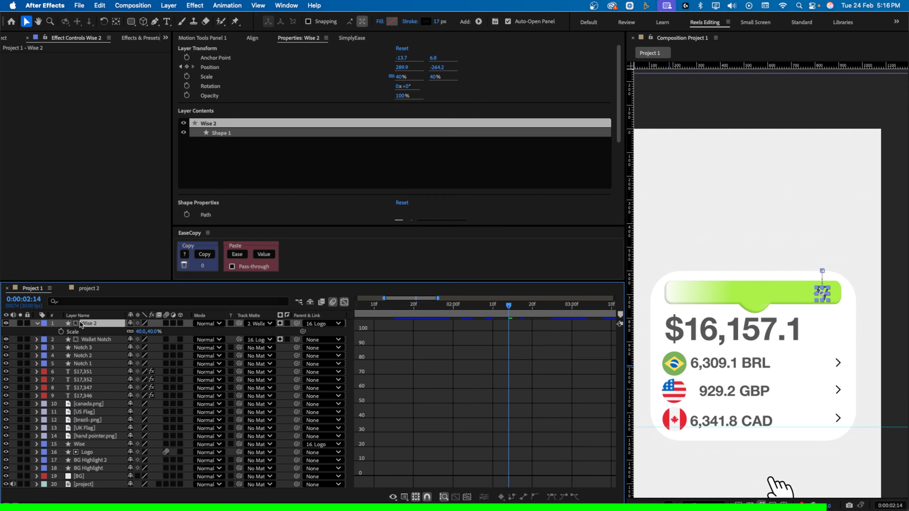
{"action": "key", "text": "p"}
{"action": "left_click", "coordinate": [343, 303]}
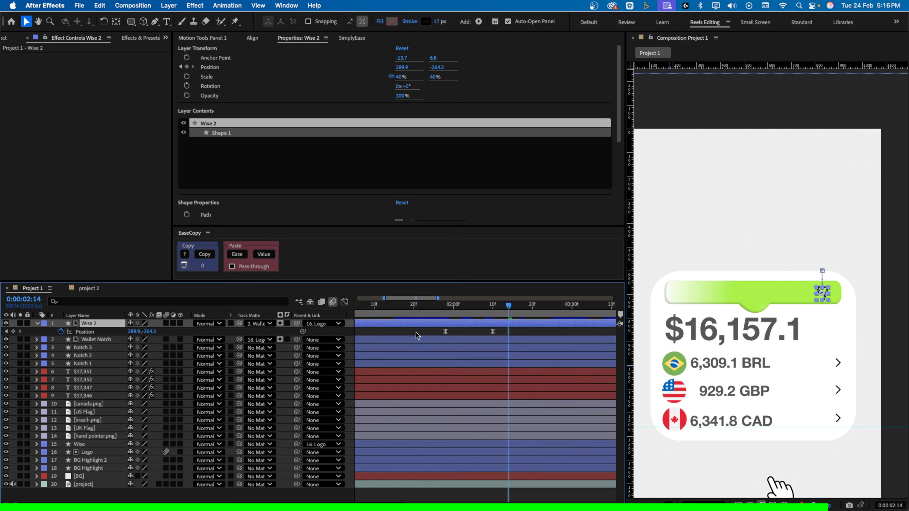
{"action": "left_click_drag", "start_coordinate": [508, 330], "coordinate": [391, 336]}
{"action": "left_click_drag", "start_coordinate": [476, 317], "coordinate": [493, 315]}
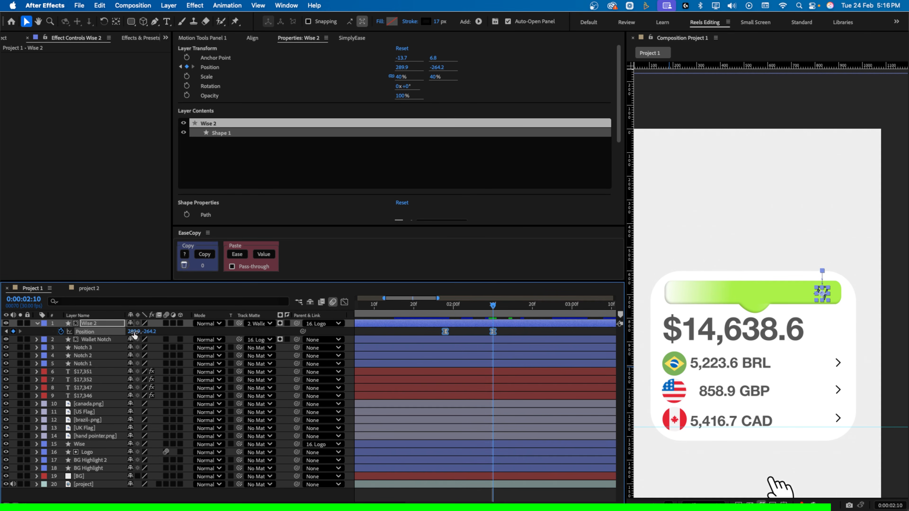
{"action": "left_click_drag", "start_coordinate": [134, 334], "coordinate": [129, 332]}
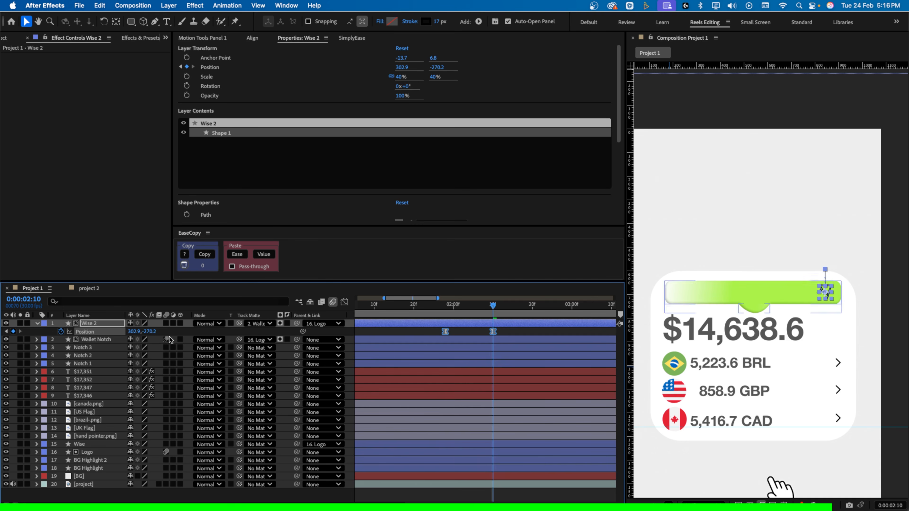
{"action": "left_click", "coordinate": [410, 356]}
{"action": "left_click", "coordinate": [396, 313]}
{"action": "key", "text": "space"}
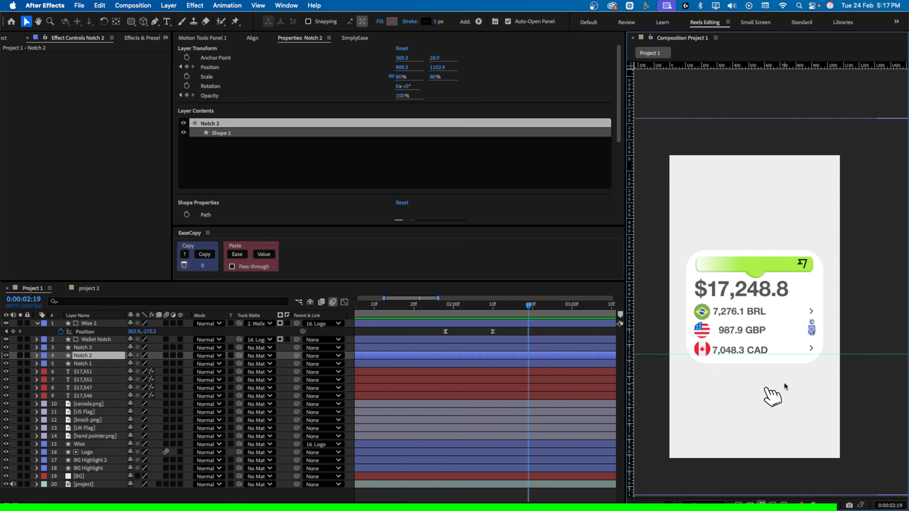
Show the hand pointer's position keyframes and move its third keyframe earlier to 0:00:01:05
{"action": "left_click", "coordinate": [771, 396]}
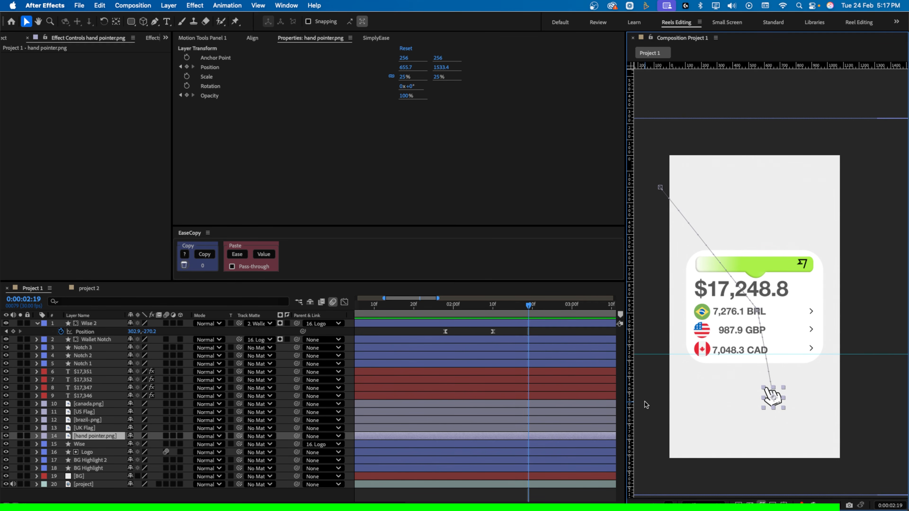
{"action": "key", "text": "p"}
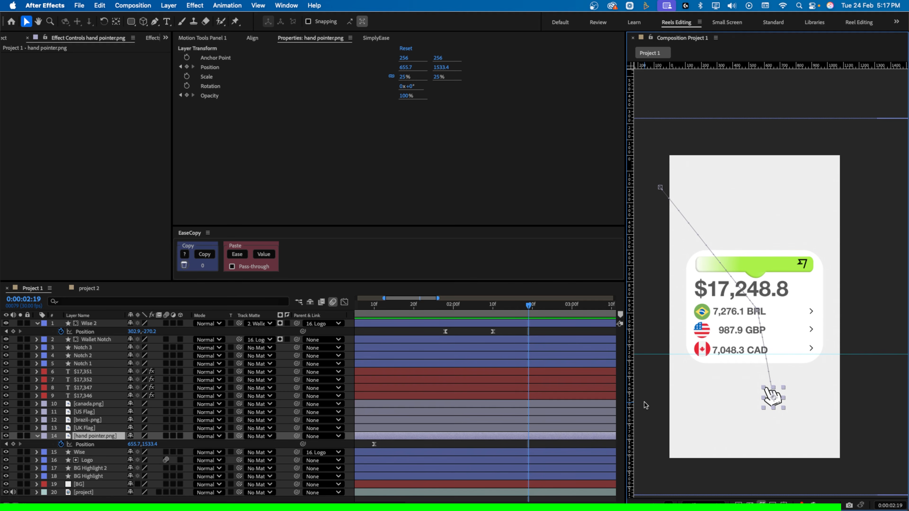
{"action": "left_click_drag", "start_coordinate": [376, 307], "coordinate": [385, 325]}
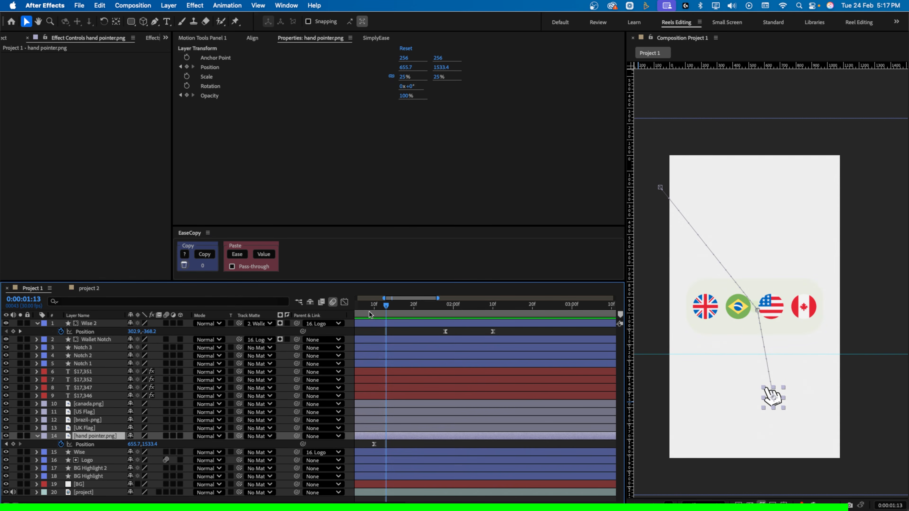
{"action": "left_click", "coordinate": [374, 313]}
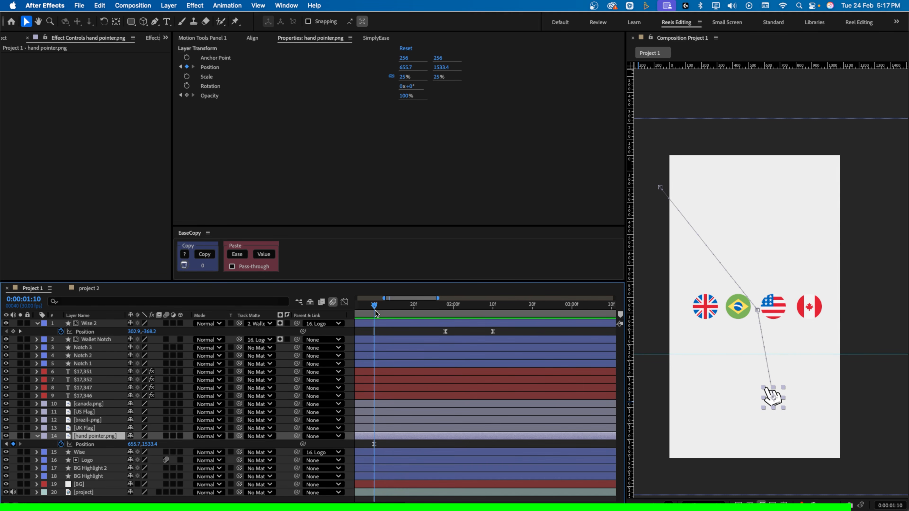
{"action": "left_click_drag", "start_coordinate": [376, 314], "coordinate": [414, 315]}
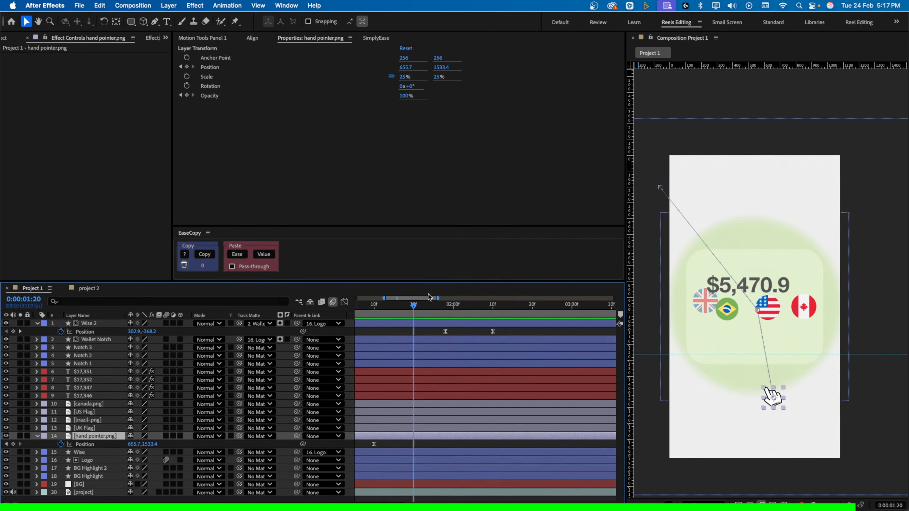
{"action": "key", "text": "minus"}
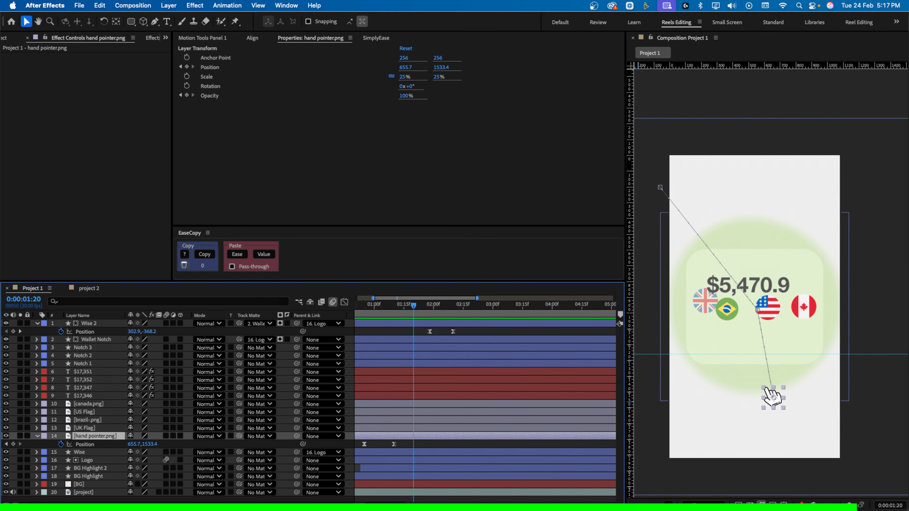
{"action": "scroll", "coordinate": [485, 404], "scroll_direction": "left", "scroll_amount": 2}
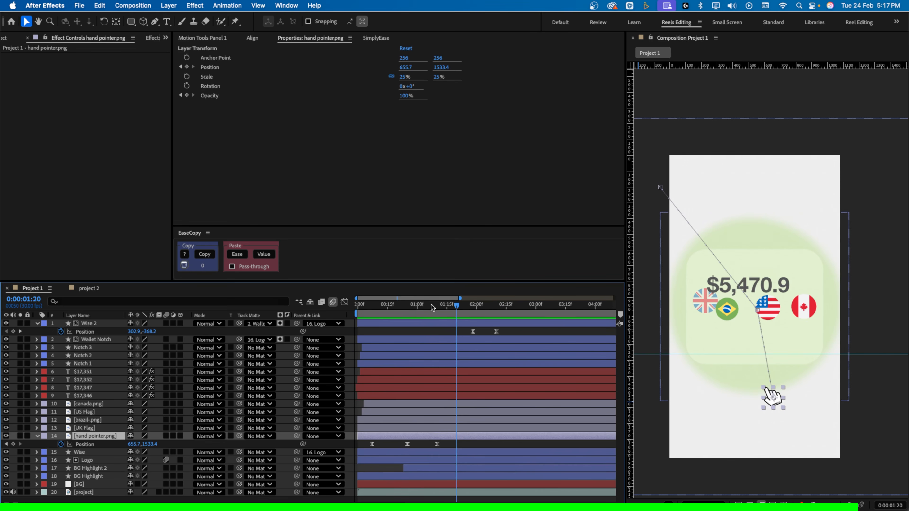
{"action": "left_click_drag", "start_coordinate": [408, 308], "coordinate": [427, 308]}
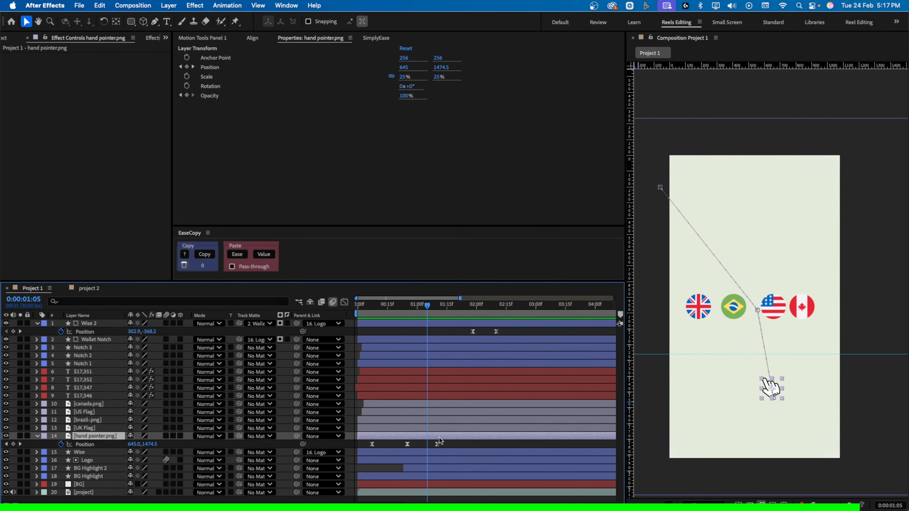
{"action": "left_click_drag", "start_coordinate": [436, 443], "coordinate": [427, 445]}
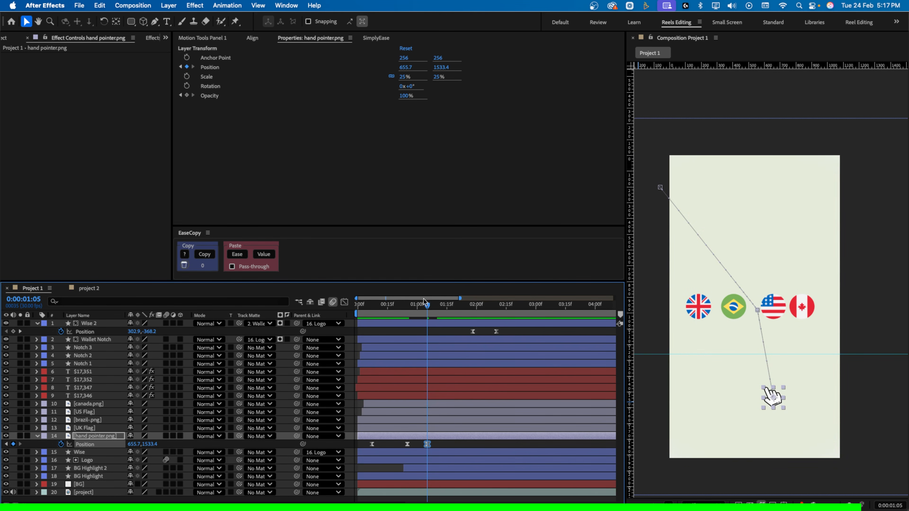
At 0:00:01:15, keyframe the hand pointer above the flags at about 229.7, 396.4
{"action": "left_click", "coordinate": [411, 308]}
{"action": "left_click_drag", "start_coordinate": [412, 310], "coordinate": [448, 318]}
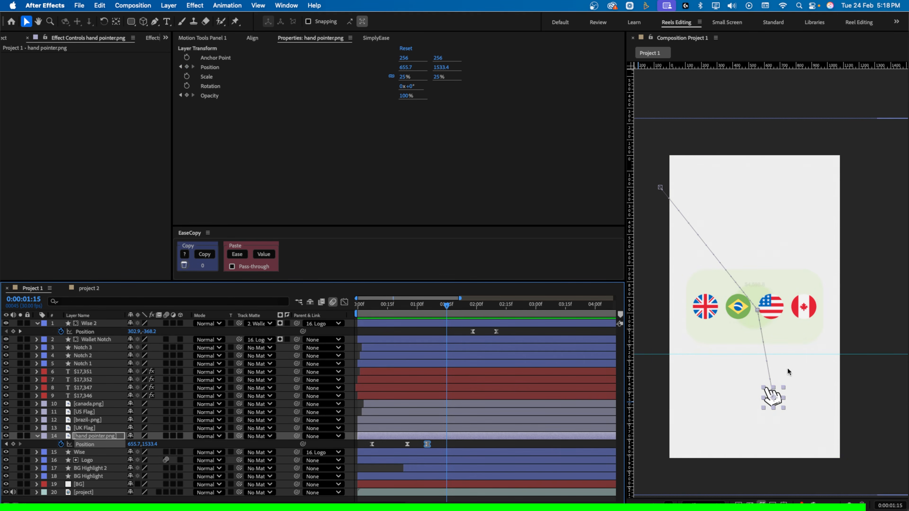
{"action": "left_click_drag", "start_coordinate": [777, 394], "coordinate": [711, 216]}
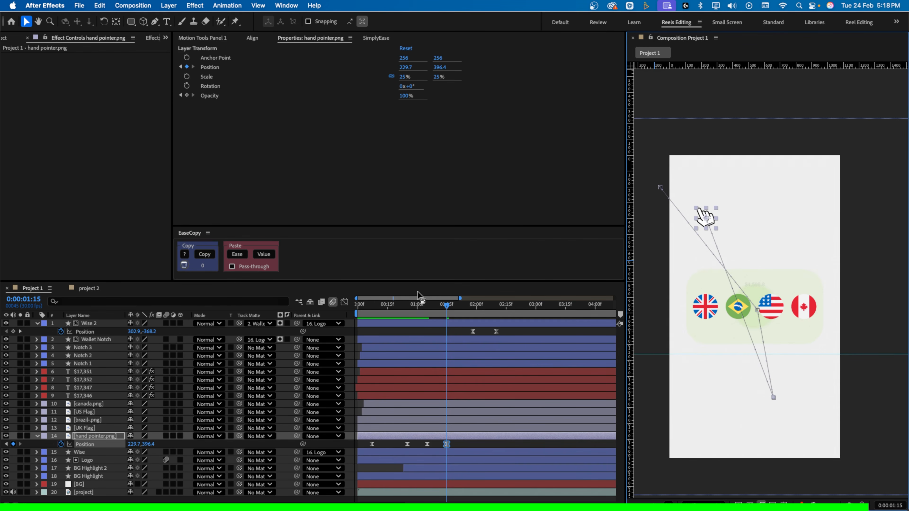
Delay the hand pointer's last two position keyframes, placing the third at 0:00:01:09, and preview the timing
{"action": "left_click_drag", "start_coordinate": [422, 307], "coordinate": [443, 312]}
{"action": "left_click_drag", "start_coordinate": [449, 445], "coordinate": [463, 445]}
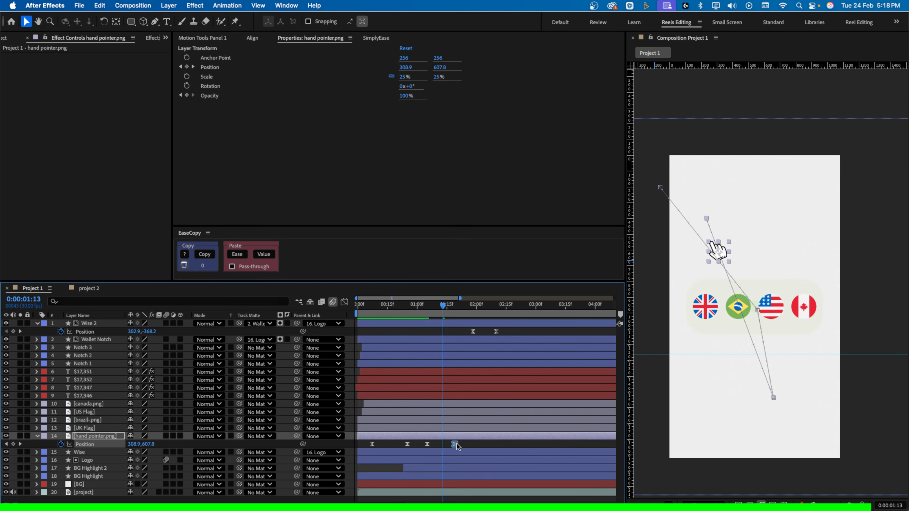
{"action": "key", "text": "space"}
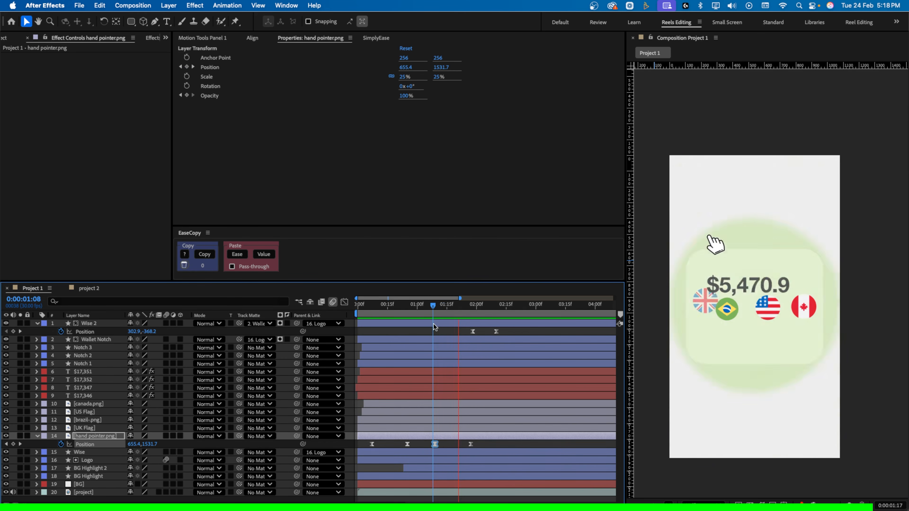
{"action": "left_click", "coordinate": [435, 312]}
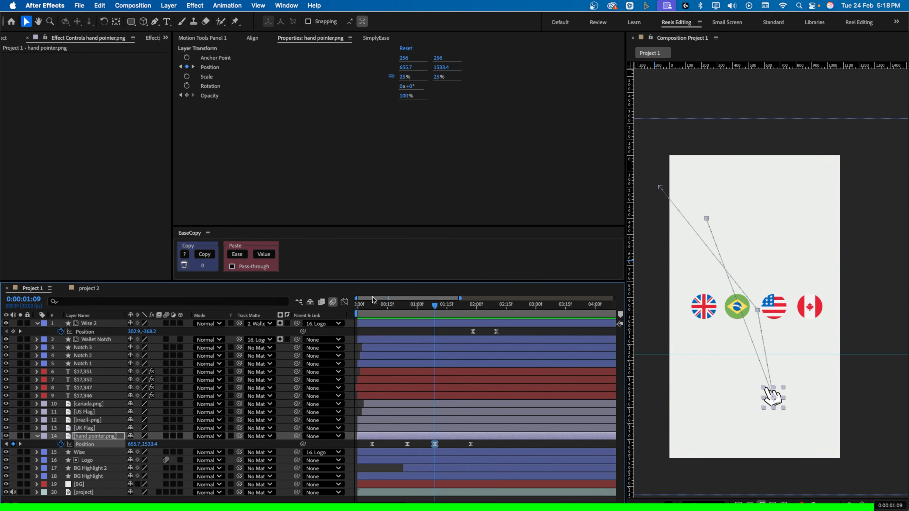
Reshape the hand pointer's speed graph so its final move starts slowly and speeds up, with the third keyframe's speed slightly above zero
{"action": "left_click", "coordinate": [344, 302]}
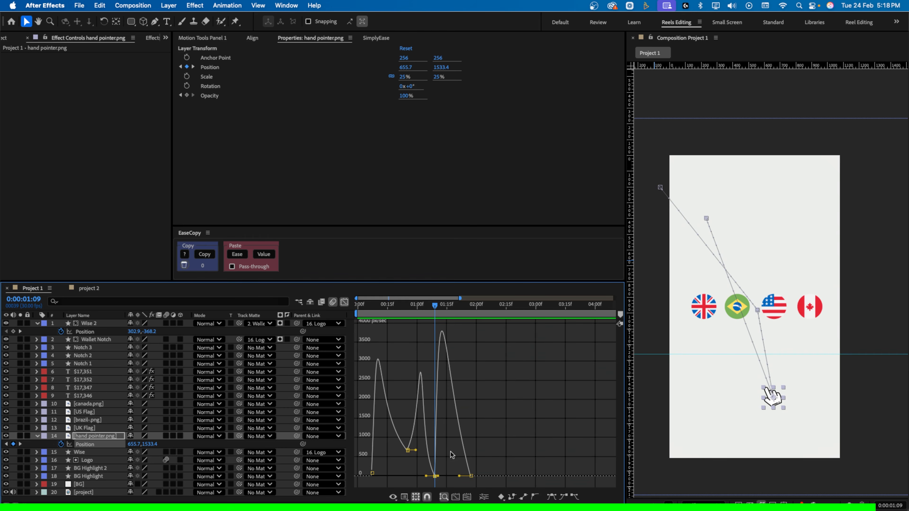
{"action": "key", "text": "equal"}
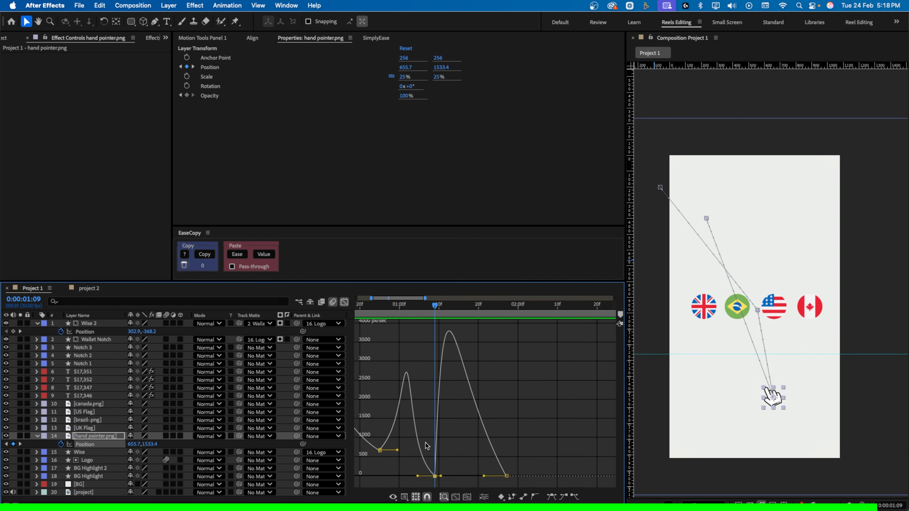
{"action": "left_click_drag", "start_coordinate": [440, 476], "coordinate": [501, 476]}
{"action": "left_click", "coordinate": [440, 477]}
{"action": "left_click_drag", "start_coordinate": [437, 485], "coordinate": [435, 469]}
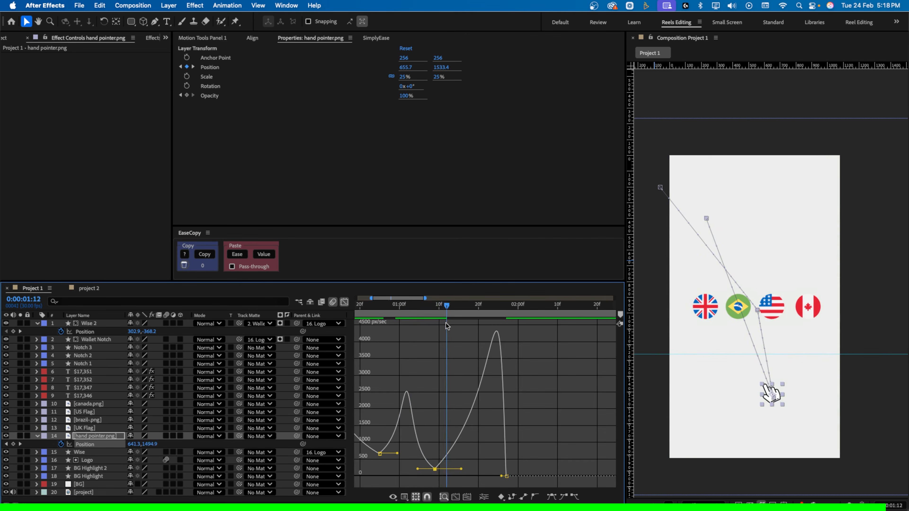
Reshape the hand pointer's speed graph so its final move peaks midway and eases gently into the last position keyframe, and preview the timing
{"action": "key", "text": "Home"}
{"action": "key", "text": "space"}
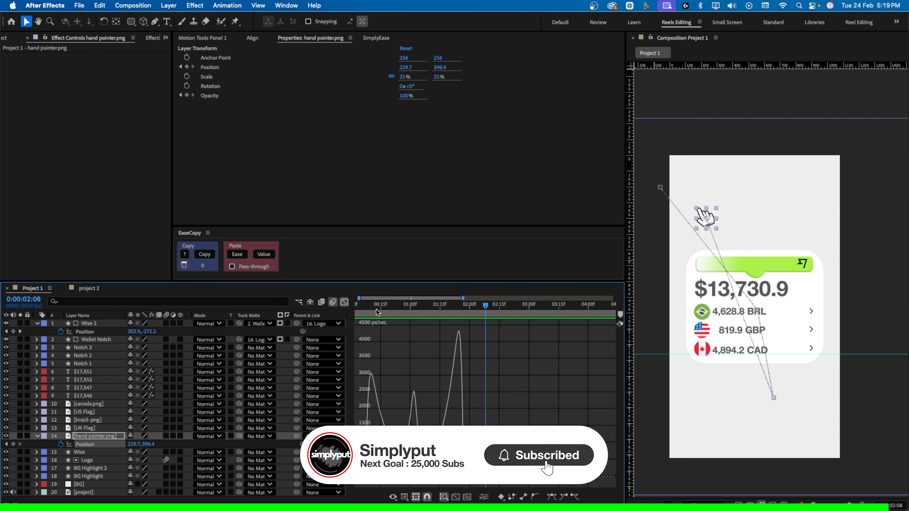
{"action": "left_click_drag", "start_coordinate": [376, 308], "coordinate": [436, 322]}
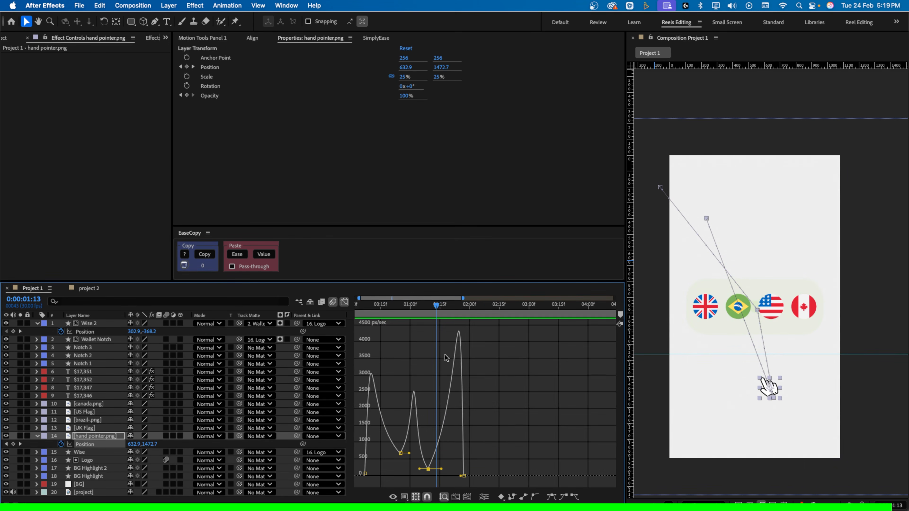
{"action": "left_click", "coordinate": [427, 469]}
{"action": "left_click_drag", "start_coordinate": [441, 469], "coordinate": [449, 476]}
{"action": "left_click_drag", "start_coordinate": [425, 319], "coordinate": [349, 317]}
{"action": "key", "text": "space"}
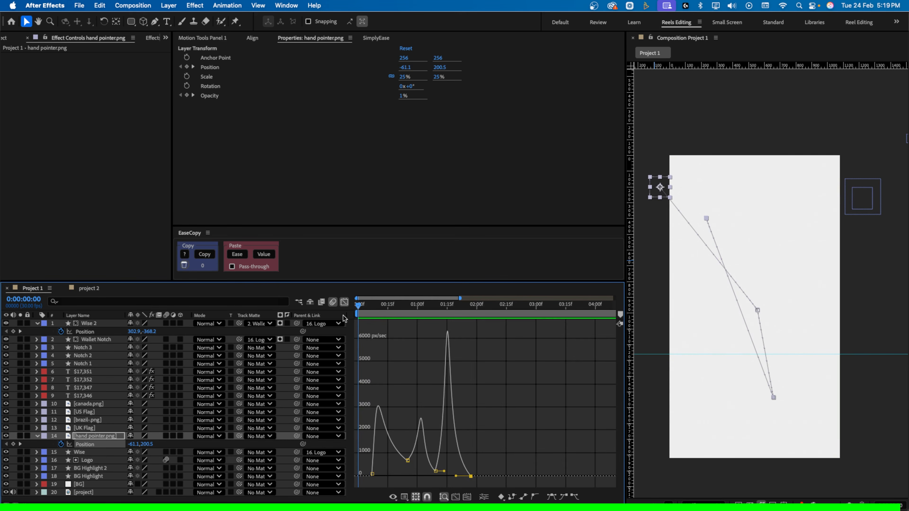
{"action": "key", "text": "space"}
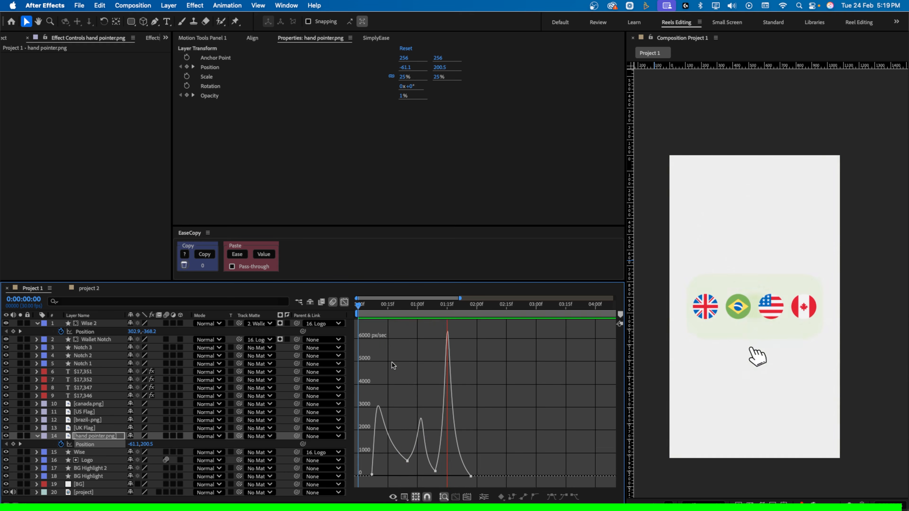
{"action": "key", "text": "space"}
{"action": "left_click_drag", "start_coordinate": [387, 316], "coordinate": [493, 325]}
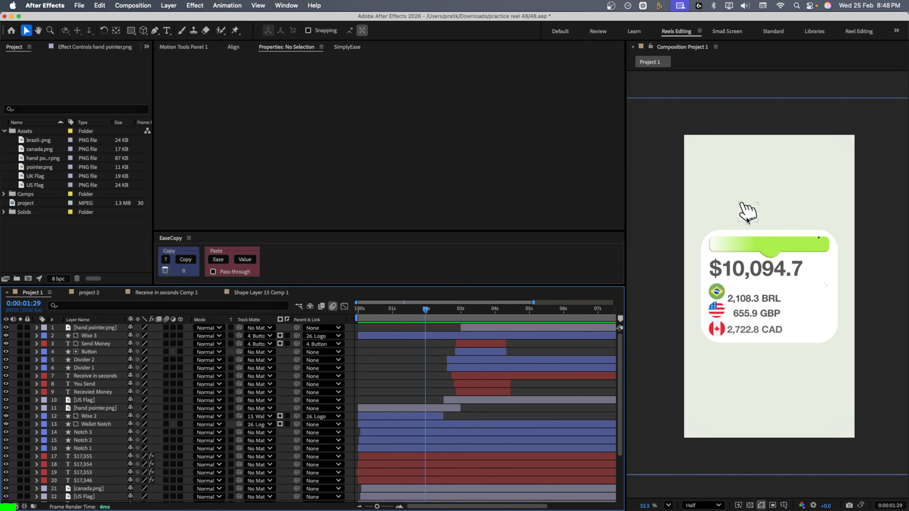
Show the hand pointer layer's animated properties and examine its move from above the card to the Wise logo between 0:00:01:26 and 0:00:02:08
{"action": "left_click", "coordinate": [738, 222]}
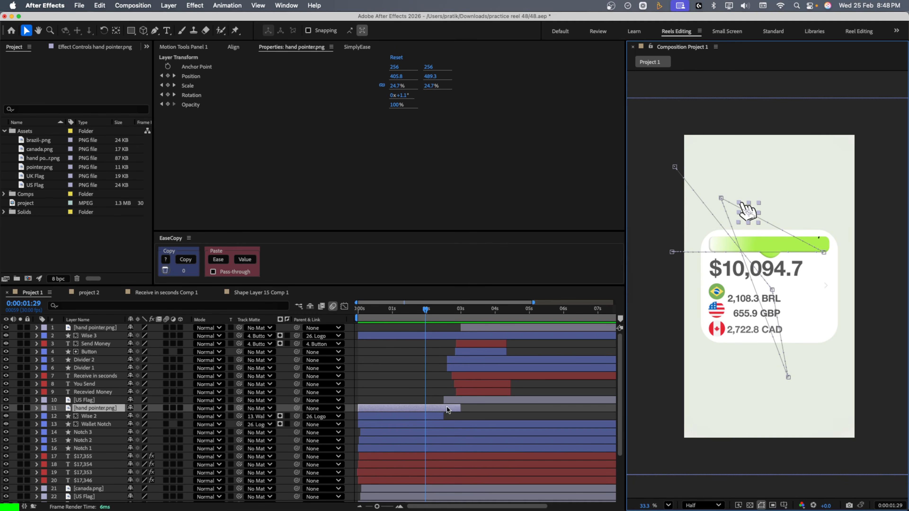
{"action": "key", "text": "u"}
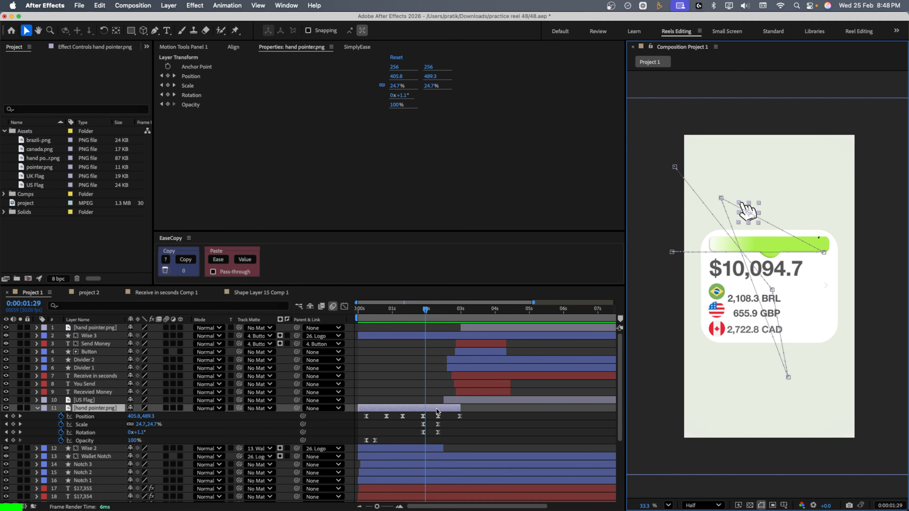
{"action": "key", "text": "j"}
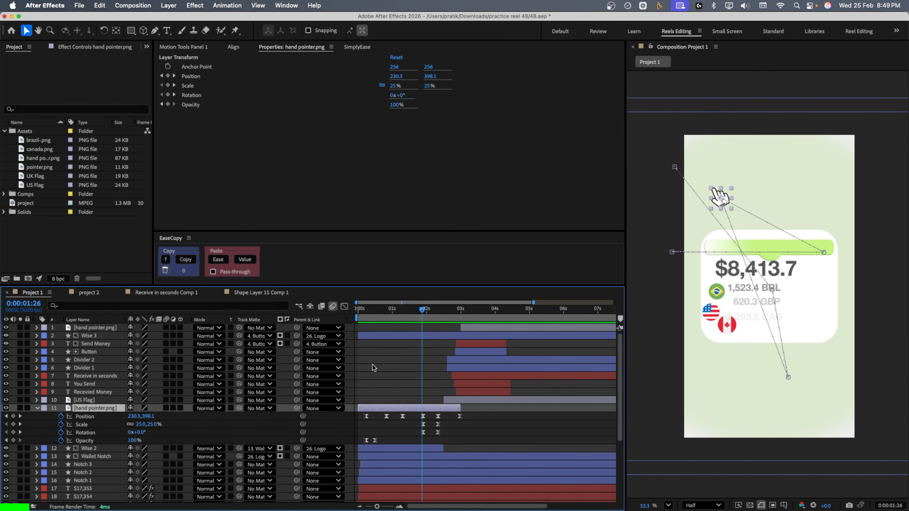
{"action": "mouse_move", "coordinate": [423, 310]}
{"action": "left_mouse_down"}
{"action": "mouse_move", "coordinate": [441, 312]}
{"action": "mouse_move", "coordinate": [425, 318]}
{"action": "mouse_move", "coordinate": [438, 311]}
{"action": "left_mouse_up"}
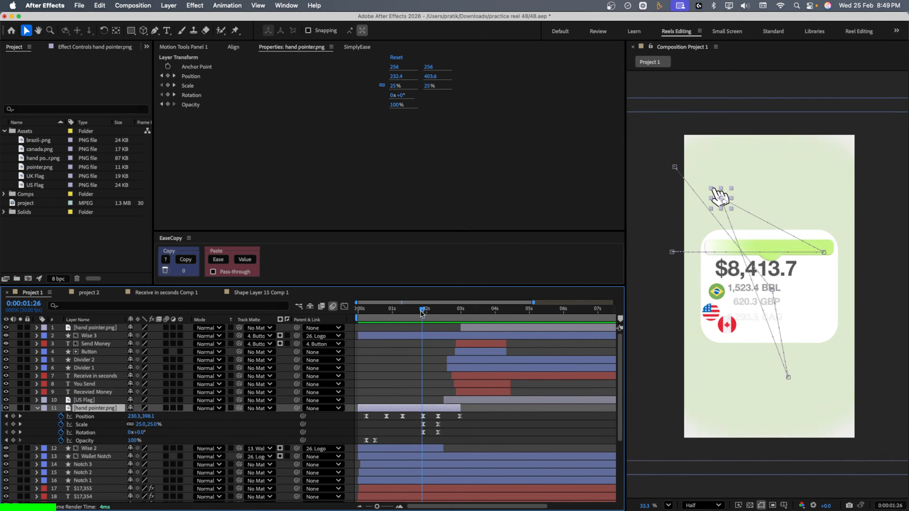
{"action": "left_click_drag", "start_coordinate": [422, 310], "coordinate": [433, 330]}
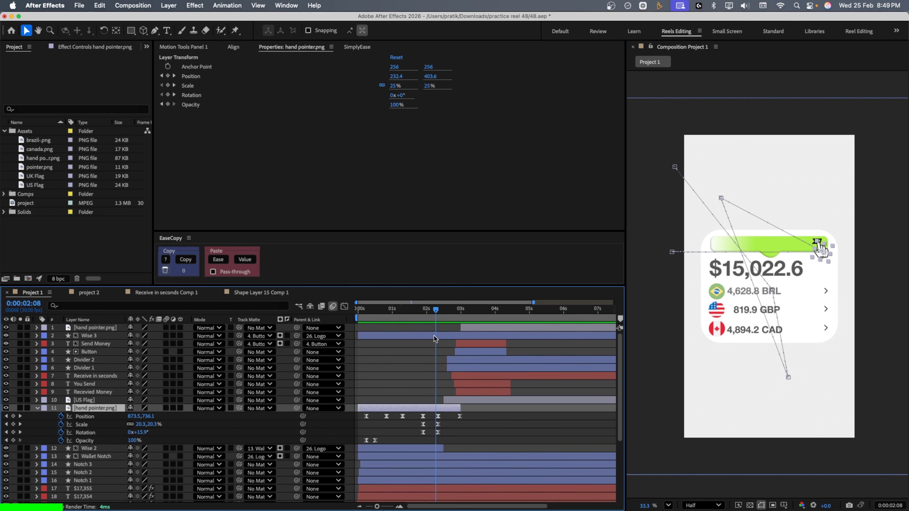
Examine up close the hand pointer's position, scale and rotation keyframes at 0:00:02:10, where it grabs the Wise logo on the green bar
{"action": "left_click", "coordinate": [652, 404]}
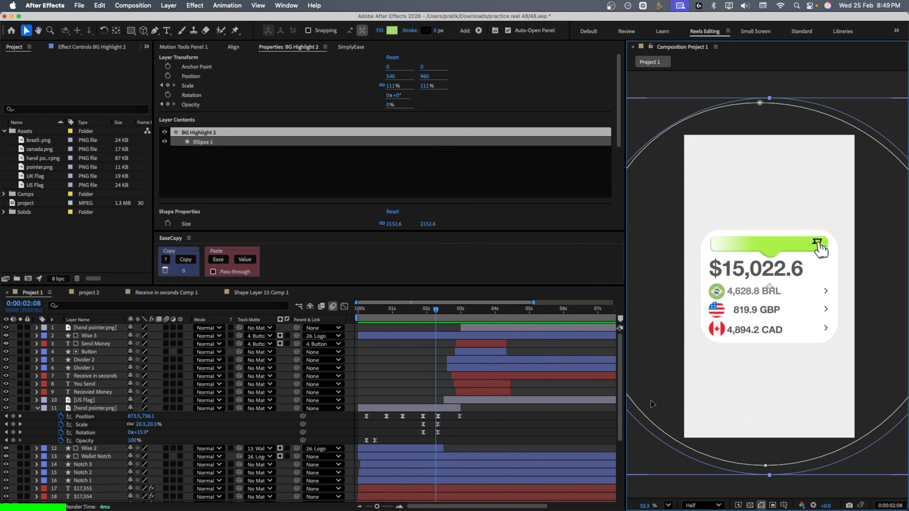
{"action": "scroll", "coordinate": [890, 294], "scroll_direction": "up", "scroll_amount": 1}
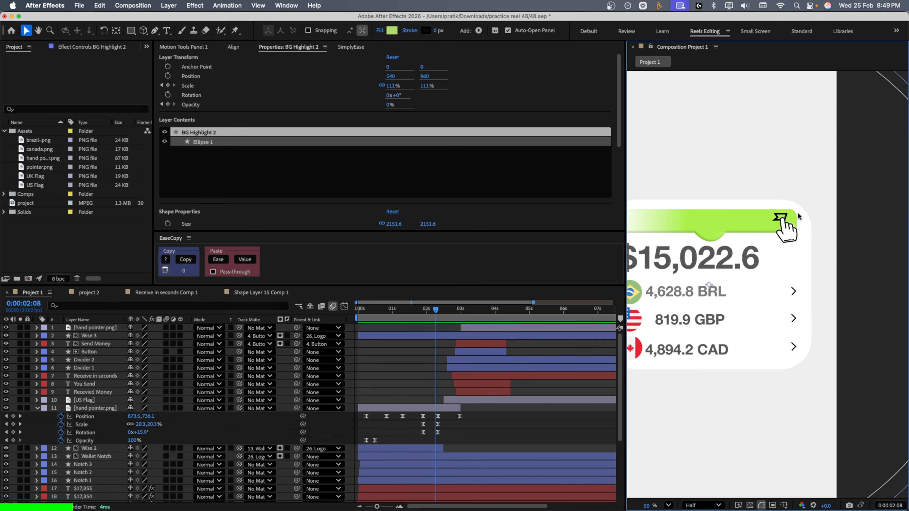
{"action": "scroll", "coordinate": [798, 216], "scroll_direction": "down", "scroll_amount": 2}
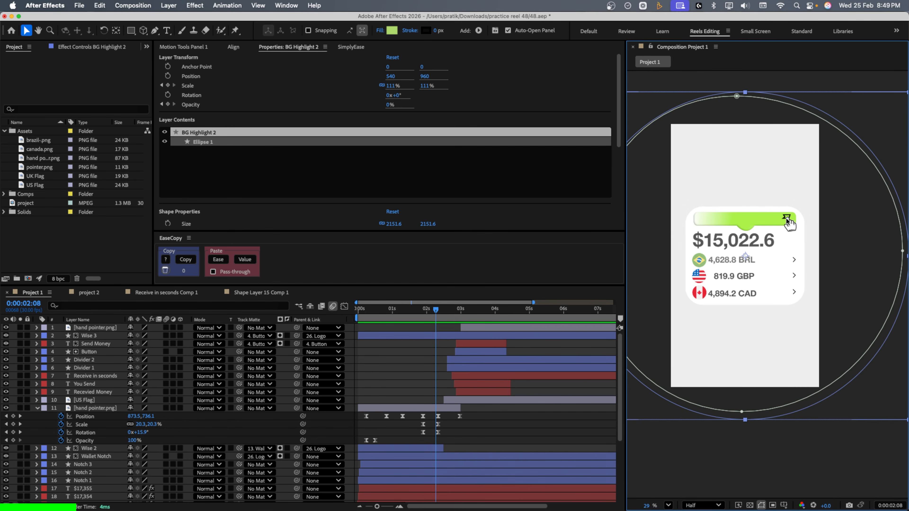
{"action": "mouse_move", "coordinate": [435, 319]}
{"action": "left_mouse_down"}
{"action": "mouse_move", "coordinate": [479, 321]}
{"action": "mouse_move", "coordinate": [438, 320]}
{"action": "left_mouse_up"}
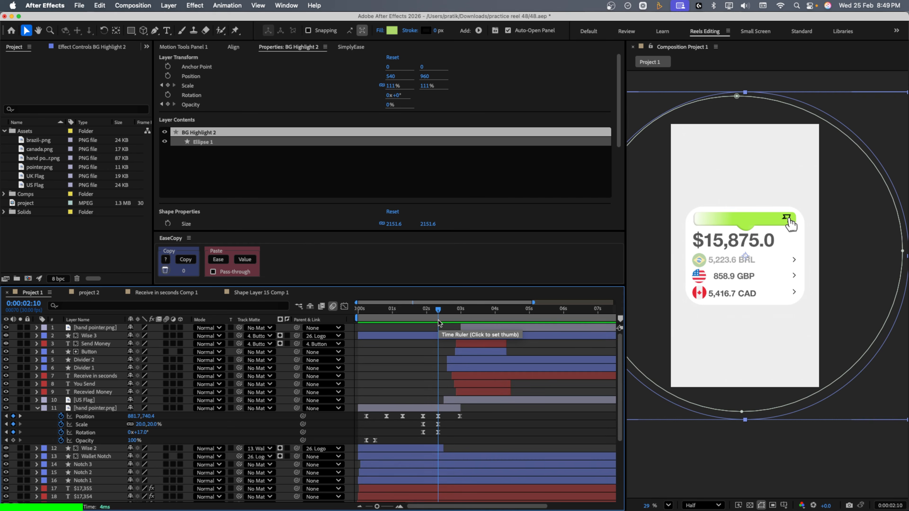
{"action": "left_click", "coordinate": [438, 416]}
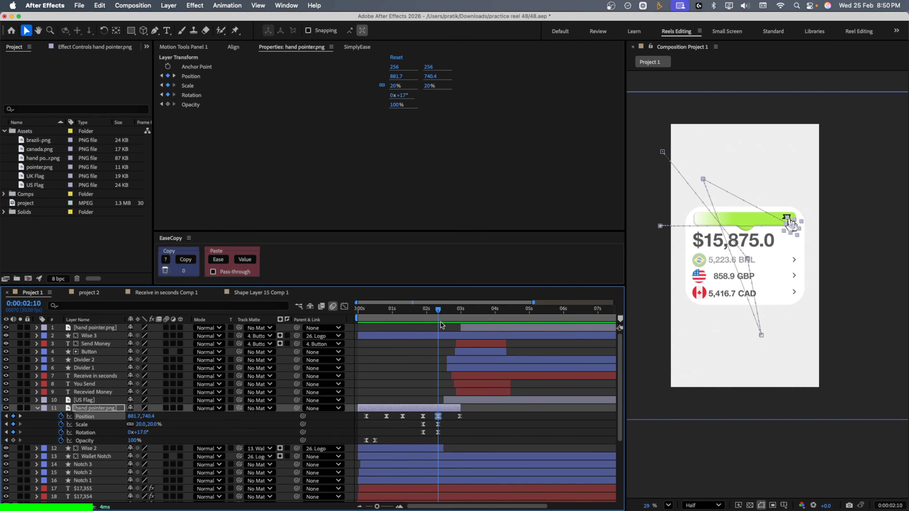
{"action": "left_click_drag", "start_coordinate": [438, 316], "coordinate": [438, 316]}
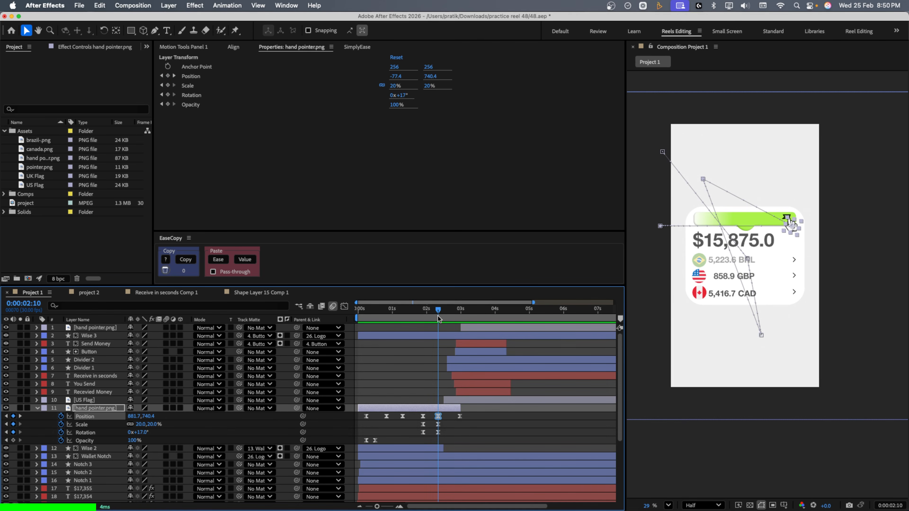
{"action": "scroll", "coordinate": [812, 238], "scroll_direction": "up", "scroll_amount": 2}
{"action": "key", "text": "h"}
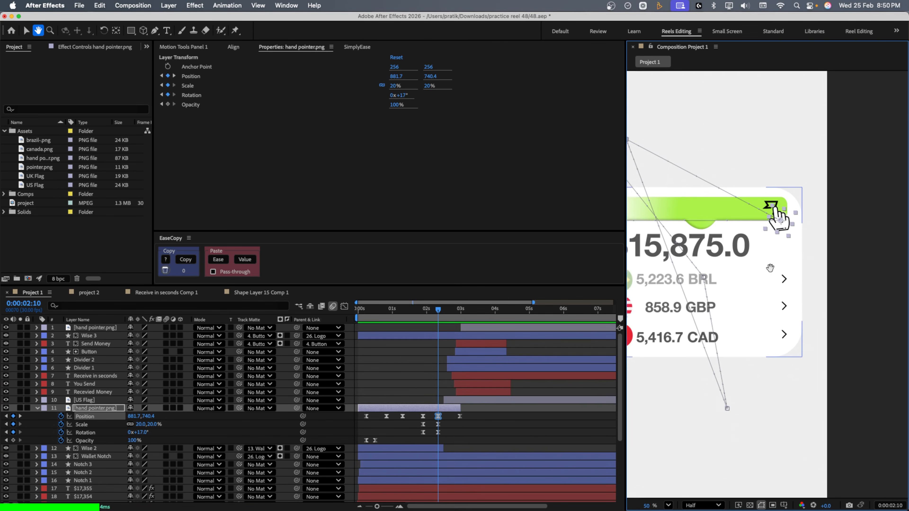
{"action": "left_click_drag", "start_coordinate": [769, 268], "coordinate": [842, 272]}
{"action": "key", "text": "v"}
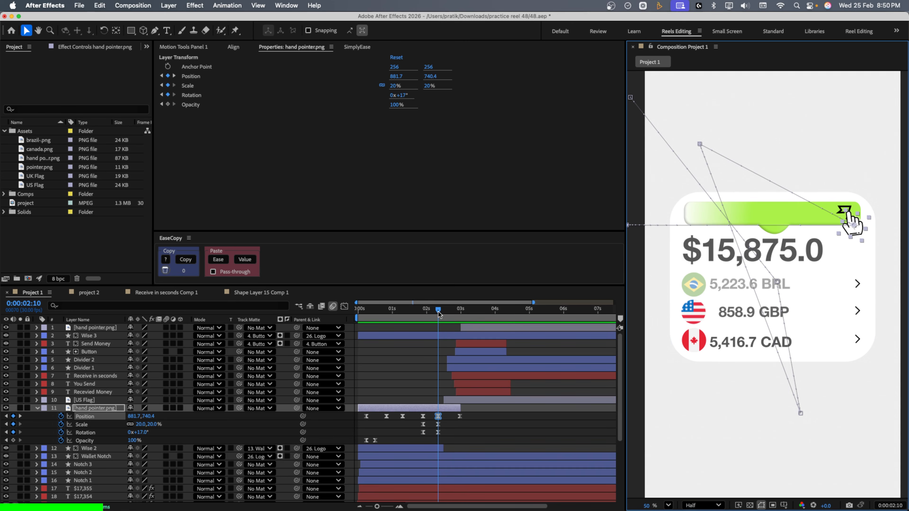
{"action": "mouse_move", "coordinate": [440, 314]}
{"action": "left_mouse_down"}
{"action": "mouse_move", "coordinate": [458, 322]}
{"action": "mouse_move", "coordinate": [437, 327]}
{"action": "left_mouse_up"}
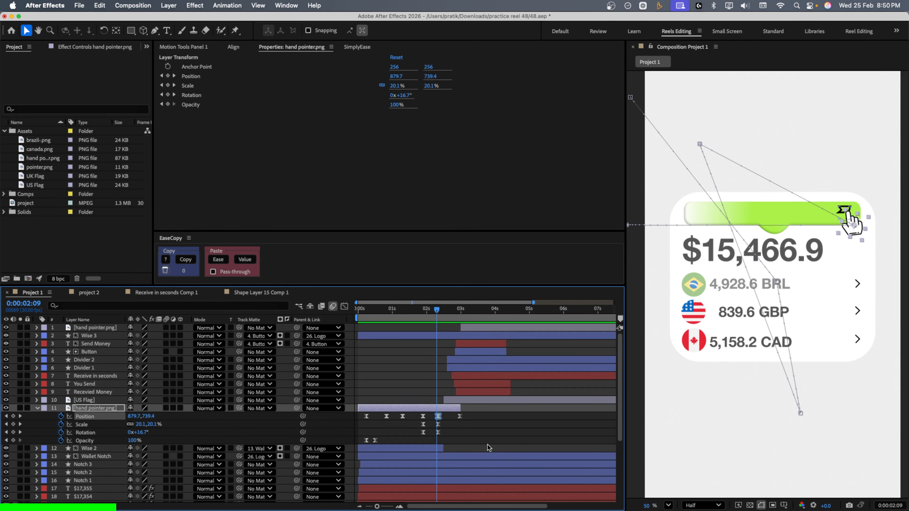
Examine the handover from the Wise 2 logo layer to the upper US Flag layer on the green bar, scrubbing to 0:00:02:15
{"action": "left_click", "coordinate": [100, 401]}
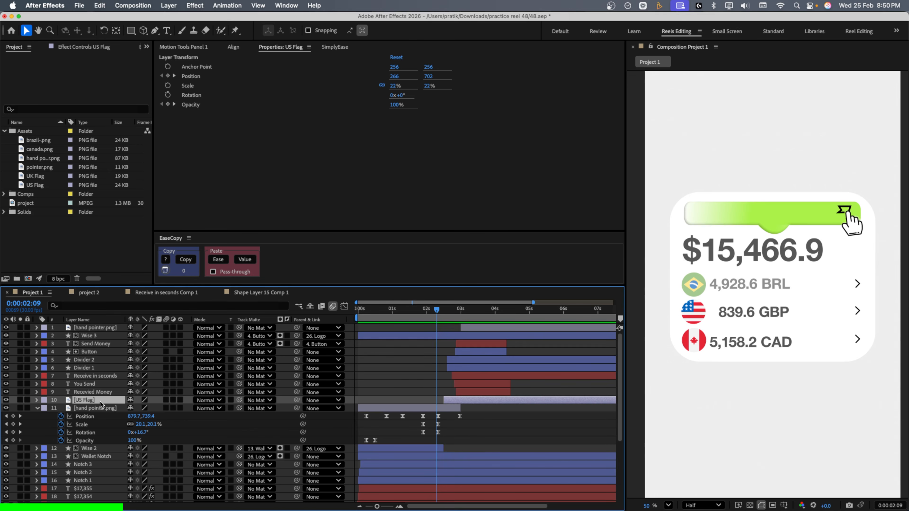
{"action": "left_click_drag", "start_coordinate": [408, 321], "coordinate": [442, 319]}
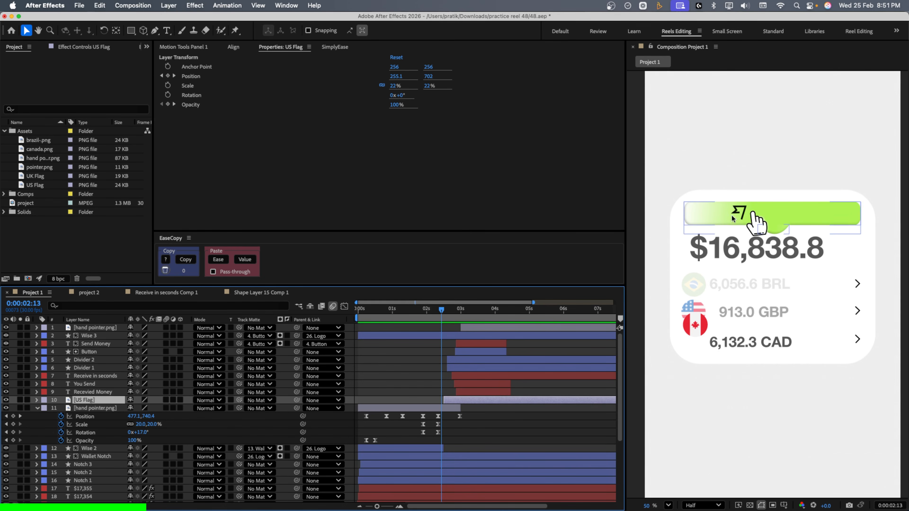
{"action": "left_click", "coordinate": [738, 213]}
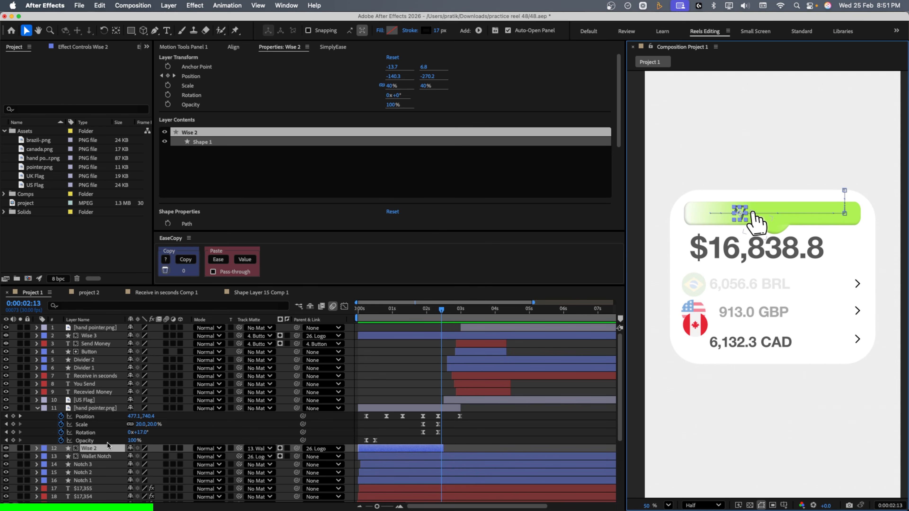
{"action": "left_click", "coordinate": [446, 400]}
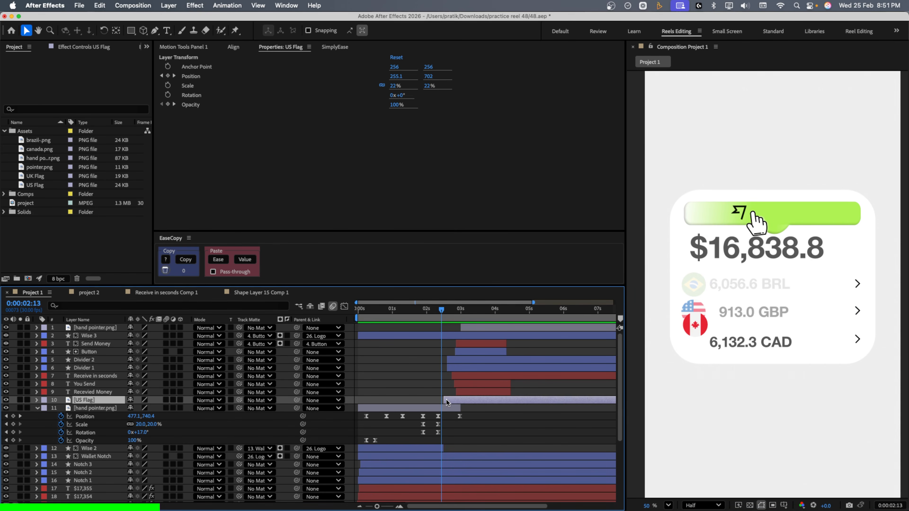
{"action": "left_click_drag", "start_coordinate": [432, 317], "coordinate": [443, 323]}
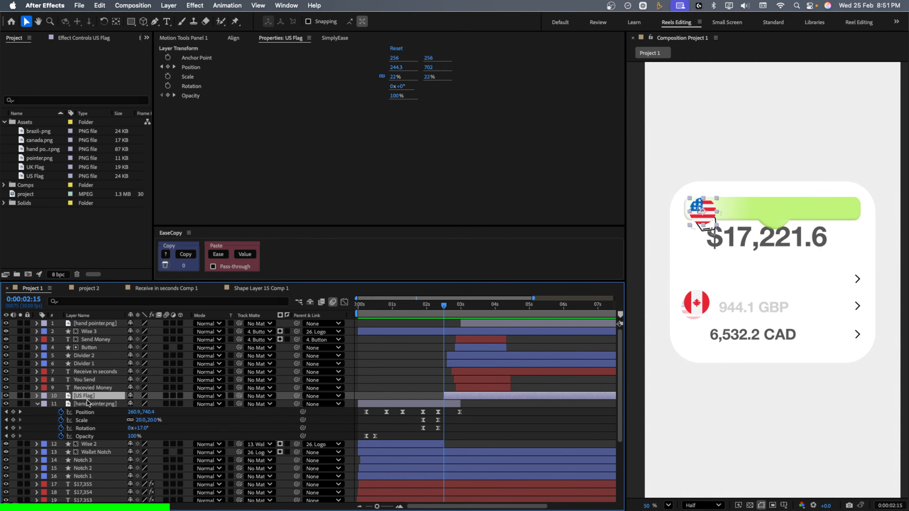
Move the hand pointer layer above the US Flag layer in the layer stack and preview the pointer dragging the logo
{"action": "left_click_drag", "start_coordinate": [87, 404], "coordinate": [89, 396]}
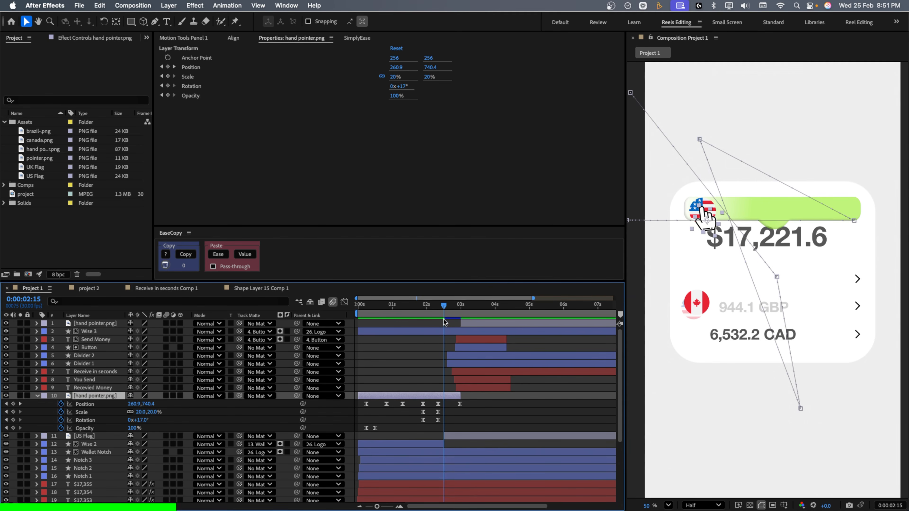
{"action": "left_click_drag", "start_coordinate": [437, 308], "coordinate": [436, 310]}
{"action": "key", "text": "space"}
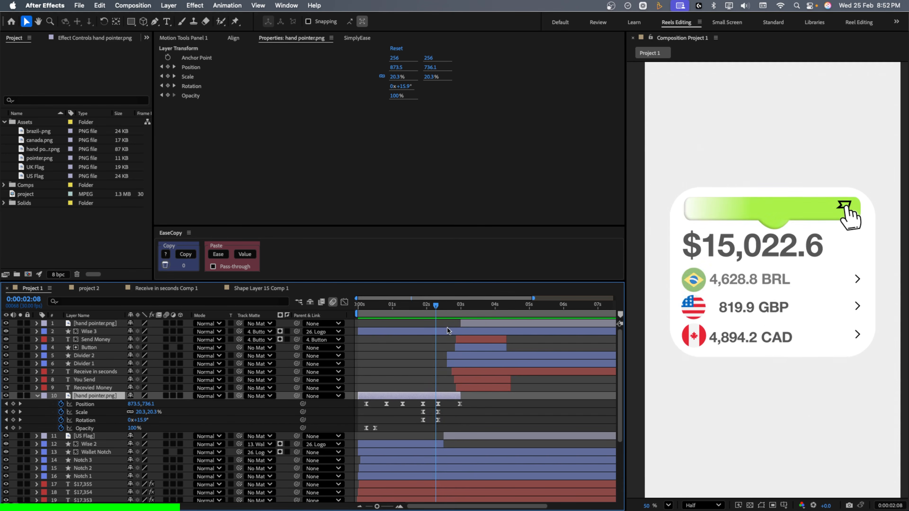
{"action": "key", "text": "space"}
{"action": "left_click", "coordinate": [425, 309]}
{"action": "key", "text": "space"}
{"action": "key", "text": "space"}
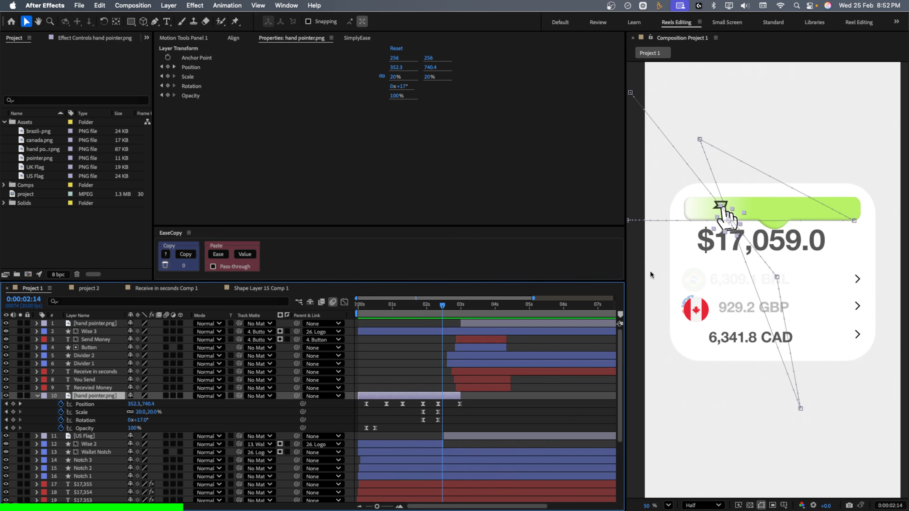
Show the Wallet Notch layer's keyframes and examine how its opacity fades while the pointer drags the logo across the bar
{"action": "left_click", "coordinate": [768, 211]}
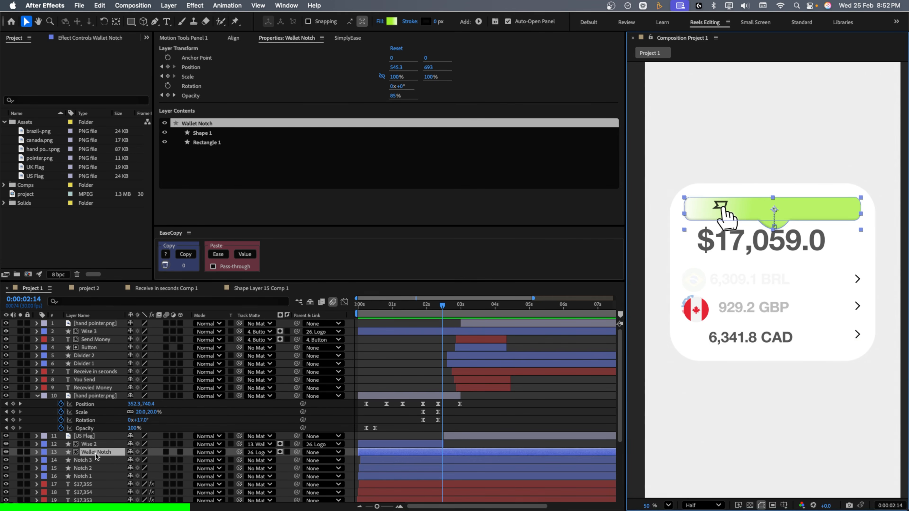
{"action": "key", "text": "u"}
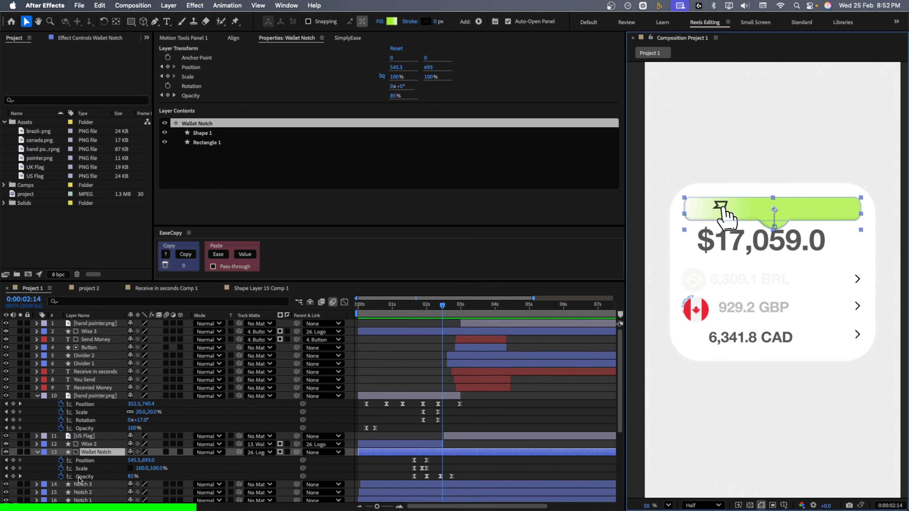
{"action": "left_click_drag", "start_coordinate": [442, 310], "coordinate": [451, 315]}
{"action": "left_click_drag", "start_coordinate": [450, 320], "coordinate": [431, 325]}
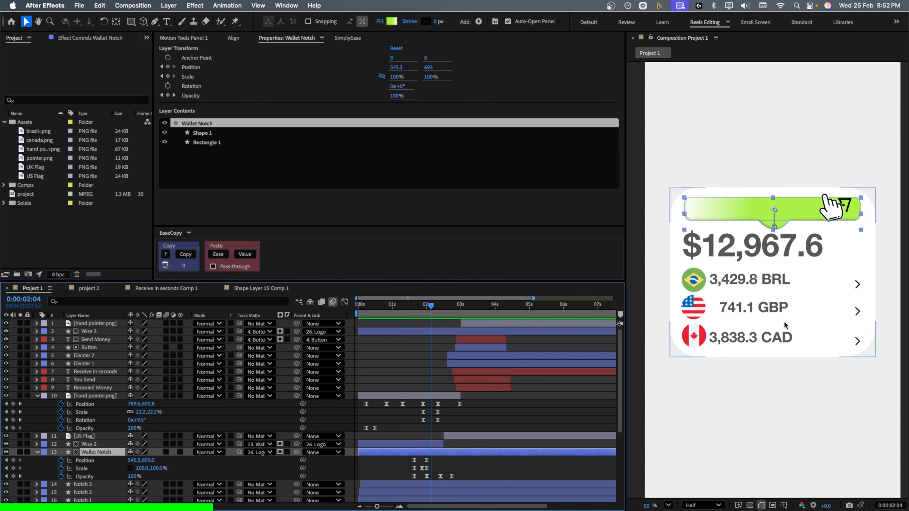
{"action": "left_click_drag", "start_coordinate": [431, 309], "coordinate": [444, 309]}
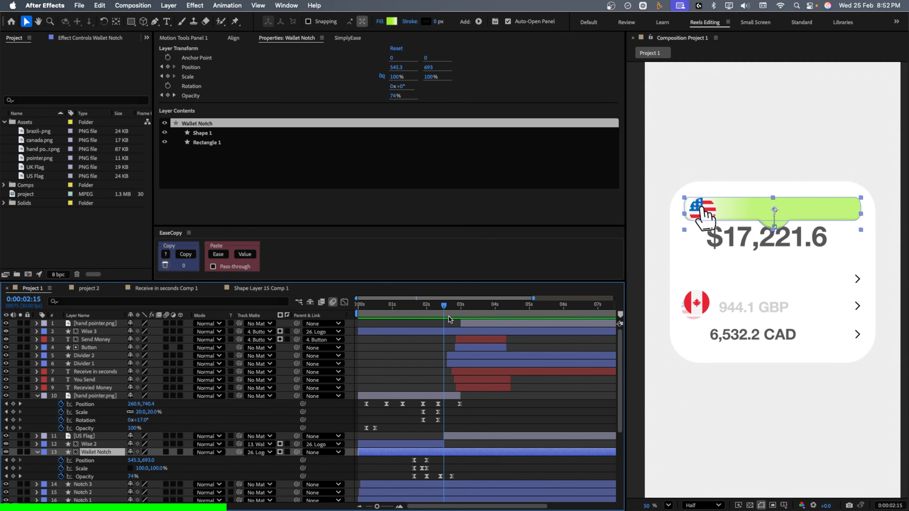
Show the canada.png layer's keyframes and examine the flag's position and scale changes between 0:00:02:11 and 0:00:02:27
{"action": "left_click", "coordinate": [698, 302]}
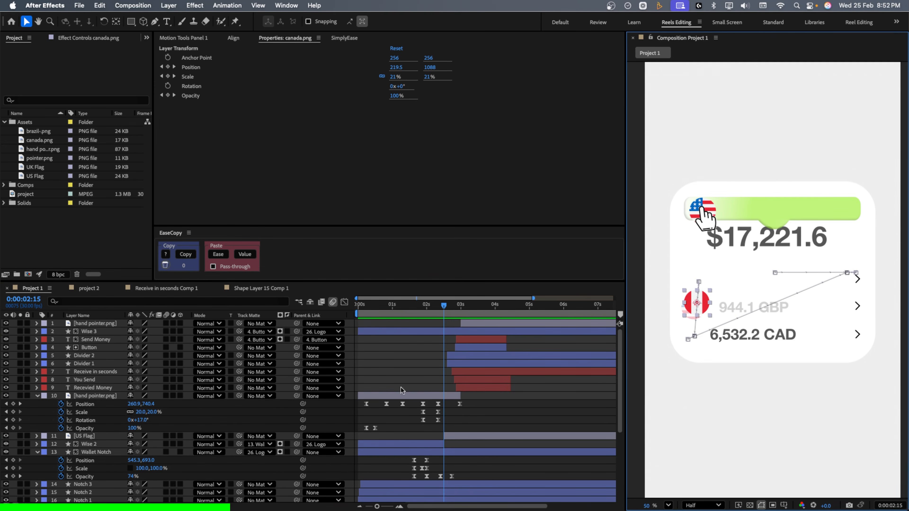
{"action": "scroll", "coordinate": [356, 415], "scroll_direction": "down", "scroll_amount": 5}
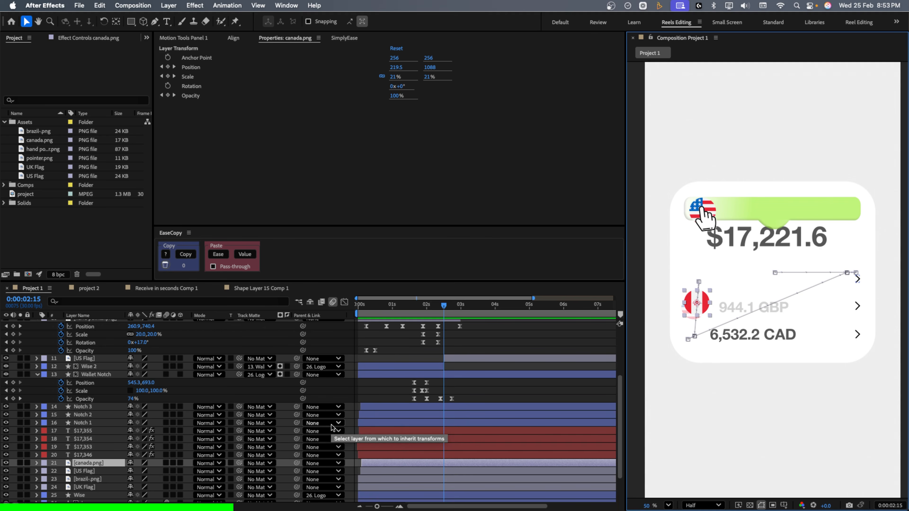
{"action": "key", "text": "u"}
{"action": "left_click", "coordinate": [440, 307]}
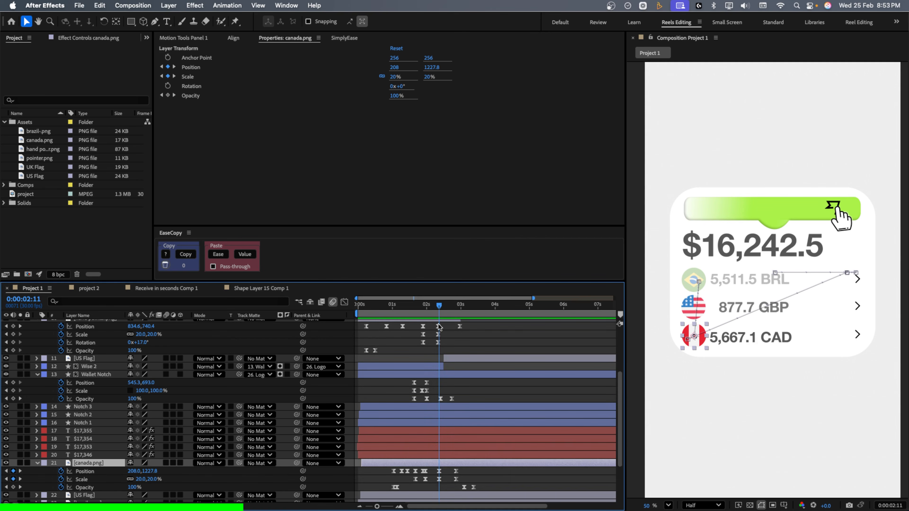
{"action": "left_click_drag", "start_coordinate": [439, 326], "coordinate": [457, 327]}
{"action": "scroll", "coordinate": [351, 412], "scroll_direction": "up", "scroll_amount": 5}
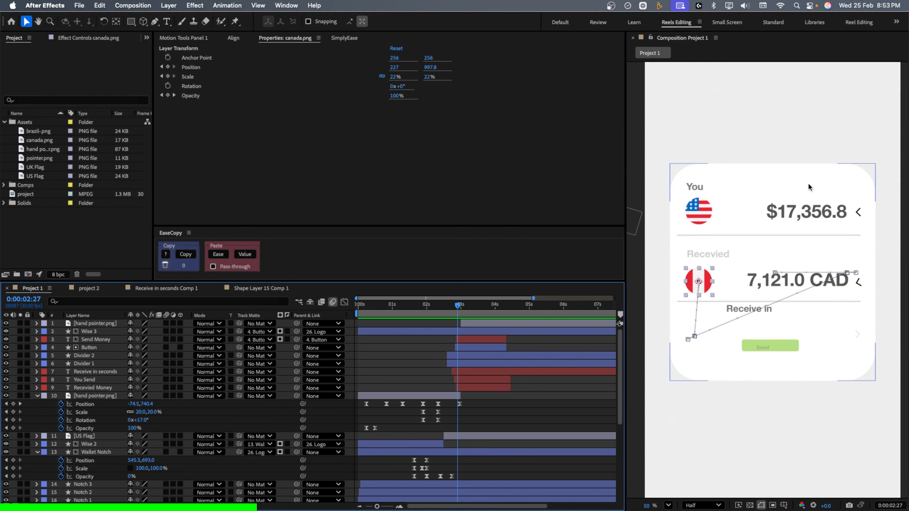
Show the $17,346 text layer's keyframes and examine its position and scale changes from 0:00:02:11 to 0:00:02:20
{"action": "left_click", "coordinate": [805, 213]}
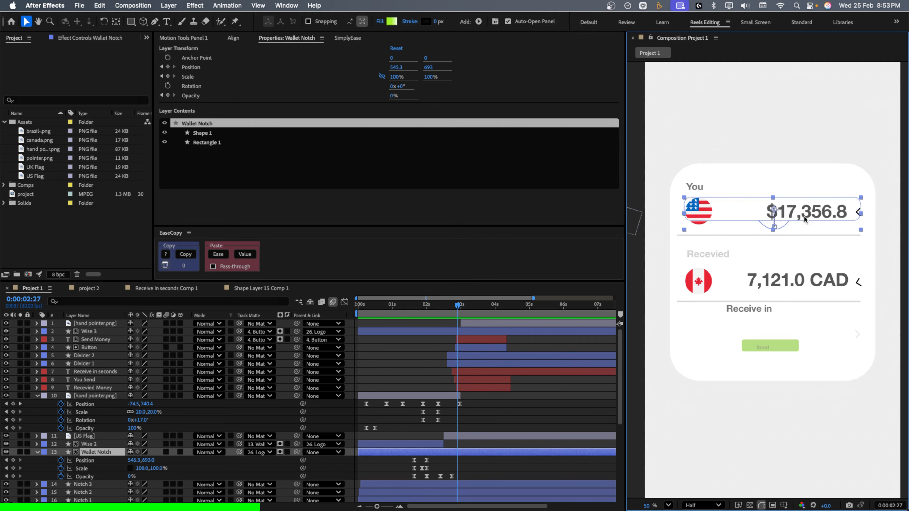
{"action": "scroll", "coordinate": [91, 422], "scroll_direction": "down", "scroll_amount": 5}
{"action": "left_click", "coordinate": [84, 393]}
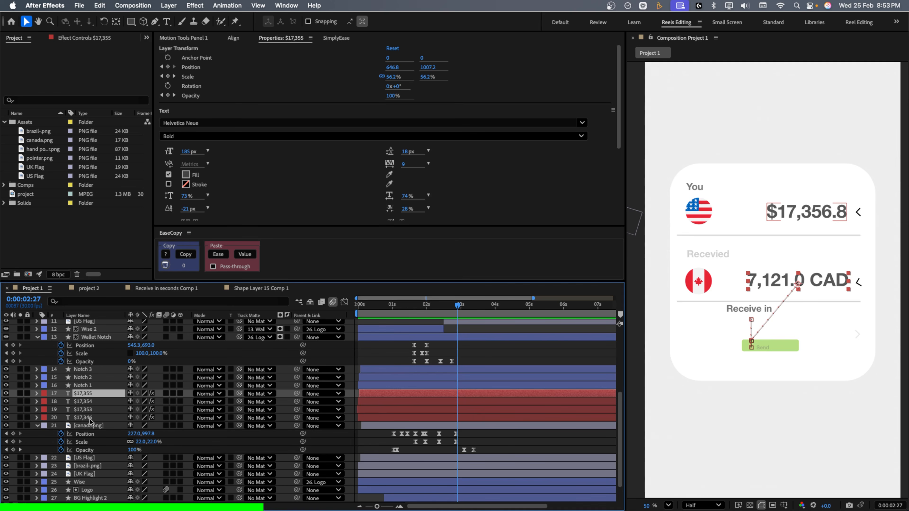
{"action": "left_click", "coordinate": [89, 417]}
{"action": "key", "text": "u"}
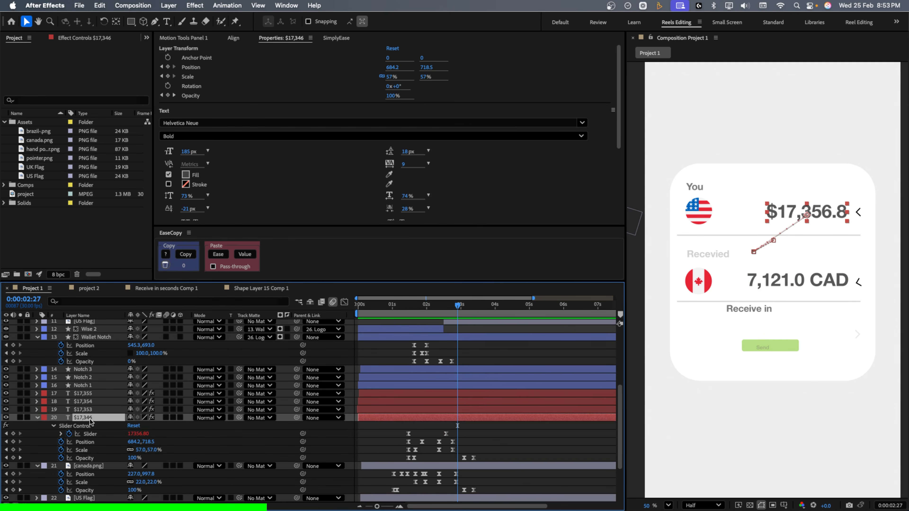
{"action": "left_click", "coordinate": [439, 308]}
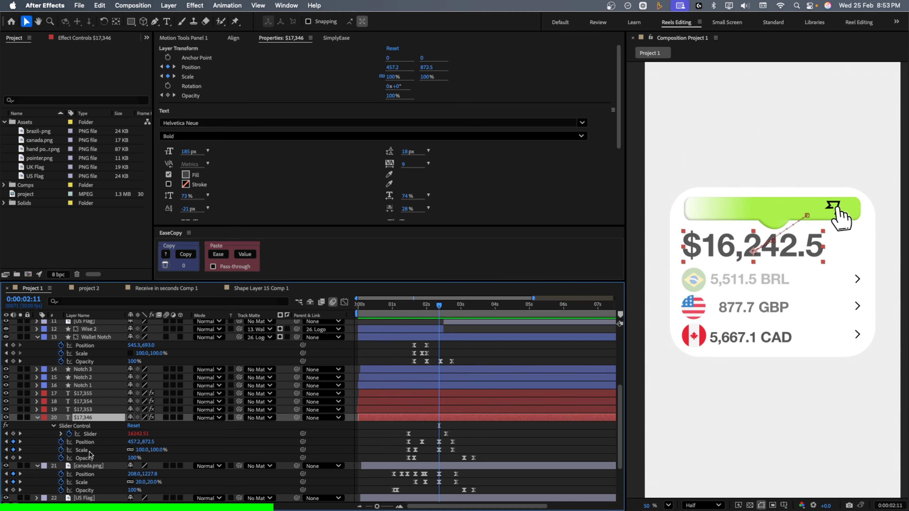
{"action": "left_click", "coordinate": [460, 481]}
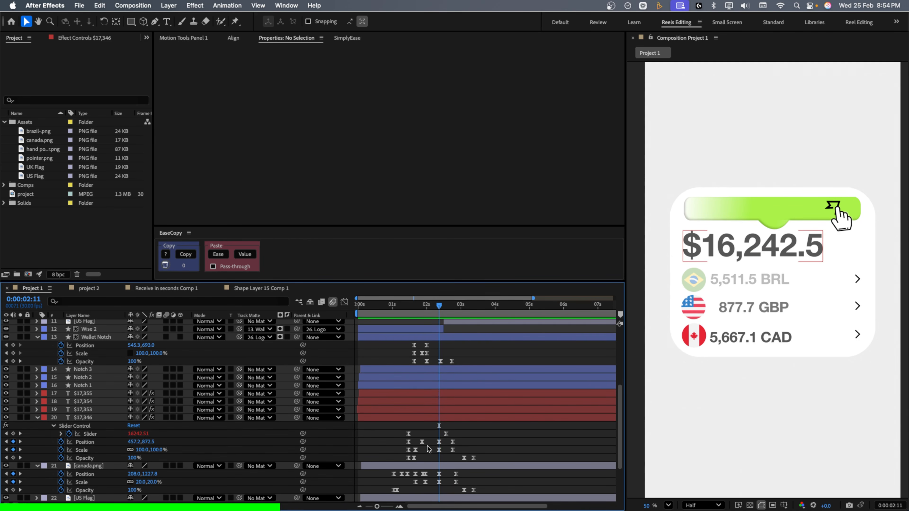
{"action": "left_click_drag", "start_coordinate": [440, 310], "coordinate": [449, 310]}
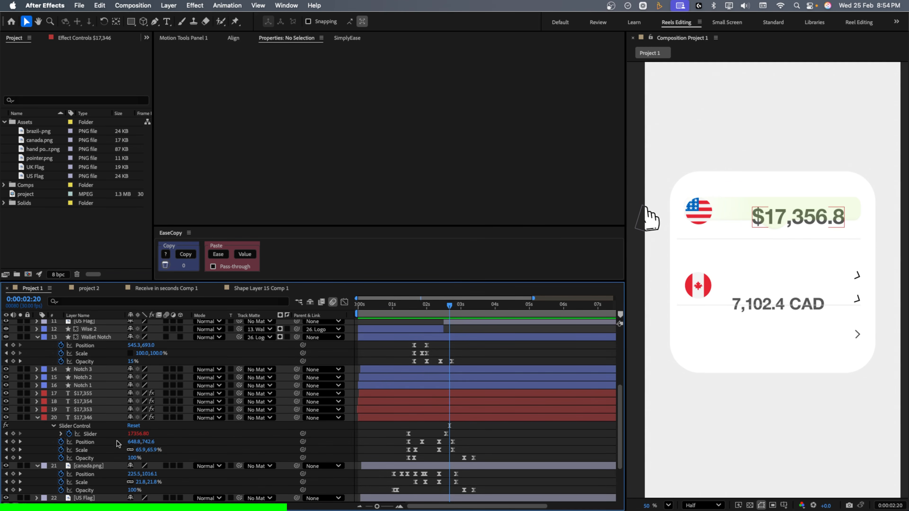
Examine the $17,346 layer's motion path up close, scrubbing from 0:00:02:11 to 0:00:02:25 as the balance moves beside the US flag
{"action": "left_click", "coordinate": [100, 418]}
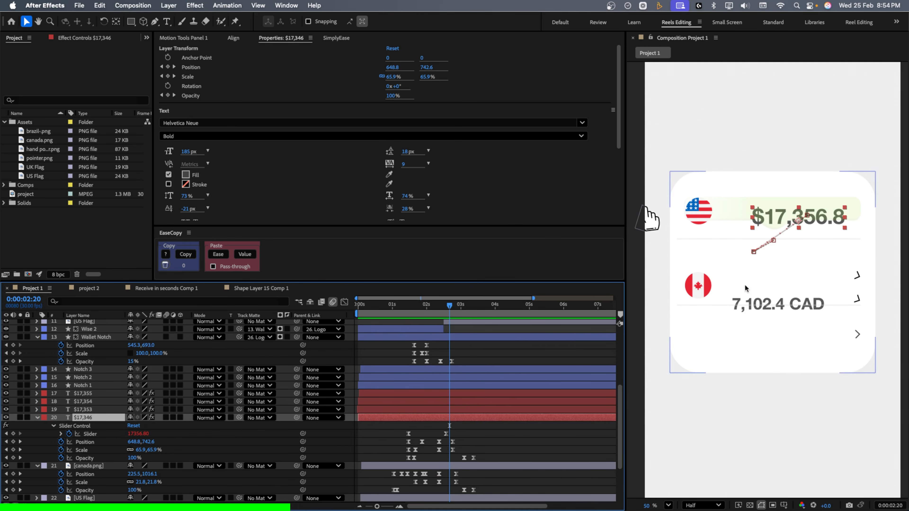
{"action": "scroll", "coordinate": [854, 281], "scroll_direction": "up", "scroll_amount": 3}
{"action": "key", "text": "h"}
{"action": "left_click_drag", "start_coordinate": [797, 266], "coordinate": [906, 342]}
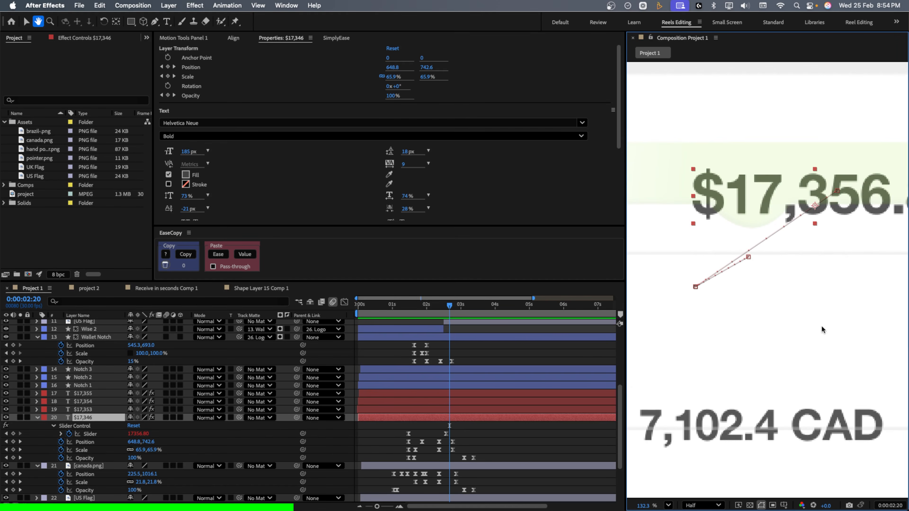
{"action": "scroll", "coordinate": [822, 328], "scroll_direction": "down", "scroll_amount": 3}
{"action": "key", "text": "v"}
{"action": "left_click", "coordinate": [439, 314]}
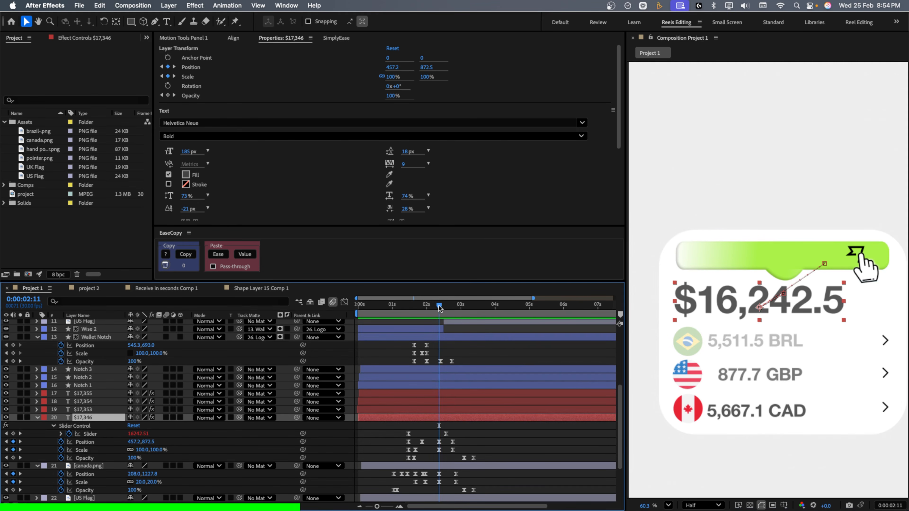
{"action": "left_click_drag", "start_coordinate": [440, 308], "coordinate": [452, 309]}
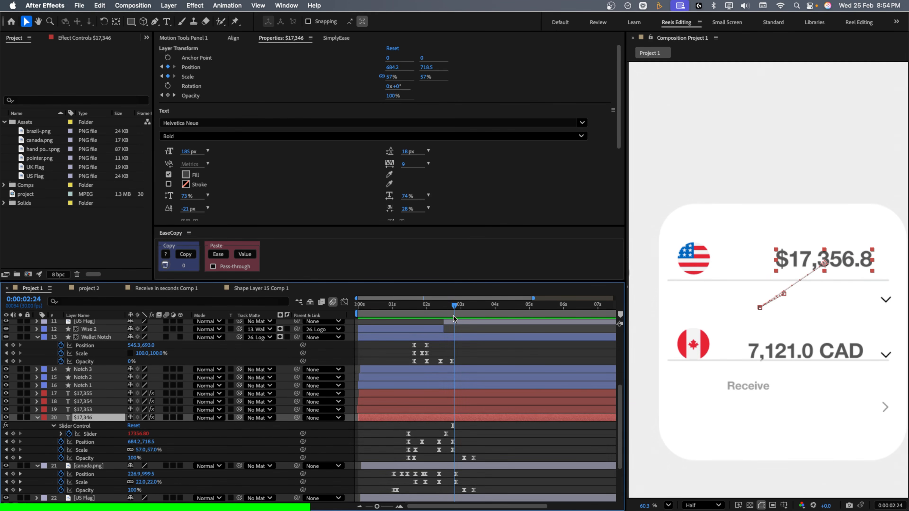
{"action": "left_click_drag", "start_coordinate": [452, 316], "coordinate": [455, 320]}
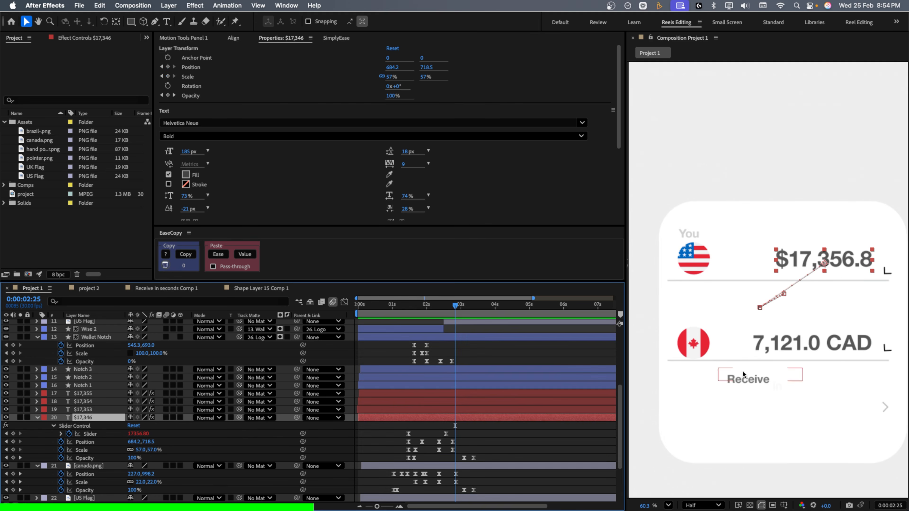
Show the $17,355 text layer's keyframes and examine the CAD amount's position and scale changes from 0:00:02:13 to 0:00:03:00
{"action": "left_click", "coordinate": [811, 349]}
{"action": "key", "text": "u"}
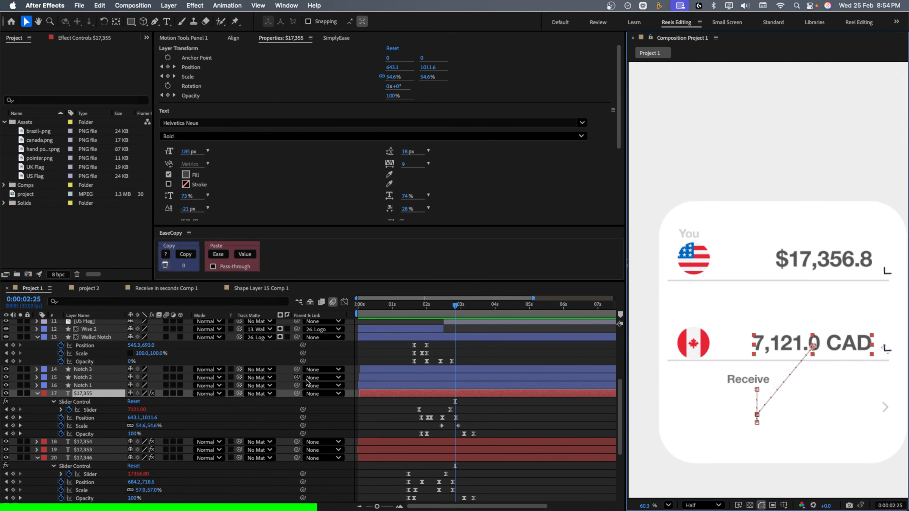
{"action": "left_click", "coordinate": [440, 316]}
{"action": "left_click_drag", "start_coordinate": [439, 314], "coordinate": [441, 314]}
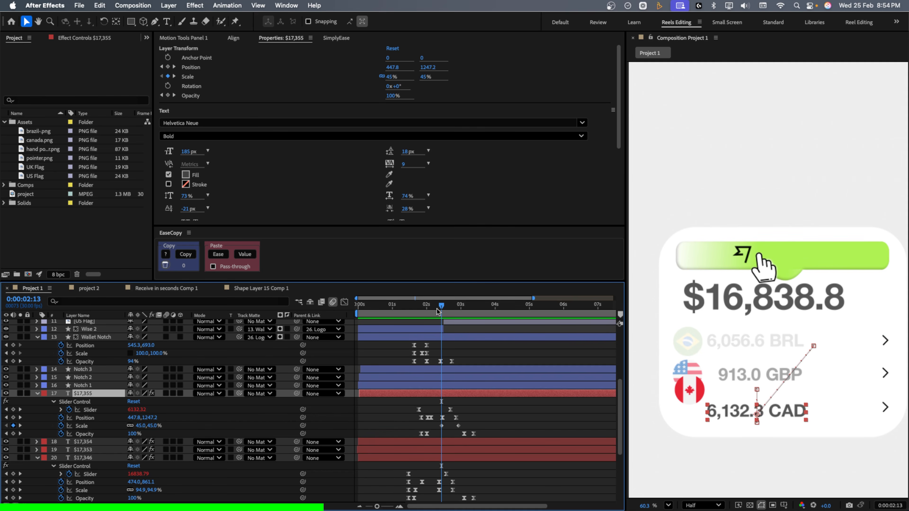
{"action": "left_click_drag", "start_coordinate": [439, 307], "coordinate": [460, 314]}
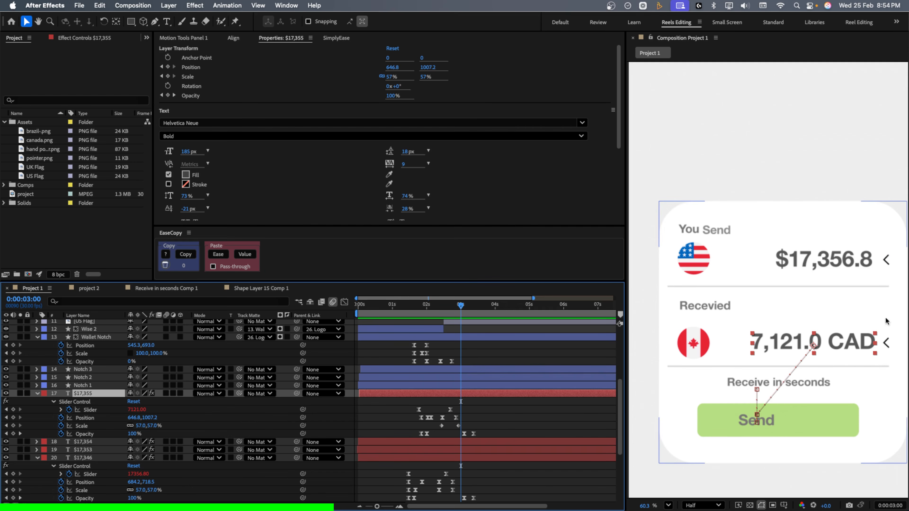
Show the Notch 1 arrow layer's keyframes and examine where its position and rotation animation starts, around 0:00:02:19
{"action": "left_click_drag", "start_coordinate": [461, 308], "coordinate": [430, 320]}
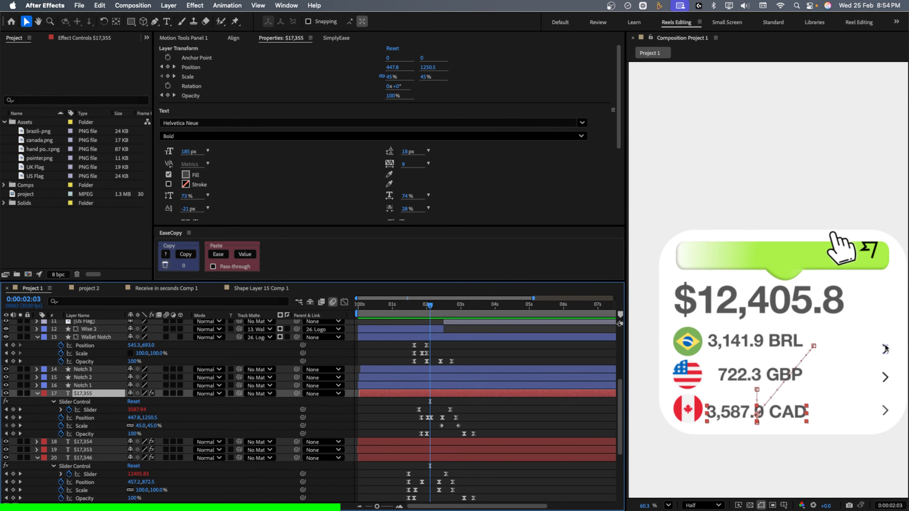
{"action": "left_click", "coordinate": [885, 352]}
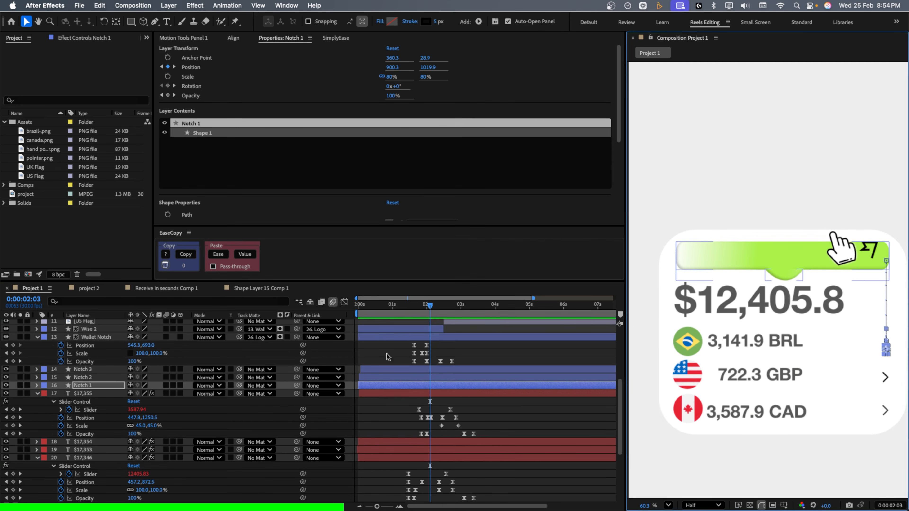
{"action": "key", "text": "u"}
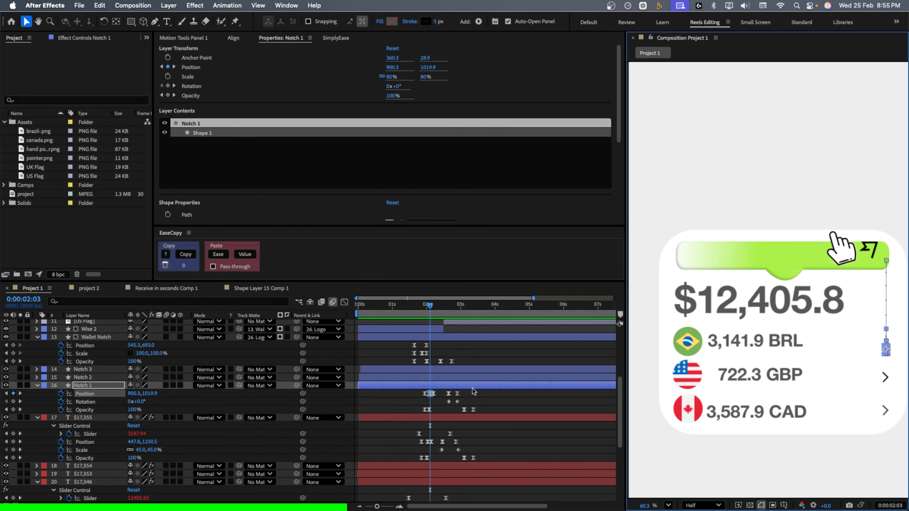
{"action": "left_click_drag", "start_coordinate": [447, 304], "coordinate": [449, 305]}
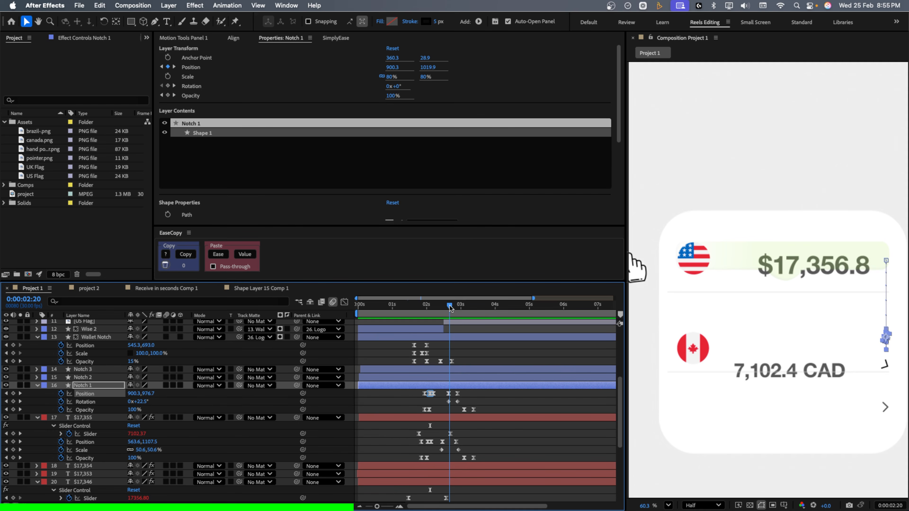
{"action": "left_click_drag", "start_coordinate": [450, 305], "coordinate": [449, 310]}
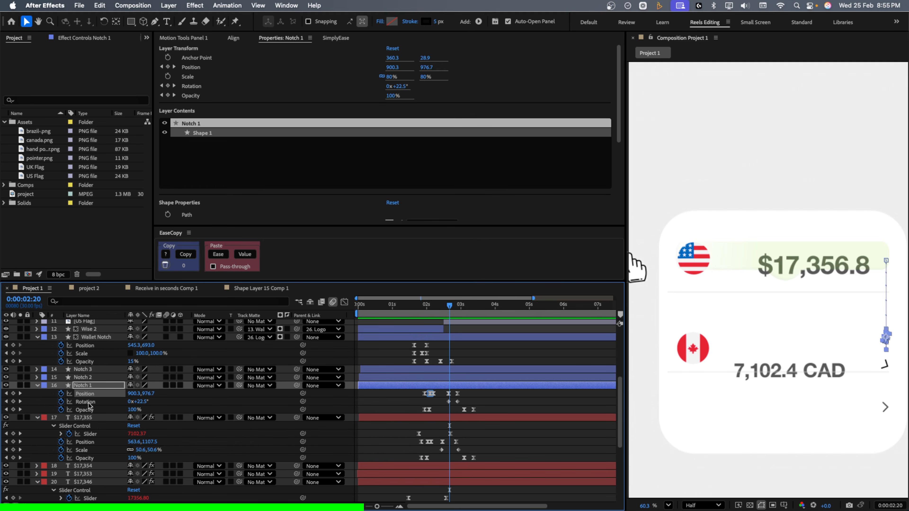
{"action": "left_click", "coordinate": [85, 402]}
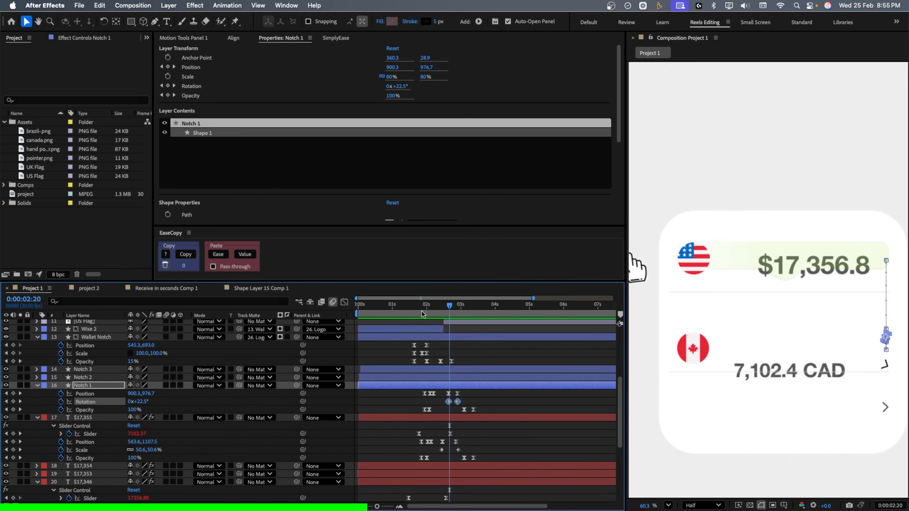
{"action": "left_click_drag", "start_coordinate": [446, 310], "coordinate": [450, 310]}
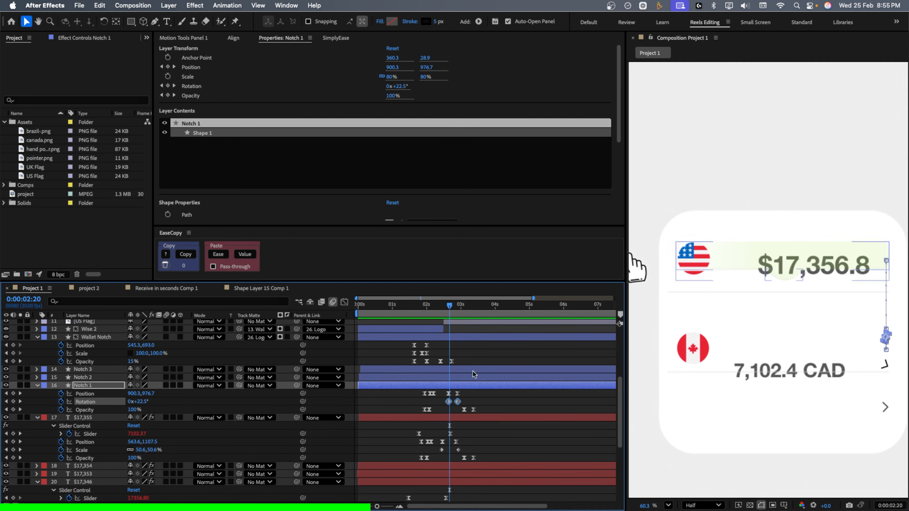
{"action": "left_click", "coordinate": [469, 398]}
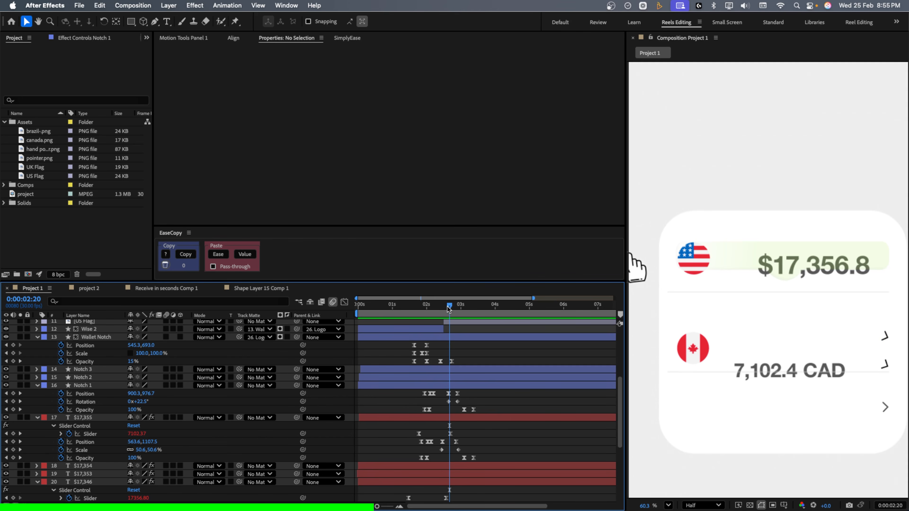
{"action": "mouse_move", "coordinate": [448, 306]}
{"action": "left_mouse_down"}
{"action": "mouse_move", "coordinate": [462, 309]}
{"action": "mouse_move", "coordinate": [448, 311]}
{"action": "left_mouse_up"}
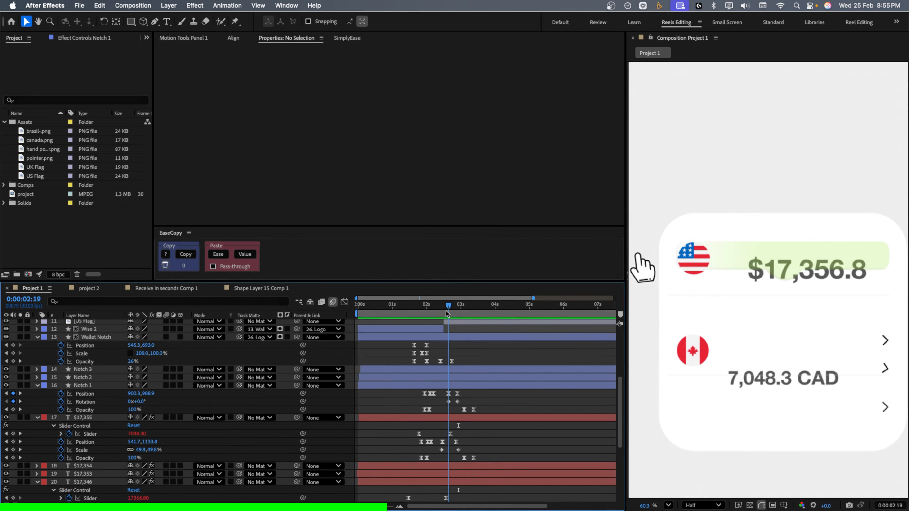
Select the Notch 1 layer's rotation keyframes and examine the arrow's turn from 0:00:02:19 through 0:00:03:07
{"action": "left_click", "coordinate": [85, 402]}
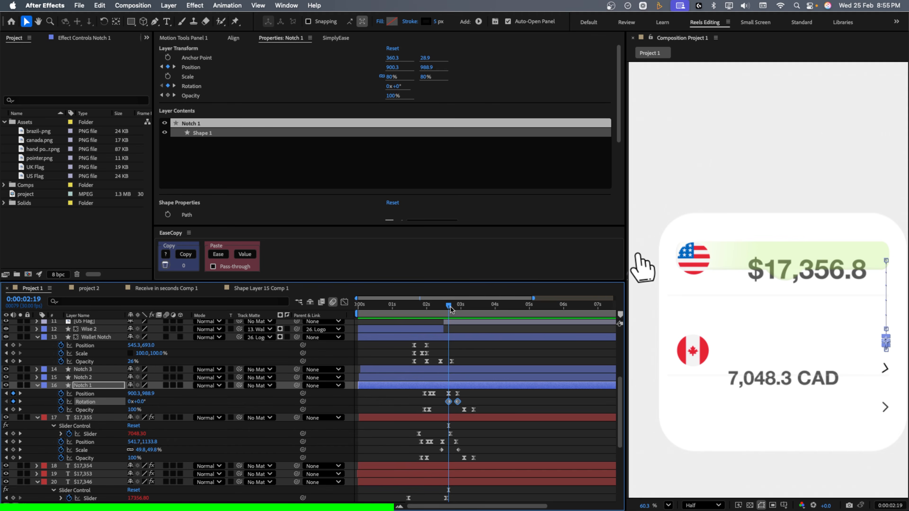
{"action": "left_click_drag", "start_coordinate": [447, 305], "coordinate": [458, 305]}
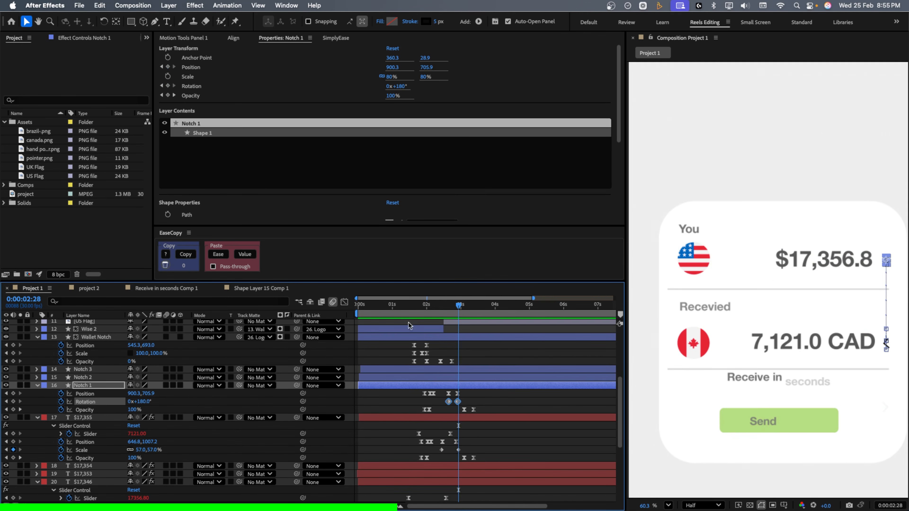
{"action": "left_click", "coordinate": [469, 306]}
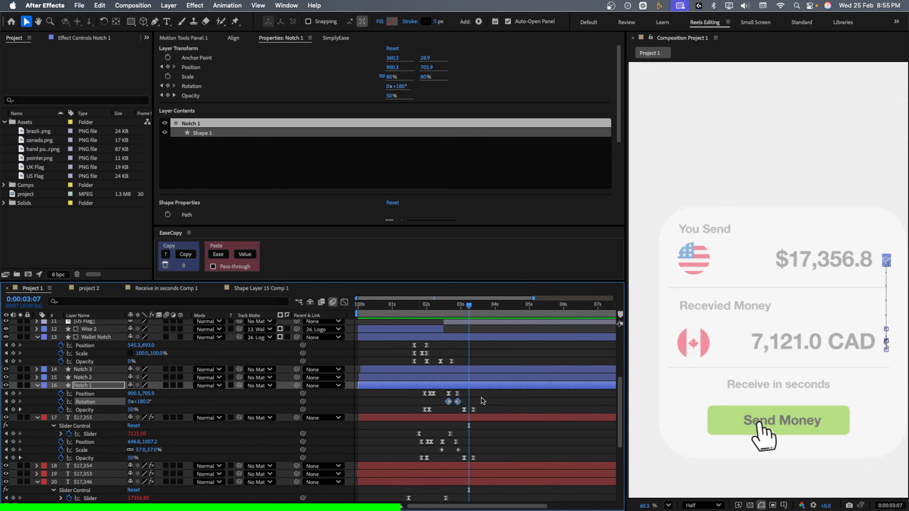
{"action": "left_click", "coordinate": [482, 399]}
Show the Logo layer's keyframes and examine the white card's size, roundness and color changes between 0:00:01:26 and 0:00:02:25
{"action": "left_click", "coordinate": [738, 215]}
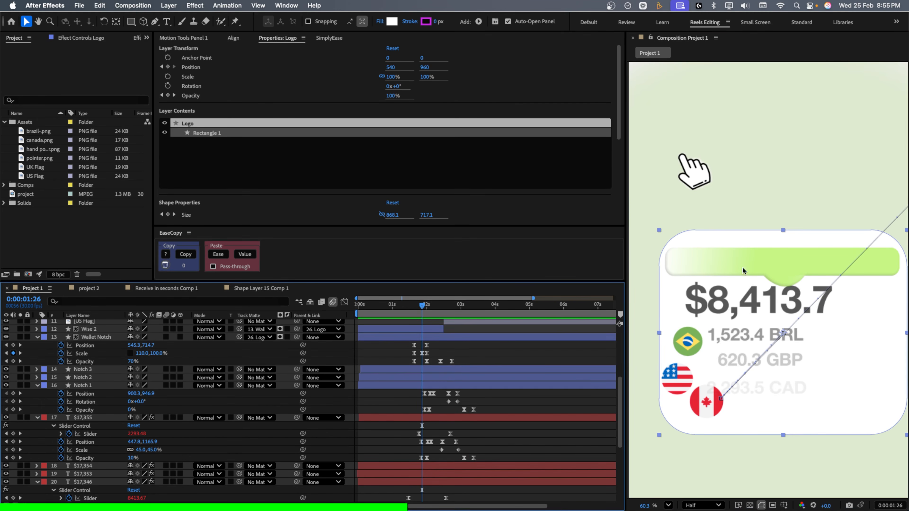
{"action": "scroll", "coordinate": [92, 465], "scroll_direction": "down", "scroll_amount": 6}
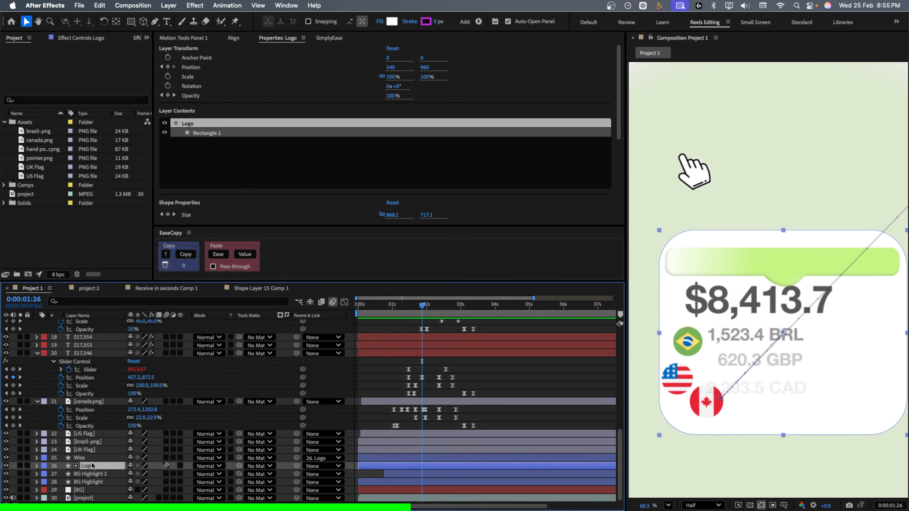
{"action": "key", "text": "u"}
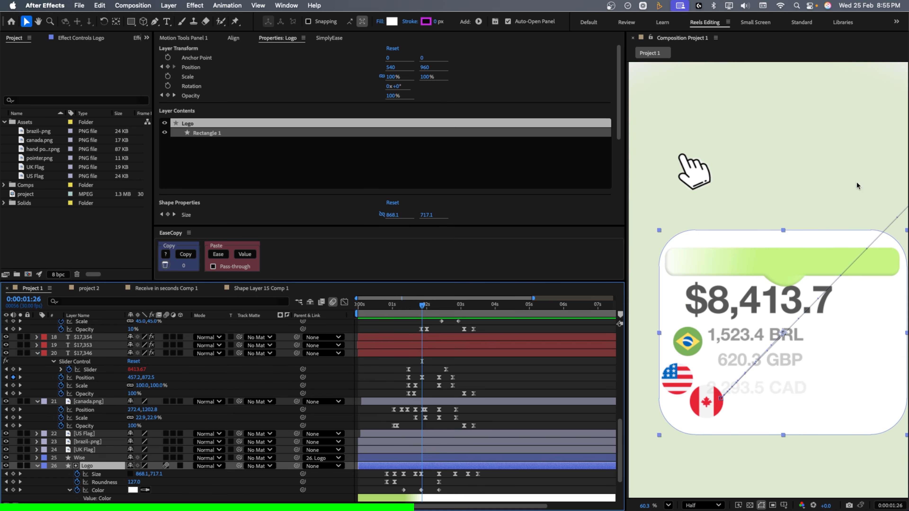
{"action": "left_click_drag", "start_coordinate": [422, 307], "coordinate": [442, 318]}
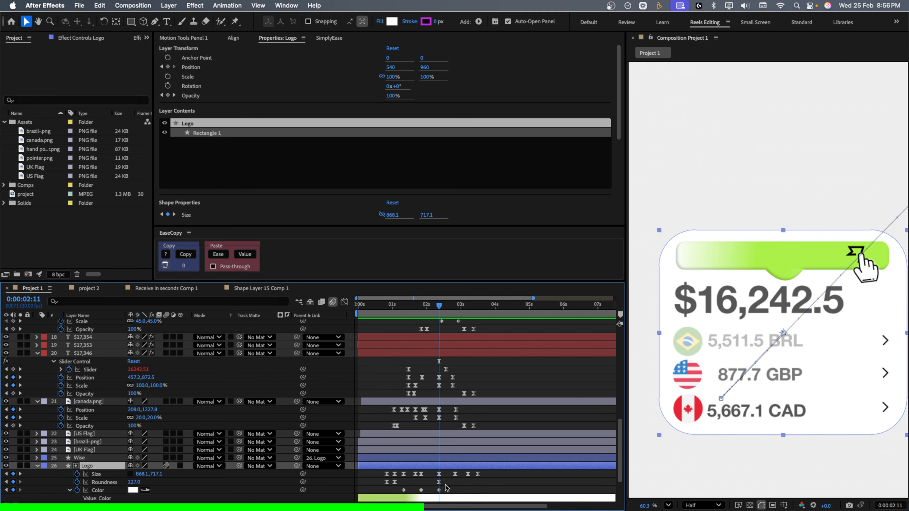
{"action": "left_click_drag", "start_coordinate": [441, 309], "coordinate": [449, 310]}
{"action": "left_click_drag", "start_coordinate": [439, 308], "coordinate": [454, 312]}
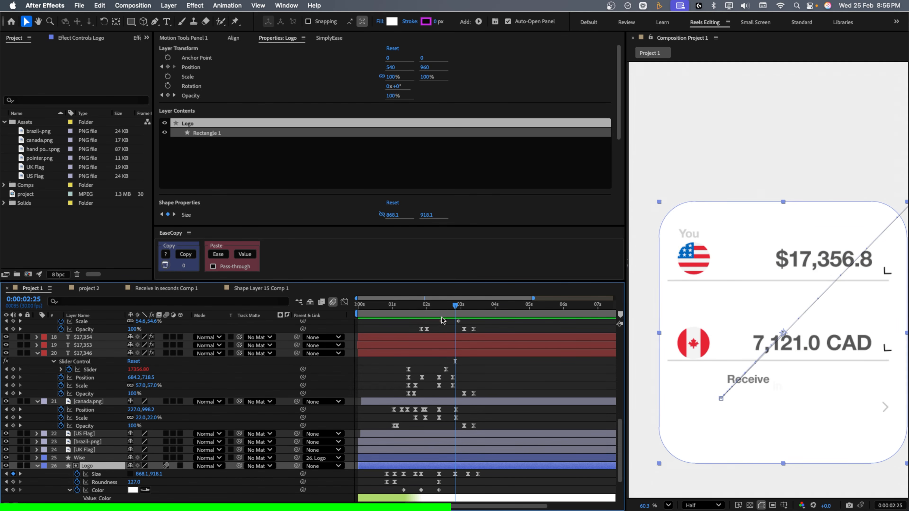
{"action": "scroll", "coordinate": [441, 303], "scroll_direction": "right", "scroll_amount": 1}
{"action": "left_click_drag", "start_coordinate": [442, 310], "coordinate": [458, 310]}
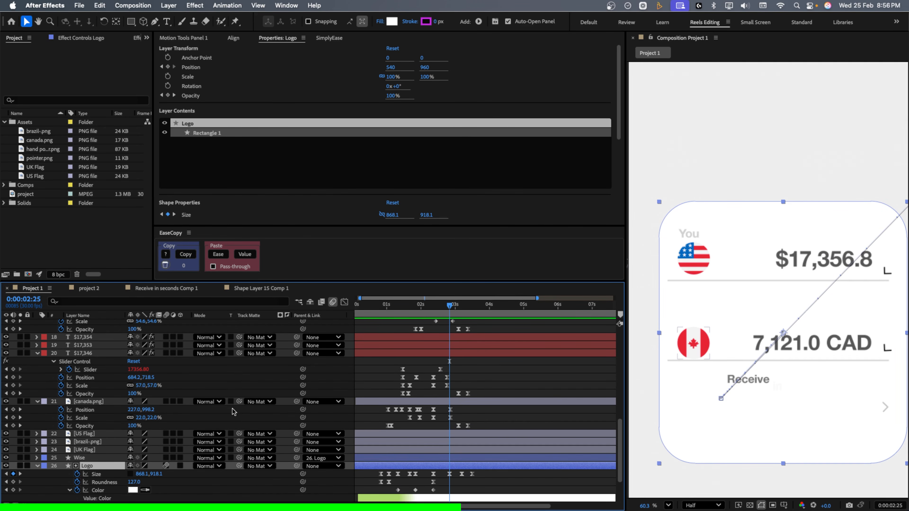
Expand the You Send text layer's Animator 1 settings and examine the text reveal from 0:00:02:25 to 0:00:03:05
{"action": "scroll", "coordinate": [102, 394], "scroll_direction": "up", "scroll_amount": 10}
{"action": "left_click", "coordinate": [102, 356]}
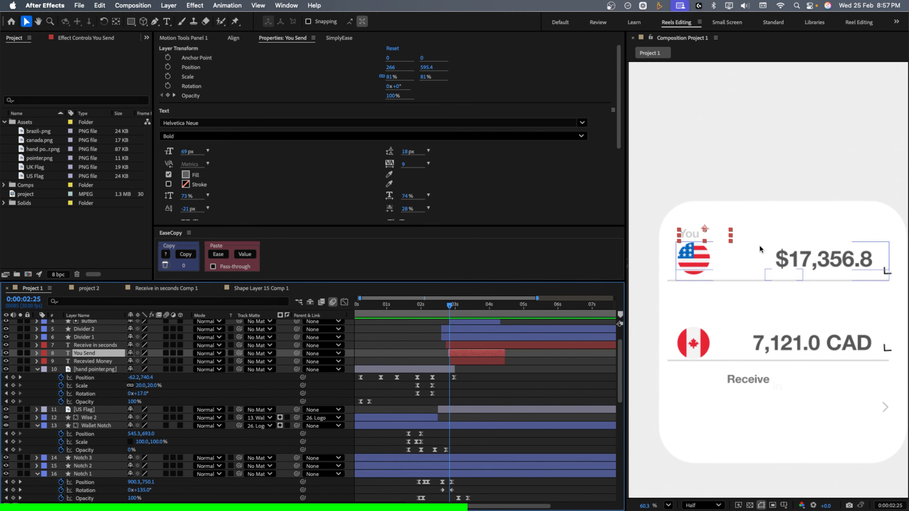
{"action": "left_click", "coordinate": [36, 353]}
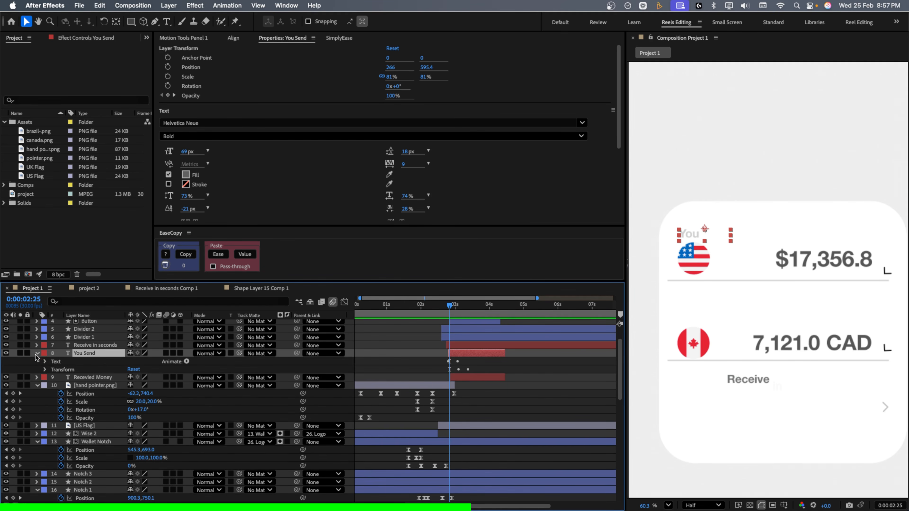
{"action": "left_click", "coordinate": [45, 362]}
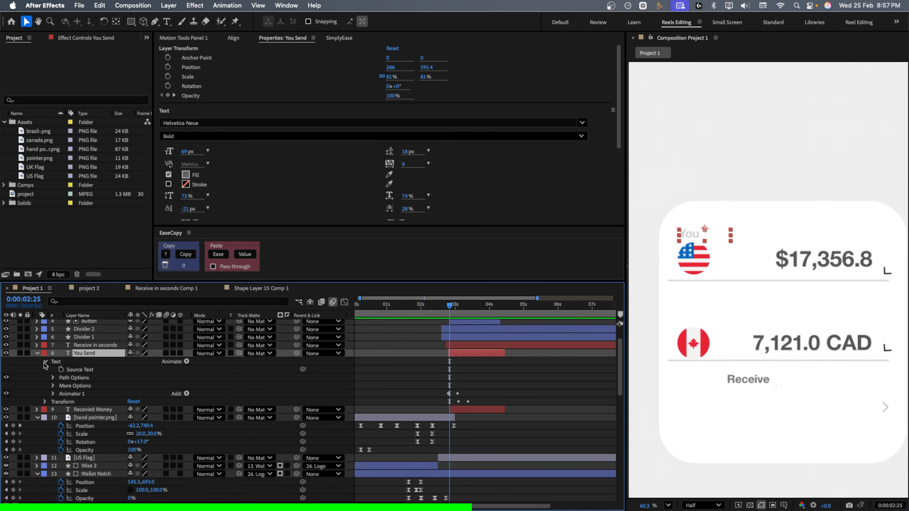
{"action": "left_click", "coordinate": [53, 394]}
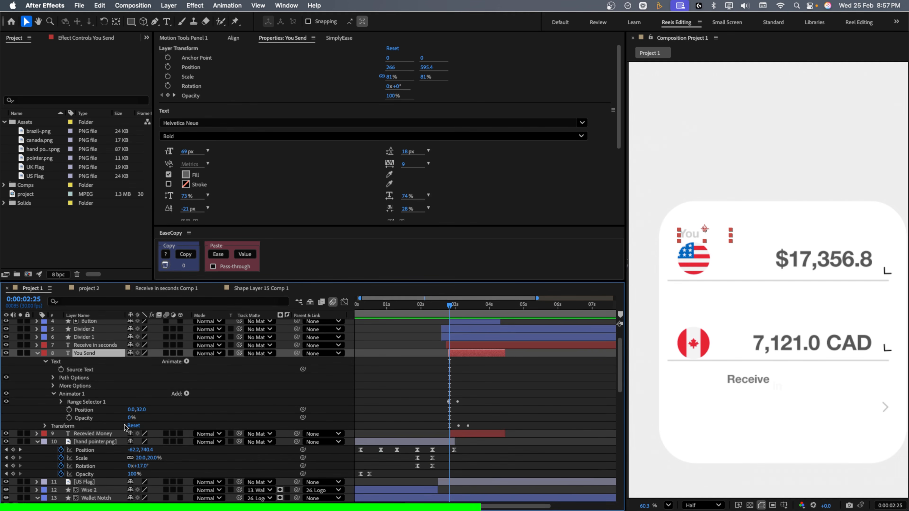
{"action": "left_click_drag", "start_coordinate": [452, 307], "coordinate": [462, 314]}
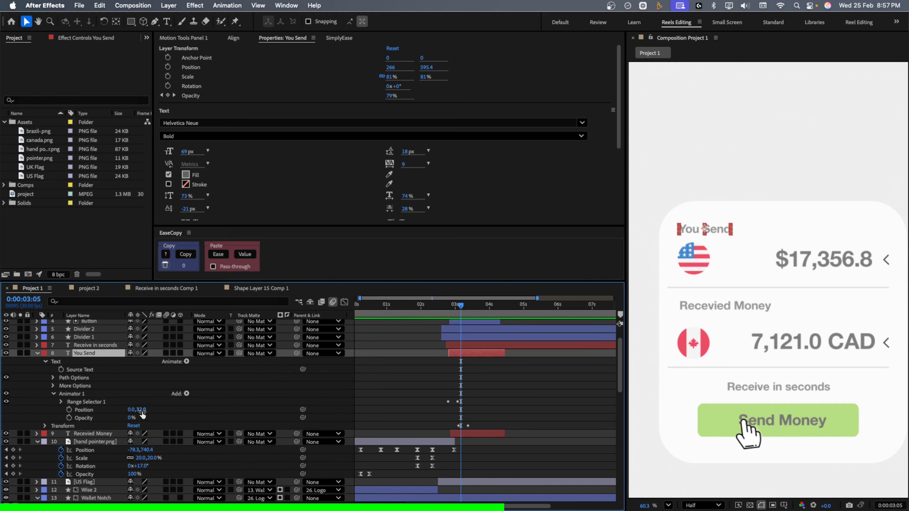
Set the vertical position of the You Send layer's Animator 1 to 30 and check the text reveal around 0:00:03:05
{"action": "left_click_drag", "start_coordinate": [142, 414], "coordinate": [104, 414]}
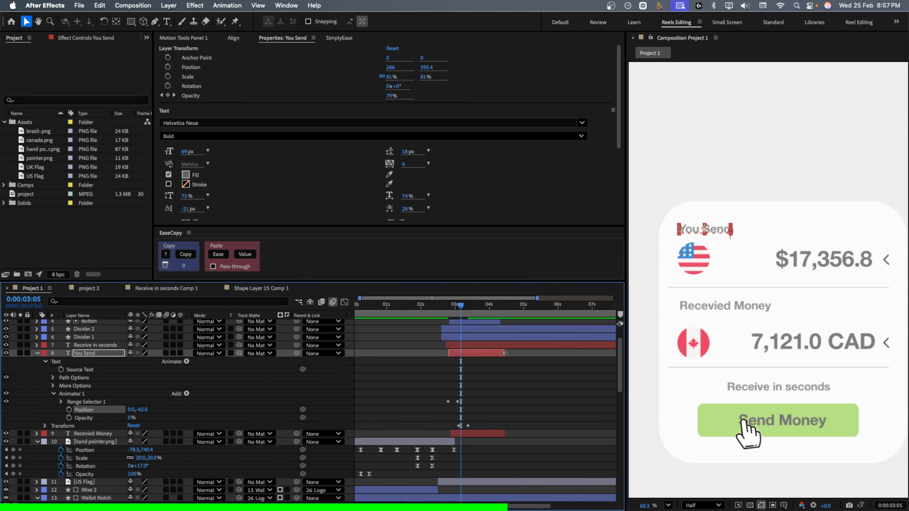
{"action": "left_click_drag", "start_coordinate": [445, 306], "coordinate": [461, 319]}
{"action": "left_click", "coordinate": [144, 412]}
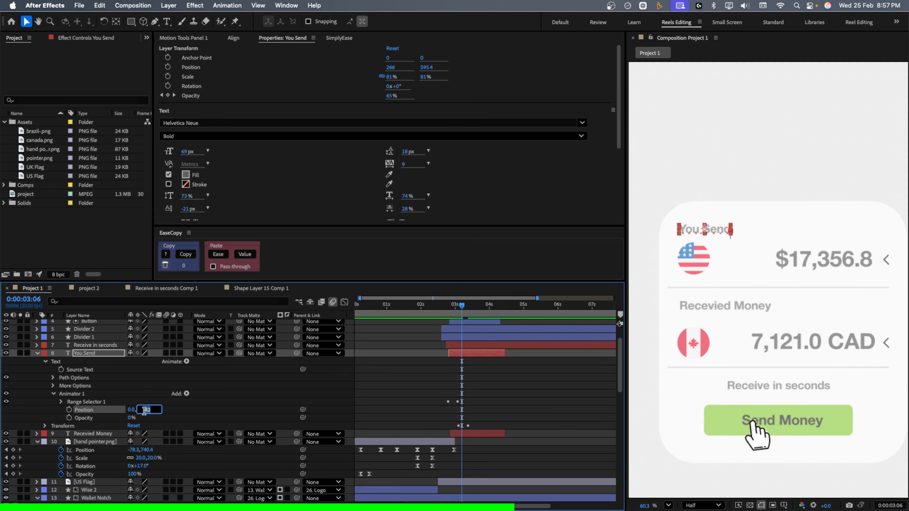
{"action": "type", "text": "30"}
{"action": "left_click", "coordinate": [193, 412]}
{"action": "mouse_move", "coordinate": [462, 309]}
{"action": "left_mouse_down"}
{"action": "mouse_move", "coordinate": [450, 313]}
{"action": "mouse_move", "coordinate": [464, 320]}
{"action": "left_mouse_up"}
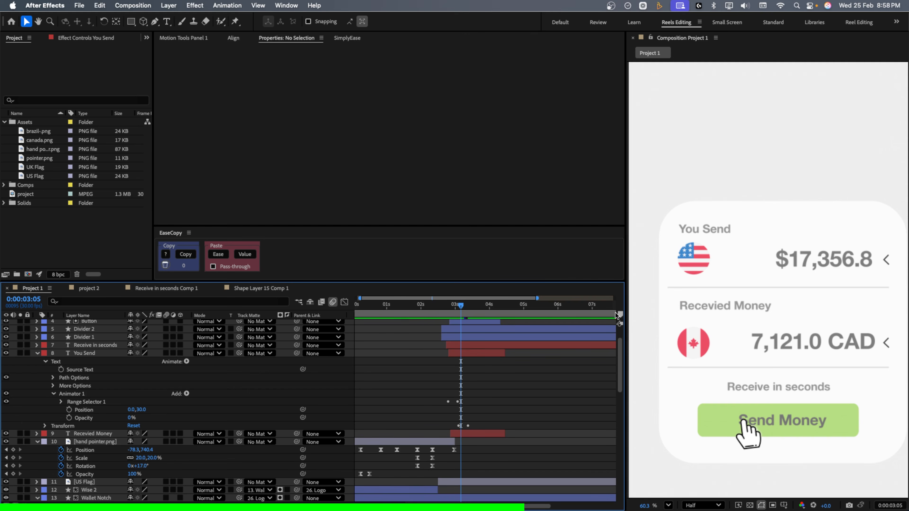
Show the Receive in seconds layer's keyframes and examine its range selector offset and position animation up to 0:00:03:02
{"action": "left_click", "coordinate": [98, 354]}
{"action": "left_click", "coordinate": [82, 434]}
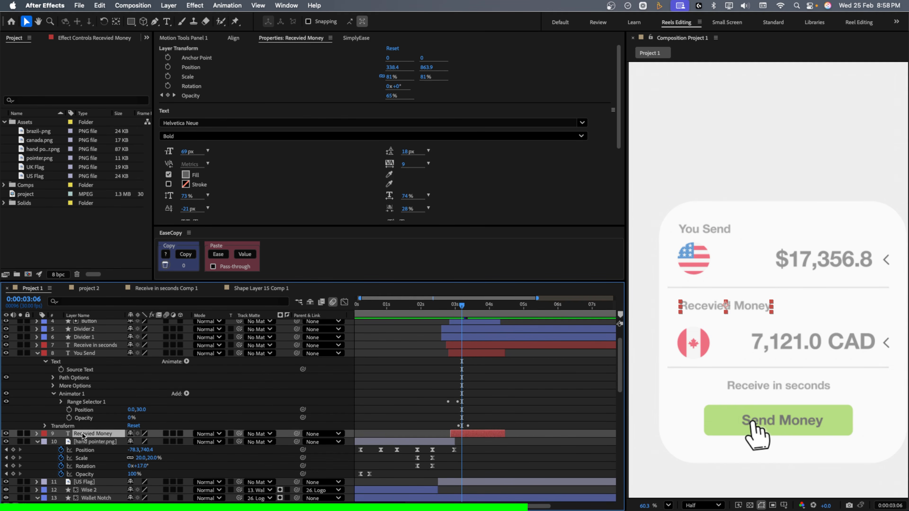
{"action": "left_click", "coordinate": [96, 345]}
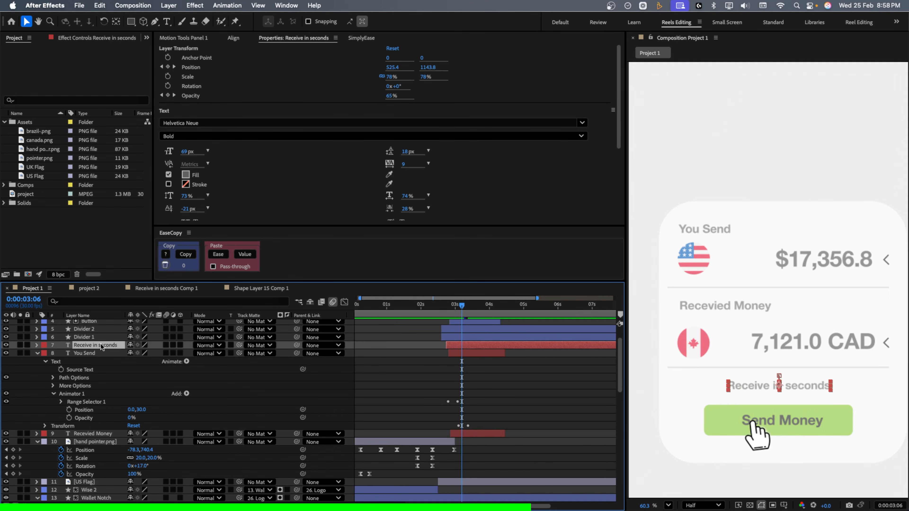
{"action": "key", "text": "u"}
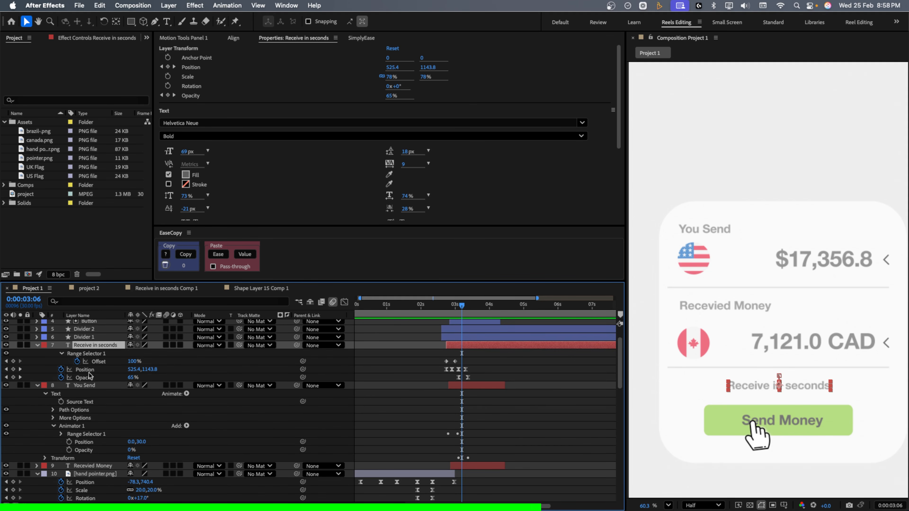
{"action": "left_click_drag", "start_coordinate": [443, 310], "coordinate": [457, 322]}
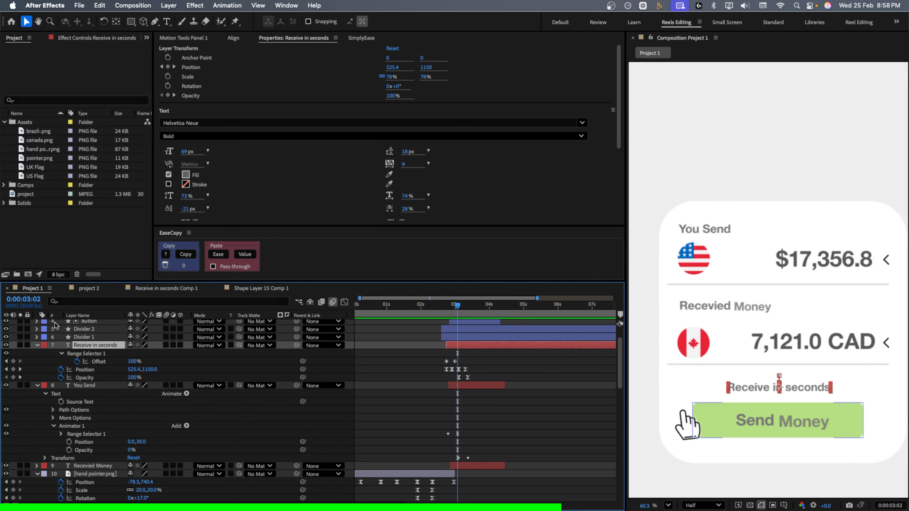
Show the Divider 2 layer's keyframes and examine the line's position and opacity changes between 0:00:02:18 and 0:00:03:03
{"action": "left_click", "coordinate": [104, 330]}
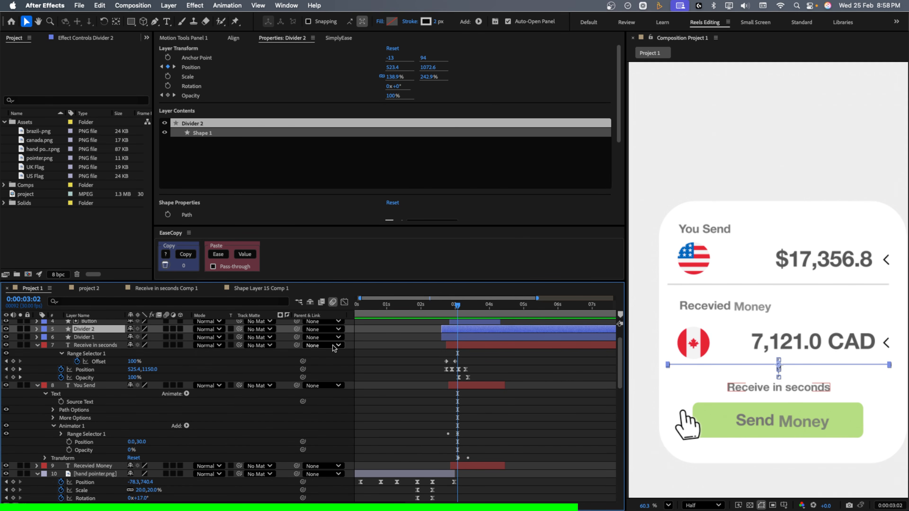
{"action": "key", "text": "u"}
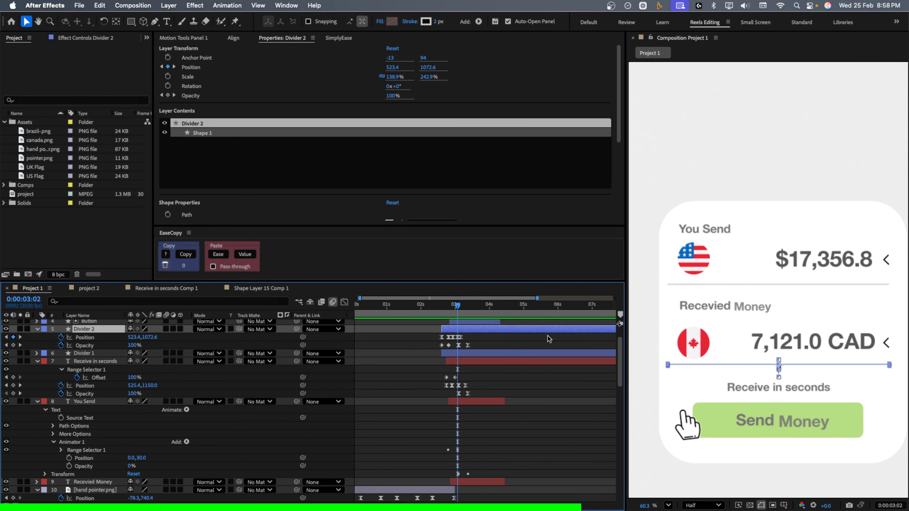
{"action": "left_click_drag", "start_coordinate": [446, 312], "coordinate": [442, 312]}
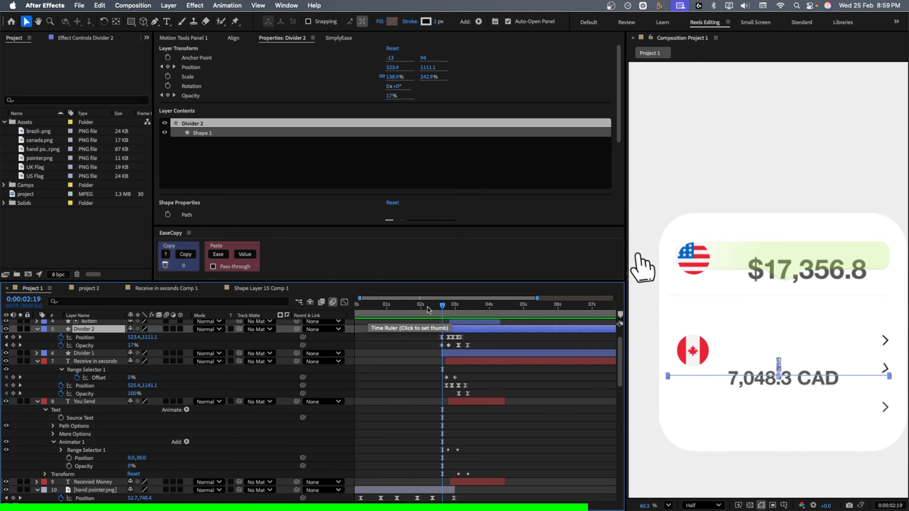
{"action": "key", "text": "Page_Up"}
{"action": "key", "text": "Page_Up"}
{"action": "key", "text": "Page_Down"}
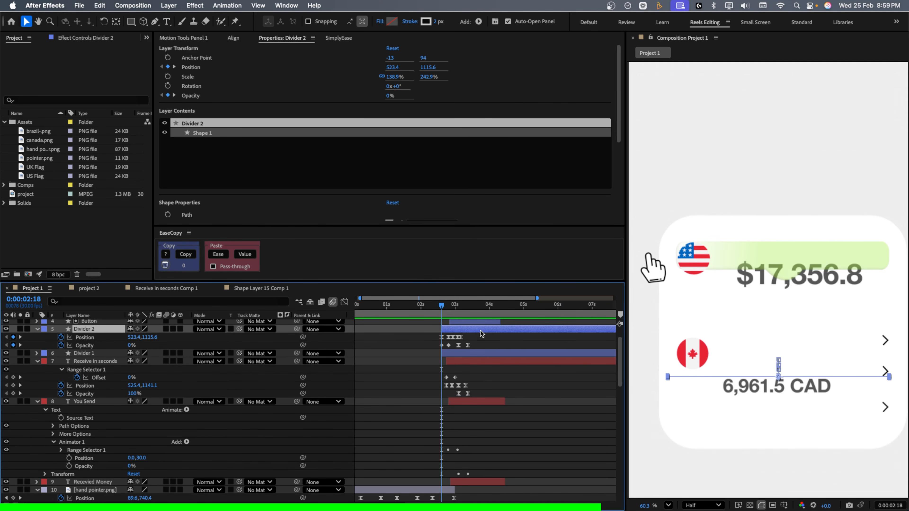
{"action": "left_click_drag", "start_coordinate": [442, 313], "coordinate": [457, 314]}
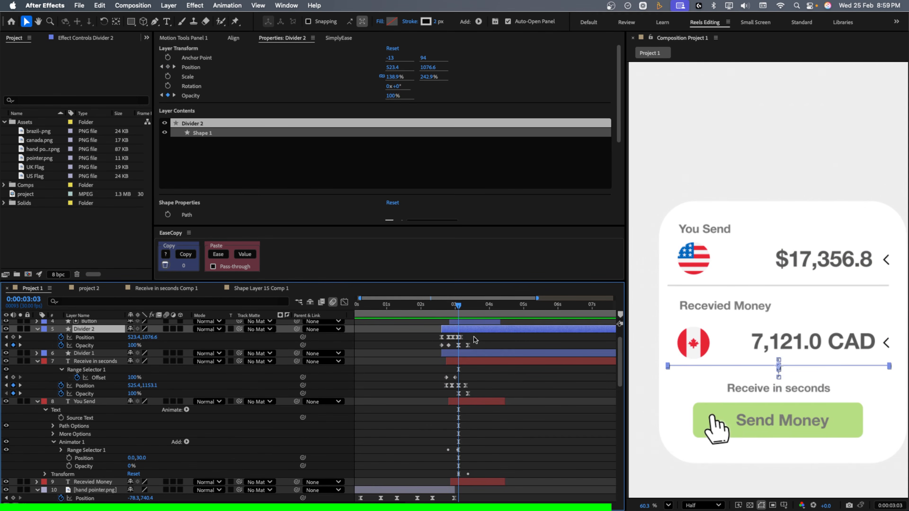
Show the Button layer's keyframes and examine the green button's scale changes from 0:00:02:25 through 0:00:03:14
{"action": "scroll", "coordinate": [465, 361], "scroll_direction": "up", "scroll_amount": 3}
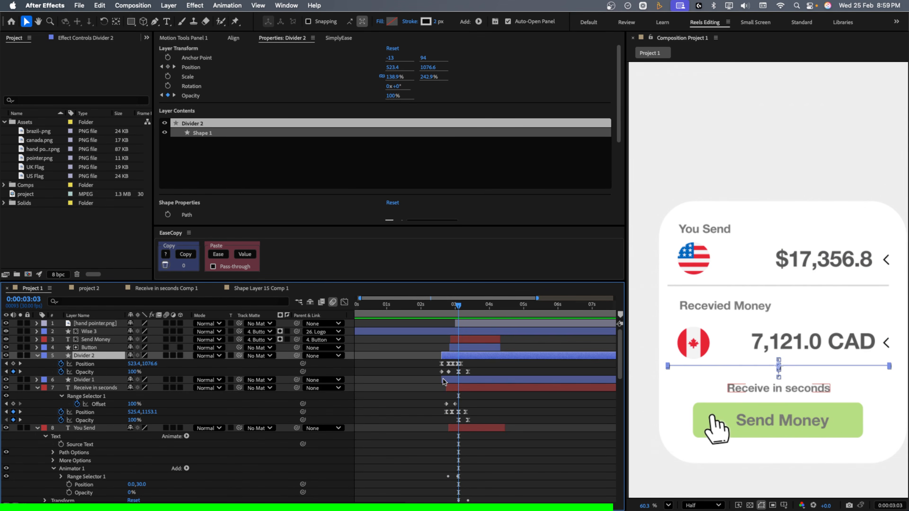
{"action": "left_click", "coordinate": [748, 432]}
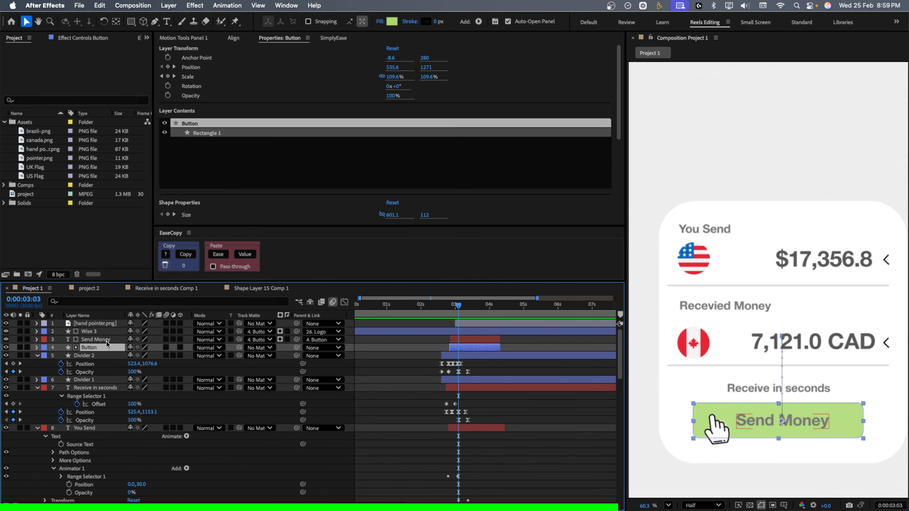
{"action": "key", "text": "u"}
{"action": "left_click", "coordinate": [451, 306]}
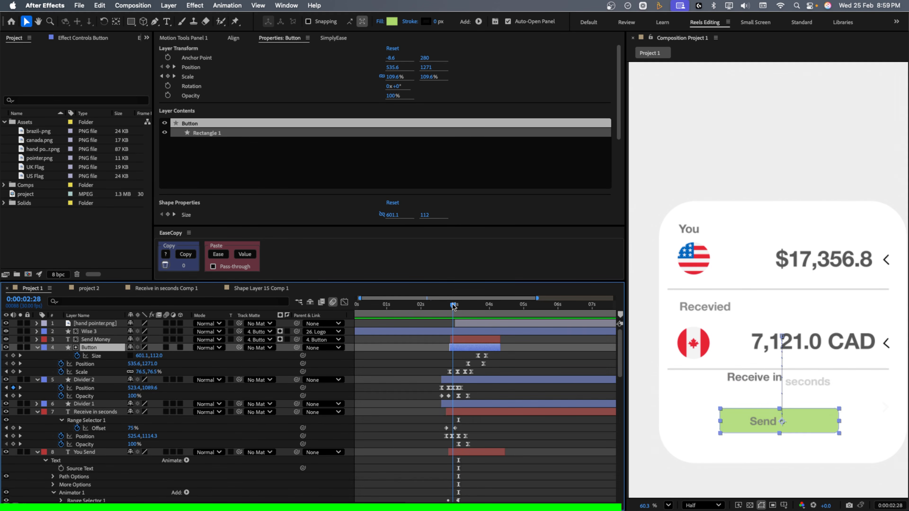
{"action": "left_click", "coordinate": [449, 306]}
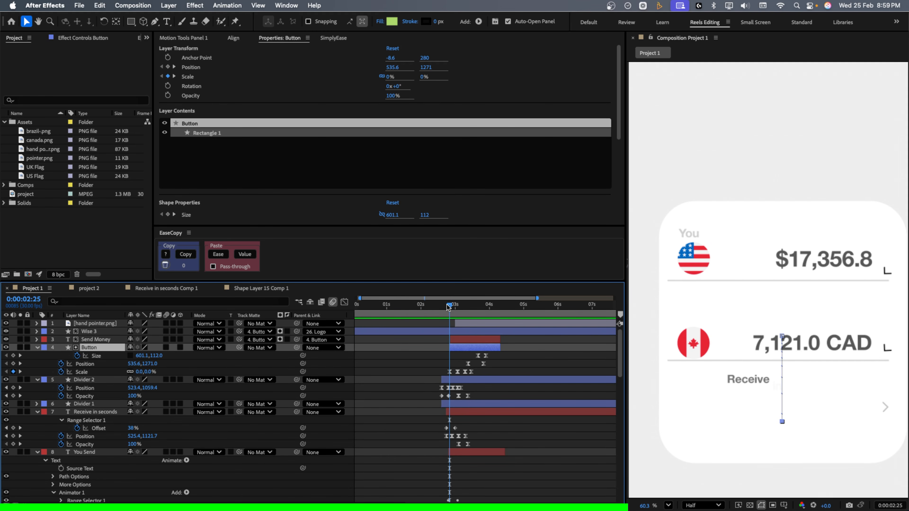
{"action": "left_click_drag", "start_coordinate": [449, 306], "coordinate": [459, 329]}
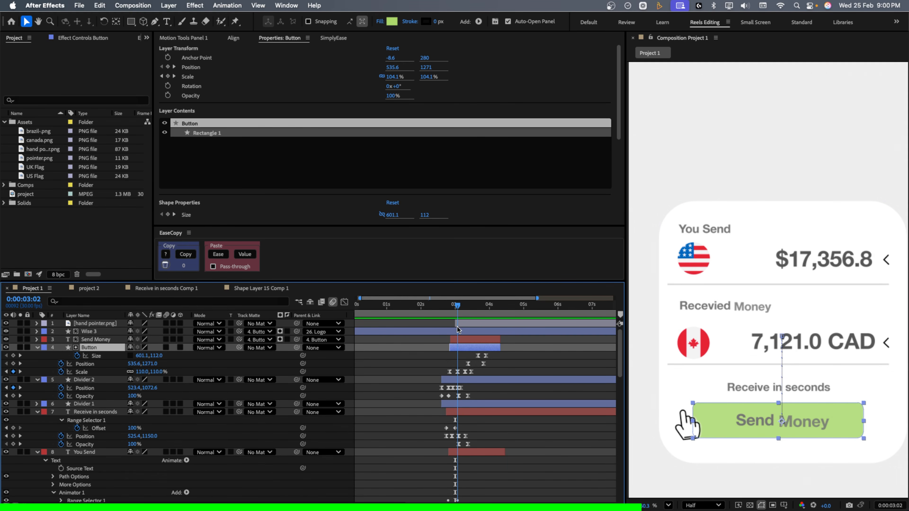
{"action": "left_click", "coordinate": [456, 328]}
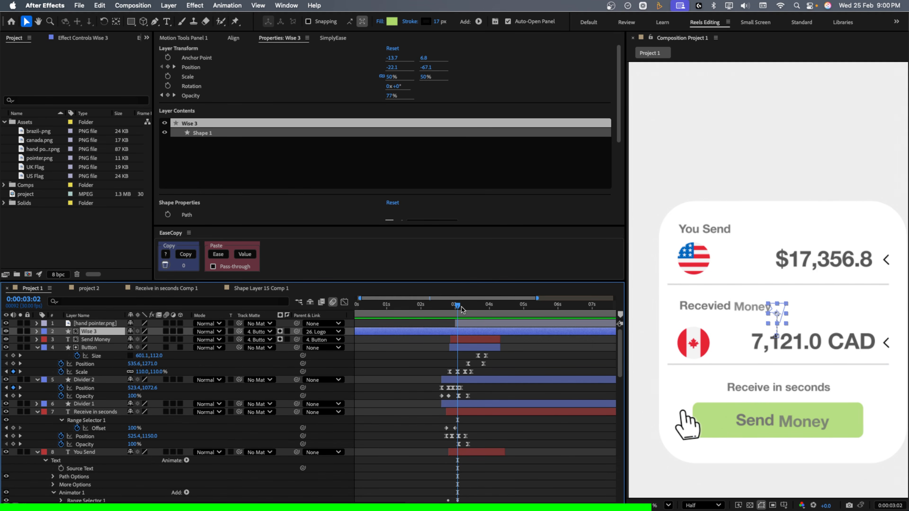
{"action": "left_click", "coordinate": [465, 314]}
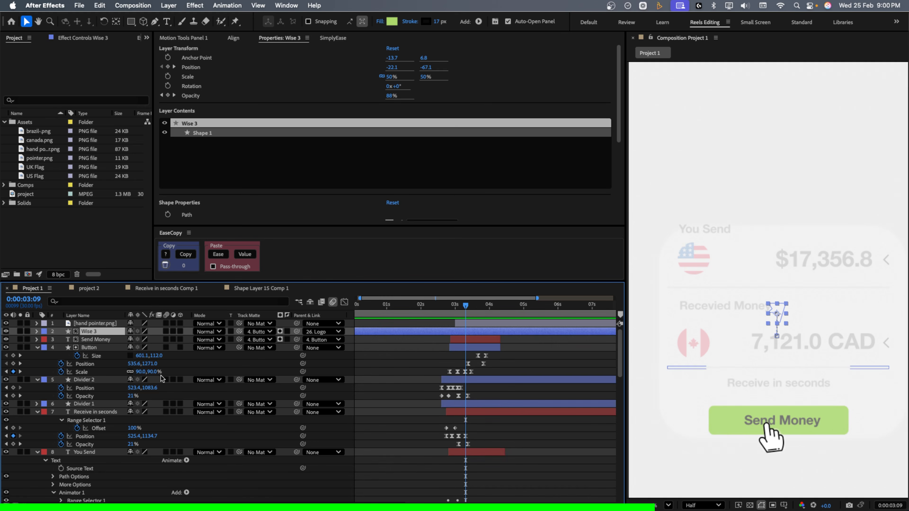
{"action": "left_click", "coordinate": [472, 310]}
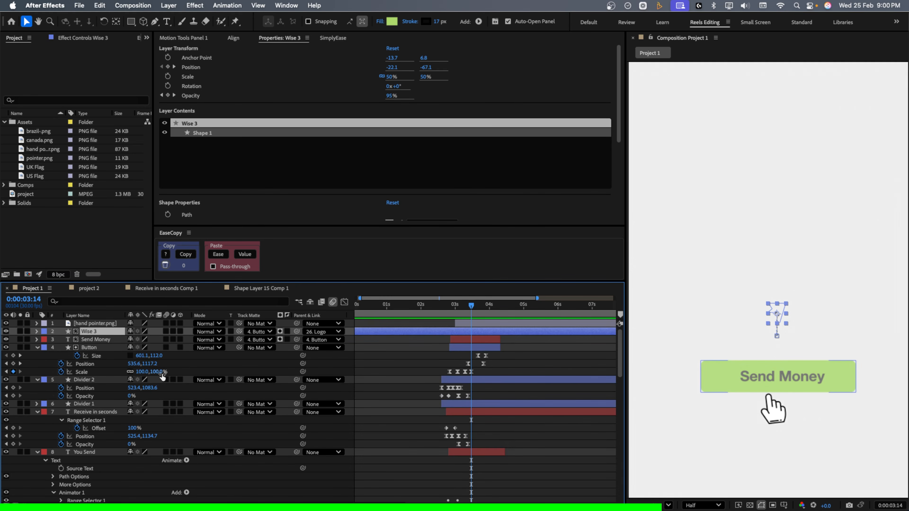
Select the Send Money text layer and examine how its label follows the button between 0:00:02:25 and 0:00:03:19
{"action": "left_click_drag", "start_coordinate": [472, 315], "coordinate": [450, 315]}
{"action": "left_click", "coordinate": [101, 341]}
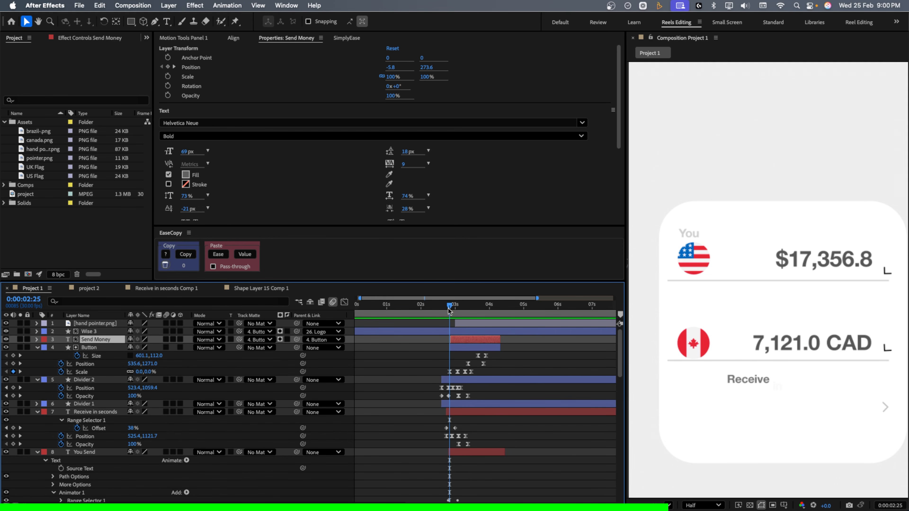
{"action": "left_click_drag", "start_coordinate": [450, 311], "coordinate": [464, 311]}
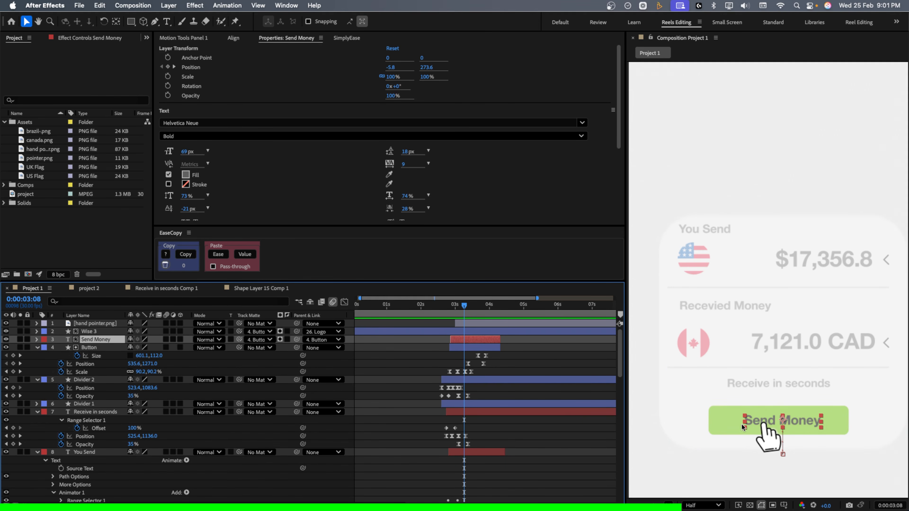
{"action": "left_click_drag", "start_coordinate": [430, 309], "coordinate": [475, 317]}
Show the upper hand pointer layer's keyframes and delete its position, scale, rotation and opacity keyframes that lie before the layer's start
{"action": "left_click", "coordinate": [94, 333]}
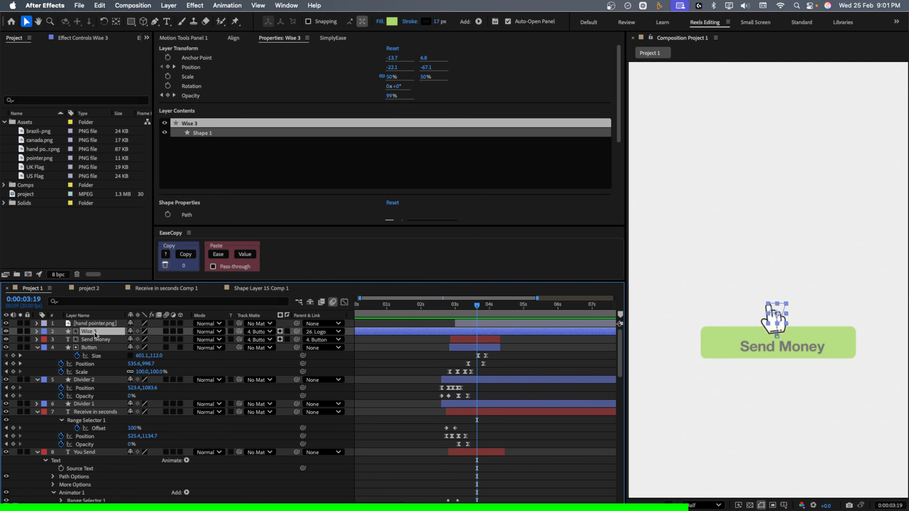
{"action": "left_click", "coordinate": [95, 324]}
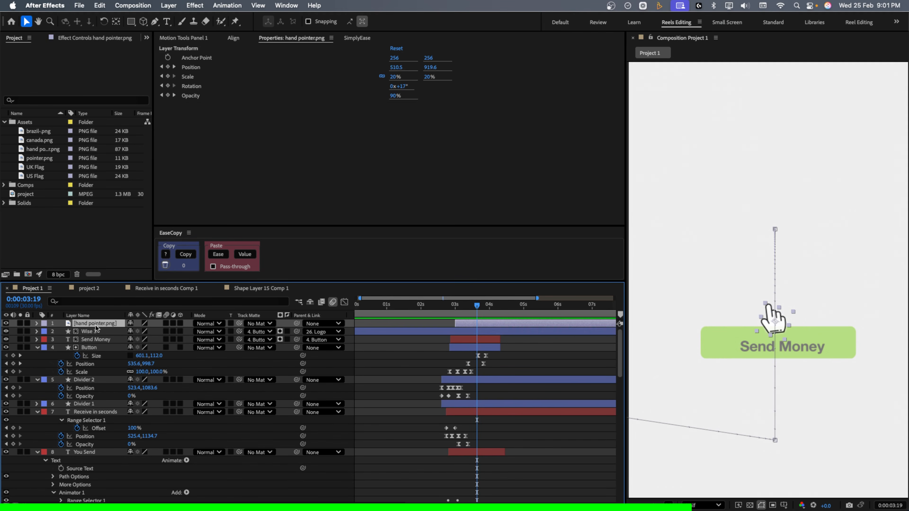
{"action": "key", "text": "u"}
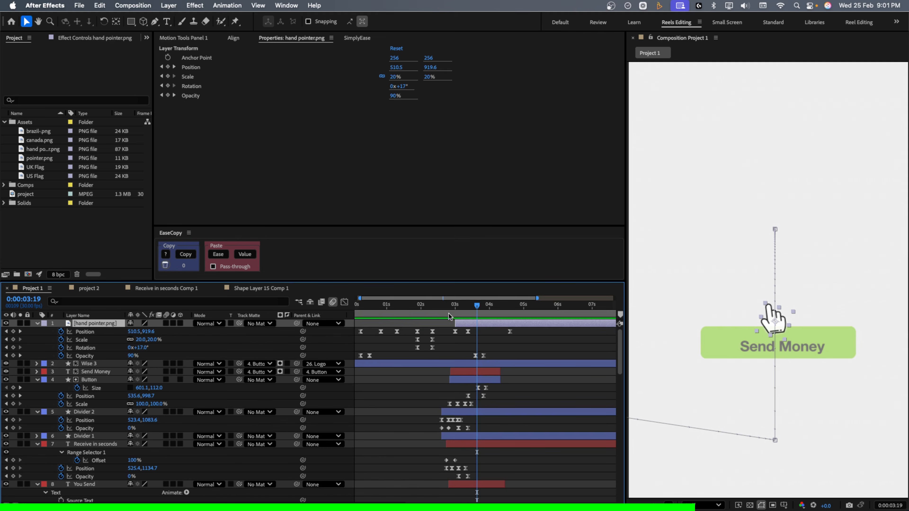
{"action": "left_click_drag", "start_coordinate": [449, 314], "coordinate": [336, 361]}
{"action": "left_click", "coordinate": [440, 338]}
{"action": "key", "text": "Delete"}
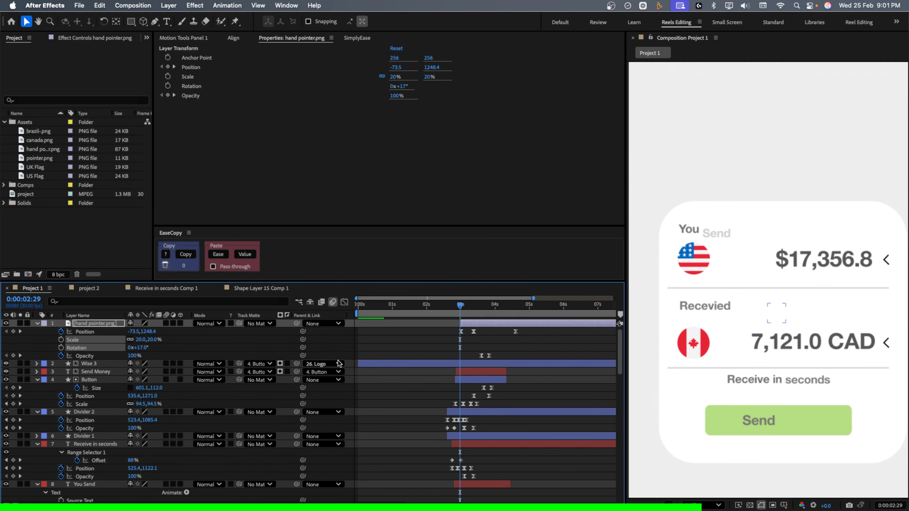
Examine the hand pointer's position path from outside the frame at 0:00:03:00 to the Send Money button at 0:00:03:11
{"action": "left_click", "coordinate": [461, 308]}
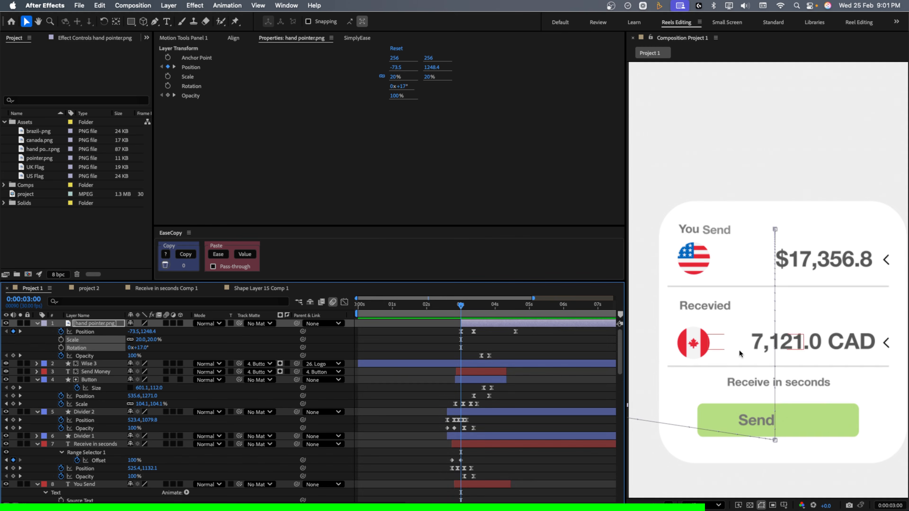
{"action": "scroll", "coordinate": [740, 351], "scroll_direction": "down", "scroll_amount": 4}
{"action": "mouse_move", "coordinate": [456, 313]}
{"action": "left_mouse_down"}
{"action": "mouse_move", "coordinate": [440, 313]}
{"action": "mouse_move", "coordinate": [460, 308]}
{"action": "left_mouse_up"}
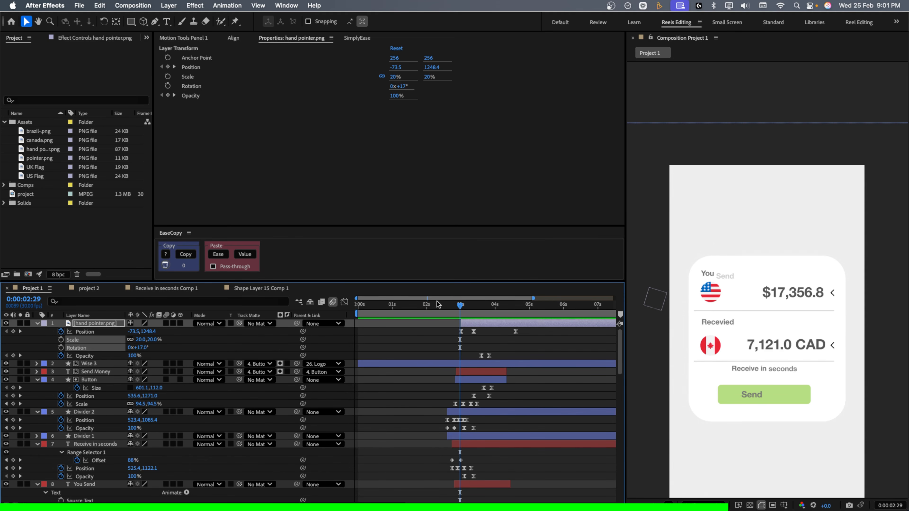
{"action": "left_click", "coordinate": [459, 304]}
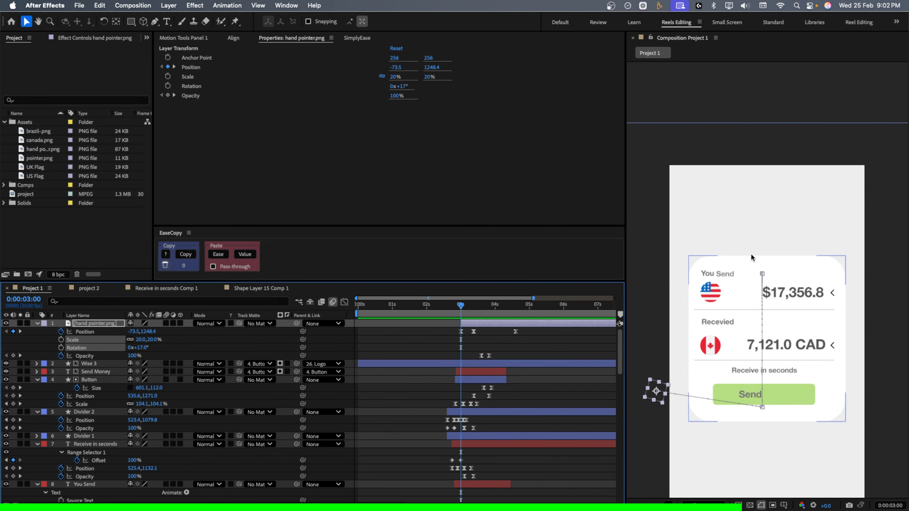
{"action": "left_click_drag", "start_coordinate": [462, 307], "coordinate": [474, 307]}
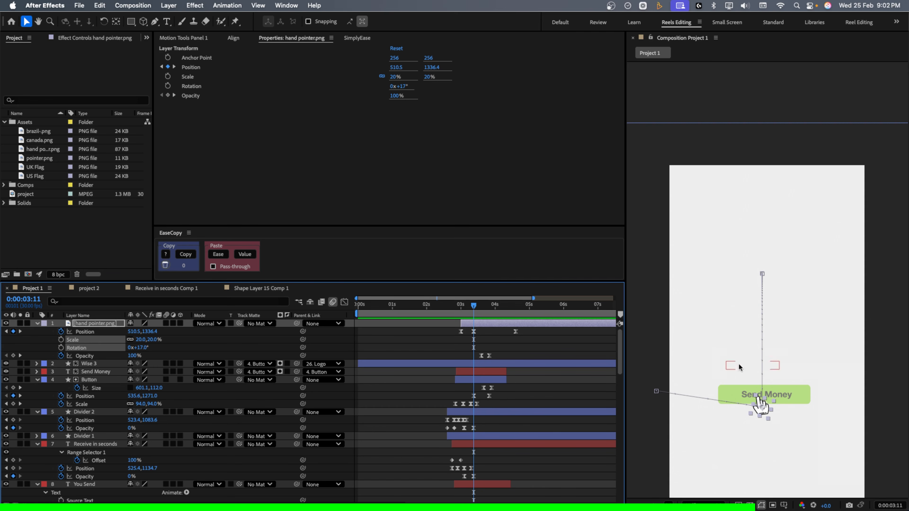
Examine the hand pointer's upward move and fade-out around 0:00:03:24, preview that stretch and deselect the layer
{"action": "mouse_move", "coordinate": [487, 304]}
{"action": "left_mouse_down"}
{"action": "mouse_move", "coordinate": [495, 307]}
{"action": "mouse_move", "coordinate": [474, 313]}
{"action": "mouse_move", "coordinate": [488, 311]}
{"action": "left_mouse_up"}
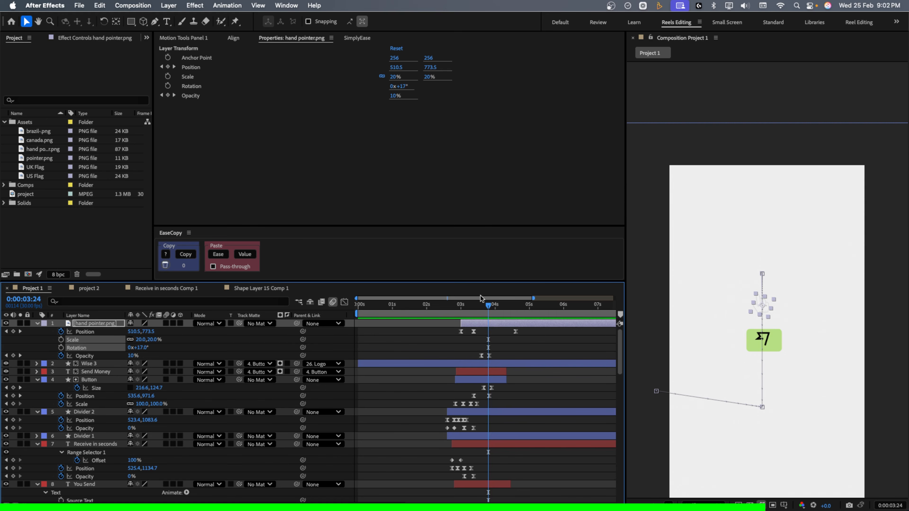
{"action": "left_click", "coordinate": [461, 307]}
{"action": "key", "text": "space"}
{"action": "key", "text": "space"}
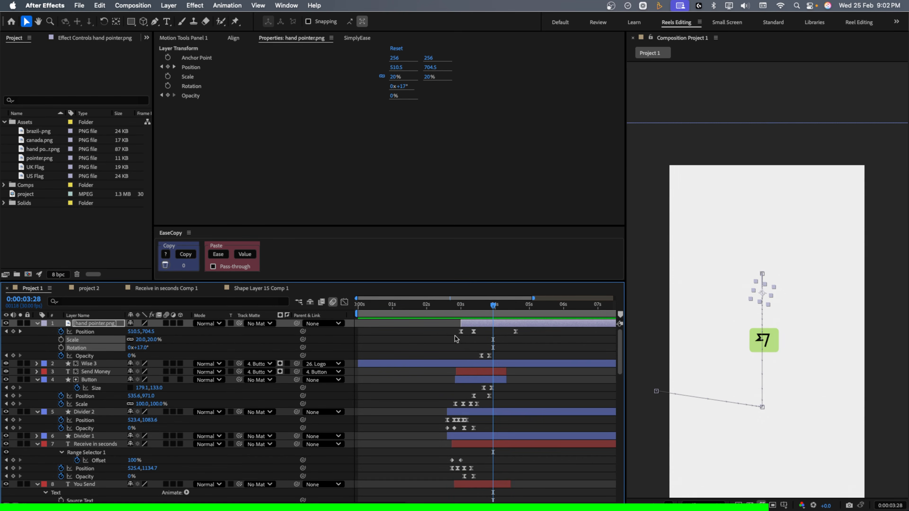
{"action": "left_click", "coordinate": [450, 341]}
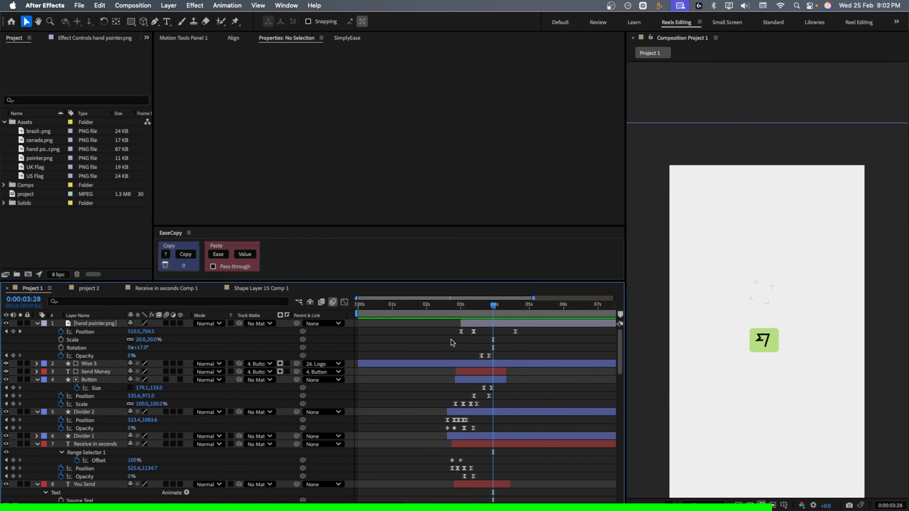
Compare the Wise 3 logo and Send Money text layers with the Button layer that mattes them at 0:00:03:24
{"action": "left_click", "coordinate": [466, 363]}
{"action": "left_click_drag", "start_coordinate": [449, 304], "coordinate": [488, 306]}
{"action": "scroll", "coordinate": [764, 346], "scroll_direction": "up", "scroll_amount": 3}
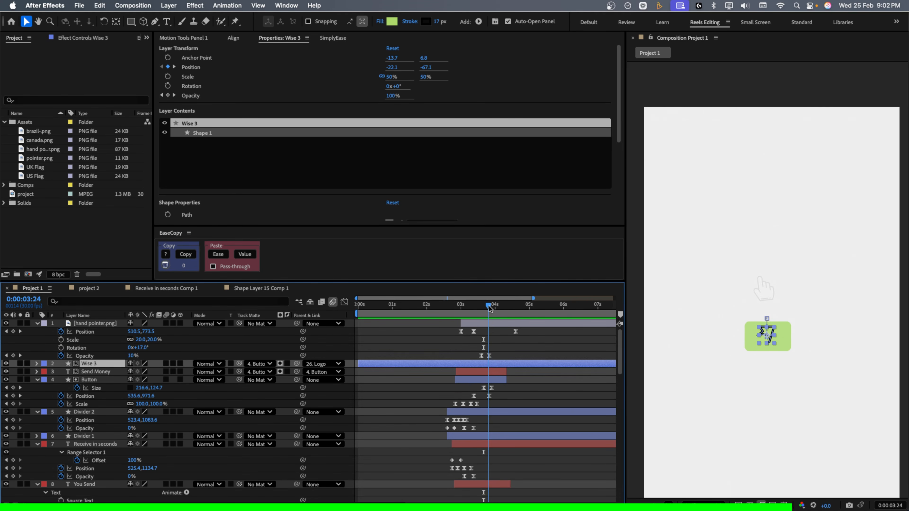
{"action": "left_click", "coordinate": [94, 372]}
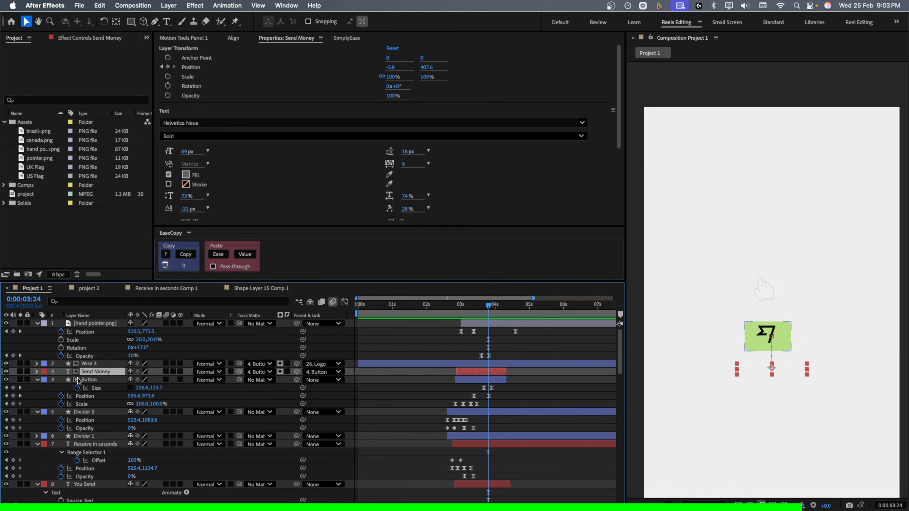
{"action": "left_click", "coordinate": [97, 365]}
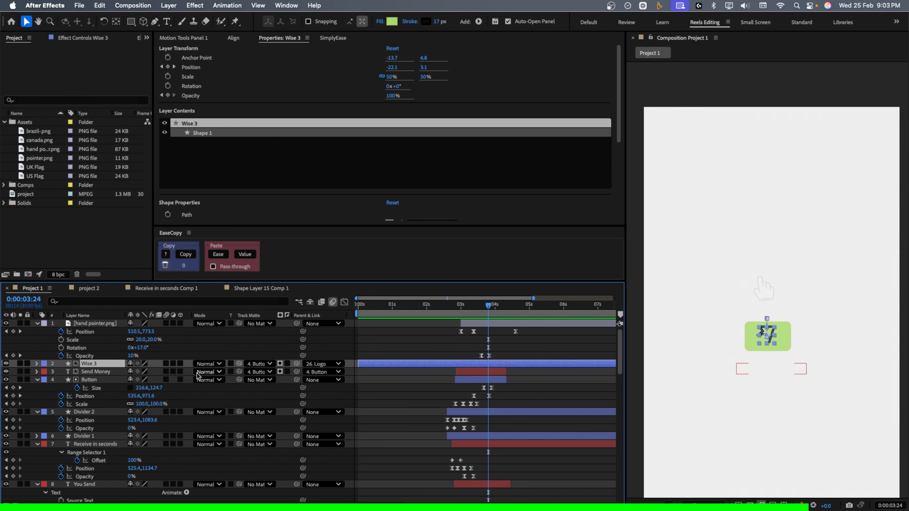
{"action": "left_click", "coordinate": [95, 375]}
{"action": "left_click", "coordinate": [95, 380]}
{"action": "left_click", "coordinate": [96, 375]}
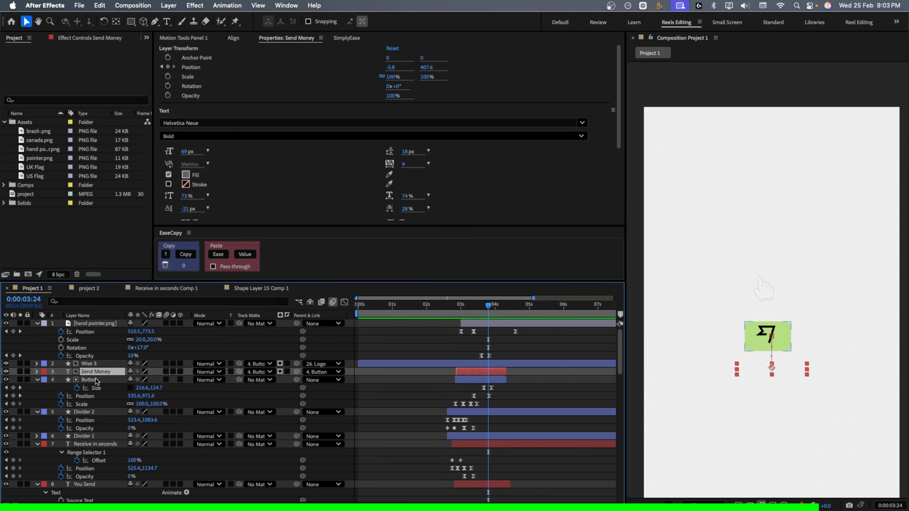
{"action": "left_click", "coordinate": [95, 380]}
{"action": "left_click", "coordinate": [95, 374]}
Examine how the Send Money text slides out of the green button between 0:00:03:10 and 0:00:03:22
{"action": "left_click", "coordinate": [473, 306]}
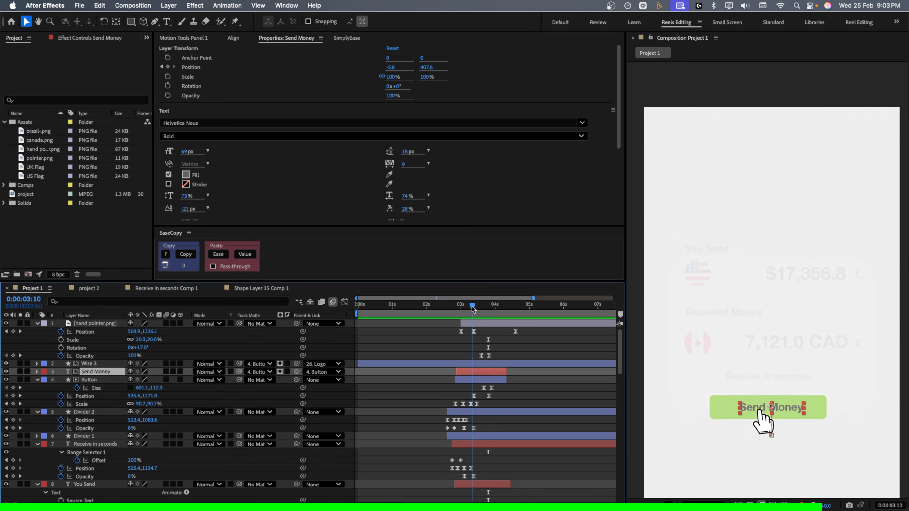
{"action": "left_click_drag", "start_coordinate": [473, 307], "coordinate": [483, 307]}
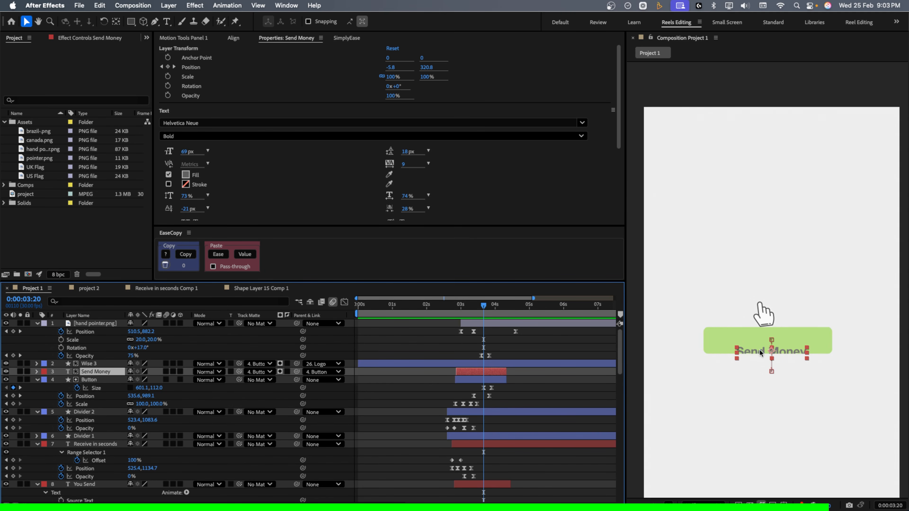
{"action": "left_click_drag", "start_coordinate": [484, 308], "coordinate": [487, 309]}
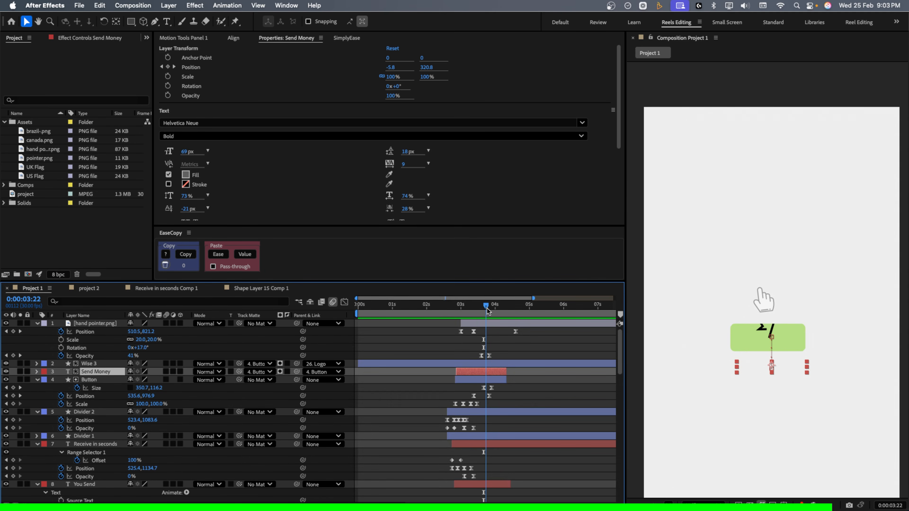
Show the Send Money layer's keyframes and examine its position change up to 0:00:03:23
{"action": "left_click", "coordinate": [483, 379]}
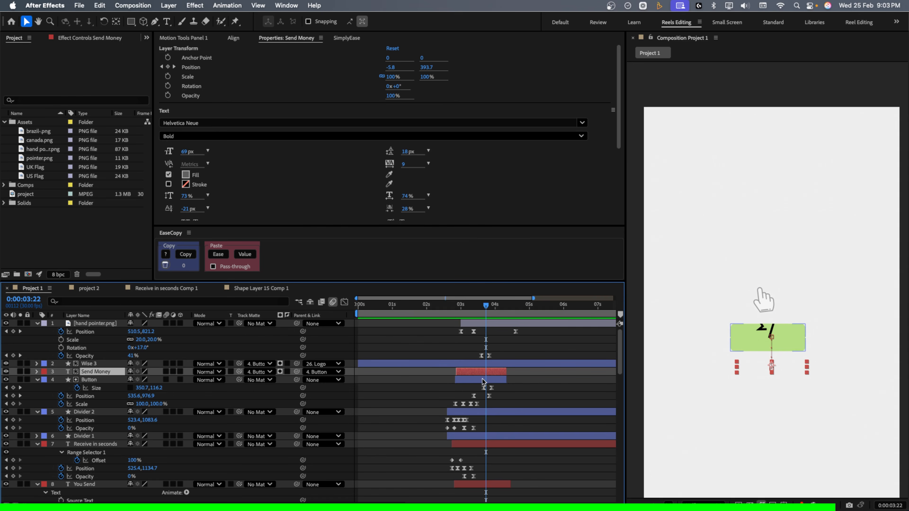
{"action": "left_click", "coordinate": [485, 372]}
{"action": "key", "text": "u"}
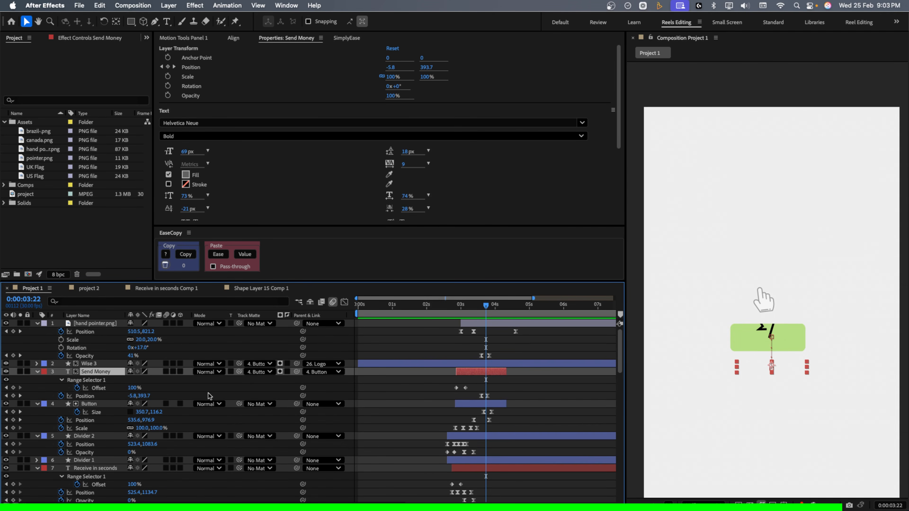
{"action": "left_click_drag", "start_coordinate": [475, 314], "coordinate": [487, 314]}
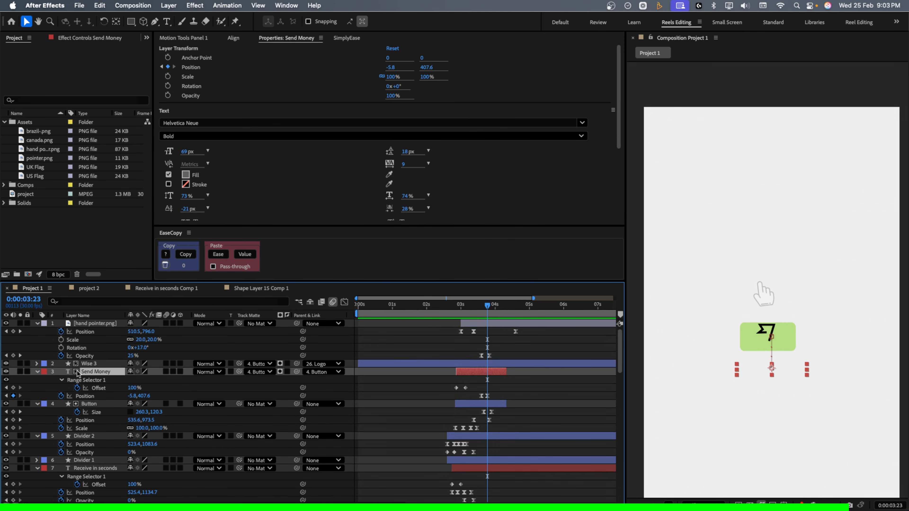
Show the Wise 3 layer's keyframes, check the text-to-logo swap at 0:00:03:19 and preview it from about 0:00:03:02
{"action": "left_click", "coordinate": [84, 363]}
{"action": "key", "text": "u"}
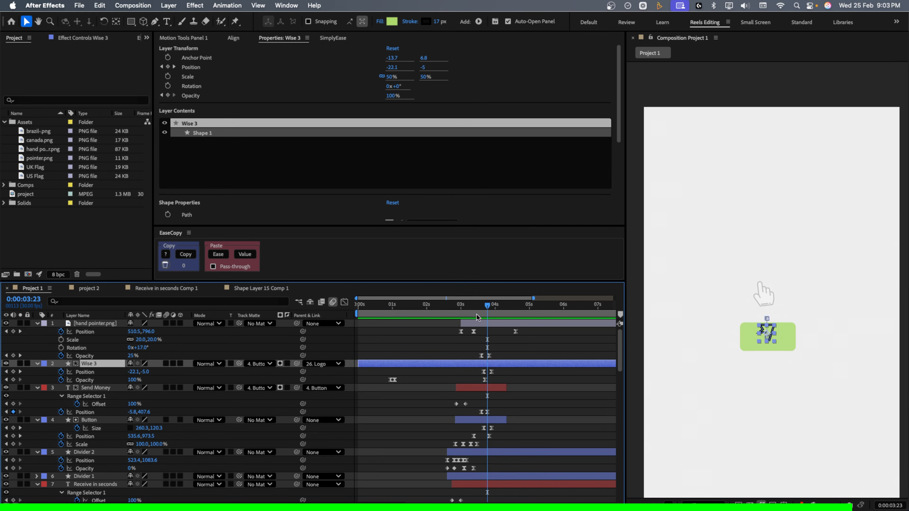
{"action": "left_click", "coordinate": [483, 312]}
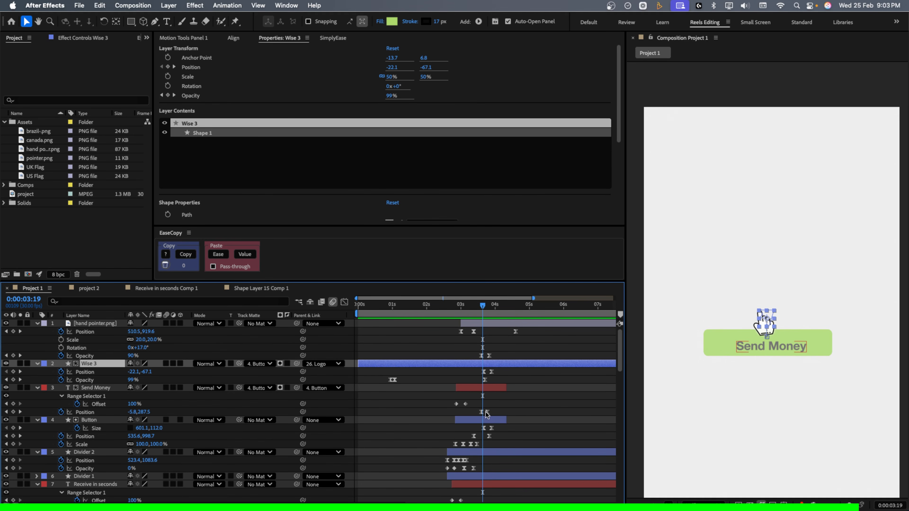
{"action": "left_click_drag", "start_coordinate": [483, 307], "coordinate": [462, 308]}
{"action": "key", "text": "space"}
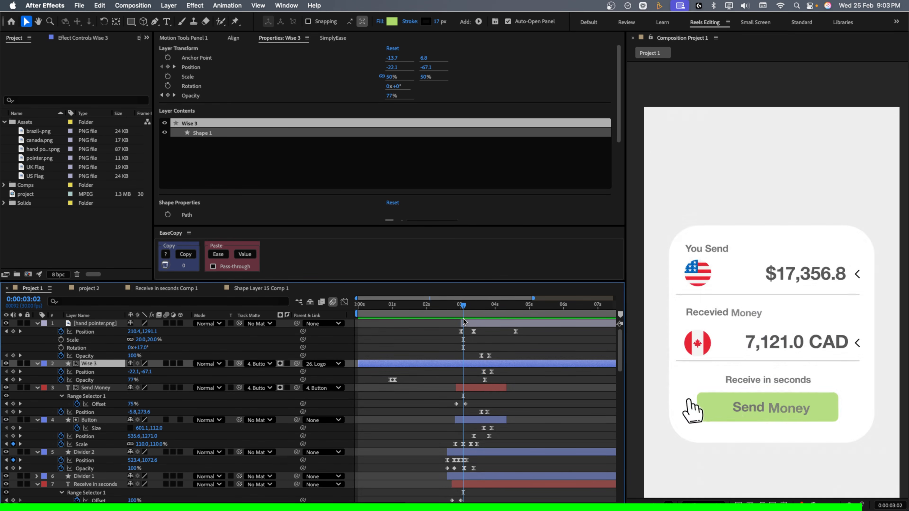
{"action": "key", "text": "space"}
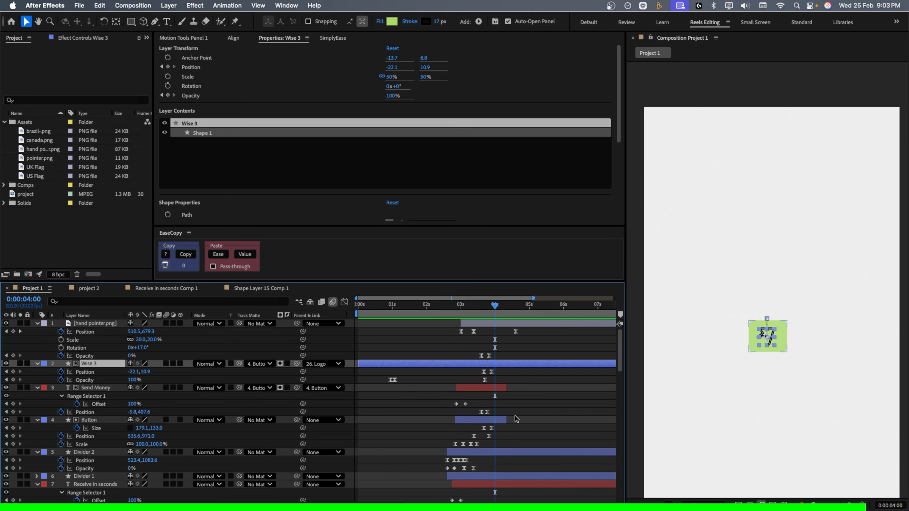
Select the Button layer in the composition and examine the start of its size change at 0:00:03:20
{"action": "scroll", "coordinate": [515, 424], "scroll_direction": "down", "scroll_amount": 8}
{"action": "scroll", "coordinate": [503, 426], "scroll_direction": "down", "scroll_amount": 5}
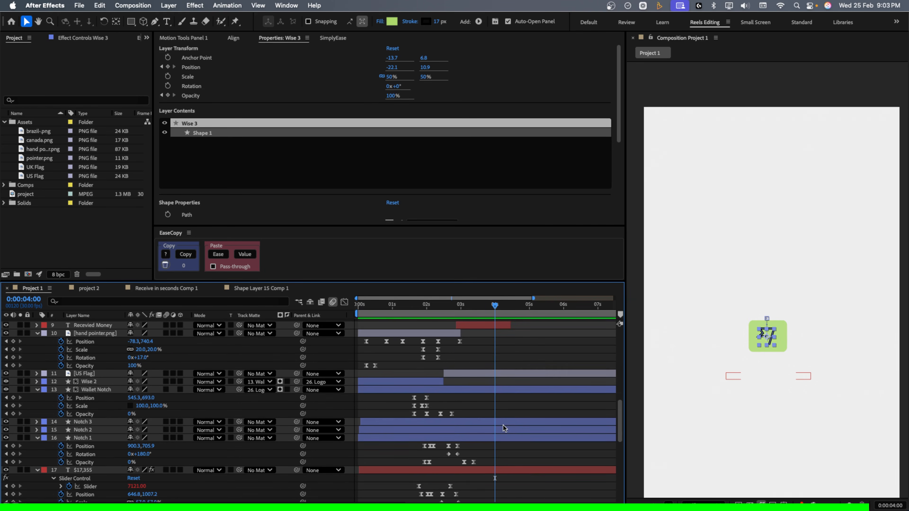
{"action": "left_click", "coordinate": [772, 330]}
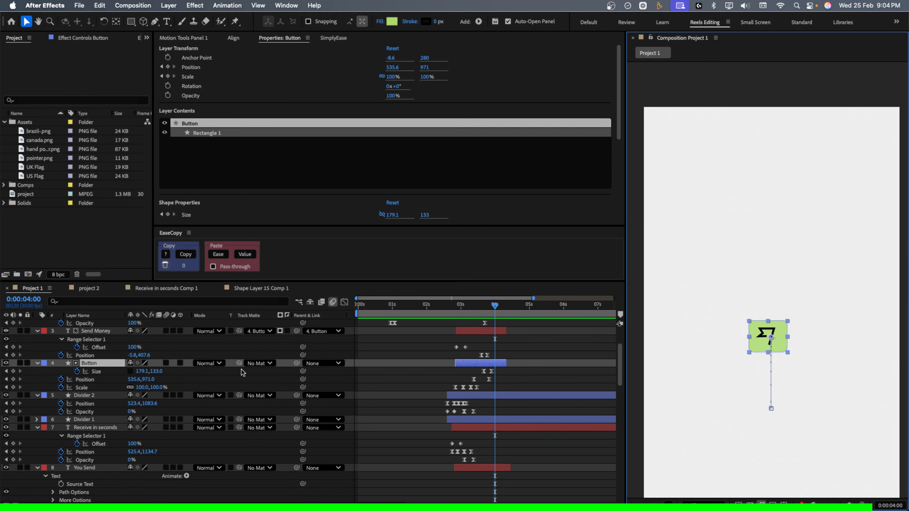
{"action": "left_click", "coordinate": [479, 306]}
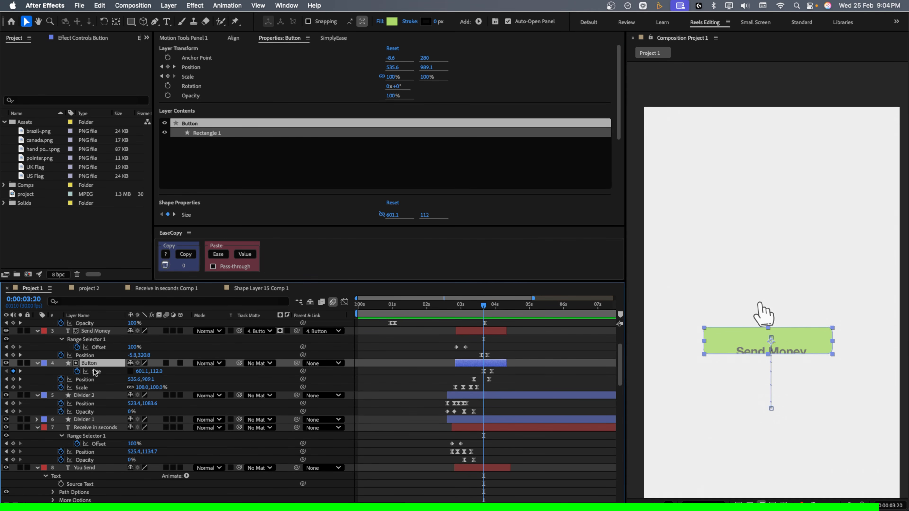
Preview the send-money sequence from 0:00:01:28 through the button's change into the logo
{"action": "left_click", "coordinate": [484, 307]}
{"action": "left_click_drag", "start_coordinate": [483, 308], "coordinate": [424, 315]}
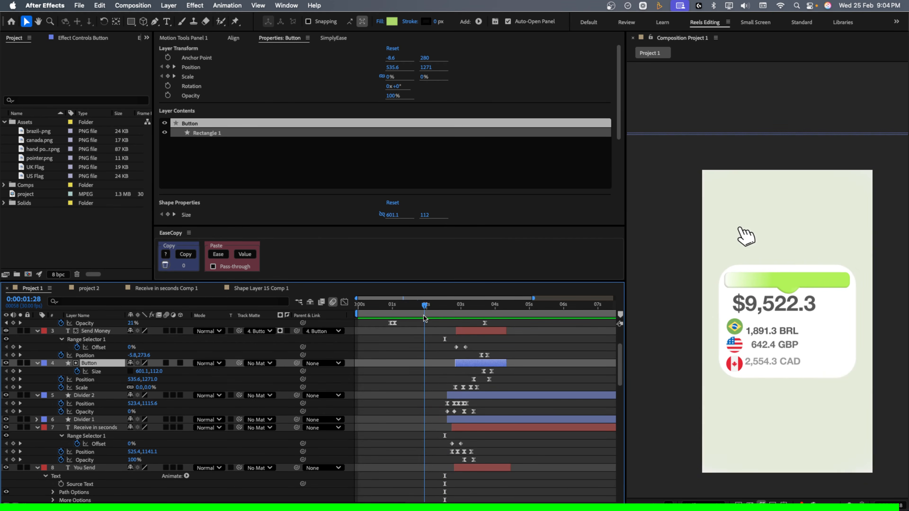
{"action": "key", "text": "space"}
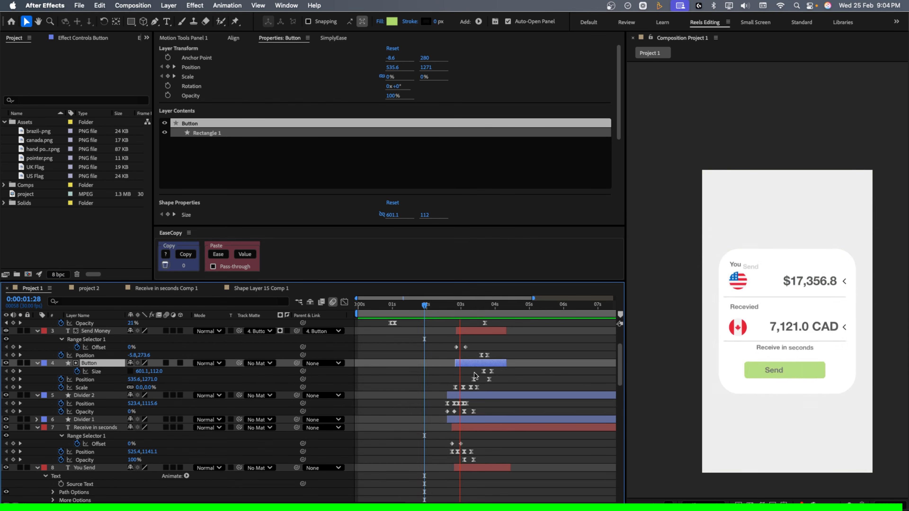
{"action": "key", "text": "space"}
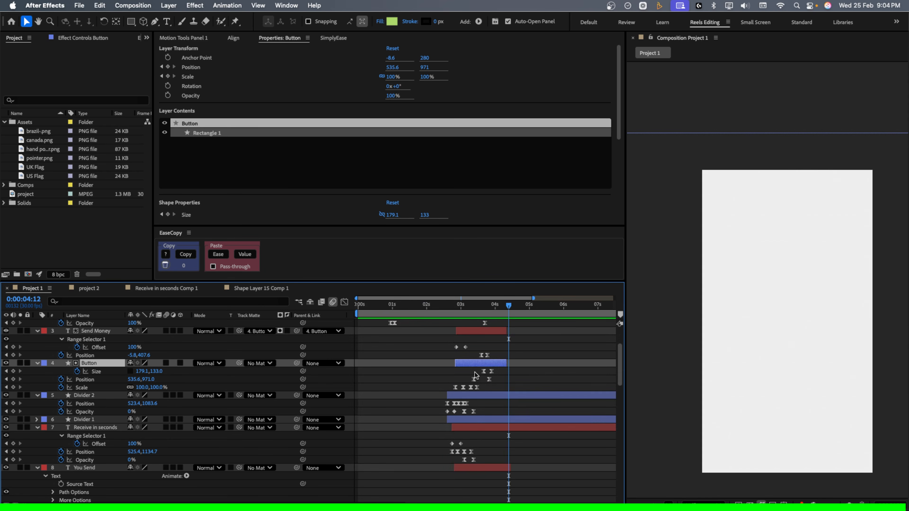
Preview the whole composition from 0:00:00:00 and set the current time to 0:00:04:10, where the button ends
{"action": "key", "text": "Page_Up"}
{"action": "key", "text": "Page_Up"}
{"action": "key", "text": "Page_Up"}
{"action": "left_click_drag", "start_coordinate": [412, 309], "coordinate": [404, 309]}
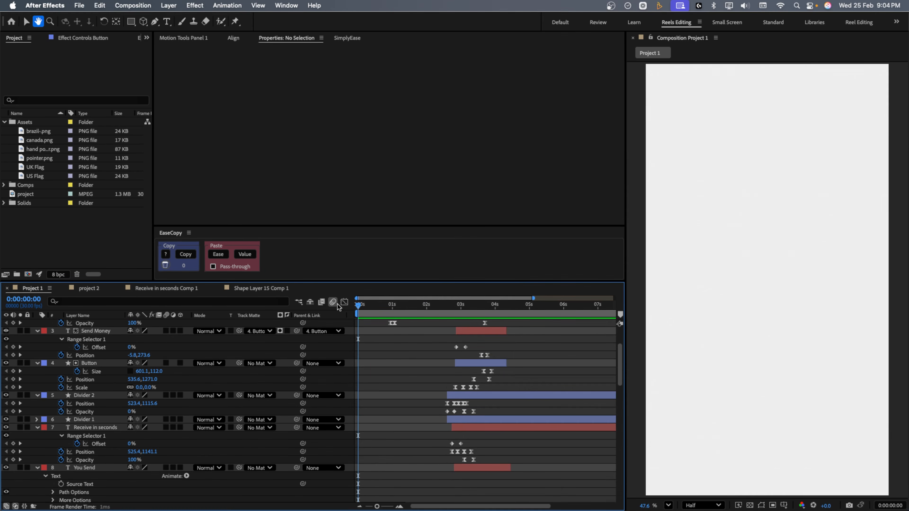
{"action": "key", "text": "space"}
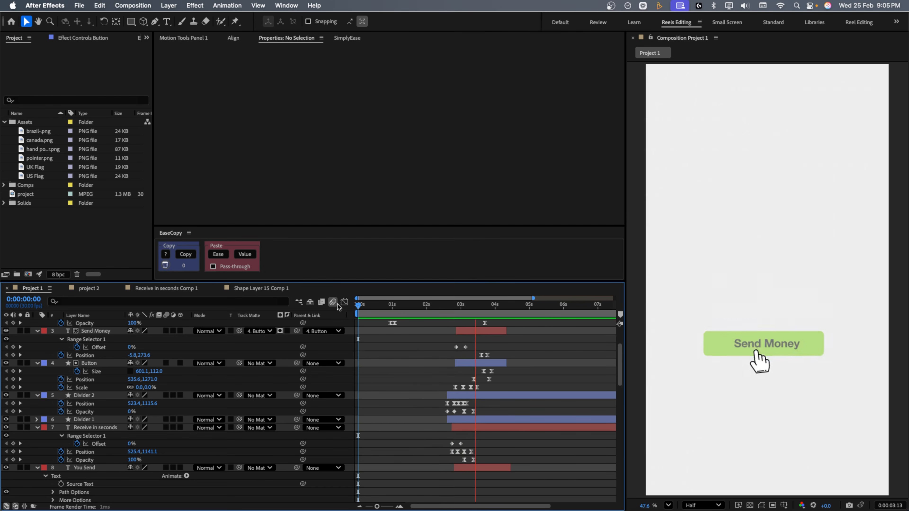
{"action": "left_click", "coordinate": [505, 310]}
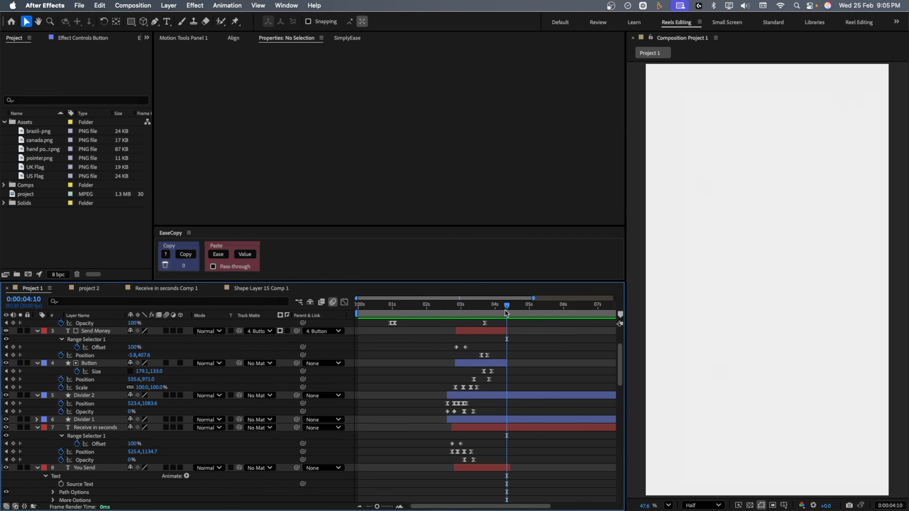